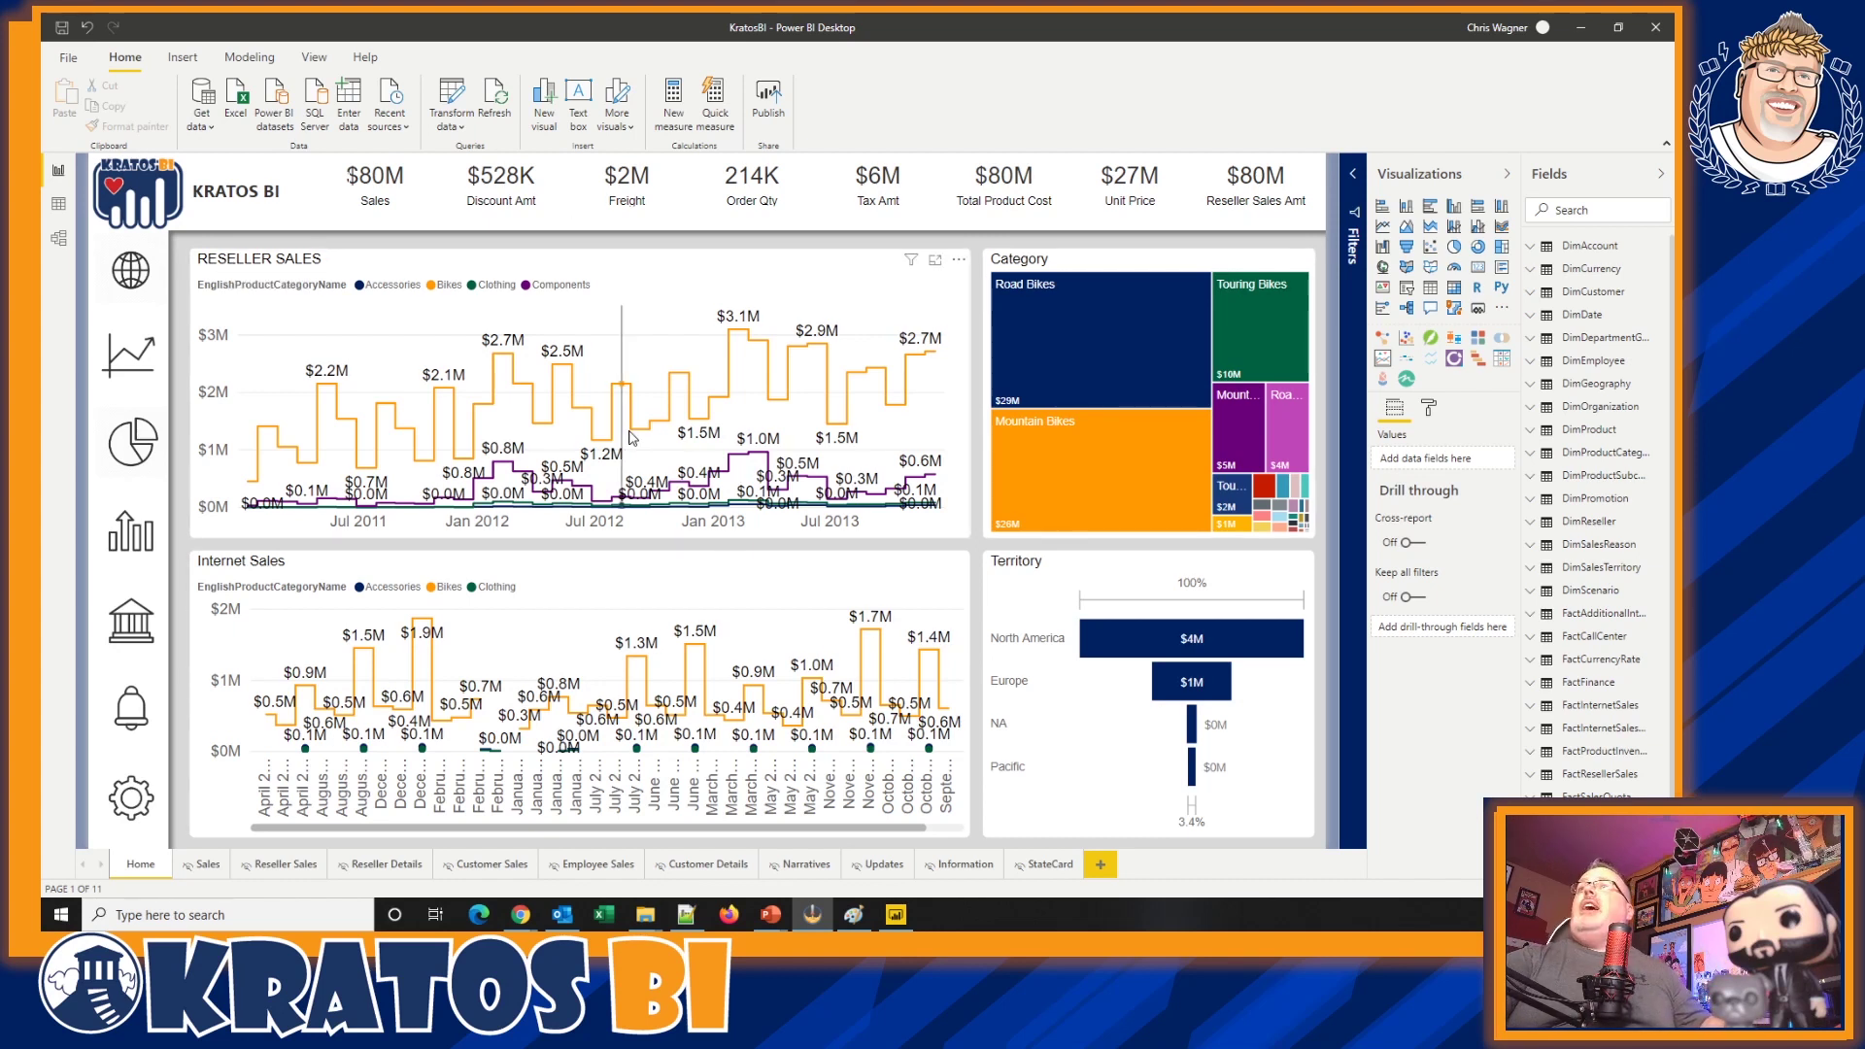
- Examine the table relationships in the model diagram, including the product, customer, date and sales tables, and return to the report pages
mouse_move(632, 437)
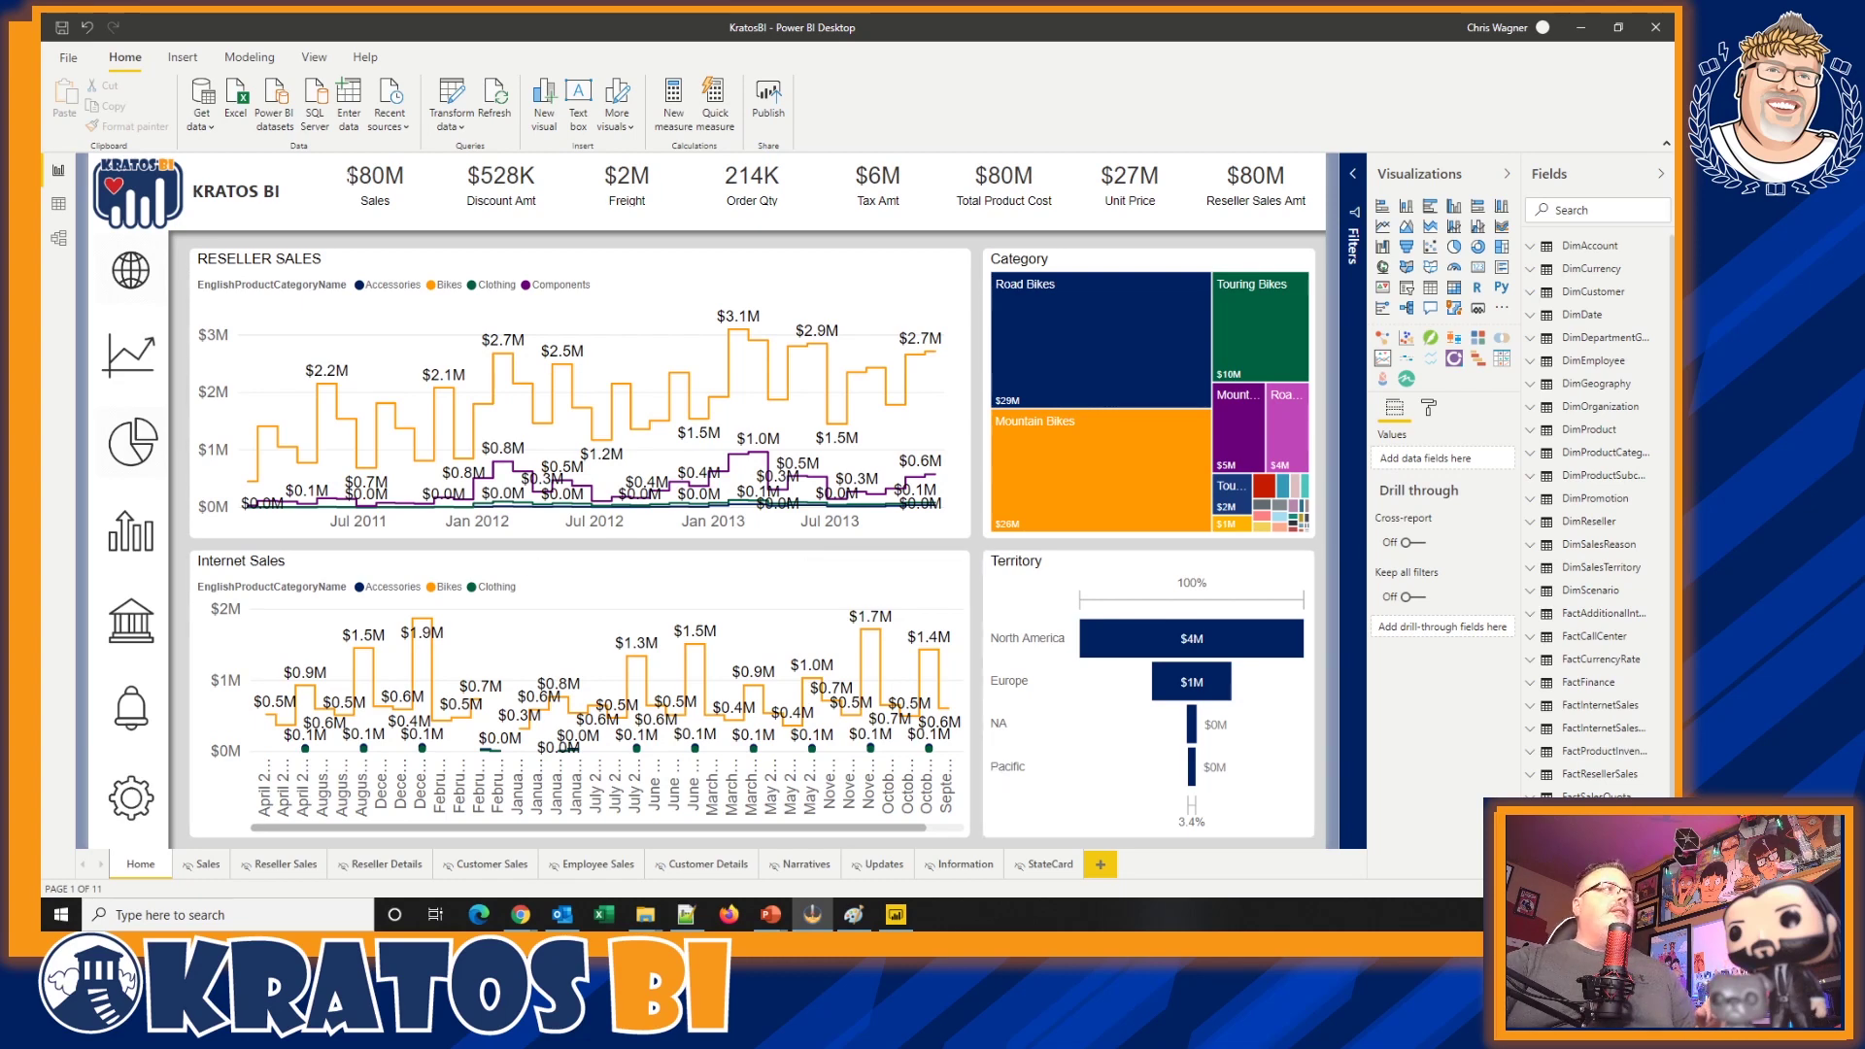
left_click(60, 240)
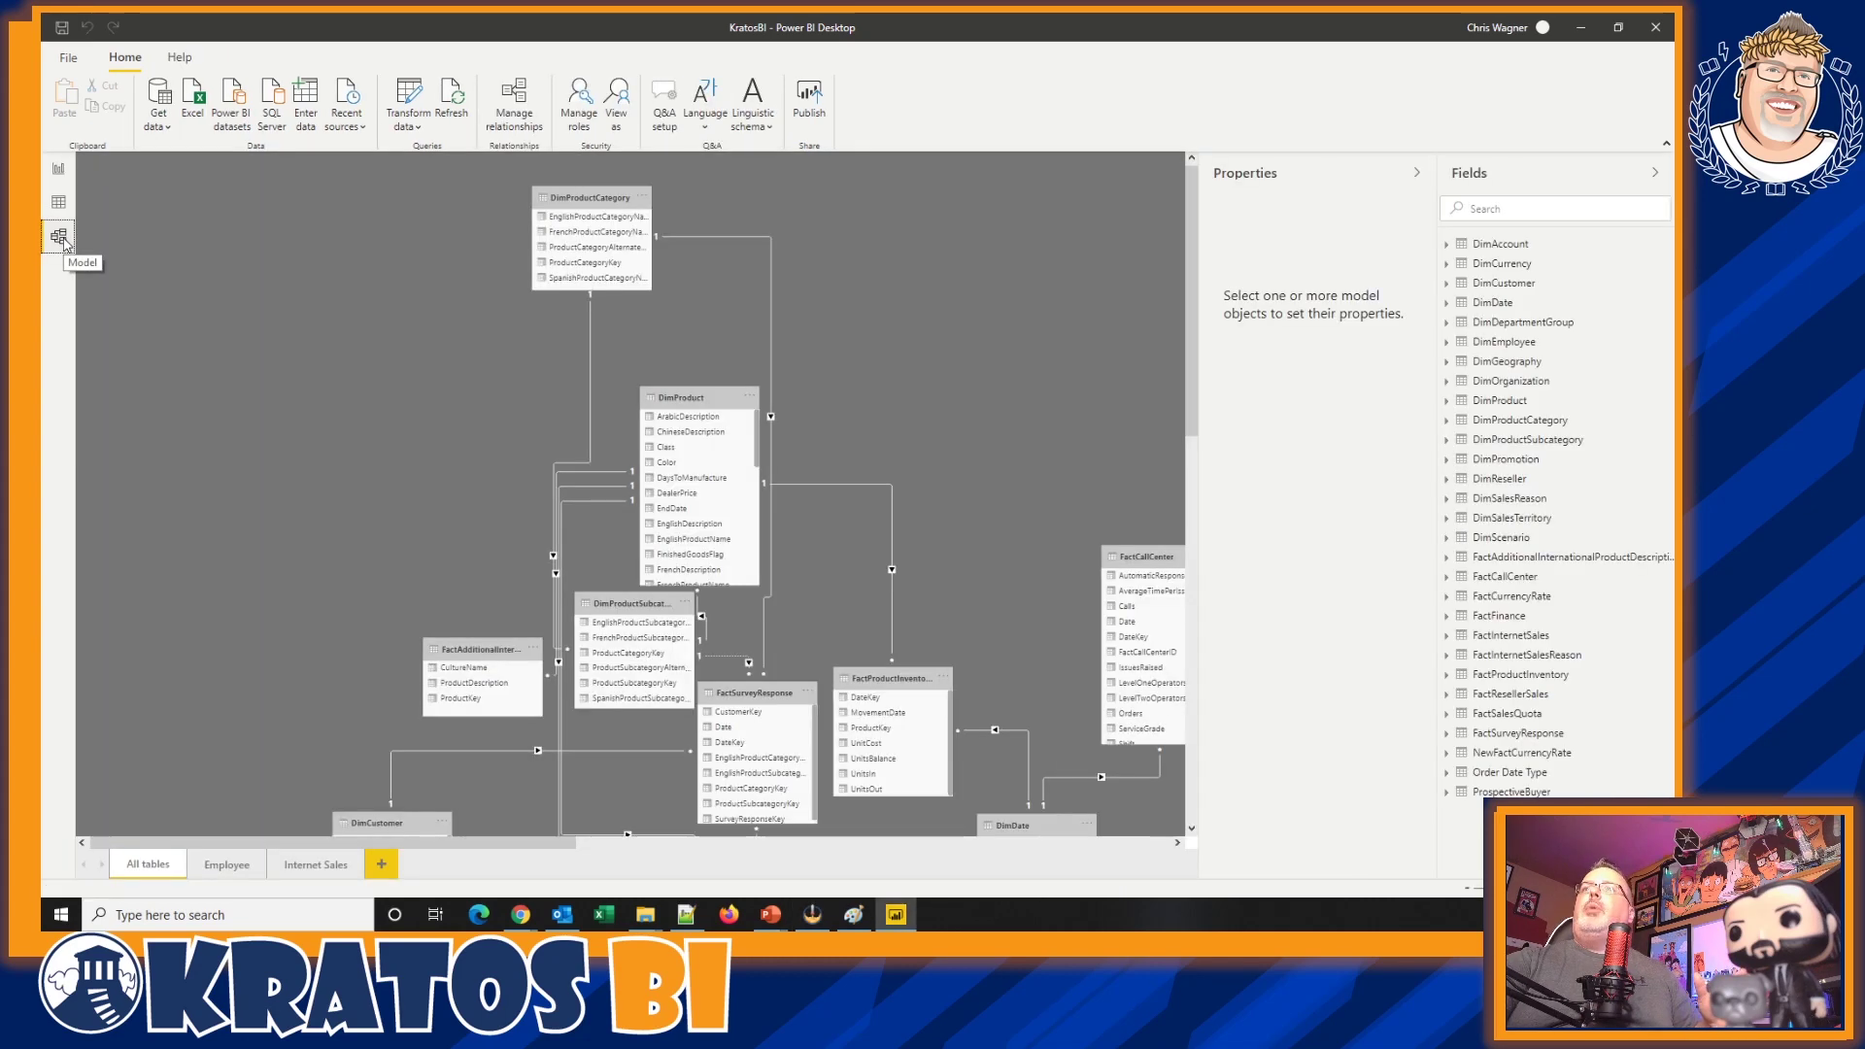
scroll(1071, 469, "down", 5)
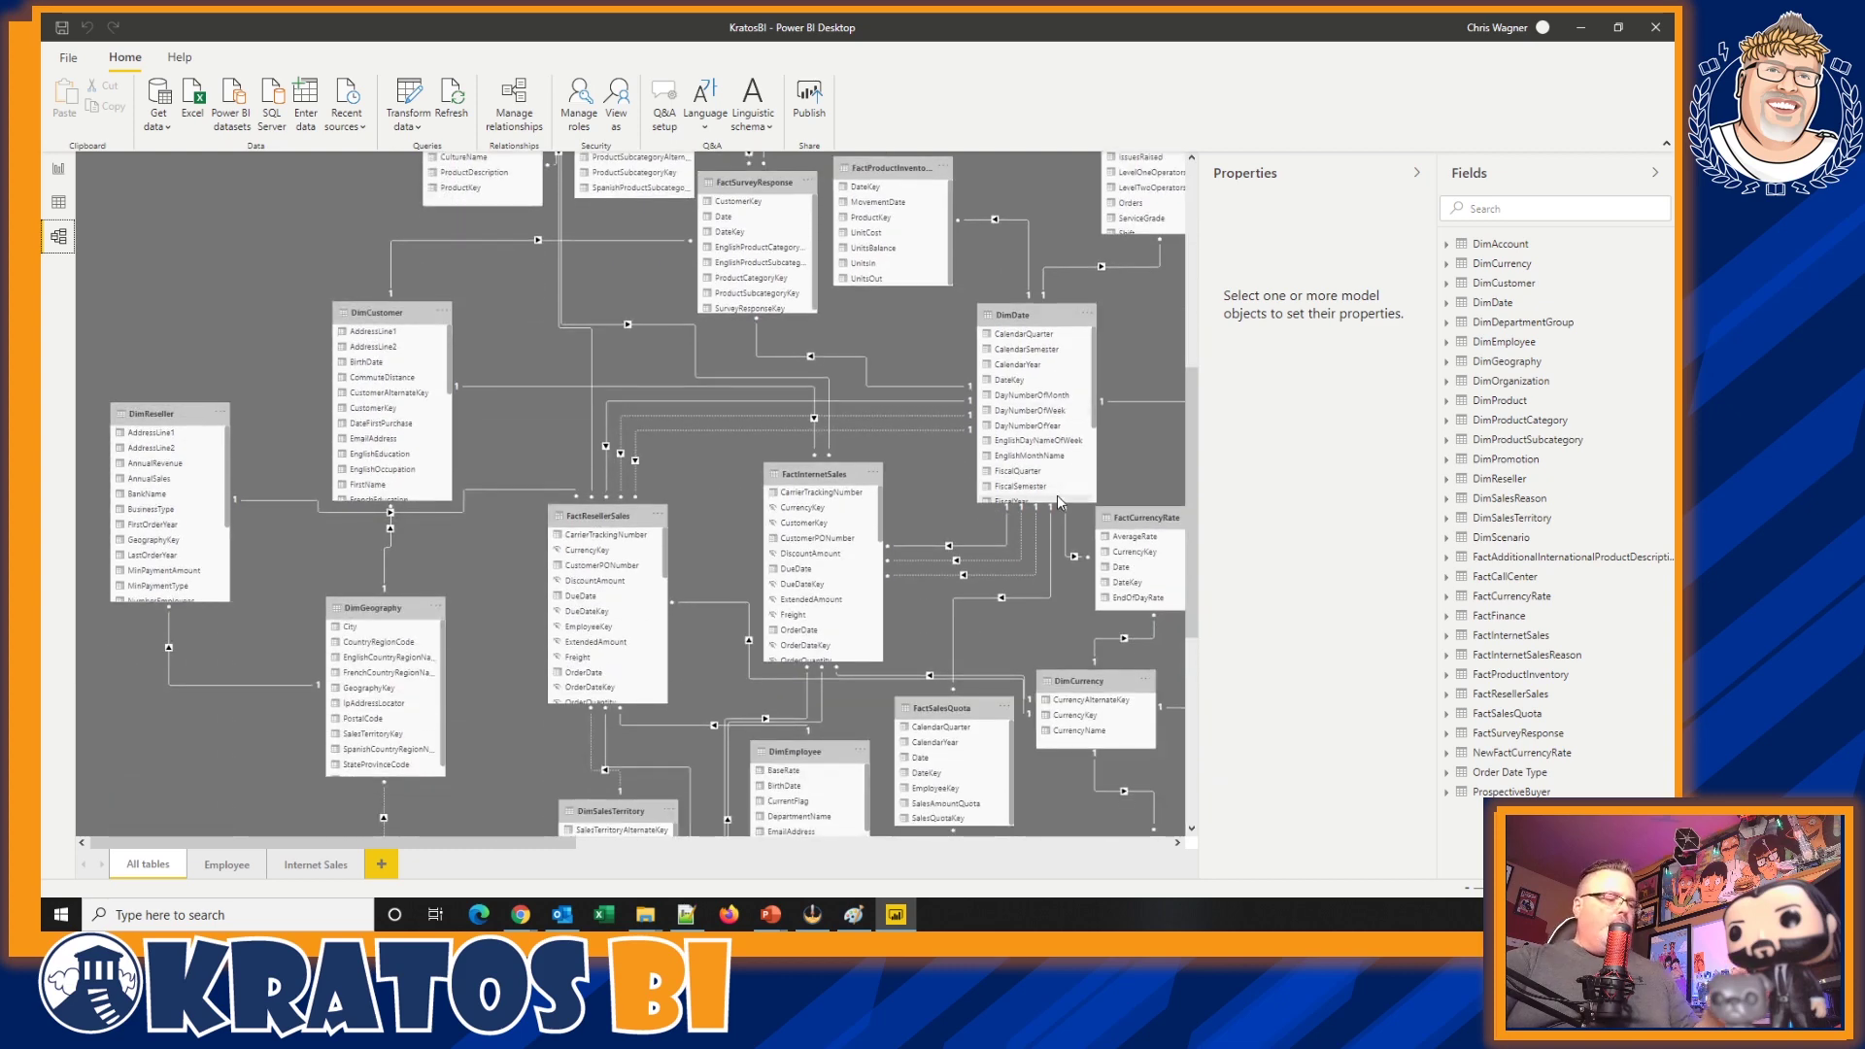
scroll(1030, 485, "down", 2)
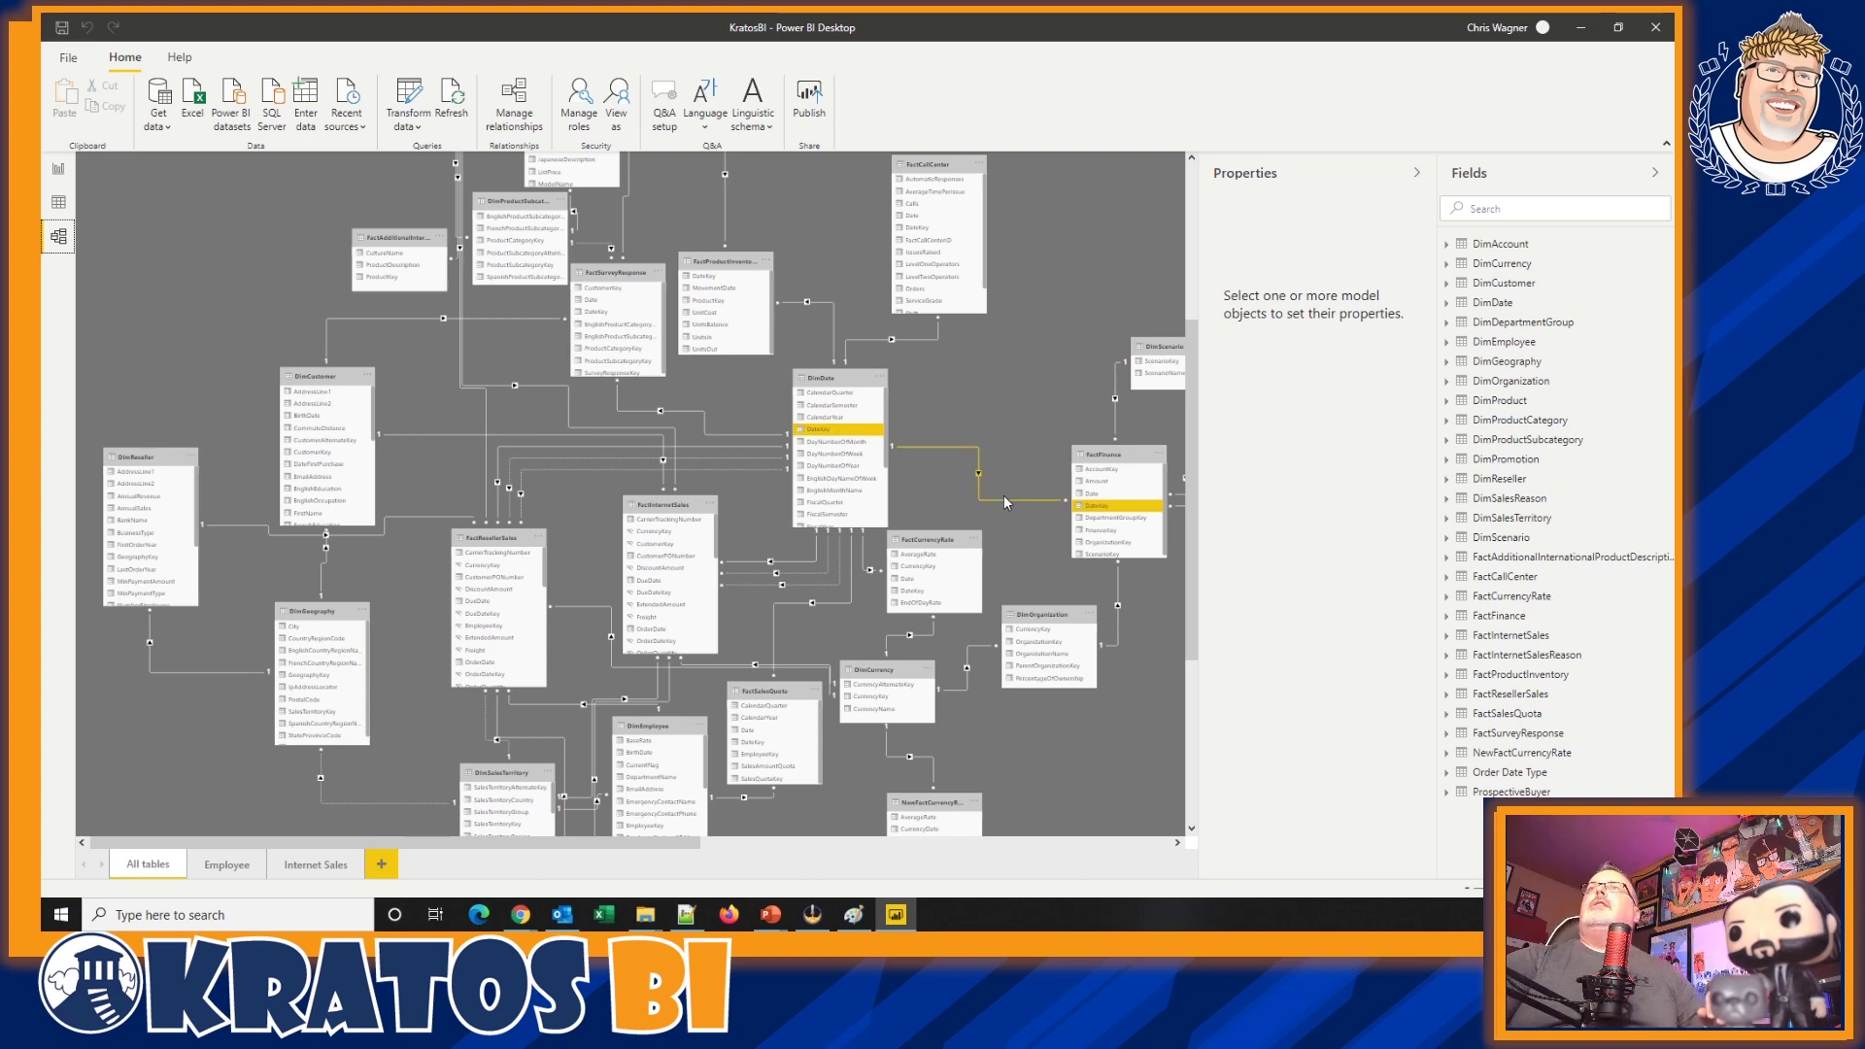
scroll(1004, 494, "up", 3)
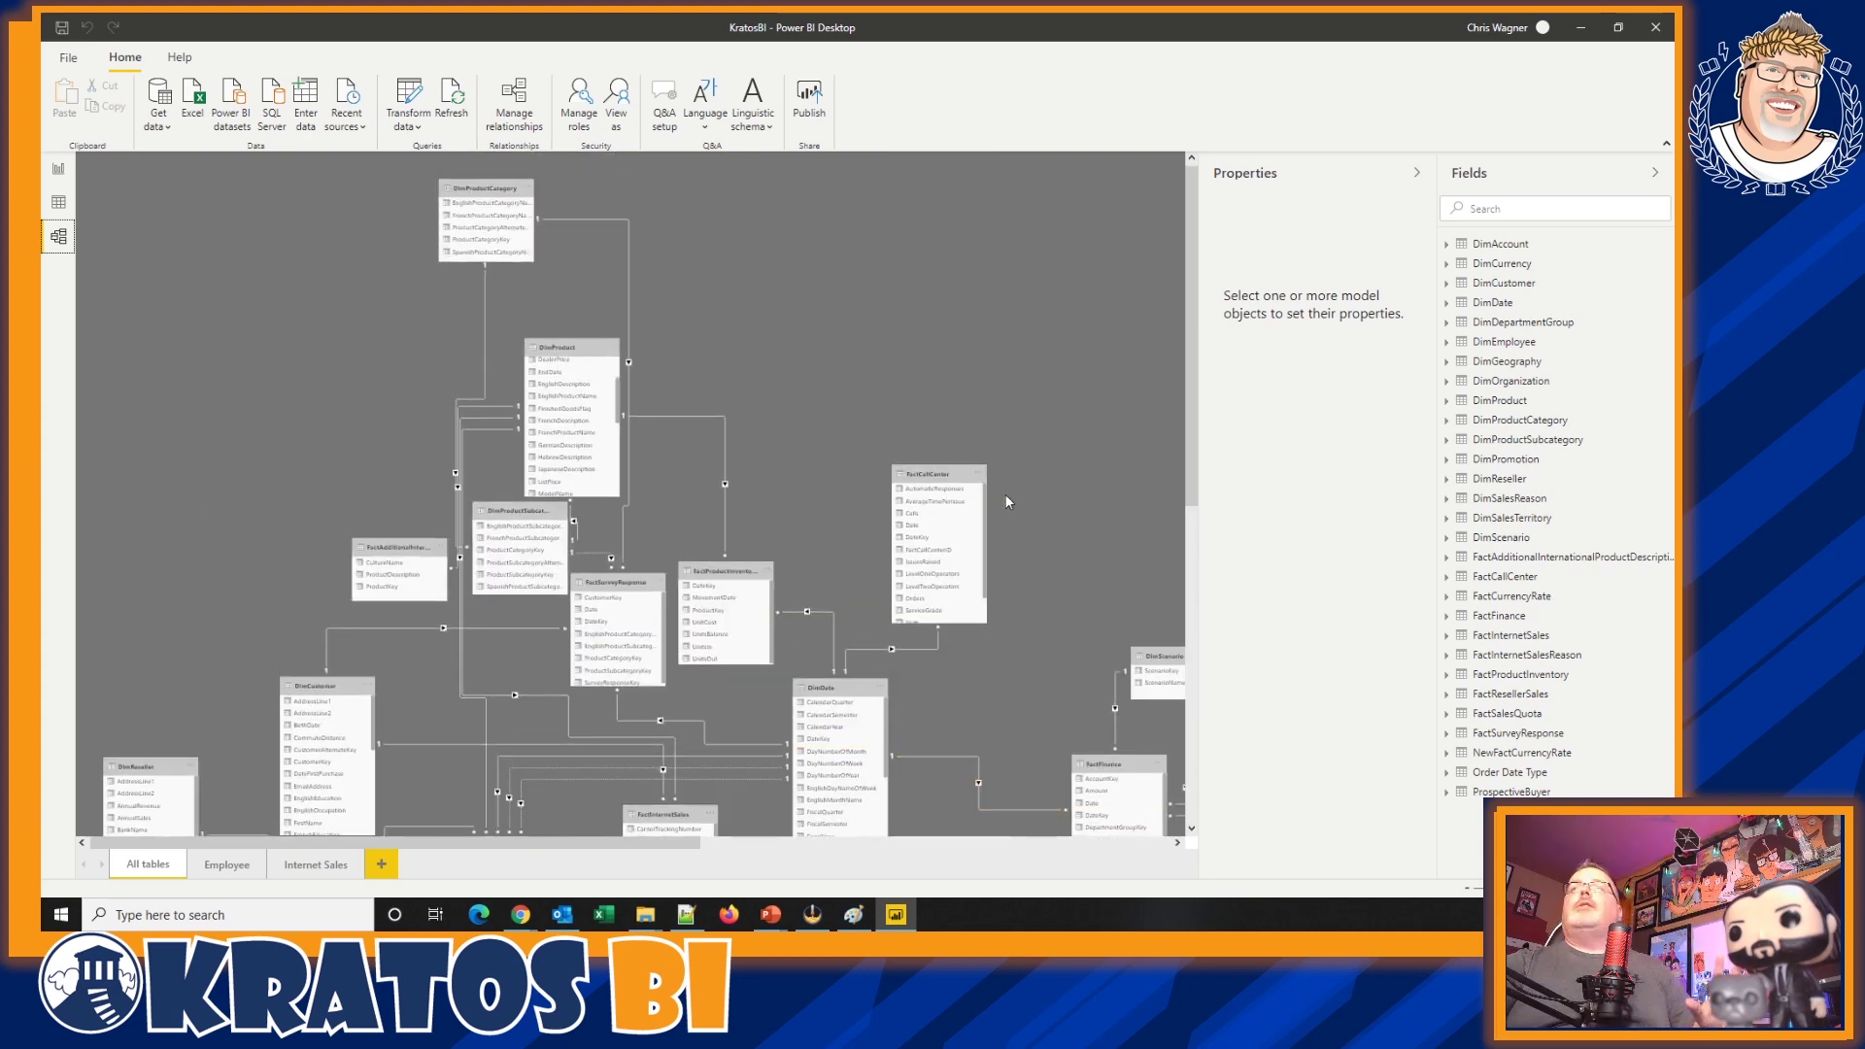
left_click(68, 176)
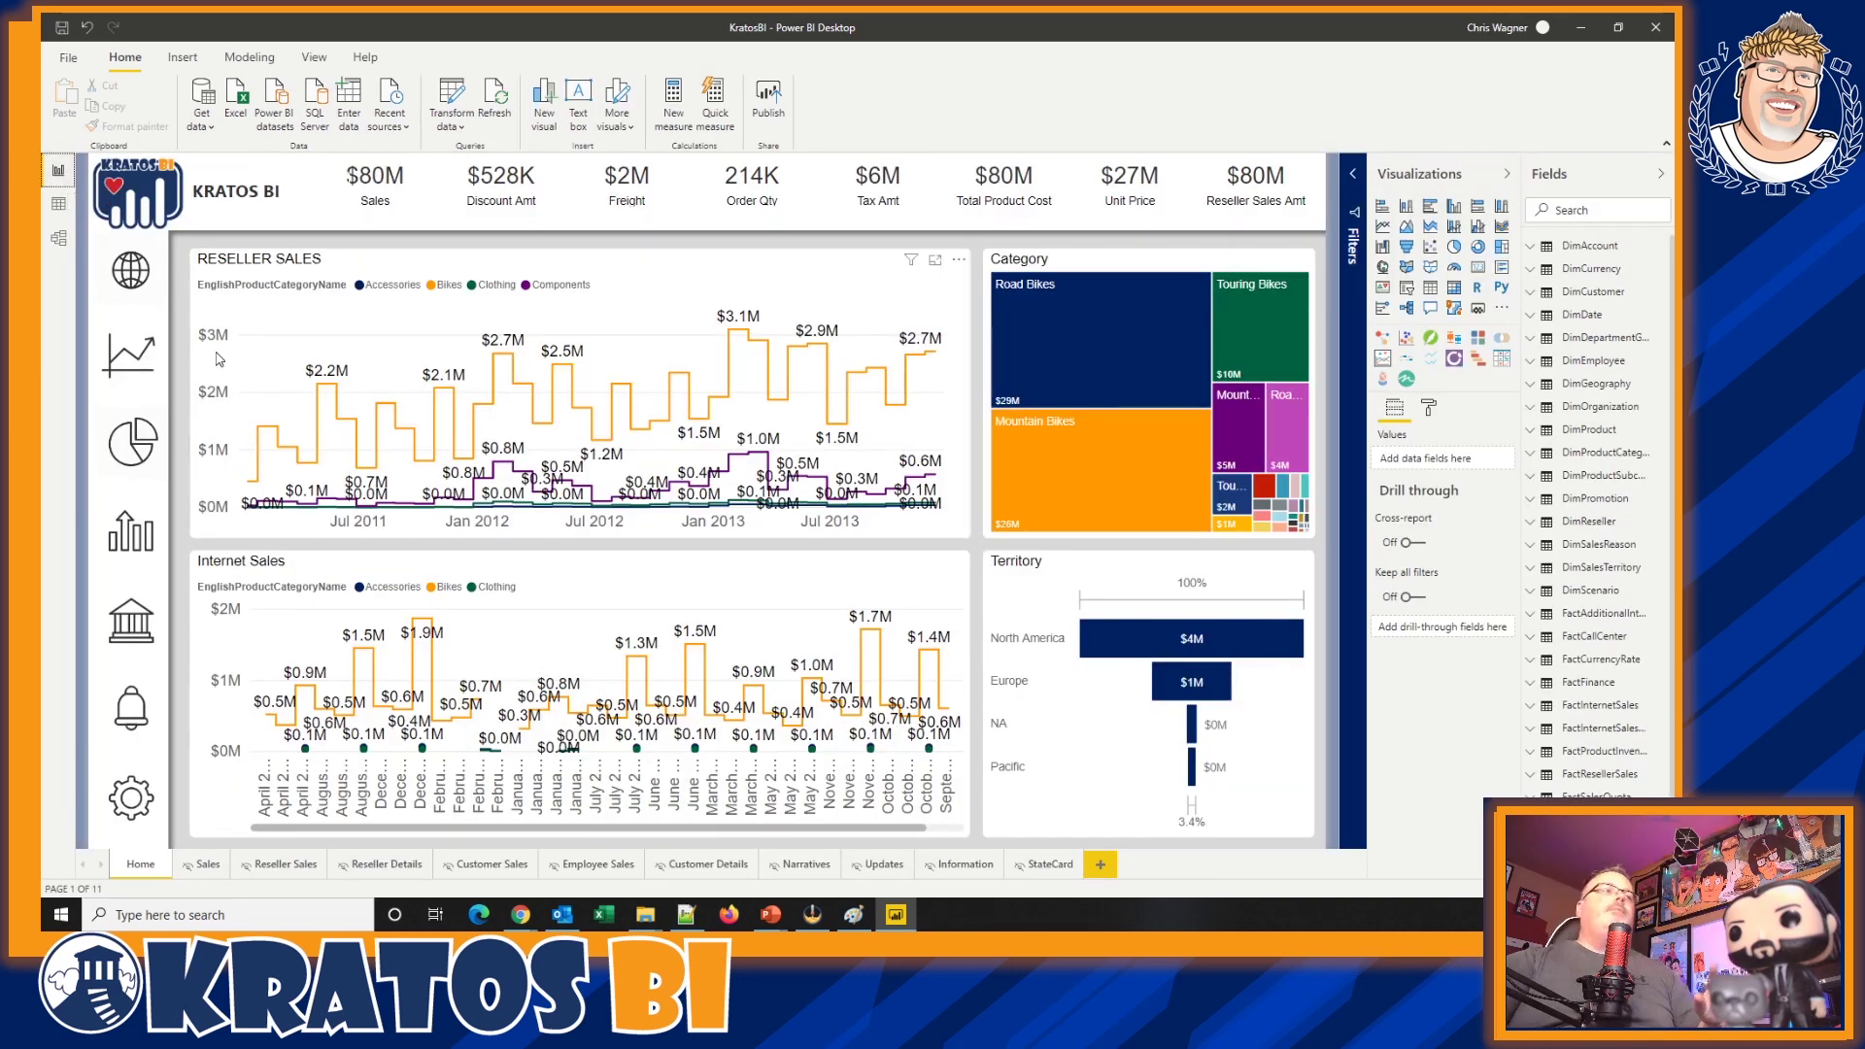
- Add a new report page and set its page background color to black
left_click(1102, 871)
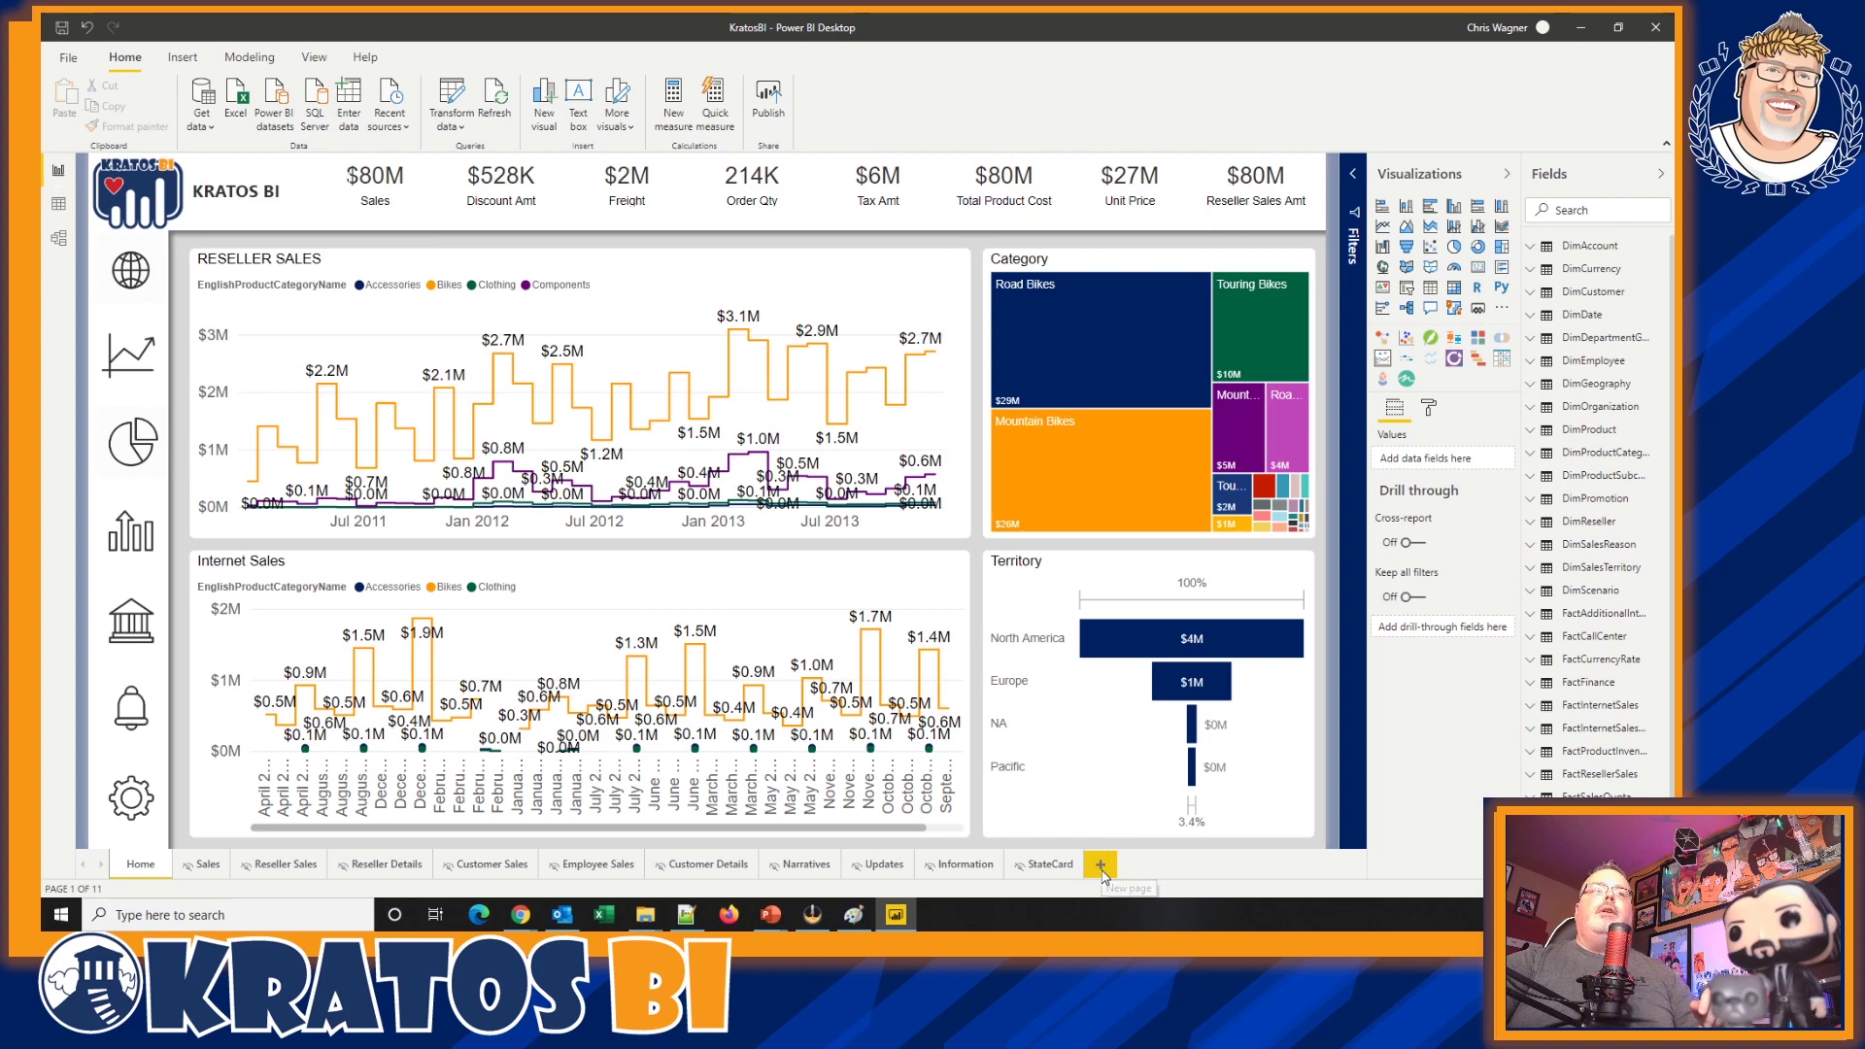
left_click(1428, 409)
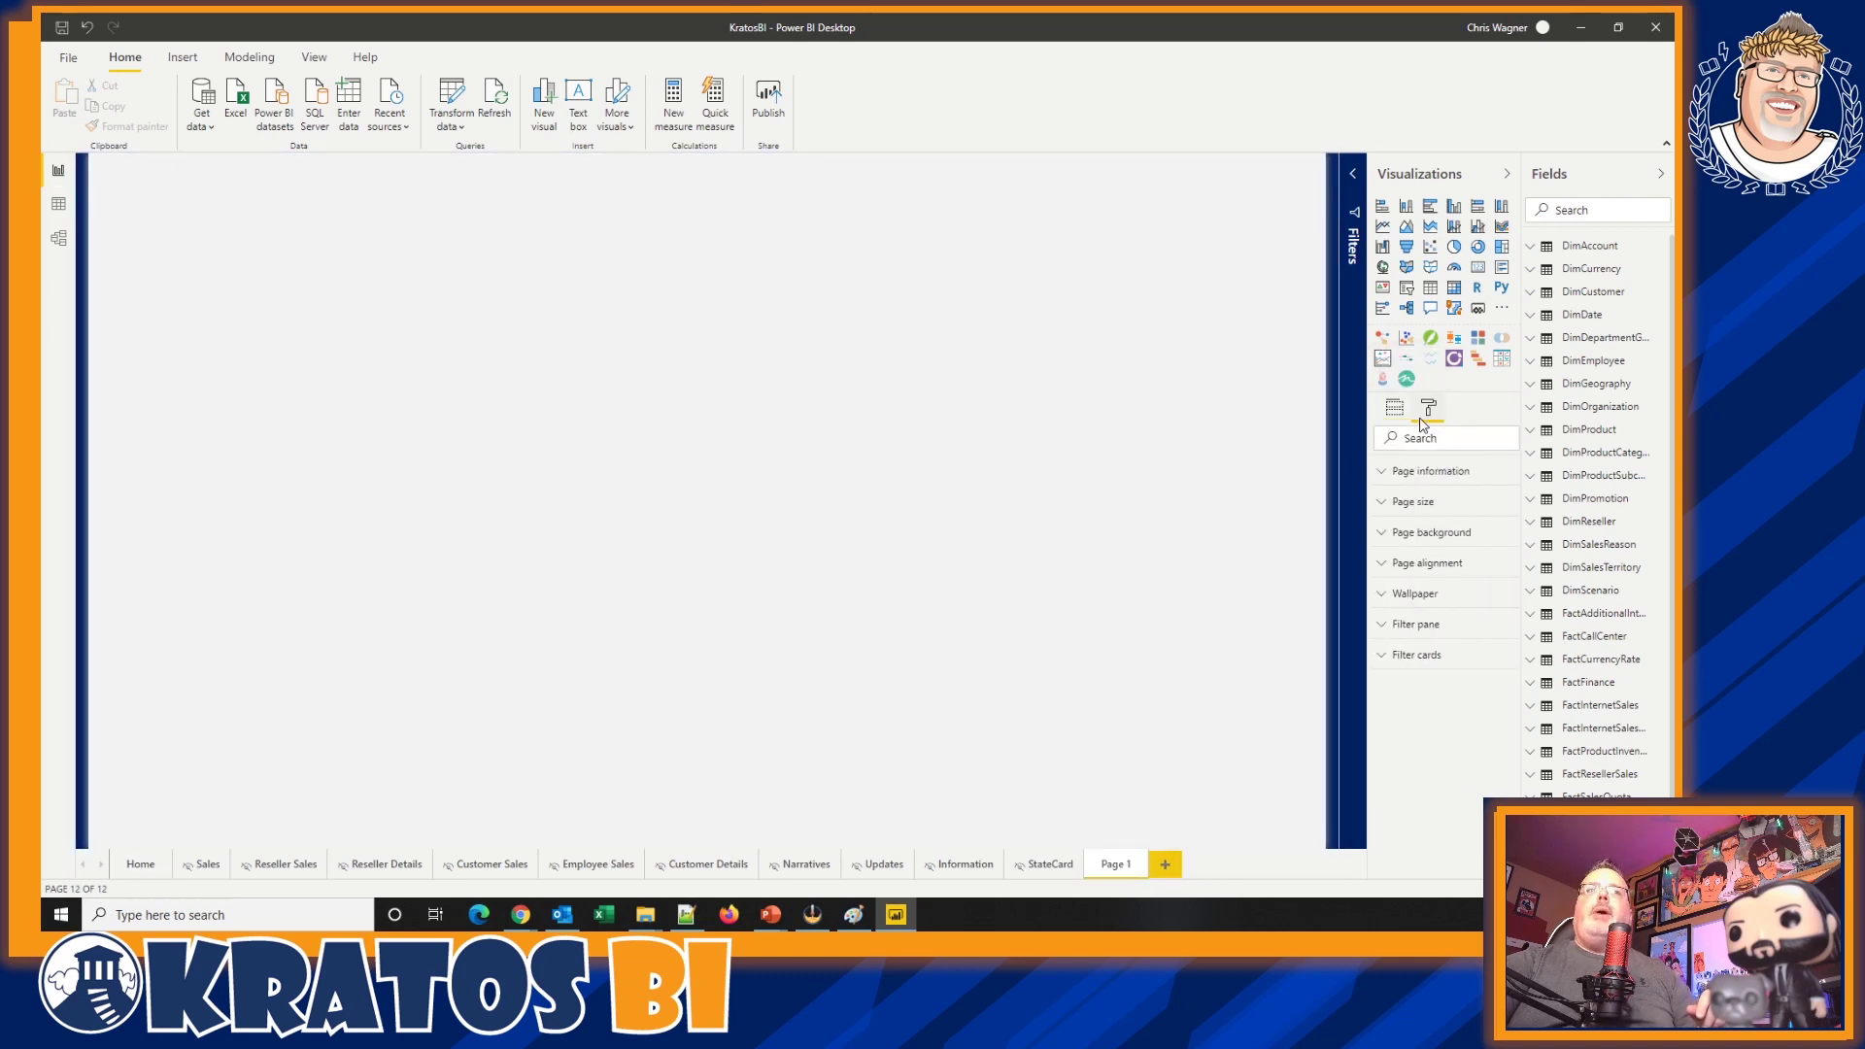
left_click(1448, 534)
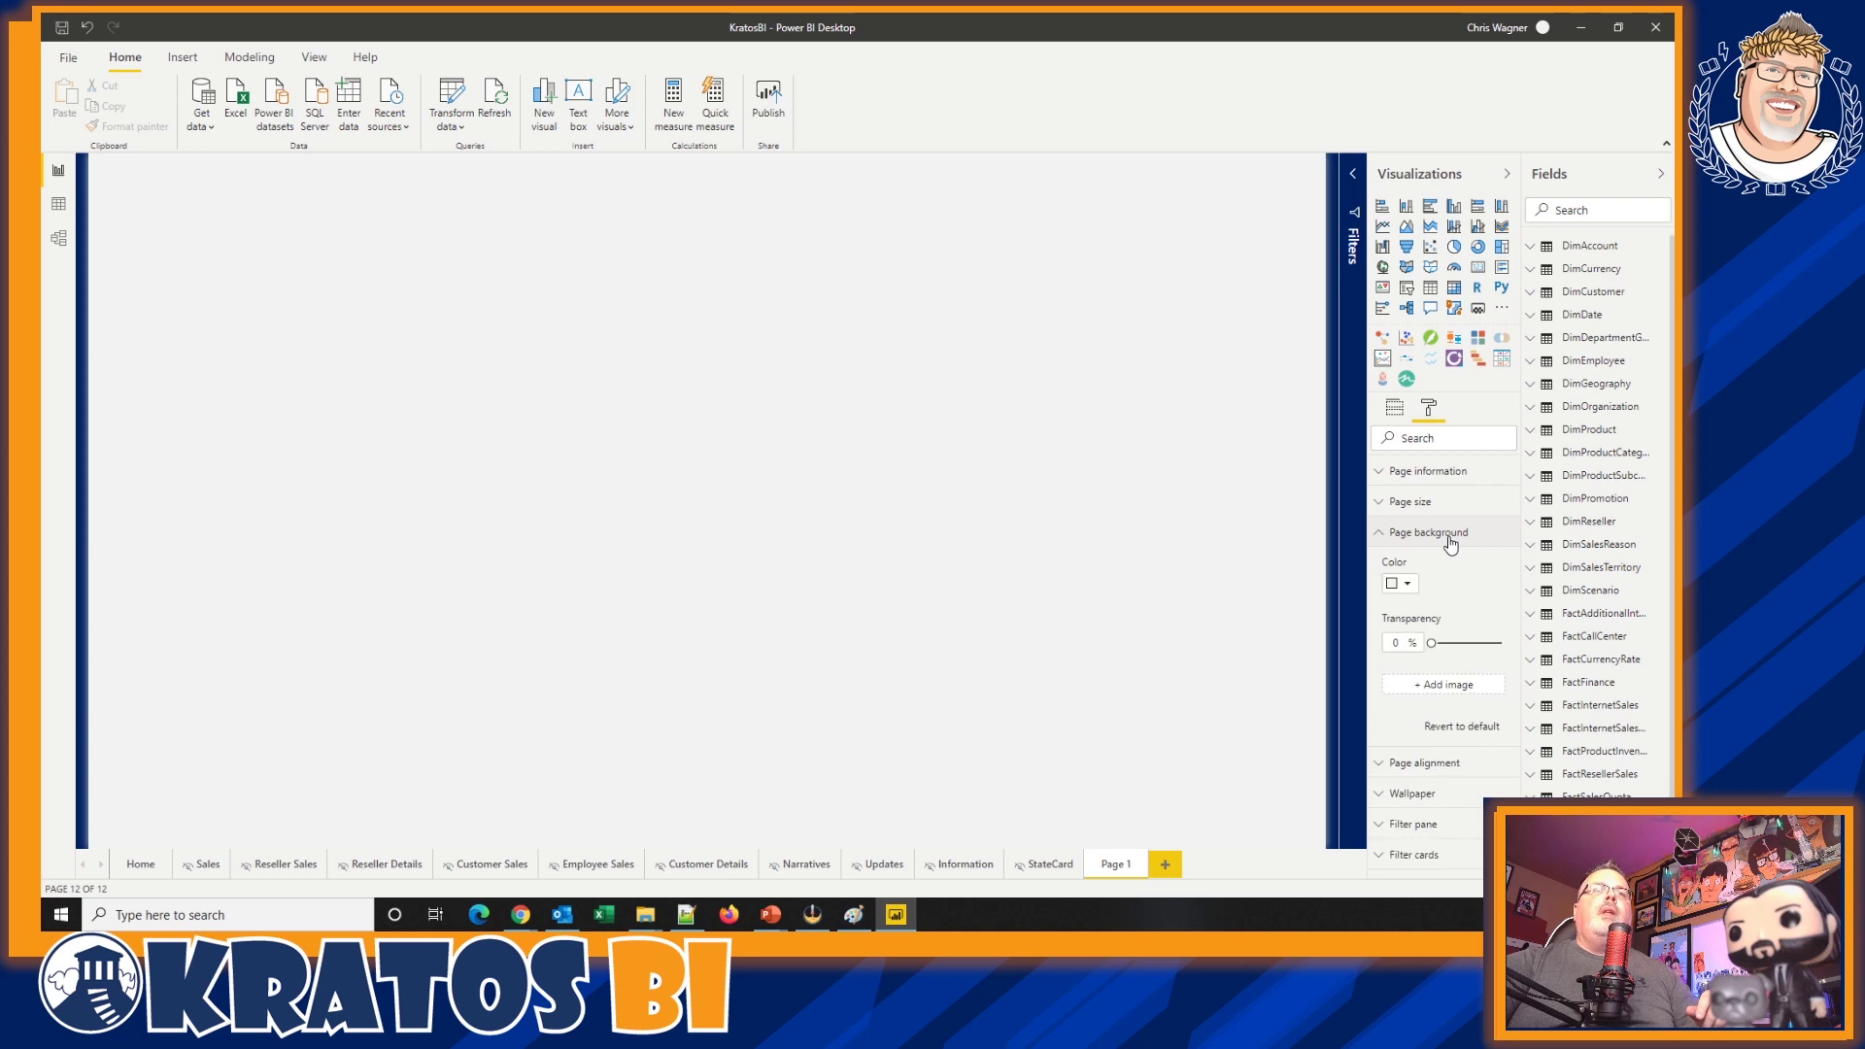
left_click(1411, 584)
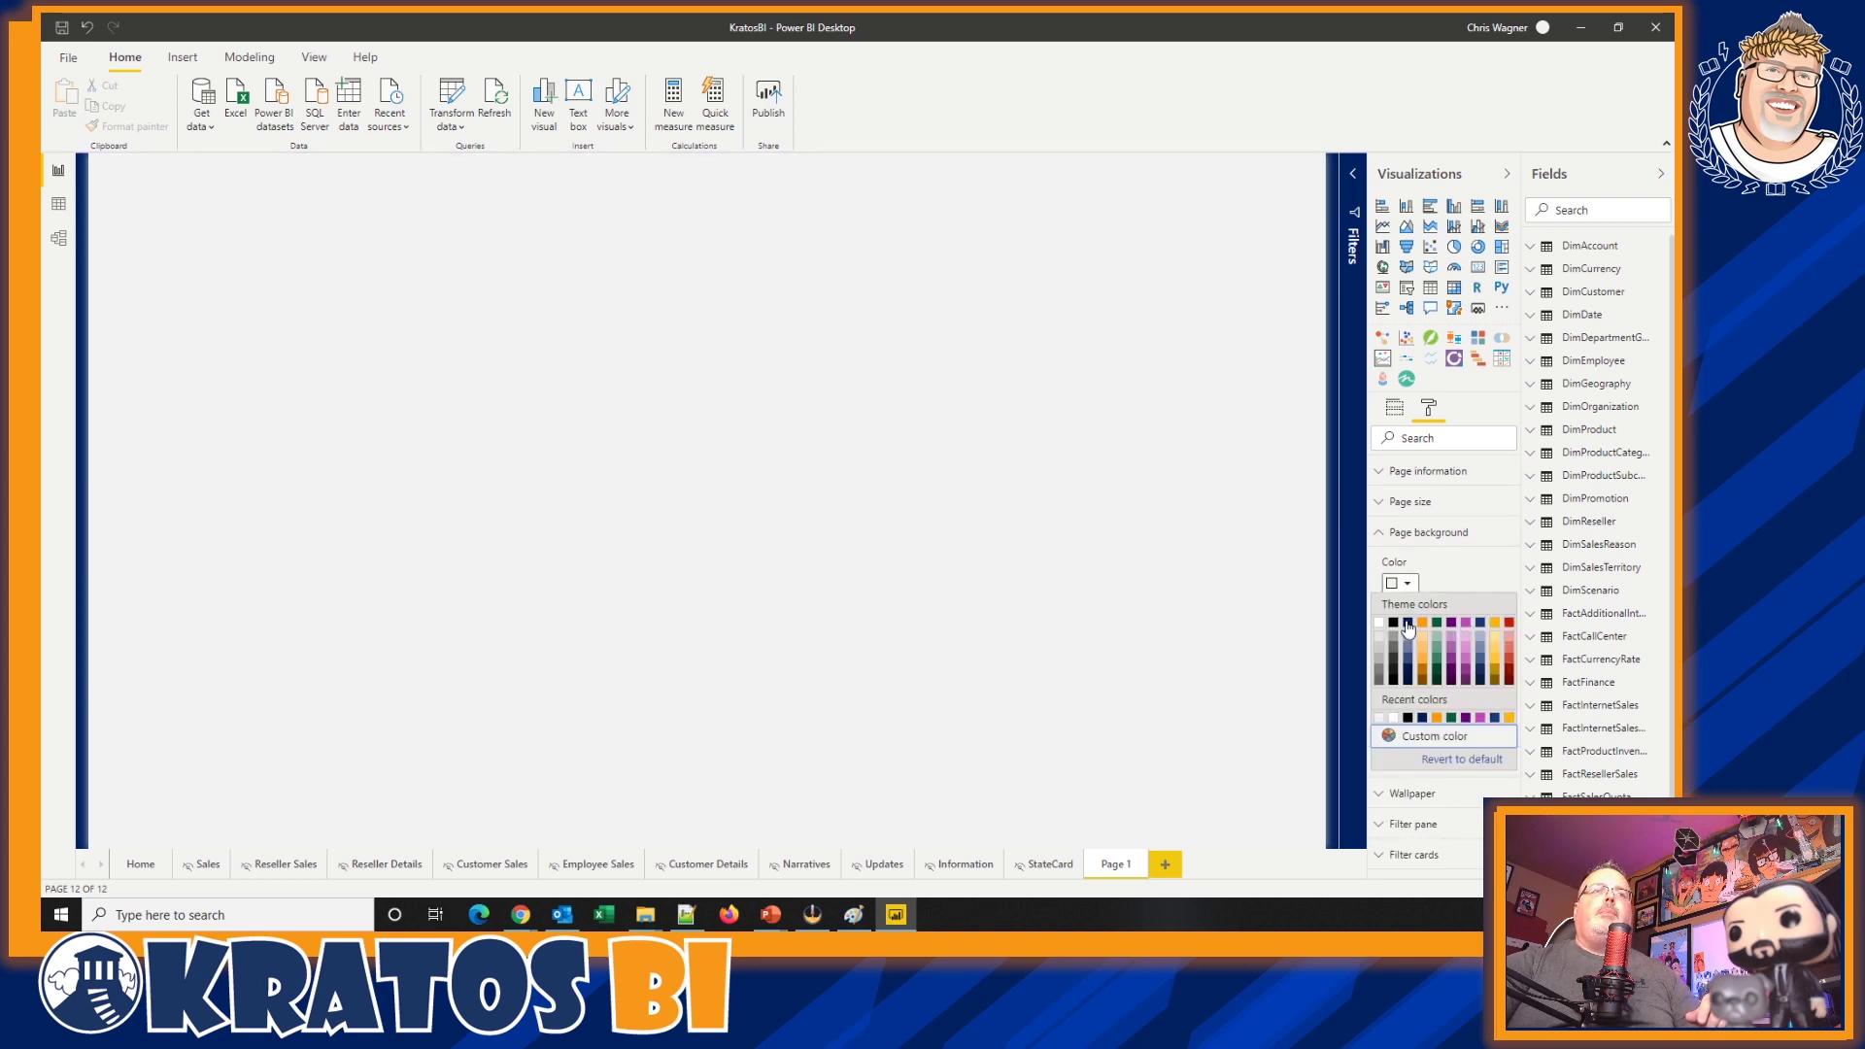
left_click(1398, 630)
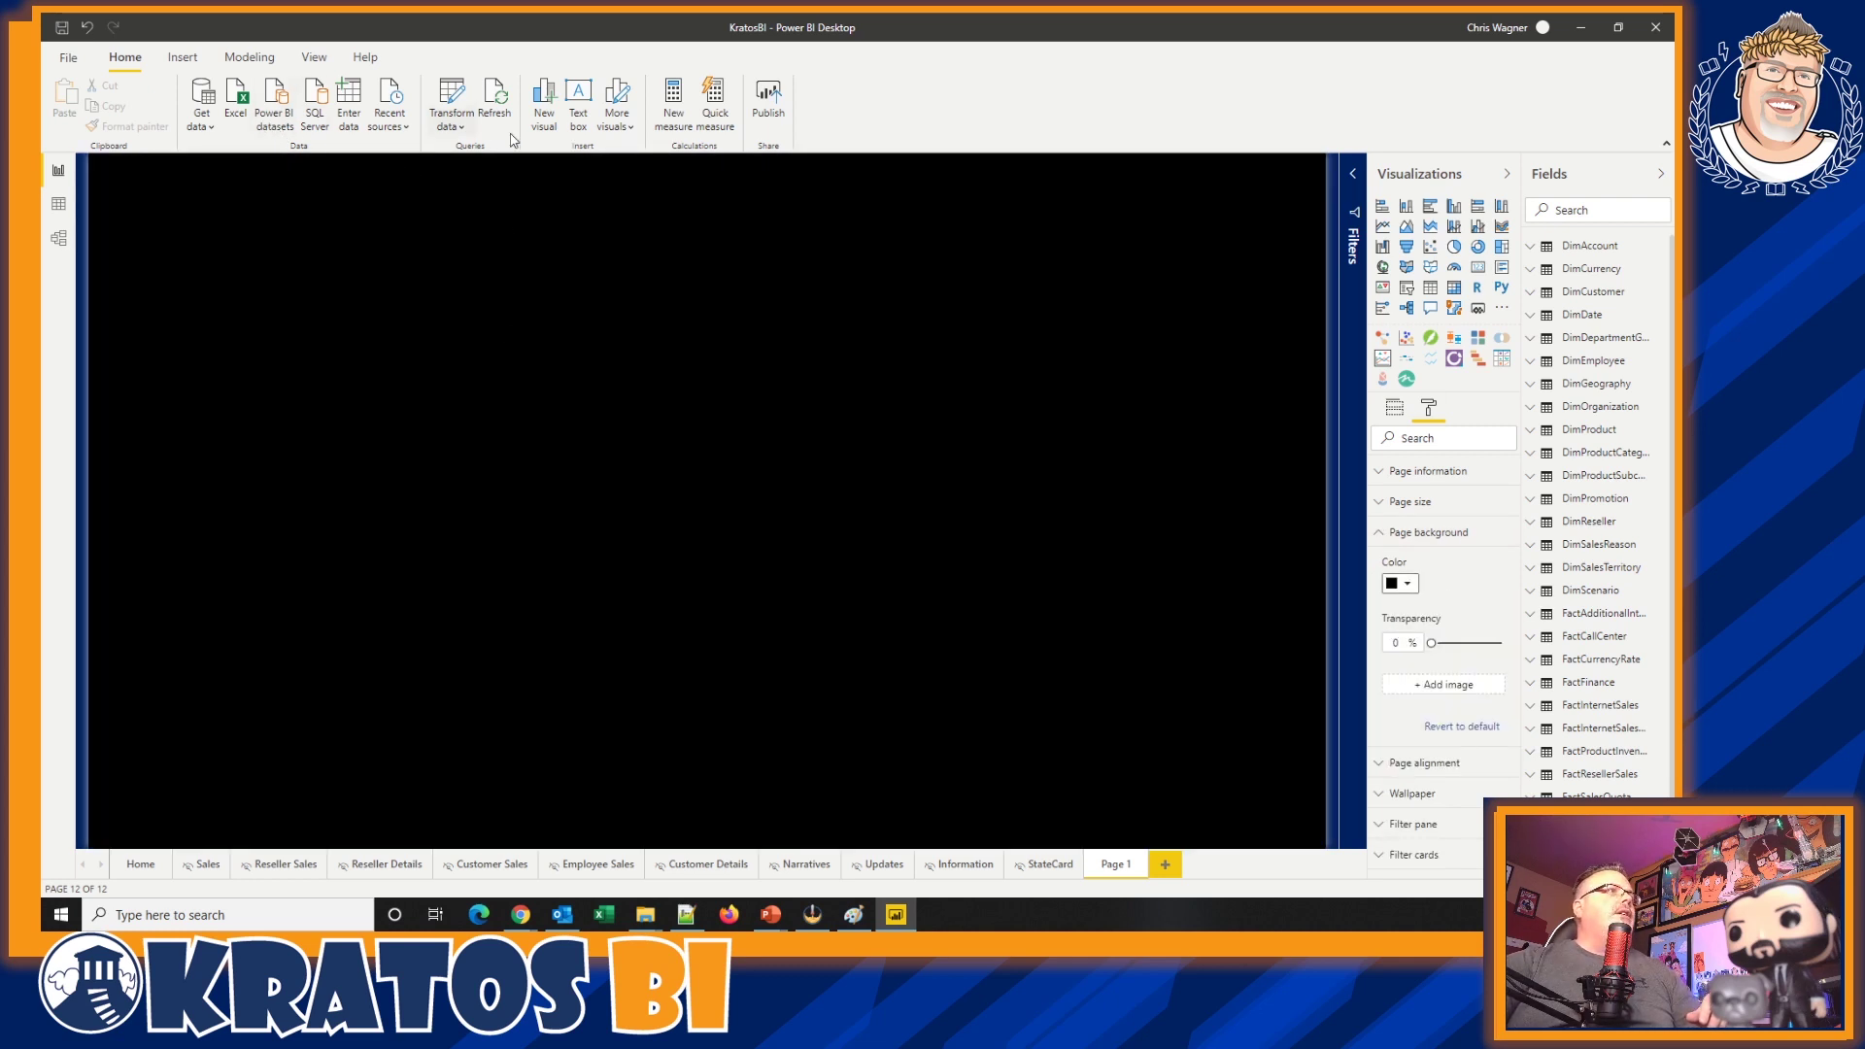
- Insert a text box reading "DATASET ONLY" on the new page
left_click(578, 117)
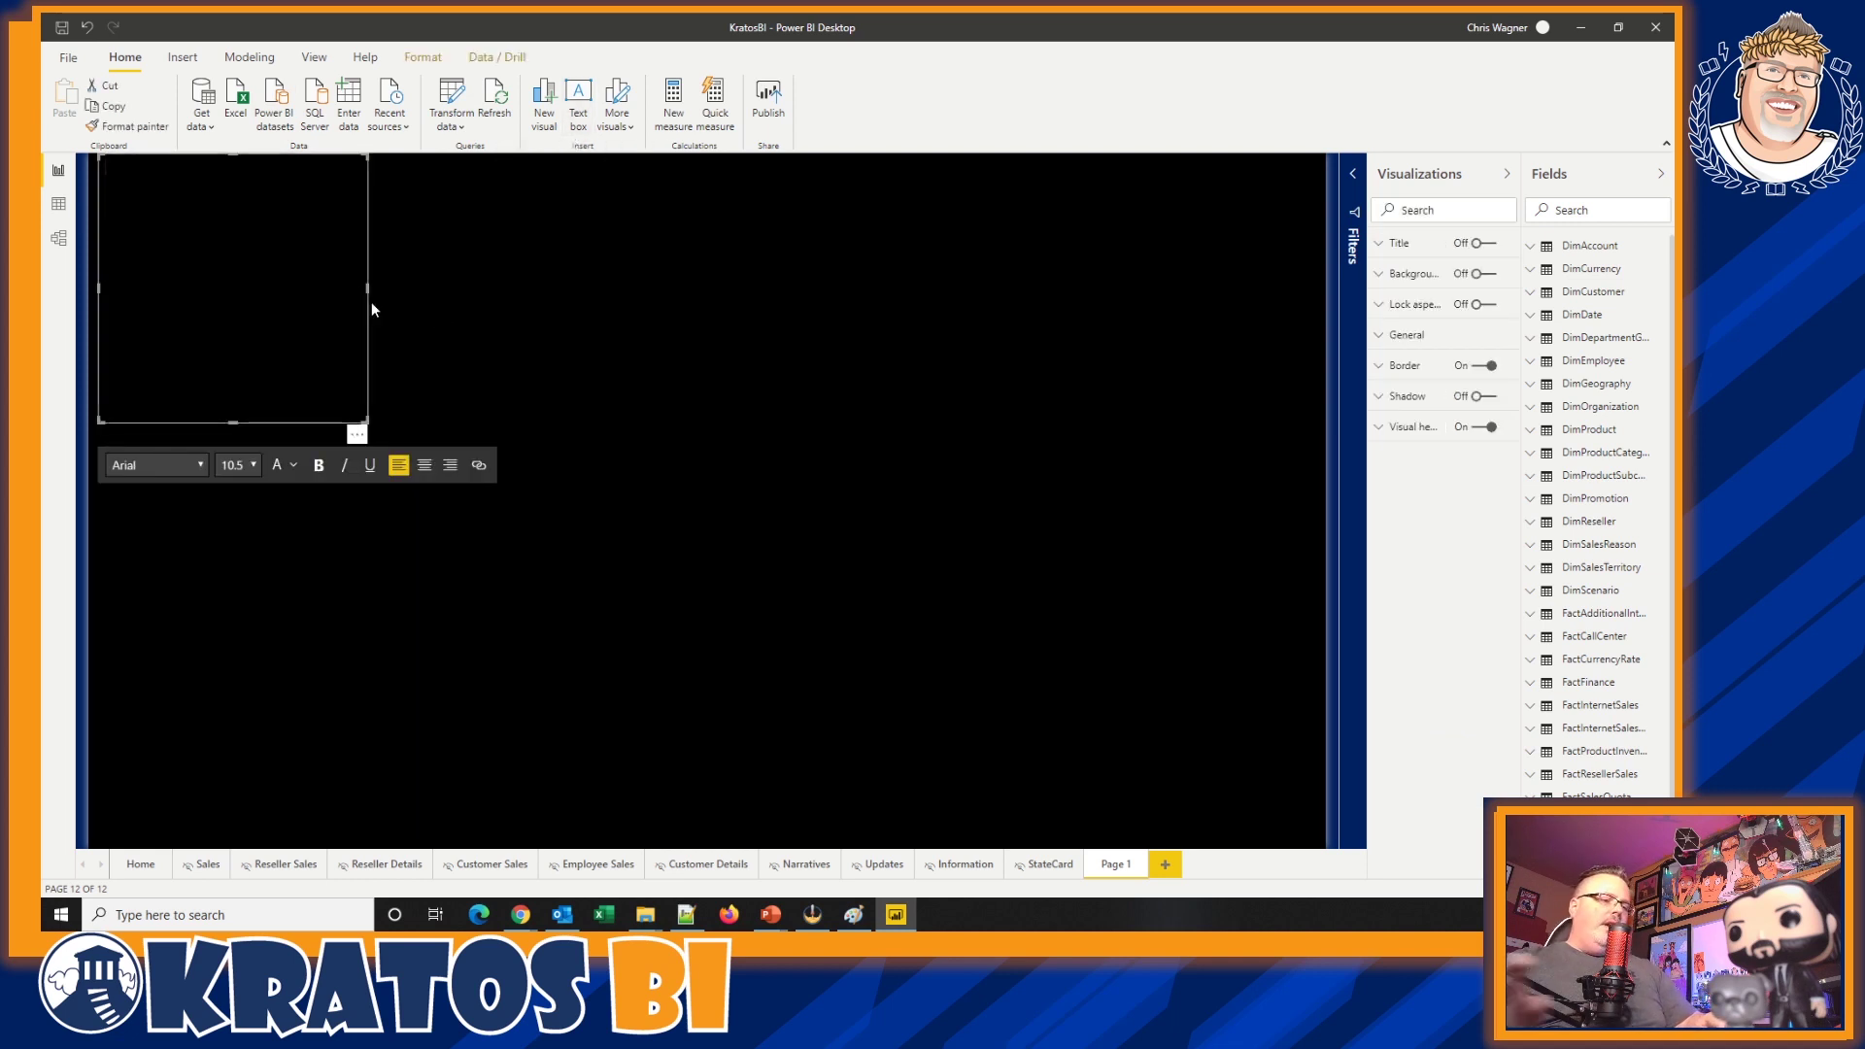
type("DATA")
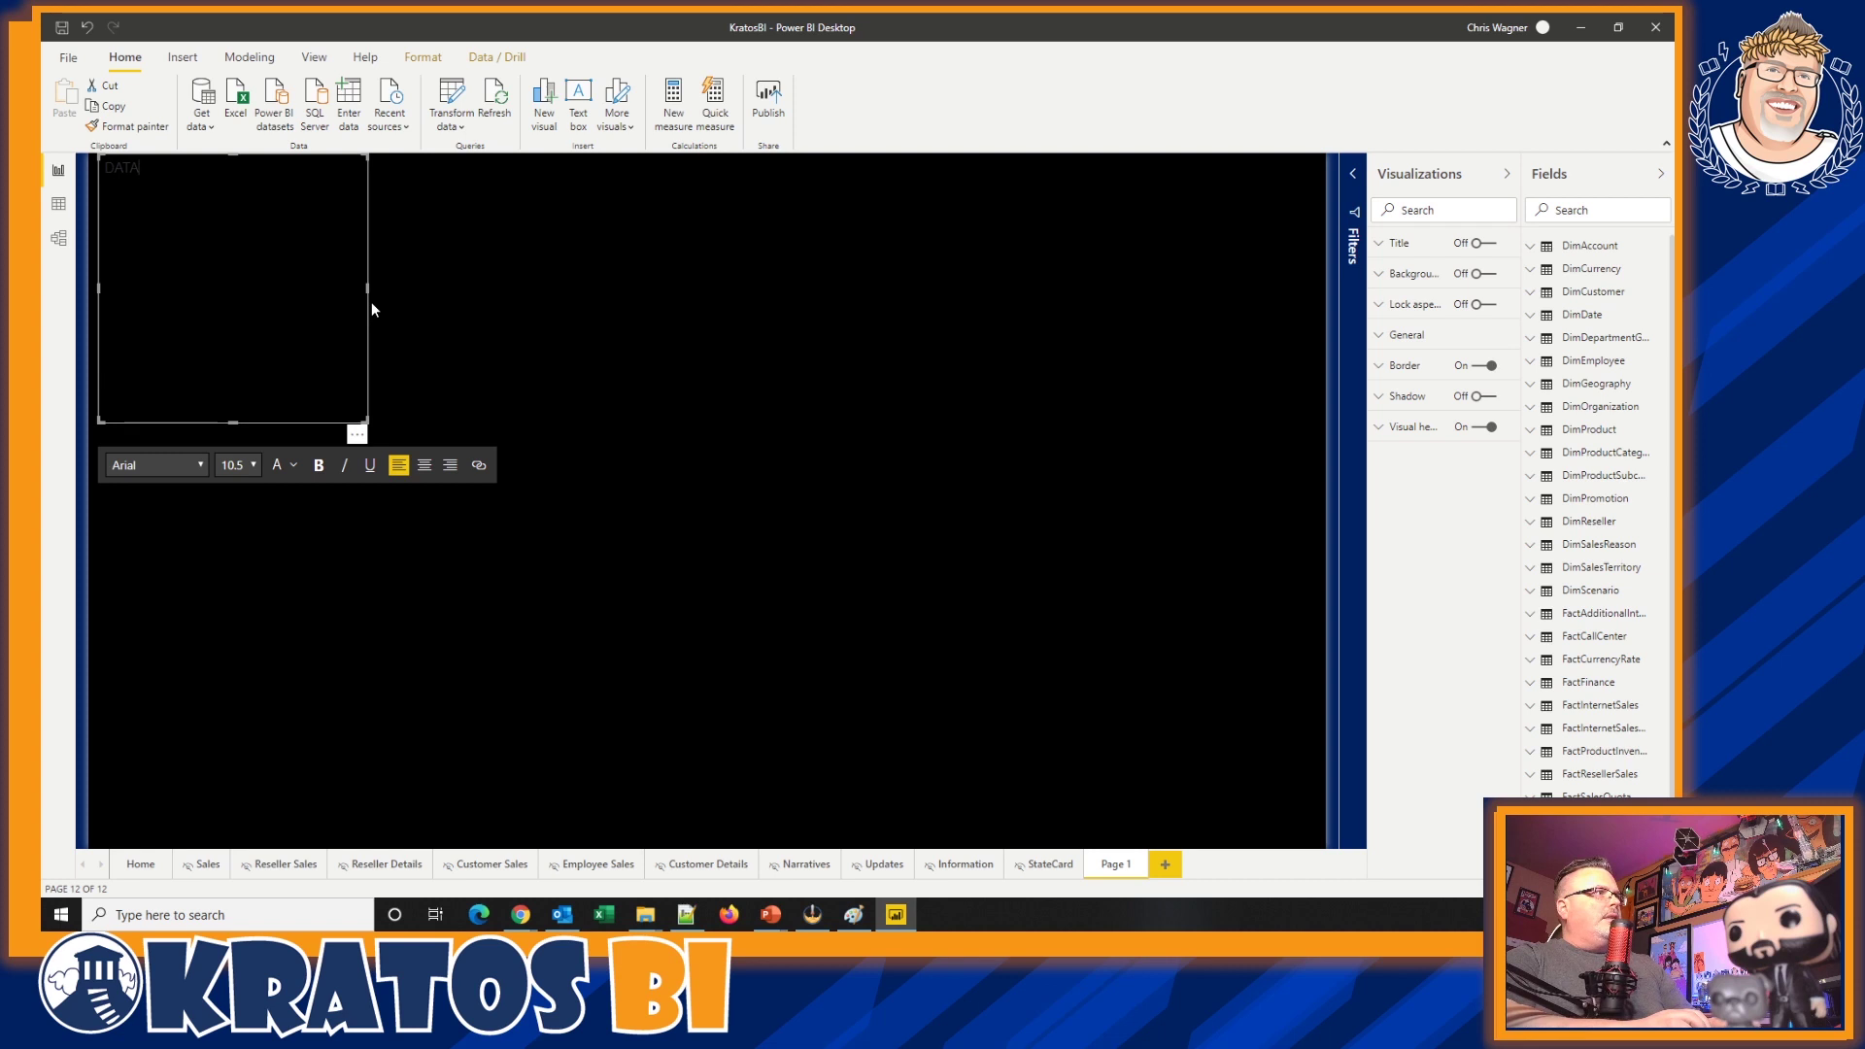
type("SET ONLY")
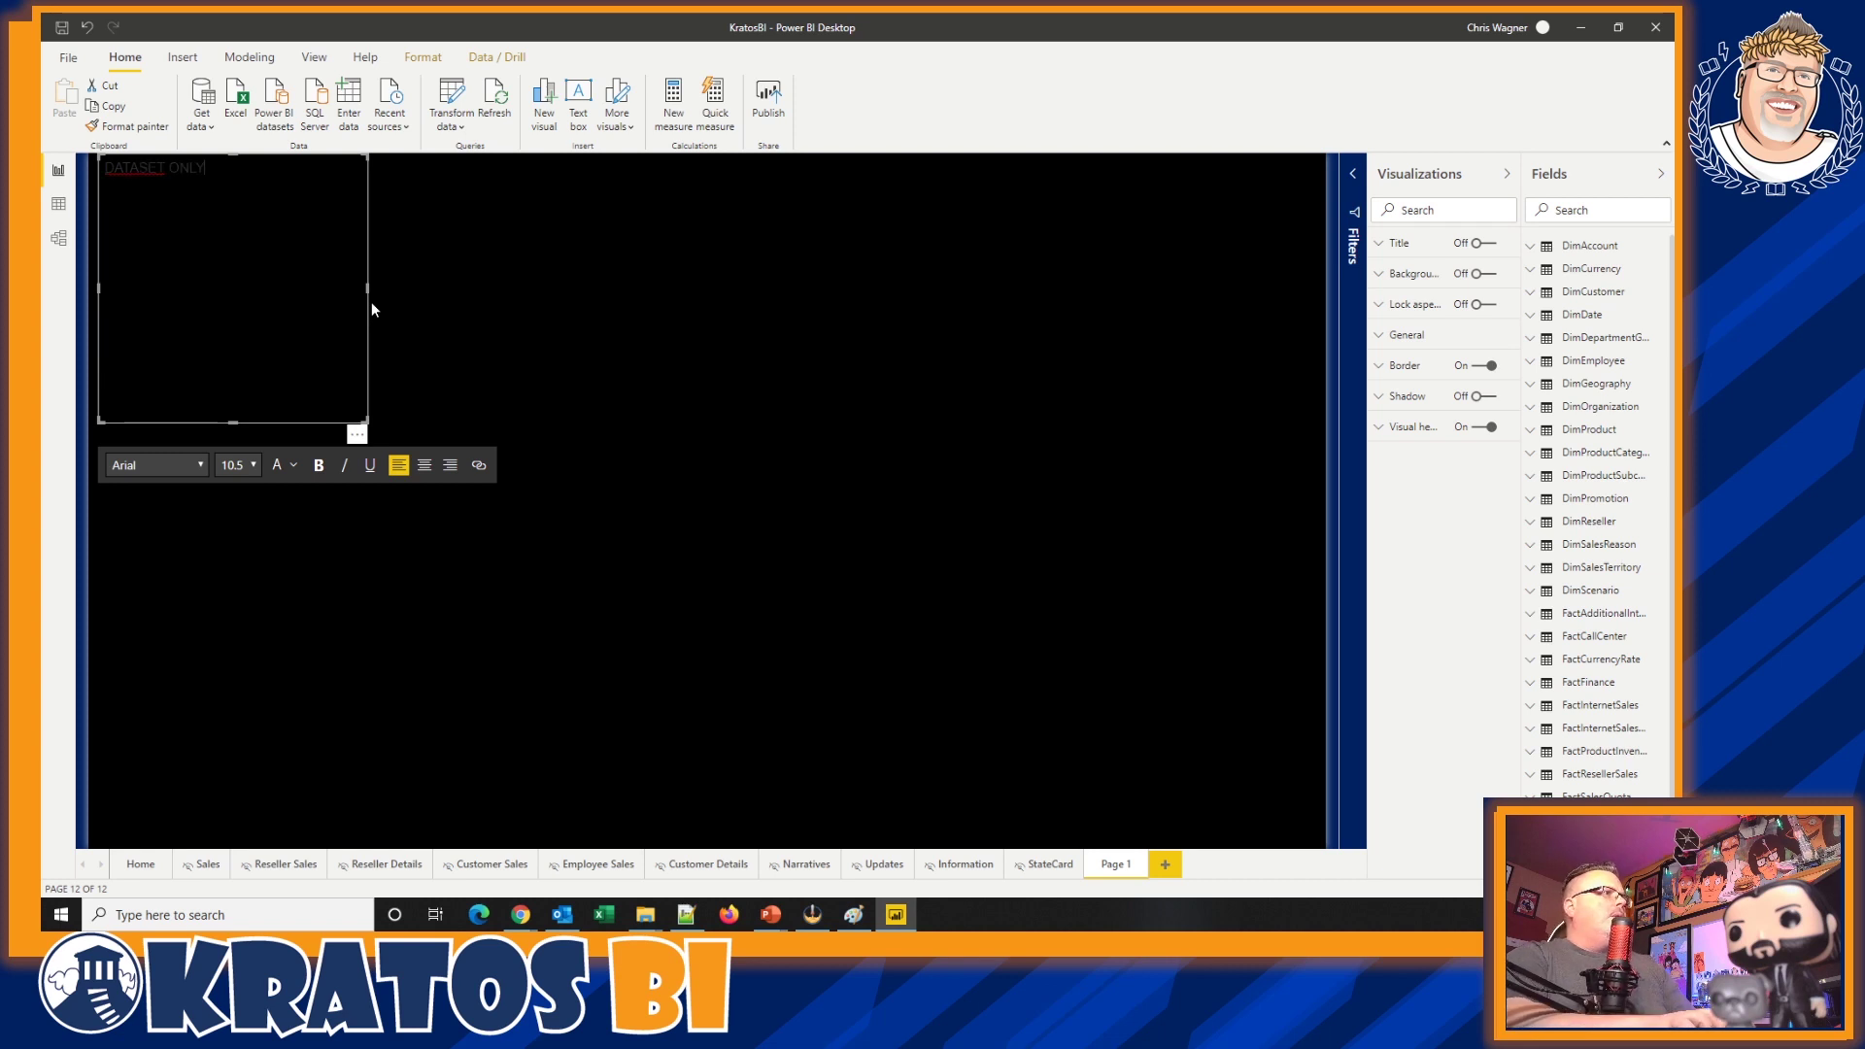
- Format the whole "DATASET ONLY" text in white at font size 42
key("shift+Left")
key("shift+Left")
key("shift+Left")
key("shift+Left")
key("shift+Left")
key("shift+Left")
key("shift+Left")
key("shift+Left")
key("shift+Left")
key("shift+Left")
key("shift+Left")
key("shift+Left")
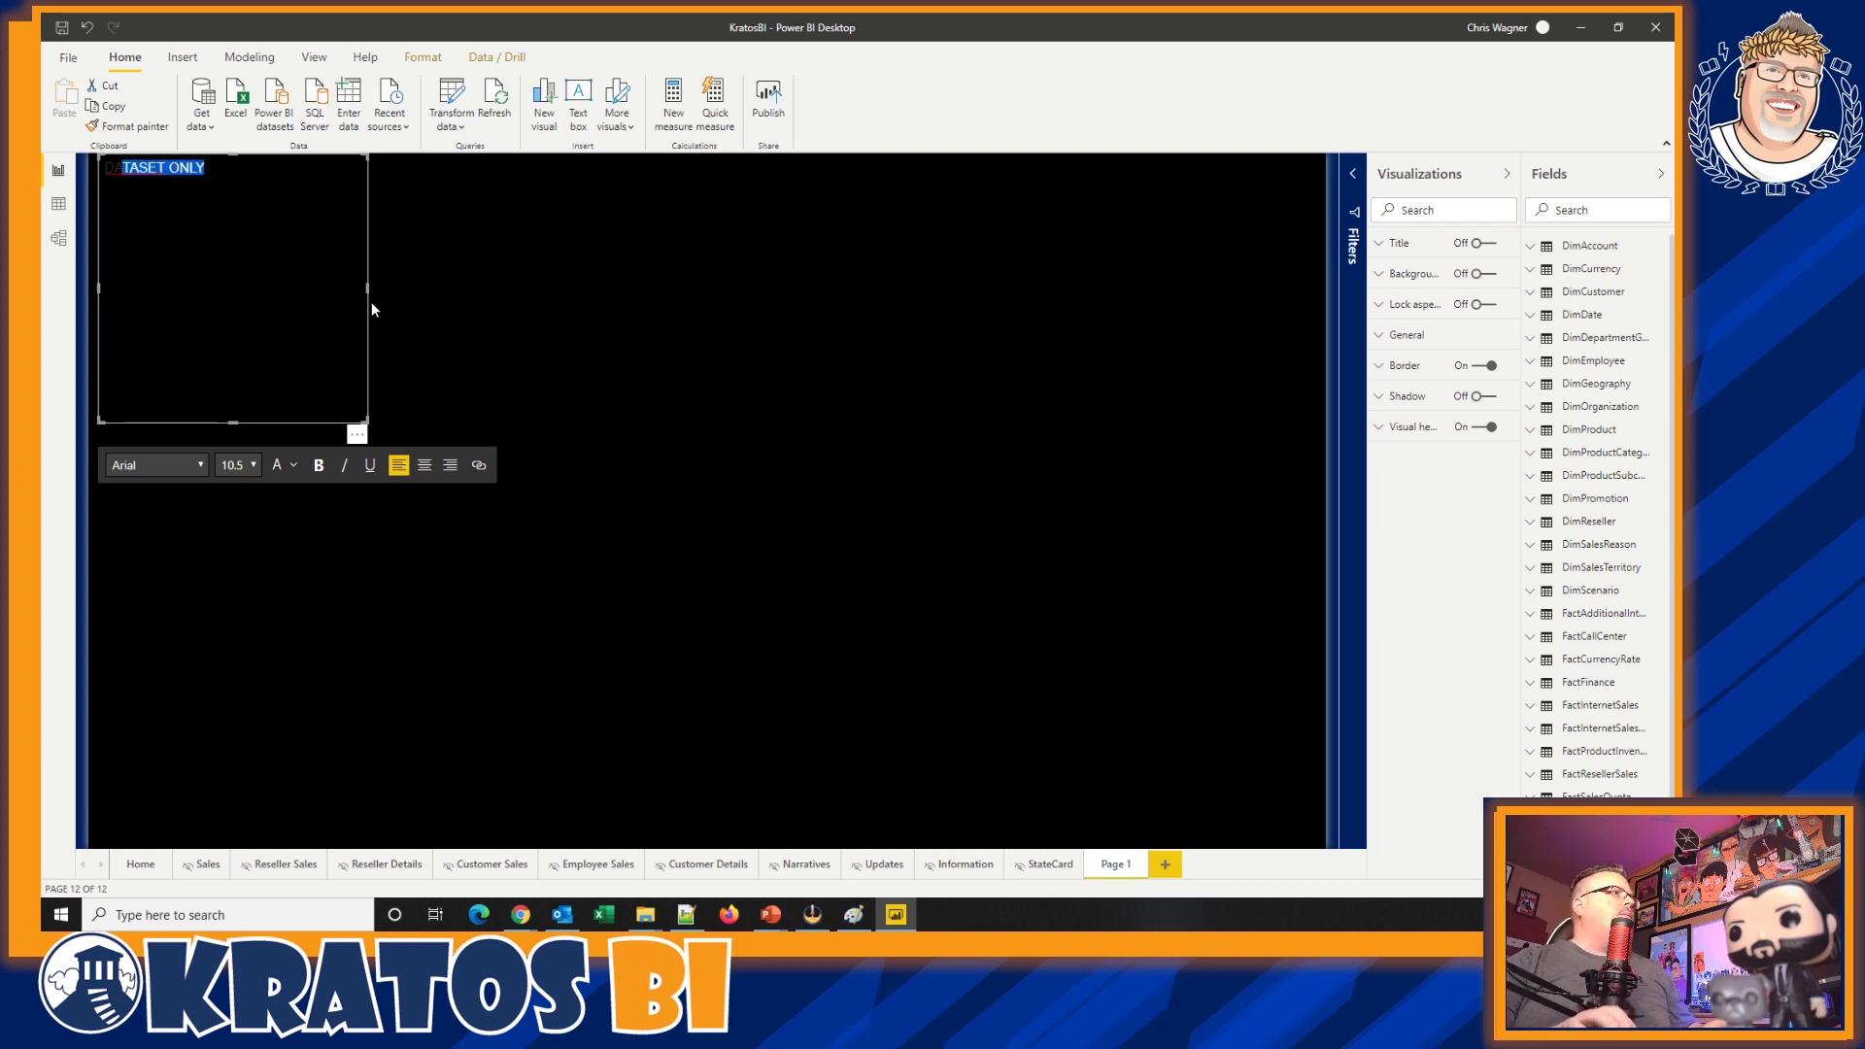
left_click(295, 470)
left_click(298, 509)
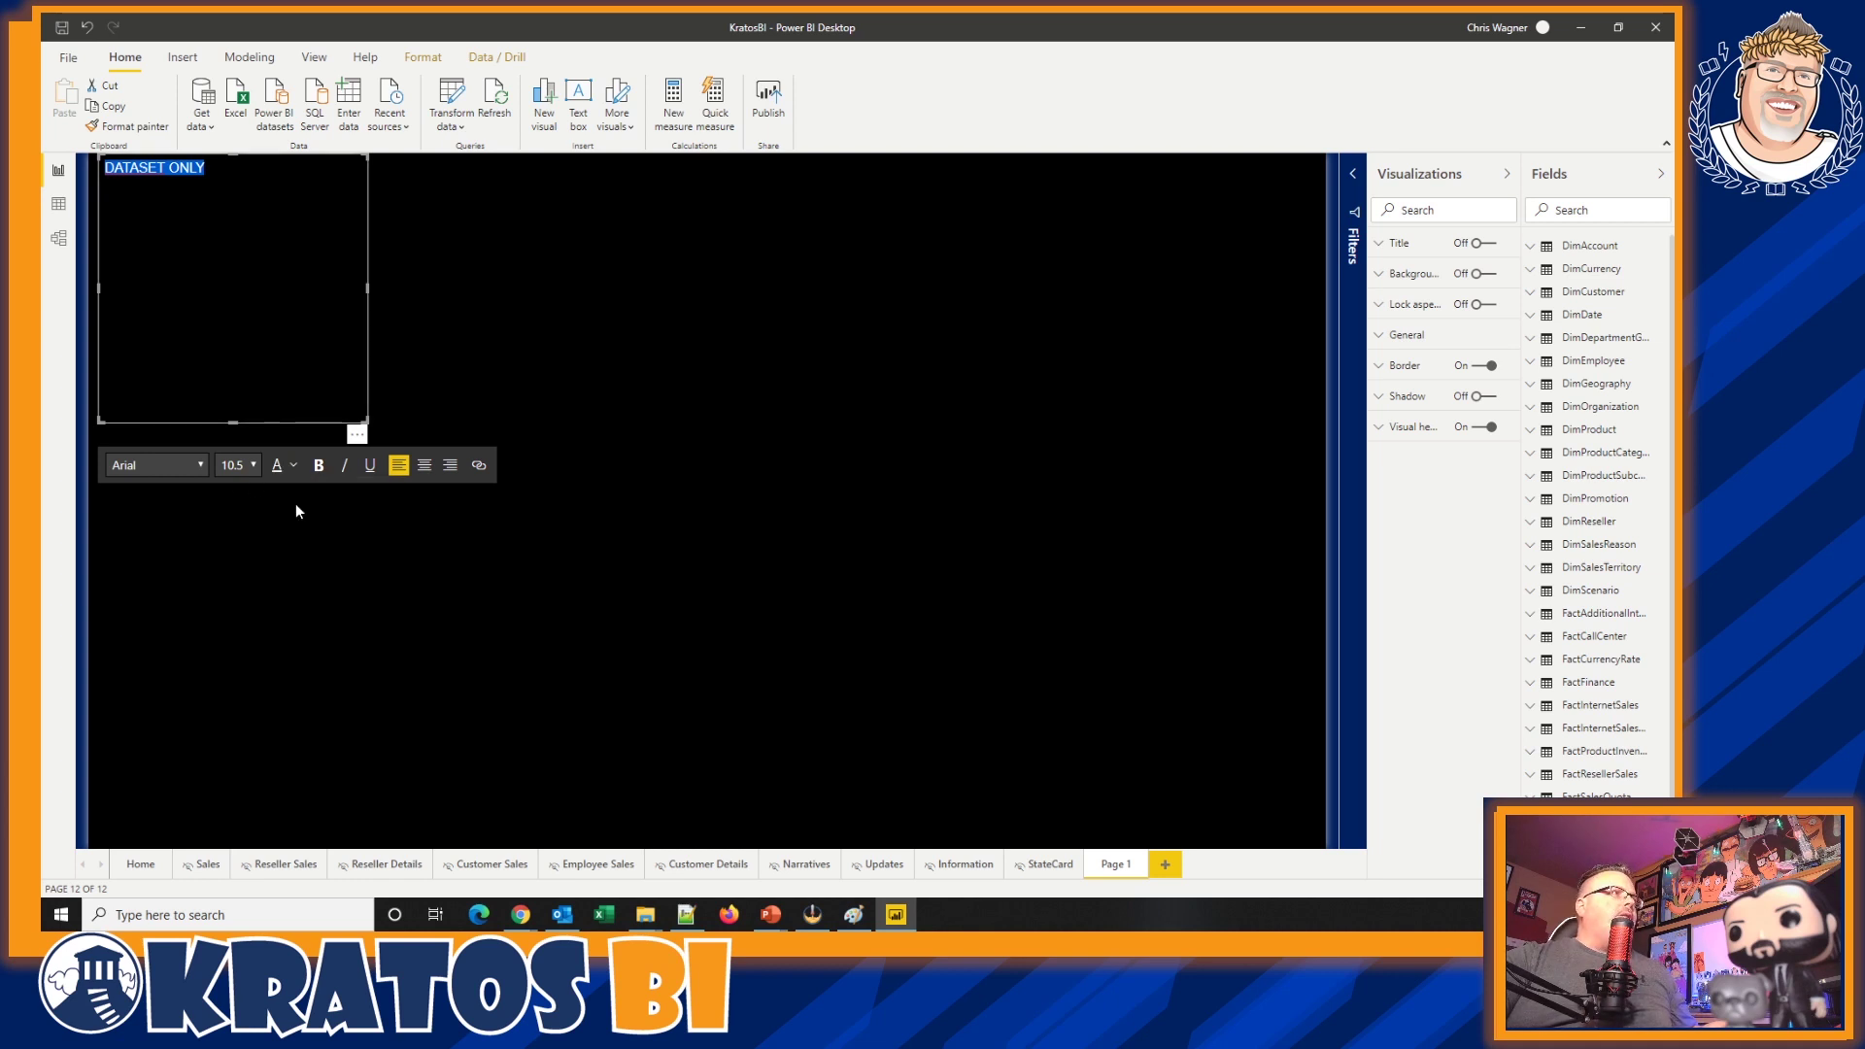
left_click(252, 469)
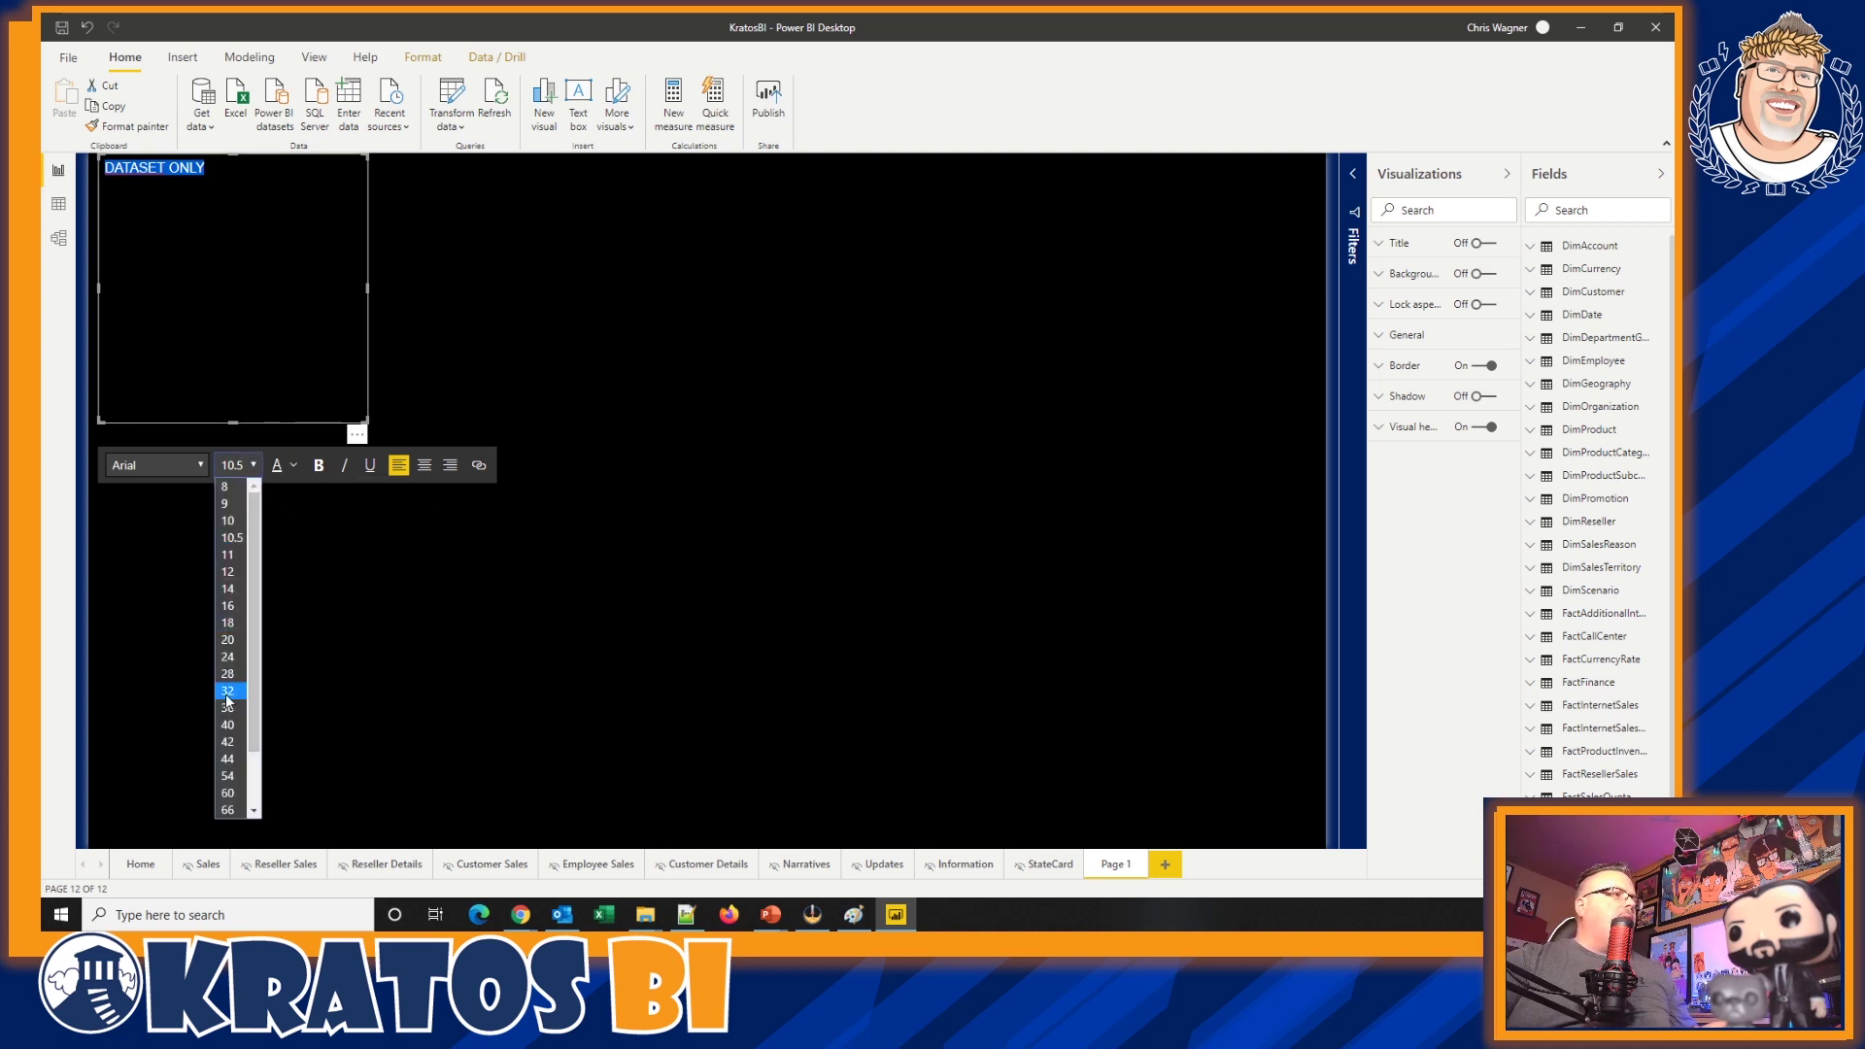
left_click(227, 742)
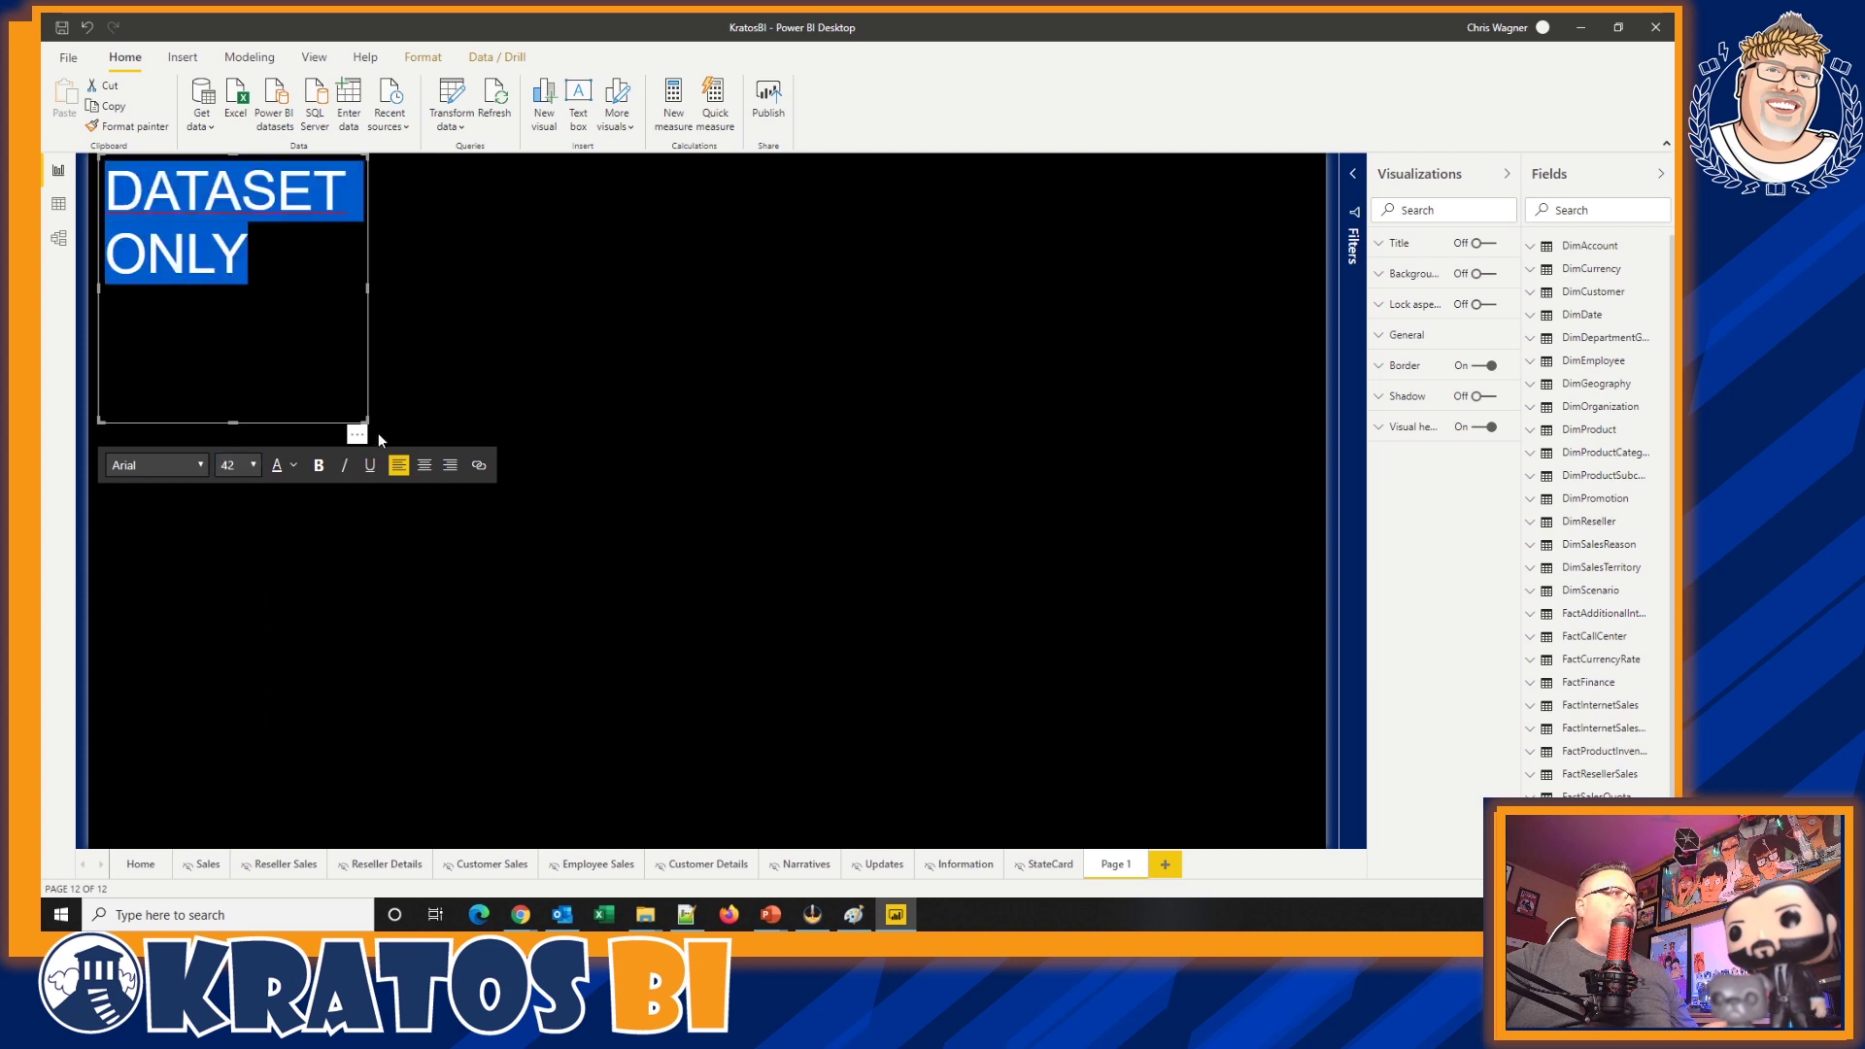
- Enlarge the text box so its text fits on one line, move it near the page centre and turn off its border
left_click_drag(364, 420, 645, 480)
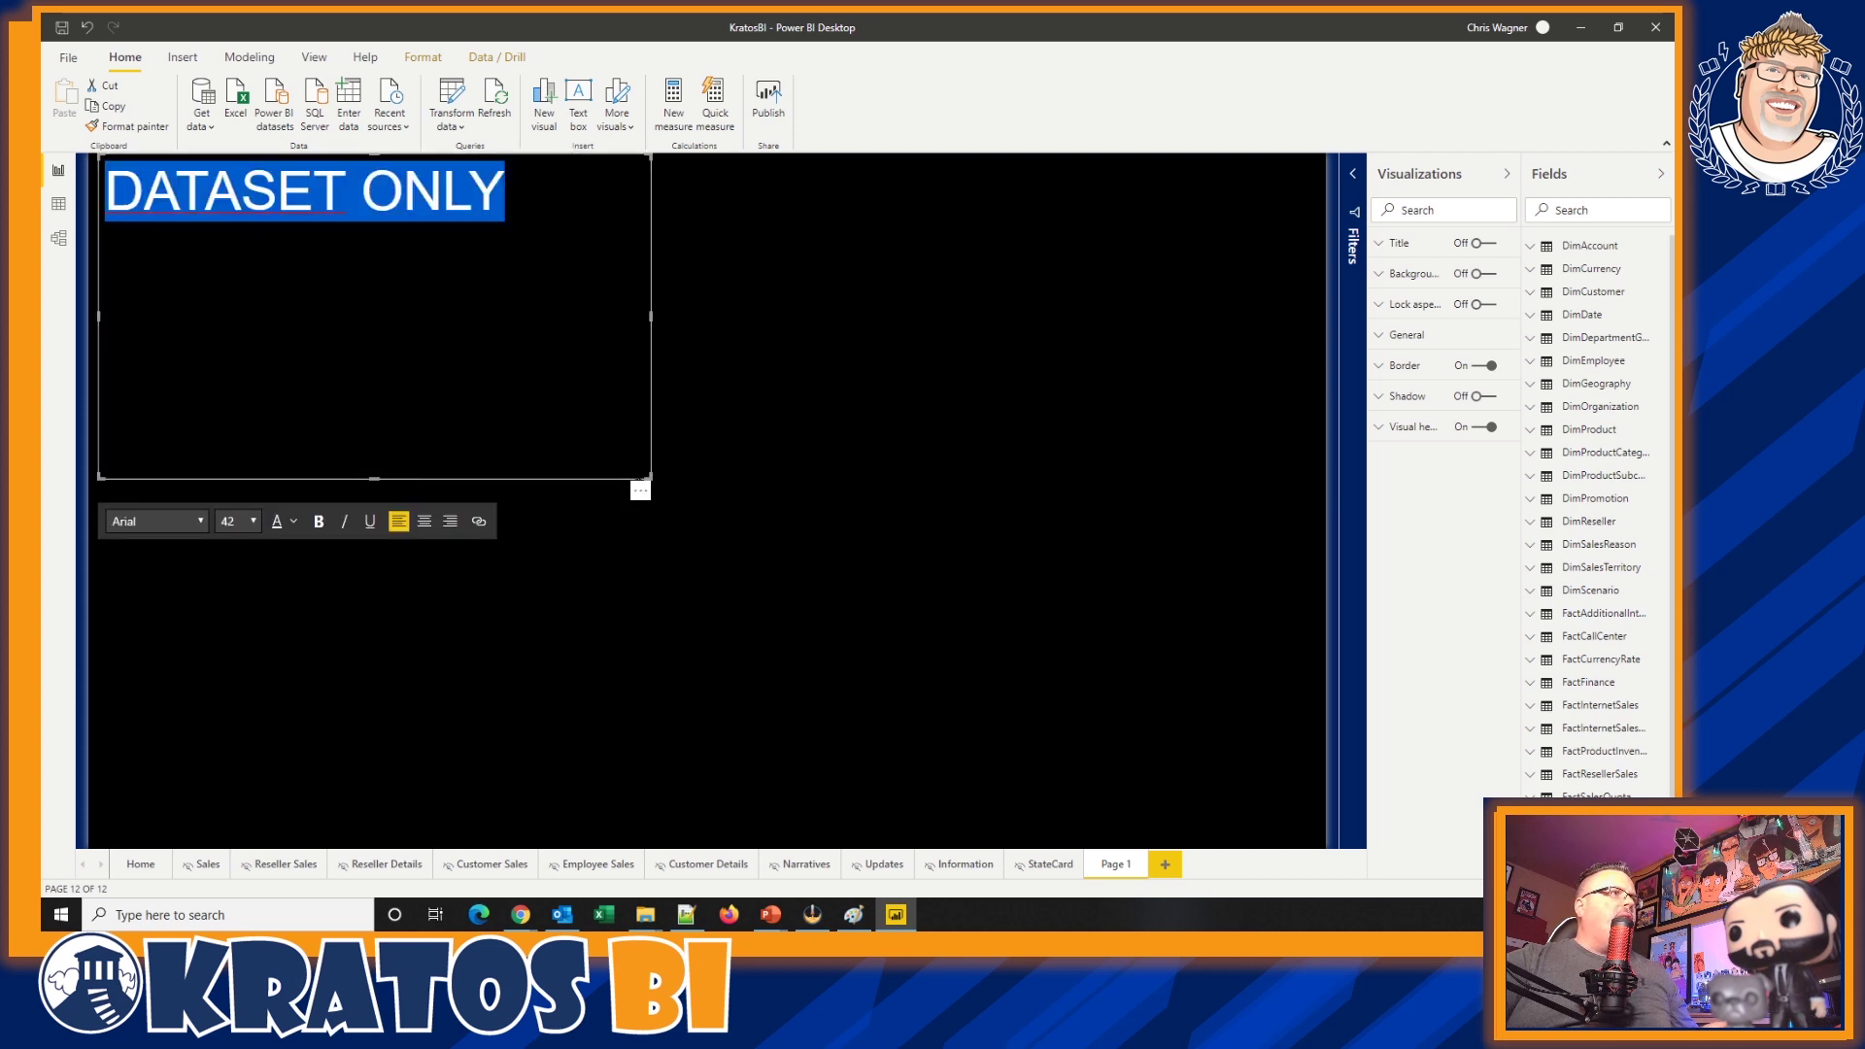
left_click(808, 594)
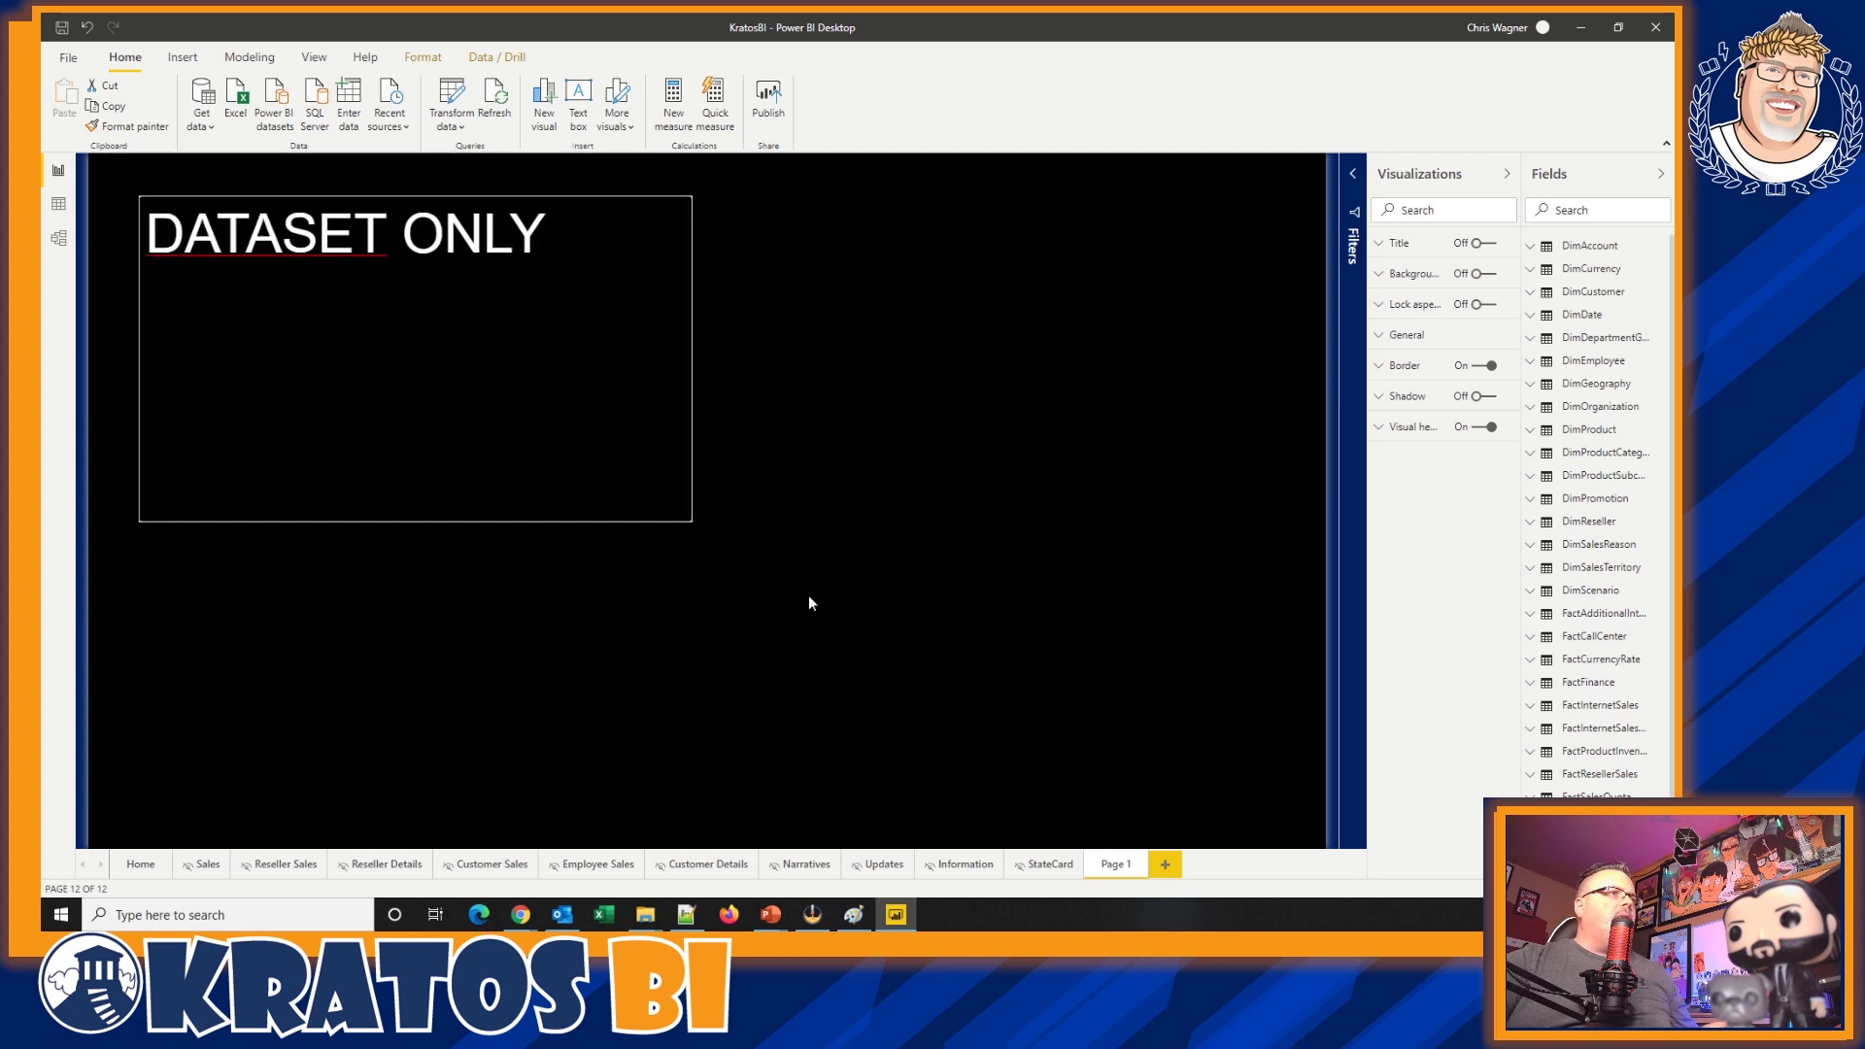
left_click(989, 622)
left_click(1483, 365)
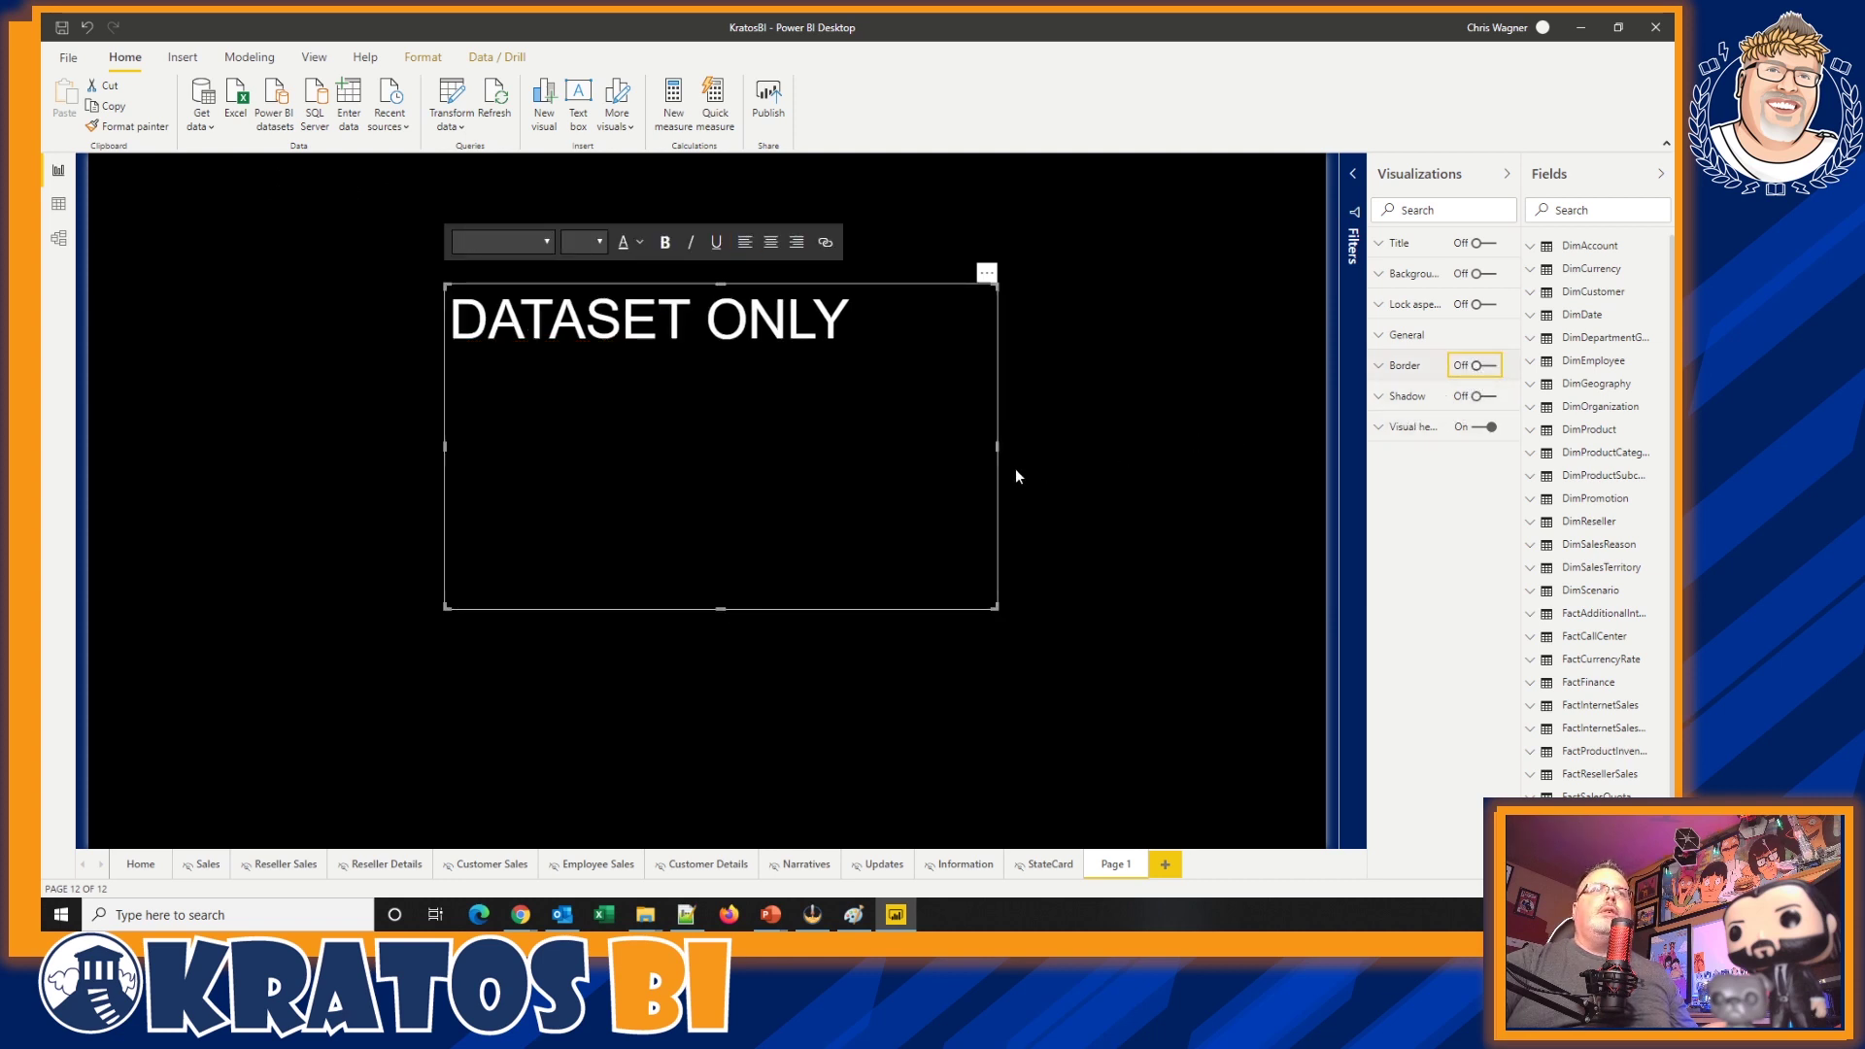
left_click(1112, 440)
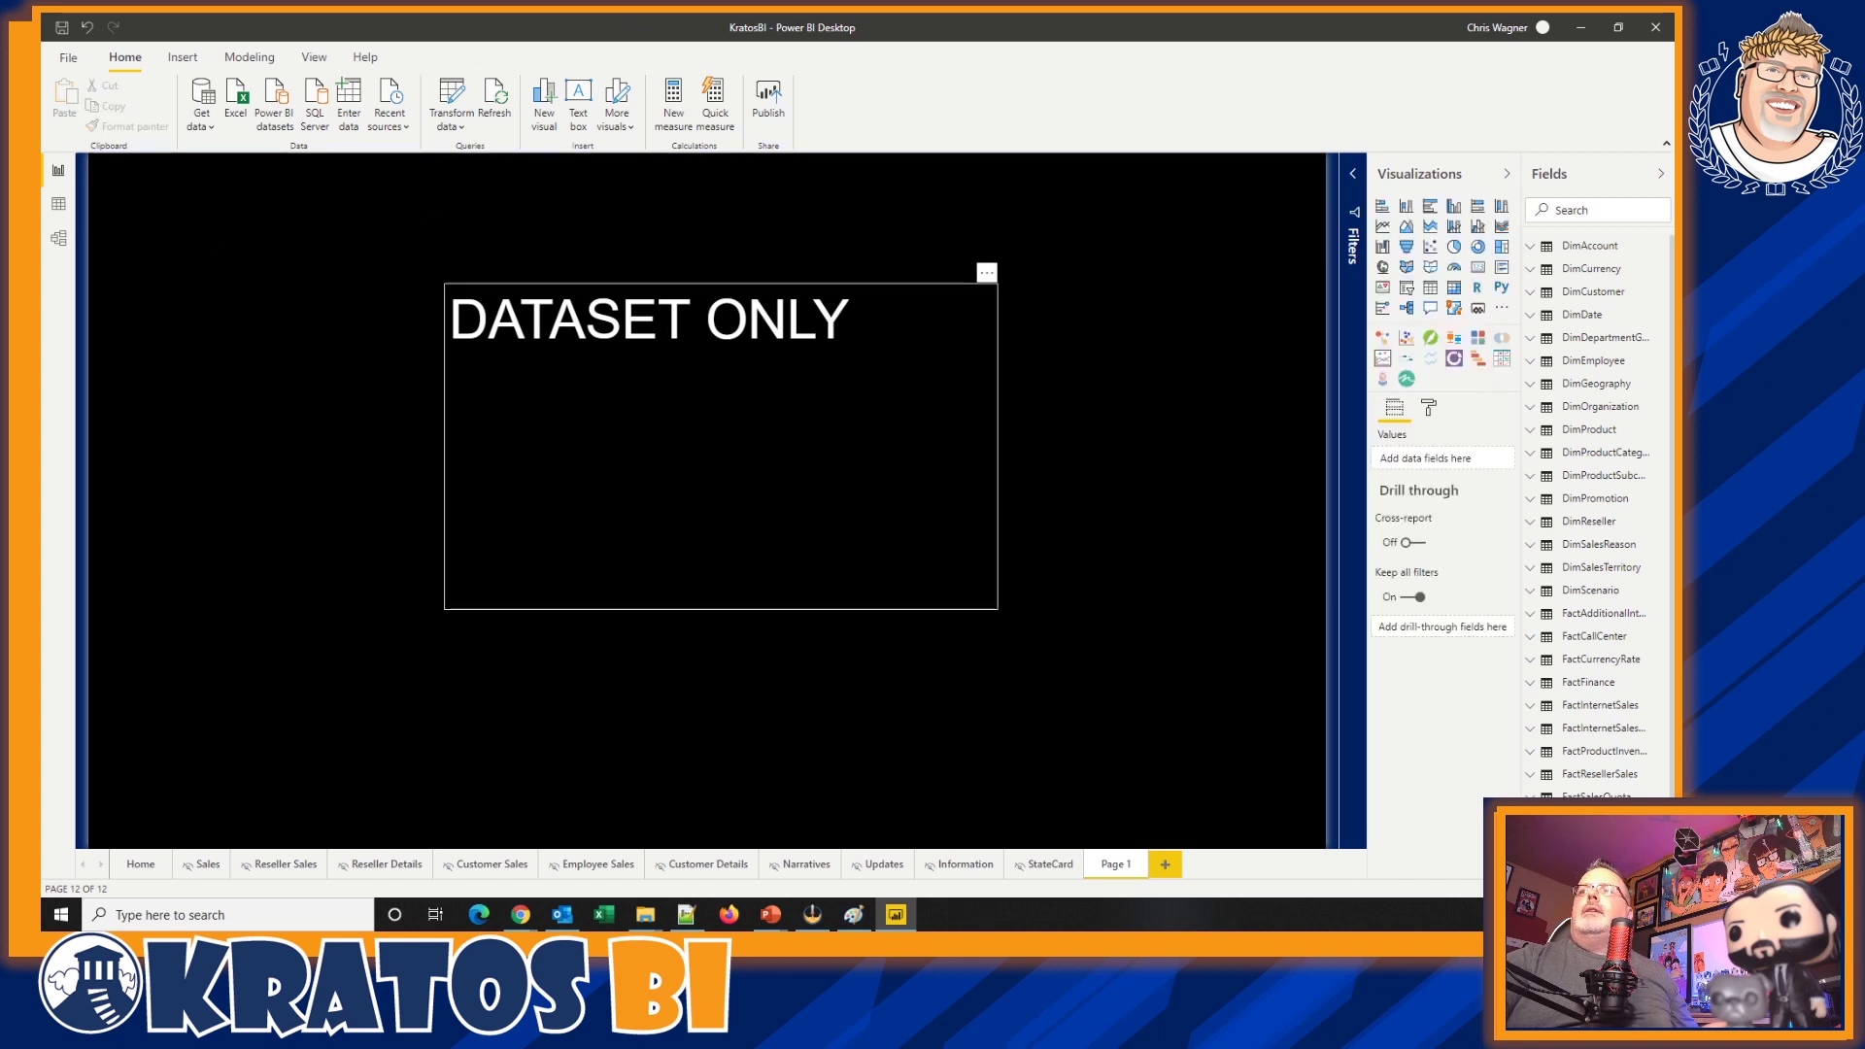
- Rename the new report page as "Dataset"
double_click(1112, 865)
type("Dataset")
key("Return")
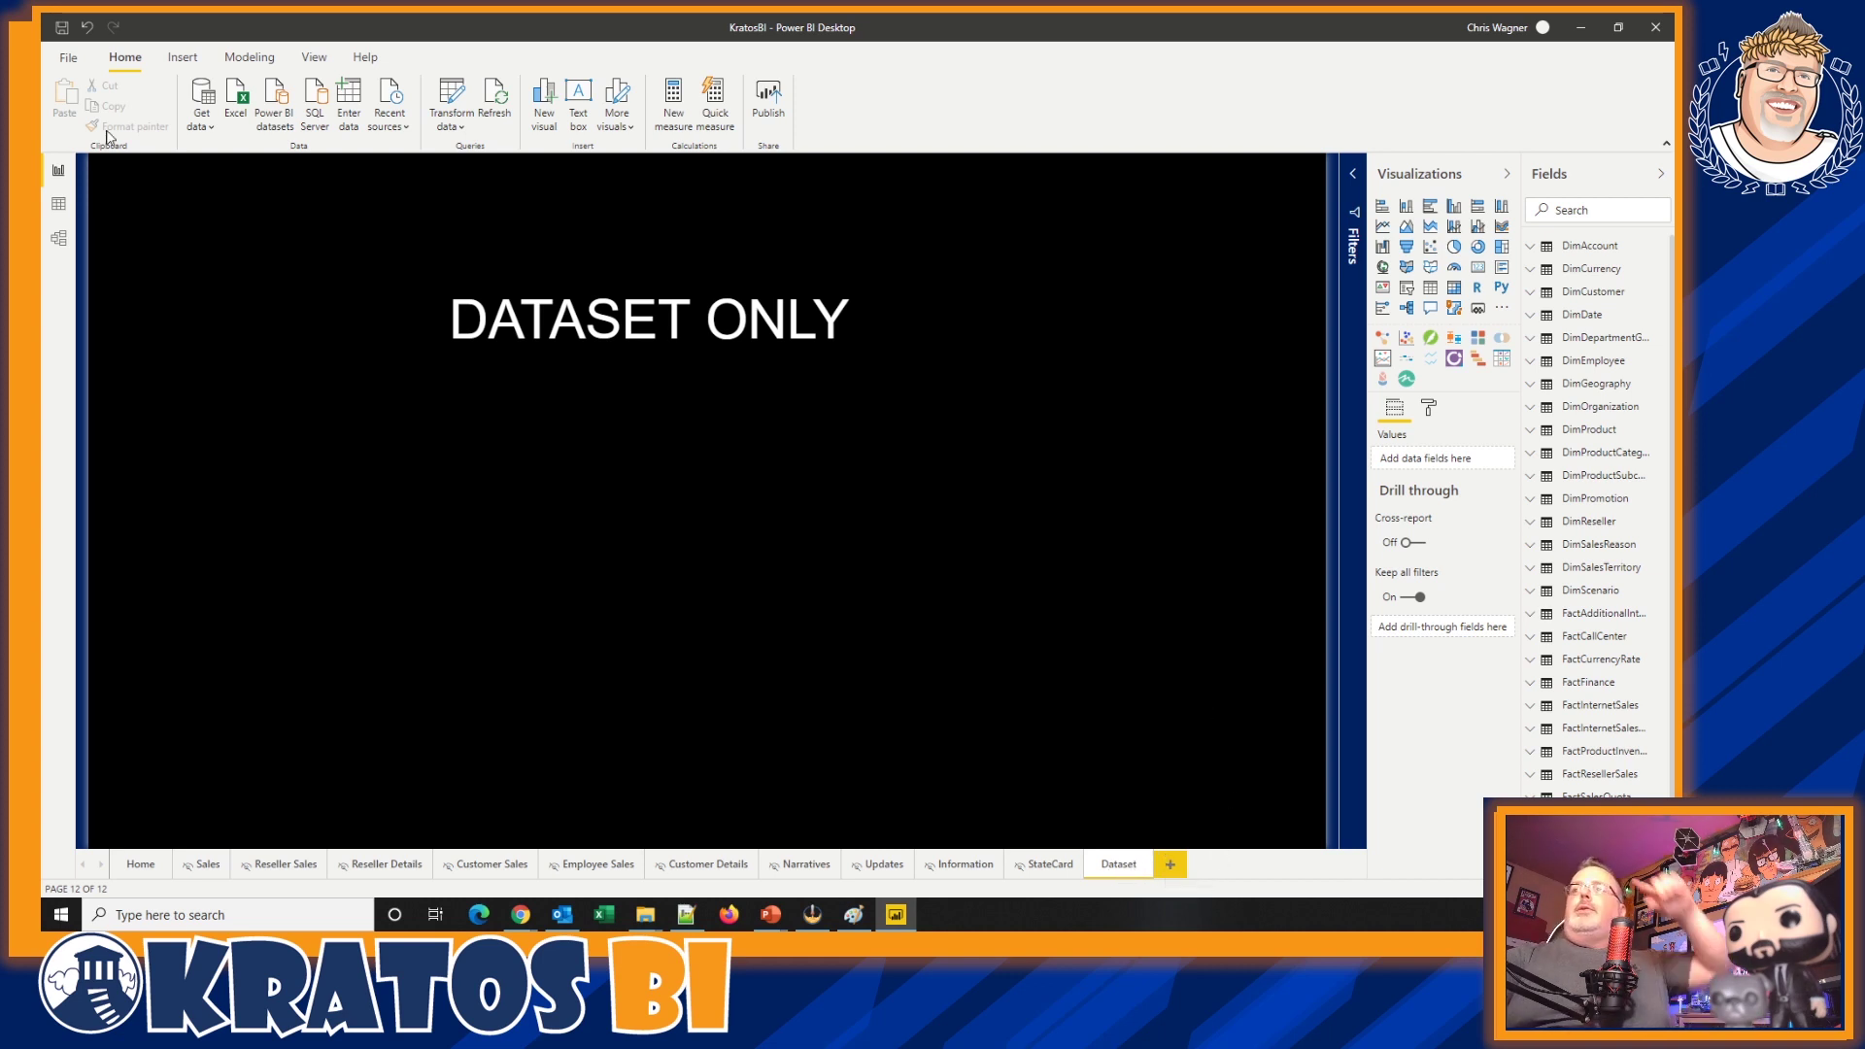
- Start saving a copy of the report and choose the Power BI Reports folder inside KratosBI as its location
left_click(68, 58)
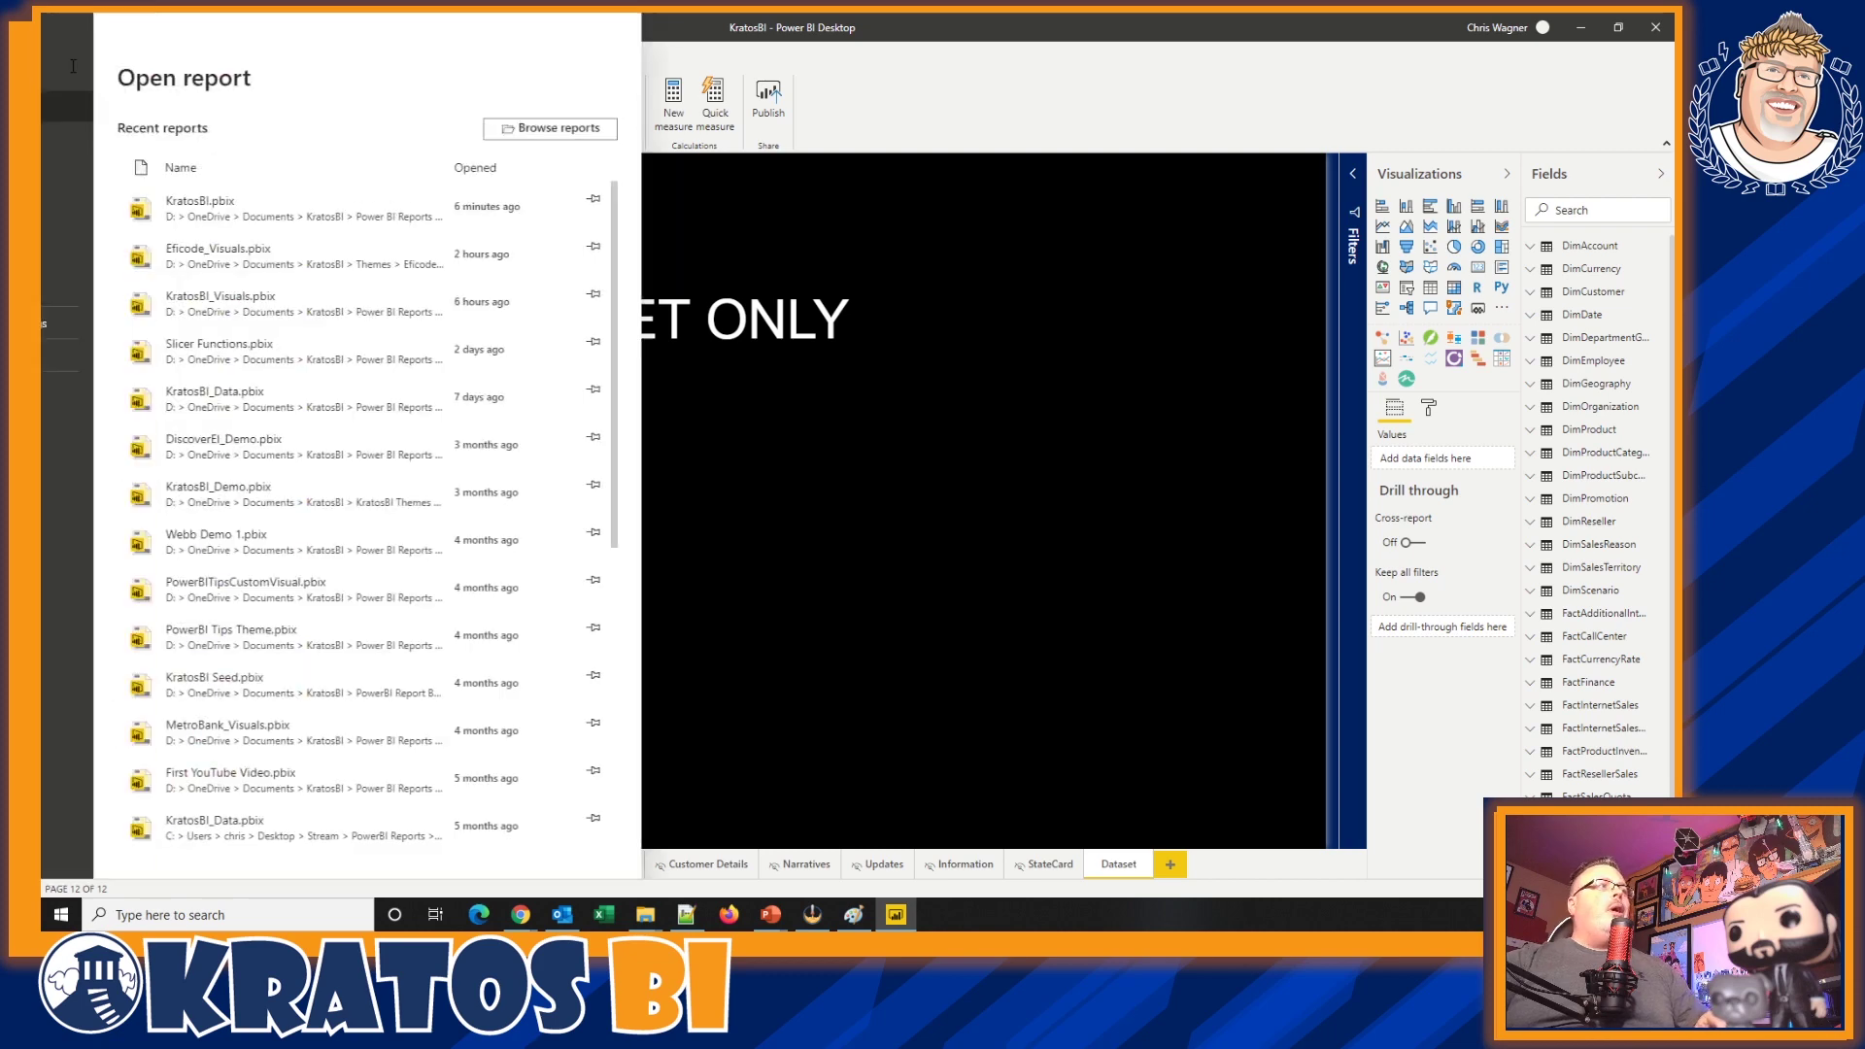
left_click(80, 173)
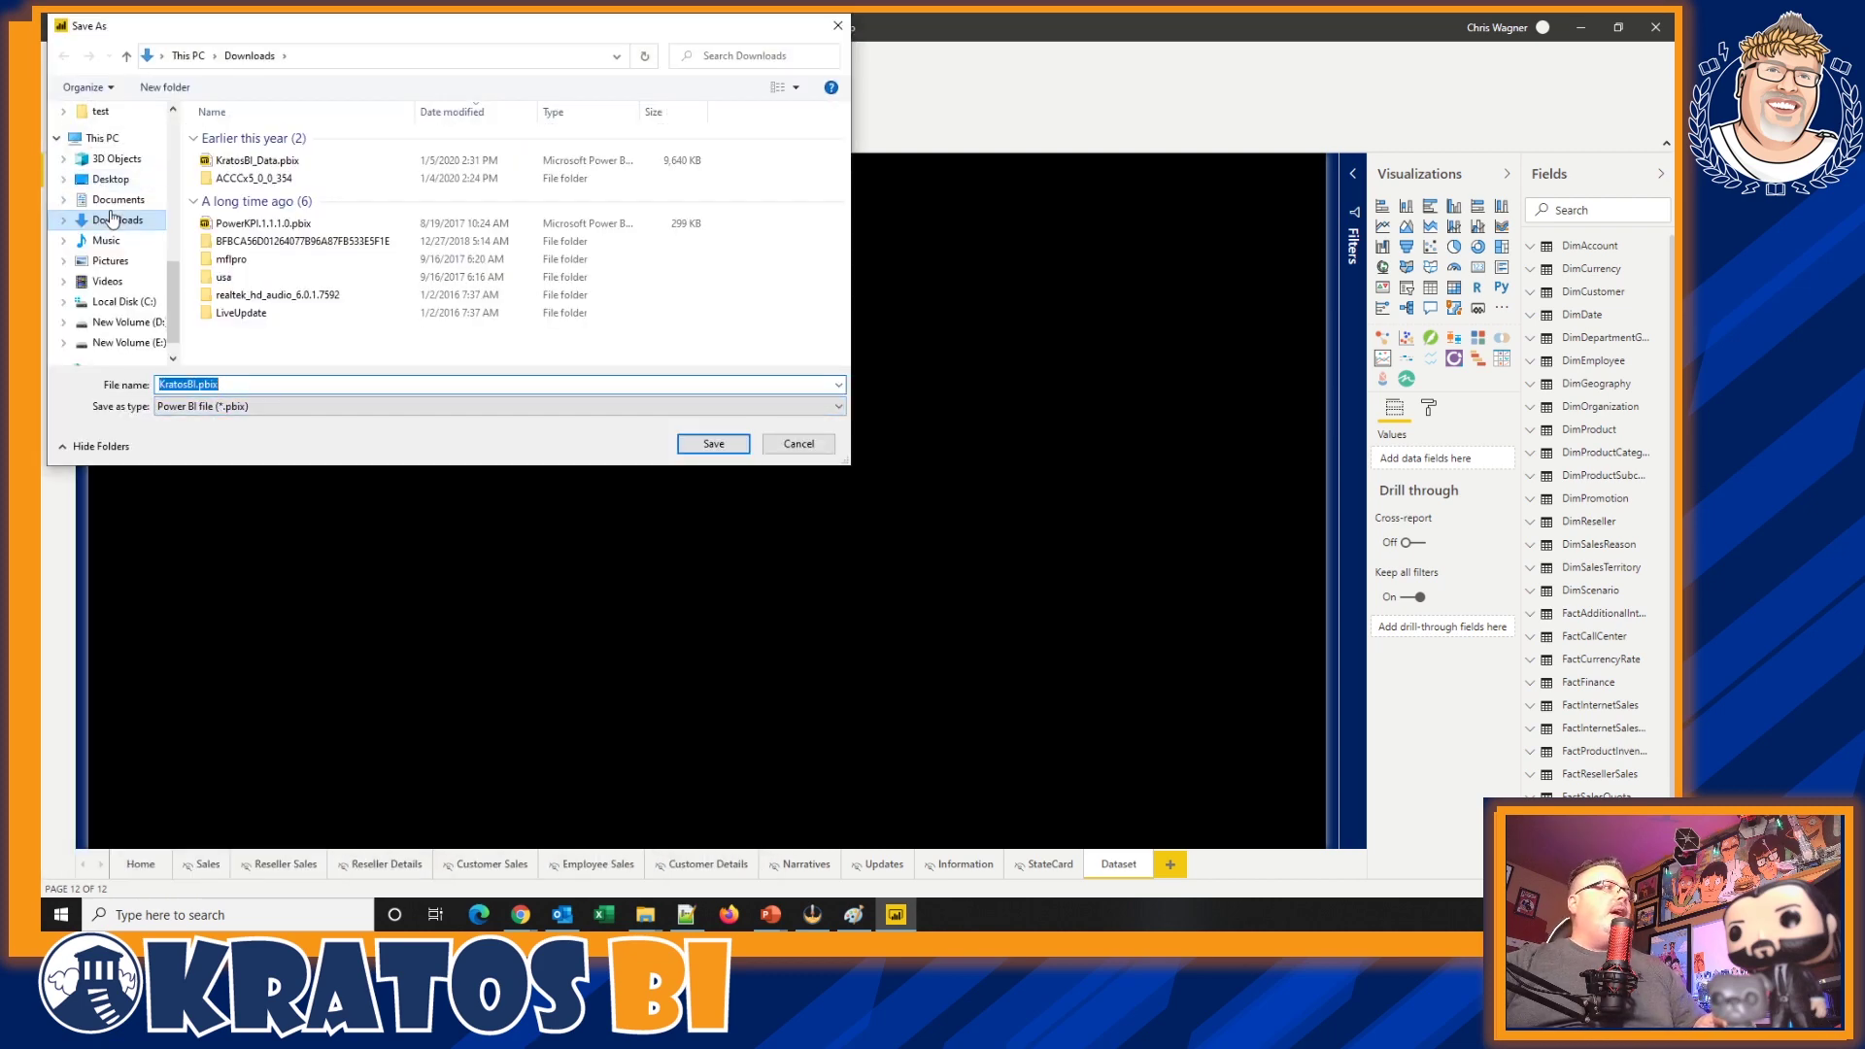
scroll(173, 182, "up", 4)
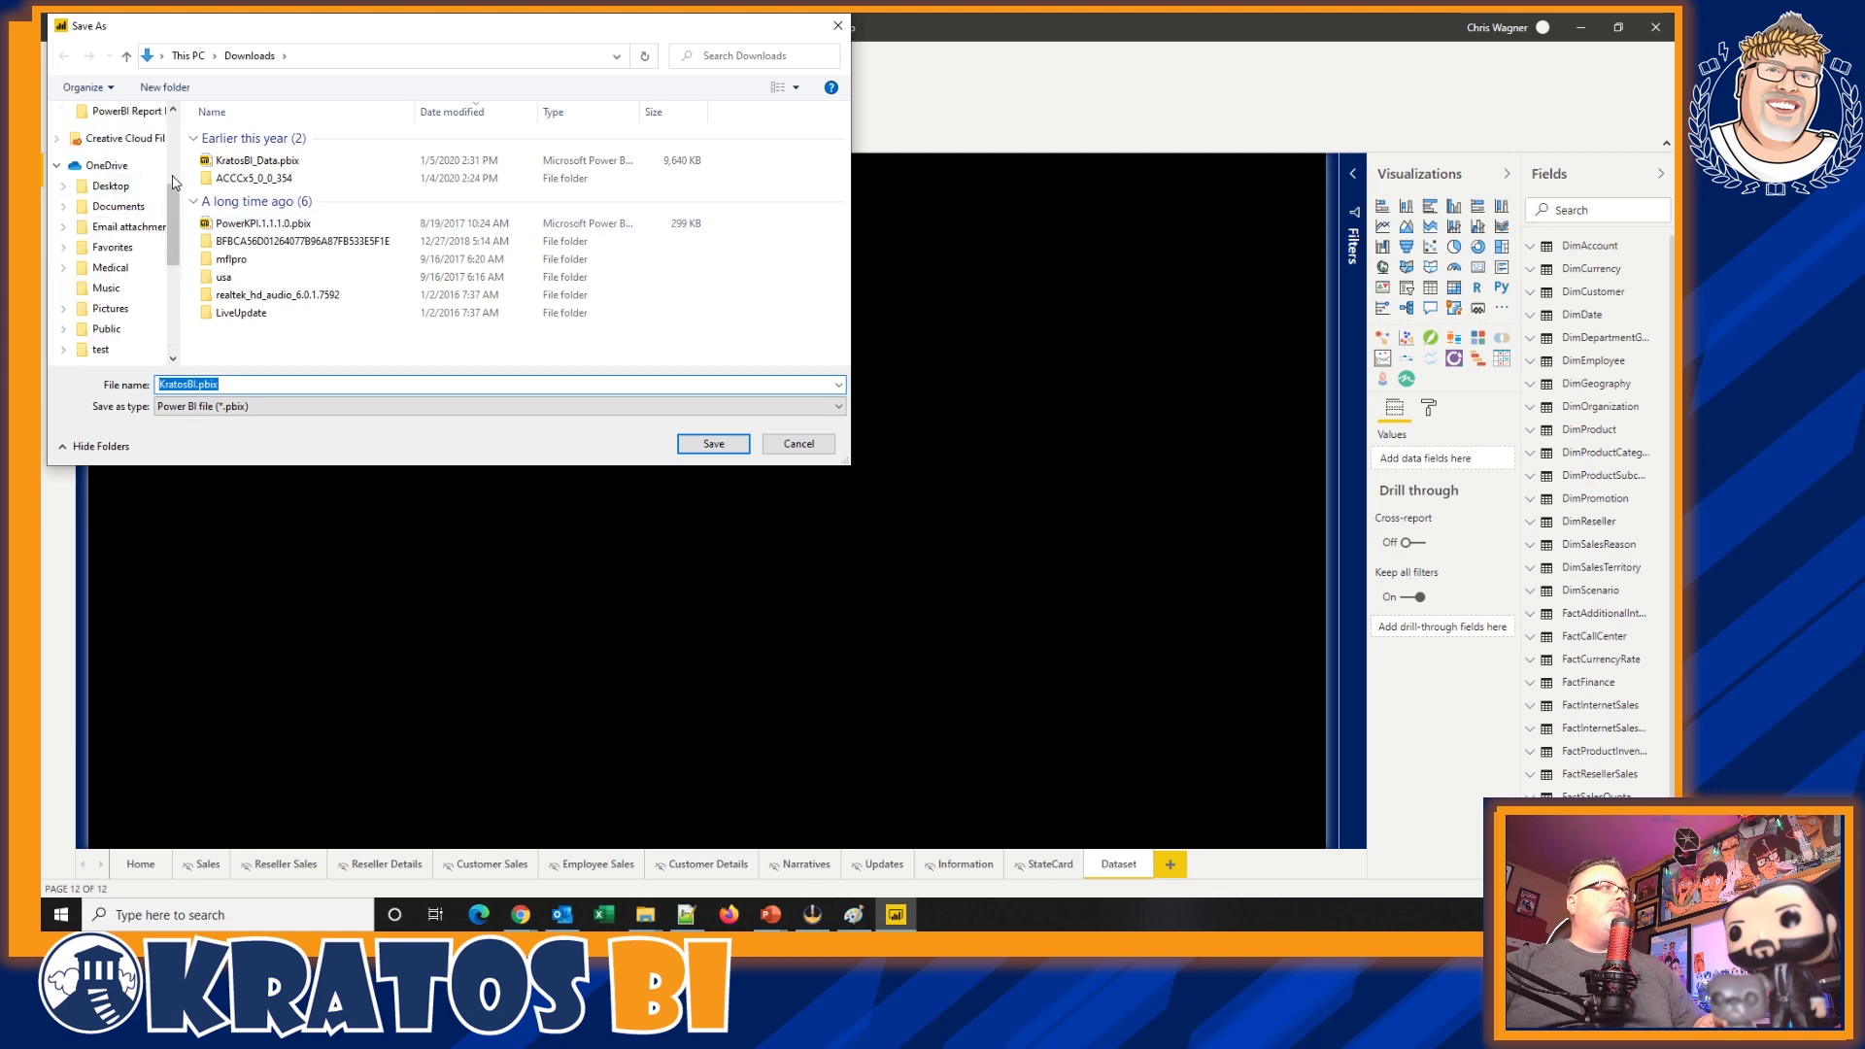
scroll(171, 183, "up", 4)
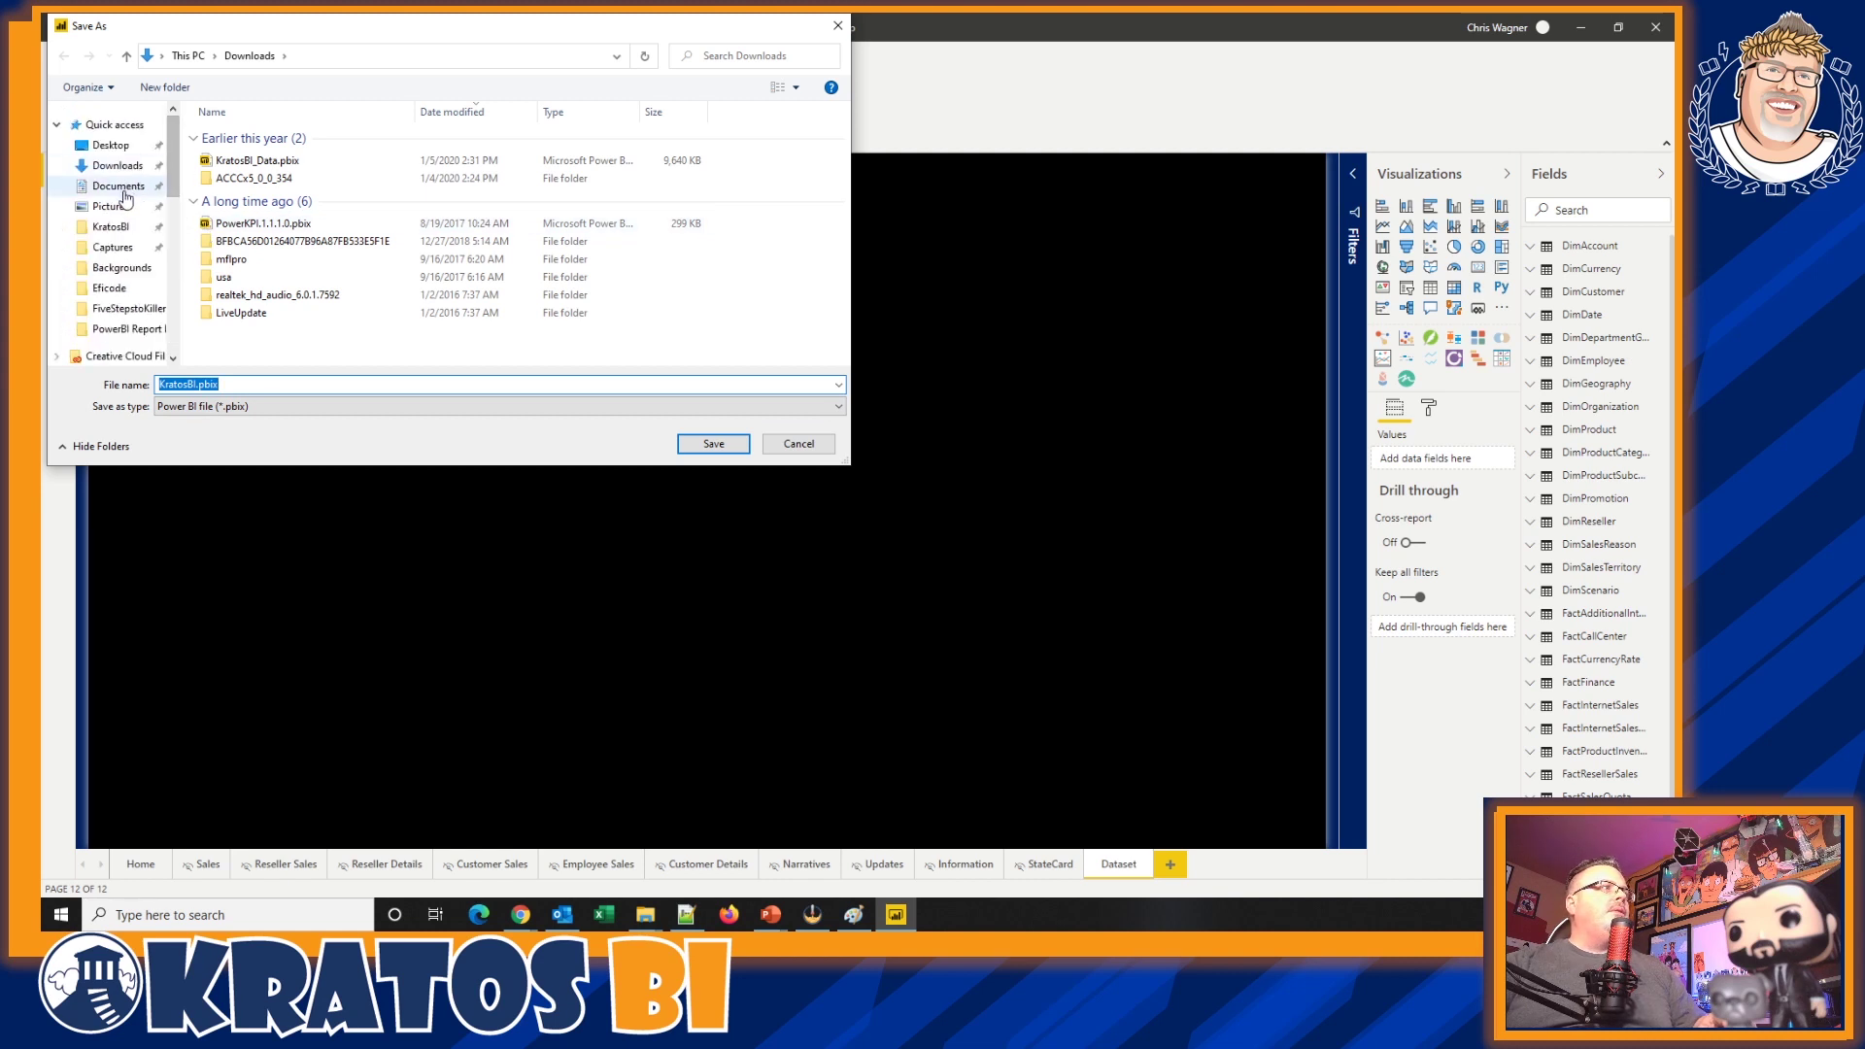
left_click(125, 226)
scroll(258, 254, "down", 3)
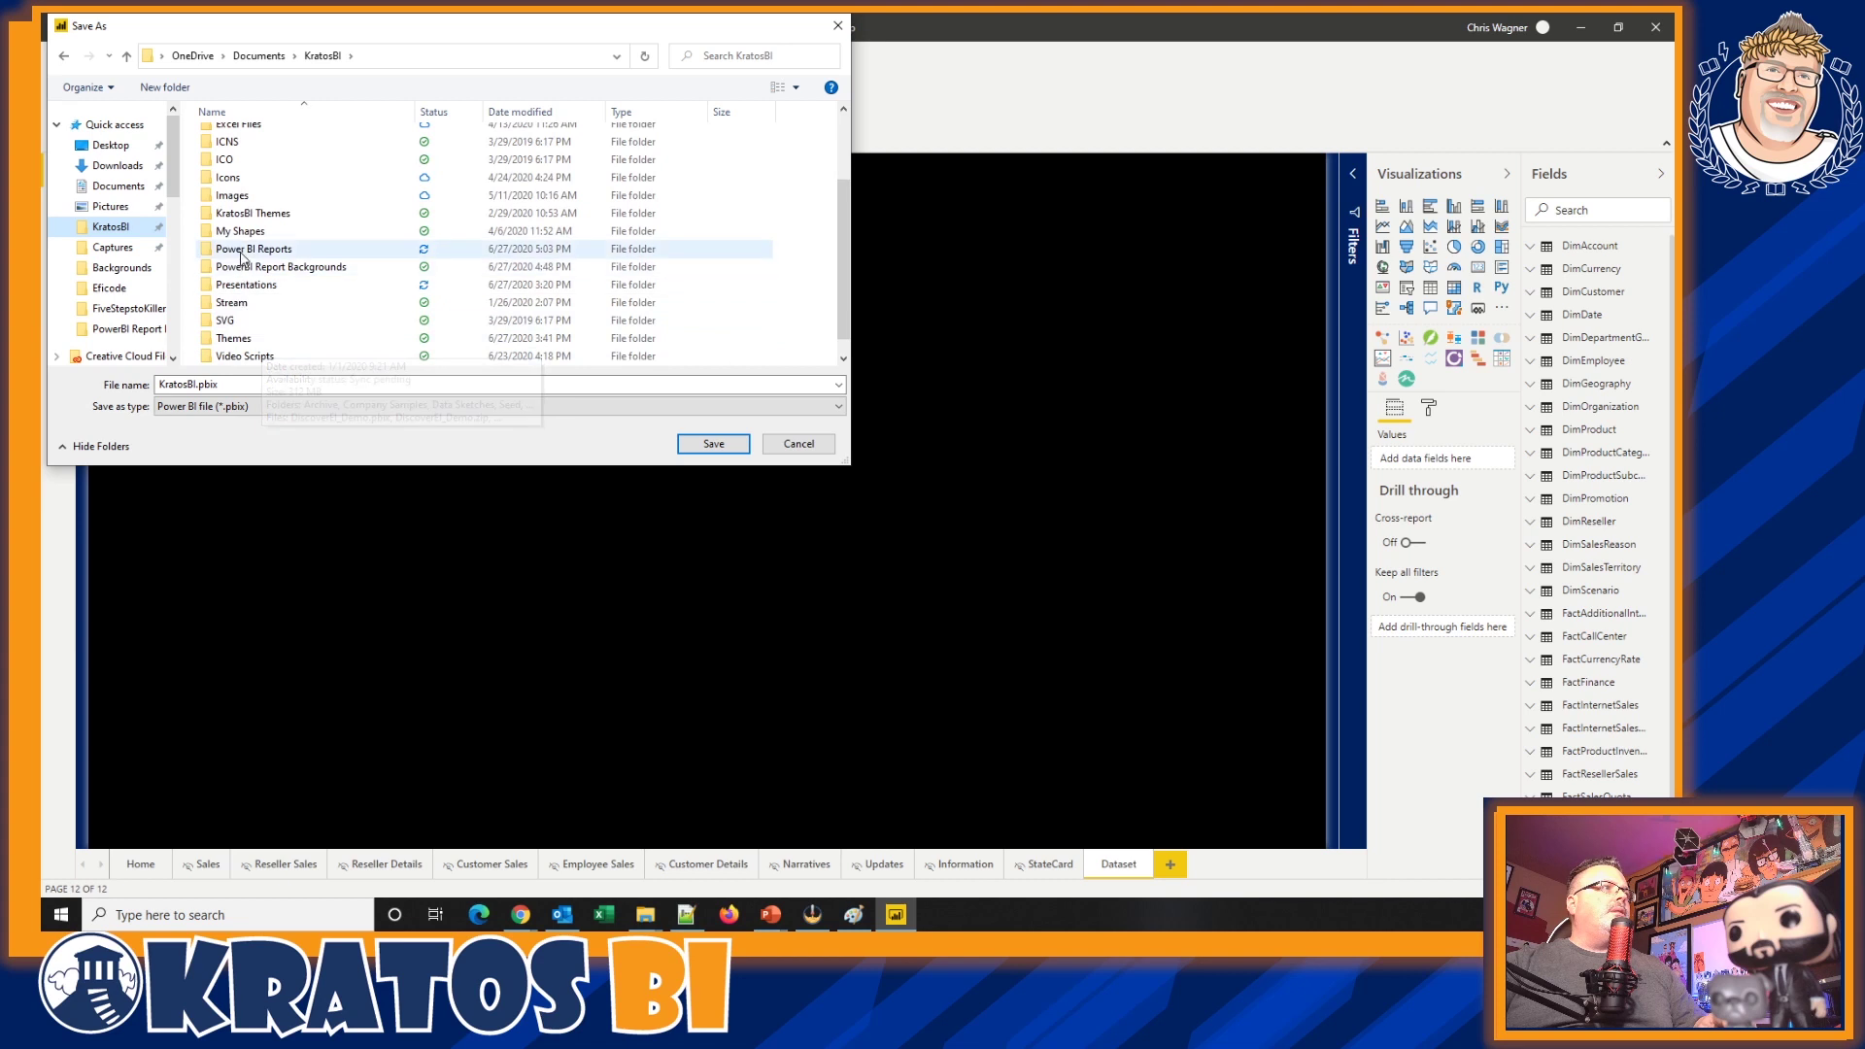
double_click(259, 251)
- Name the report copy KratosBI_Dataset.pbix and save it
left_click(195, 384)
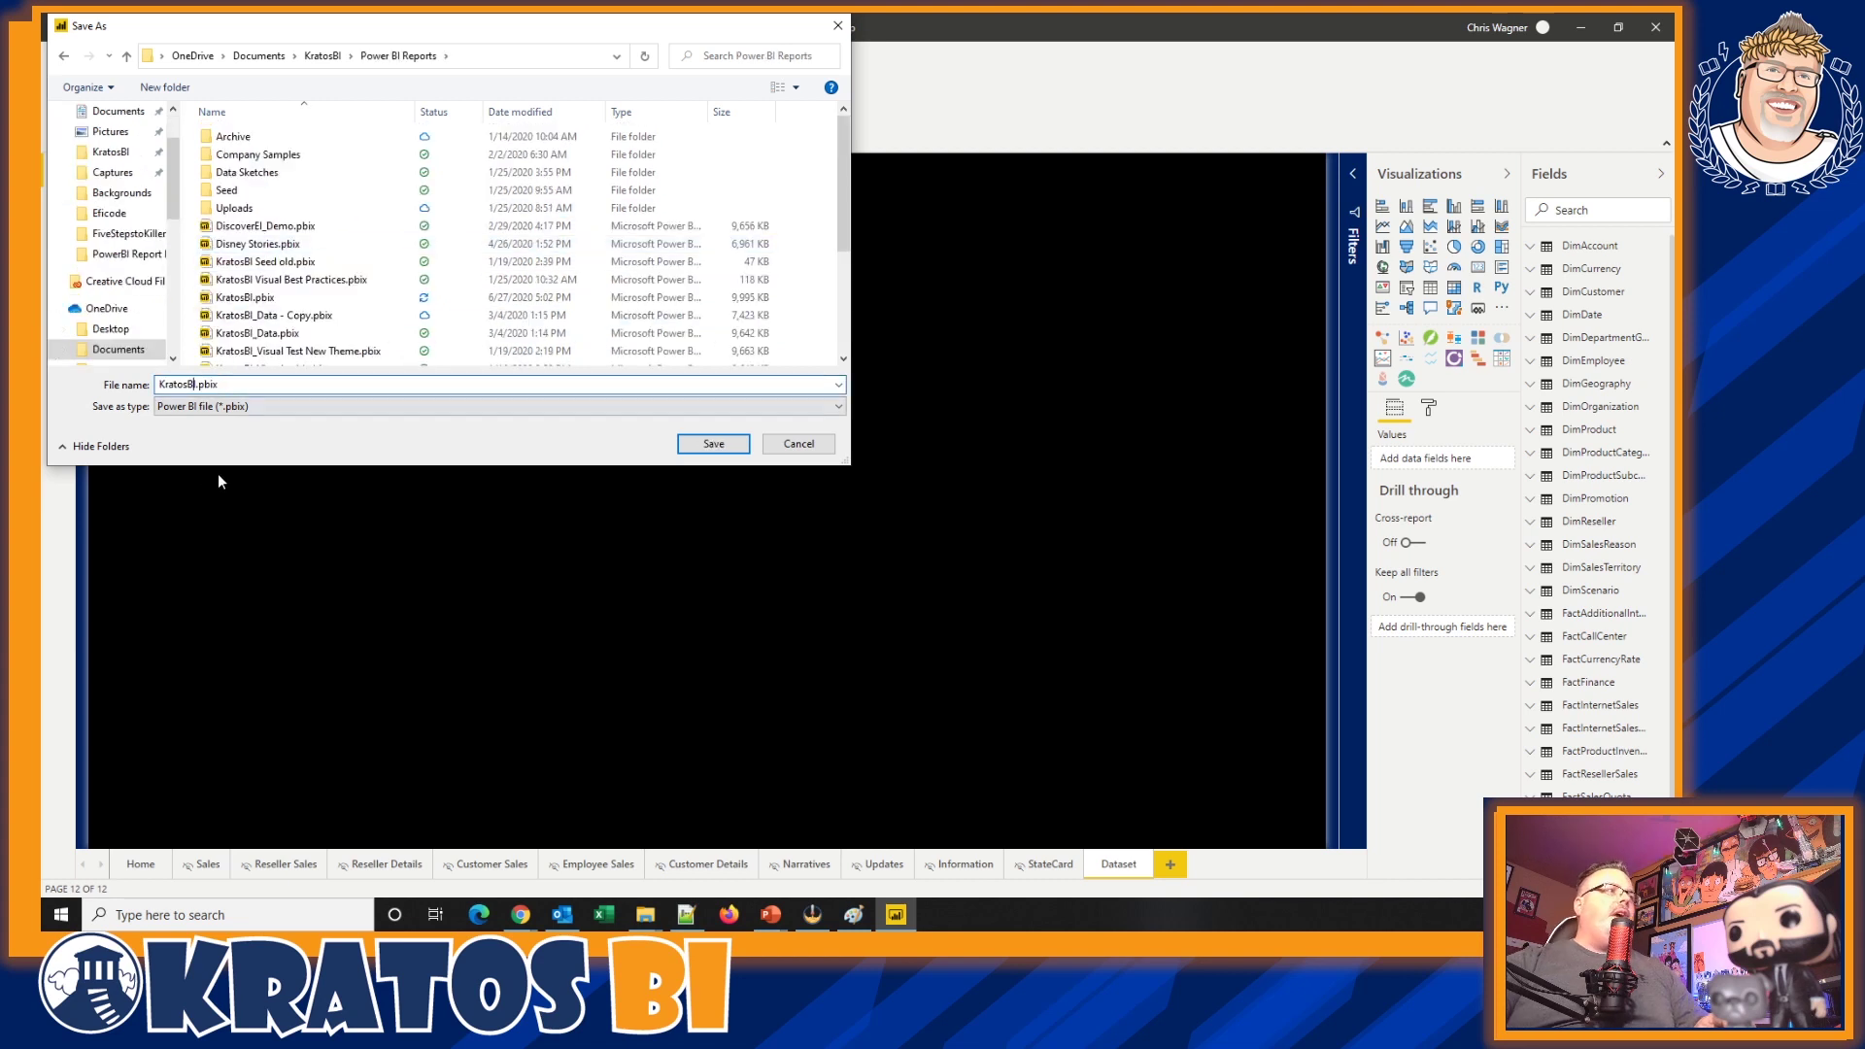
type("Dataset")
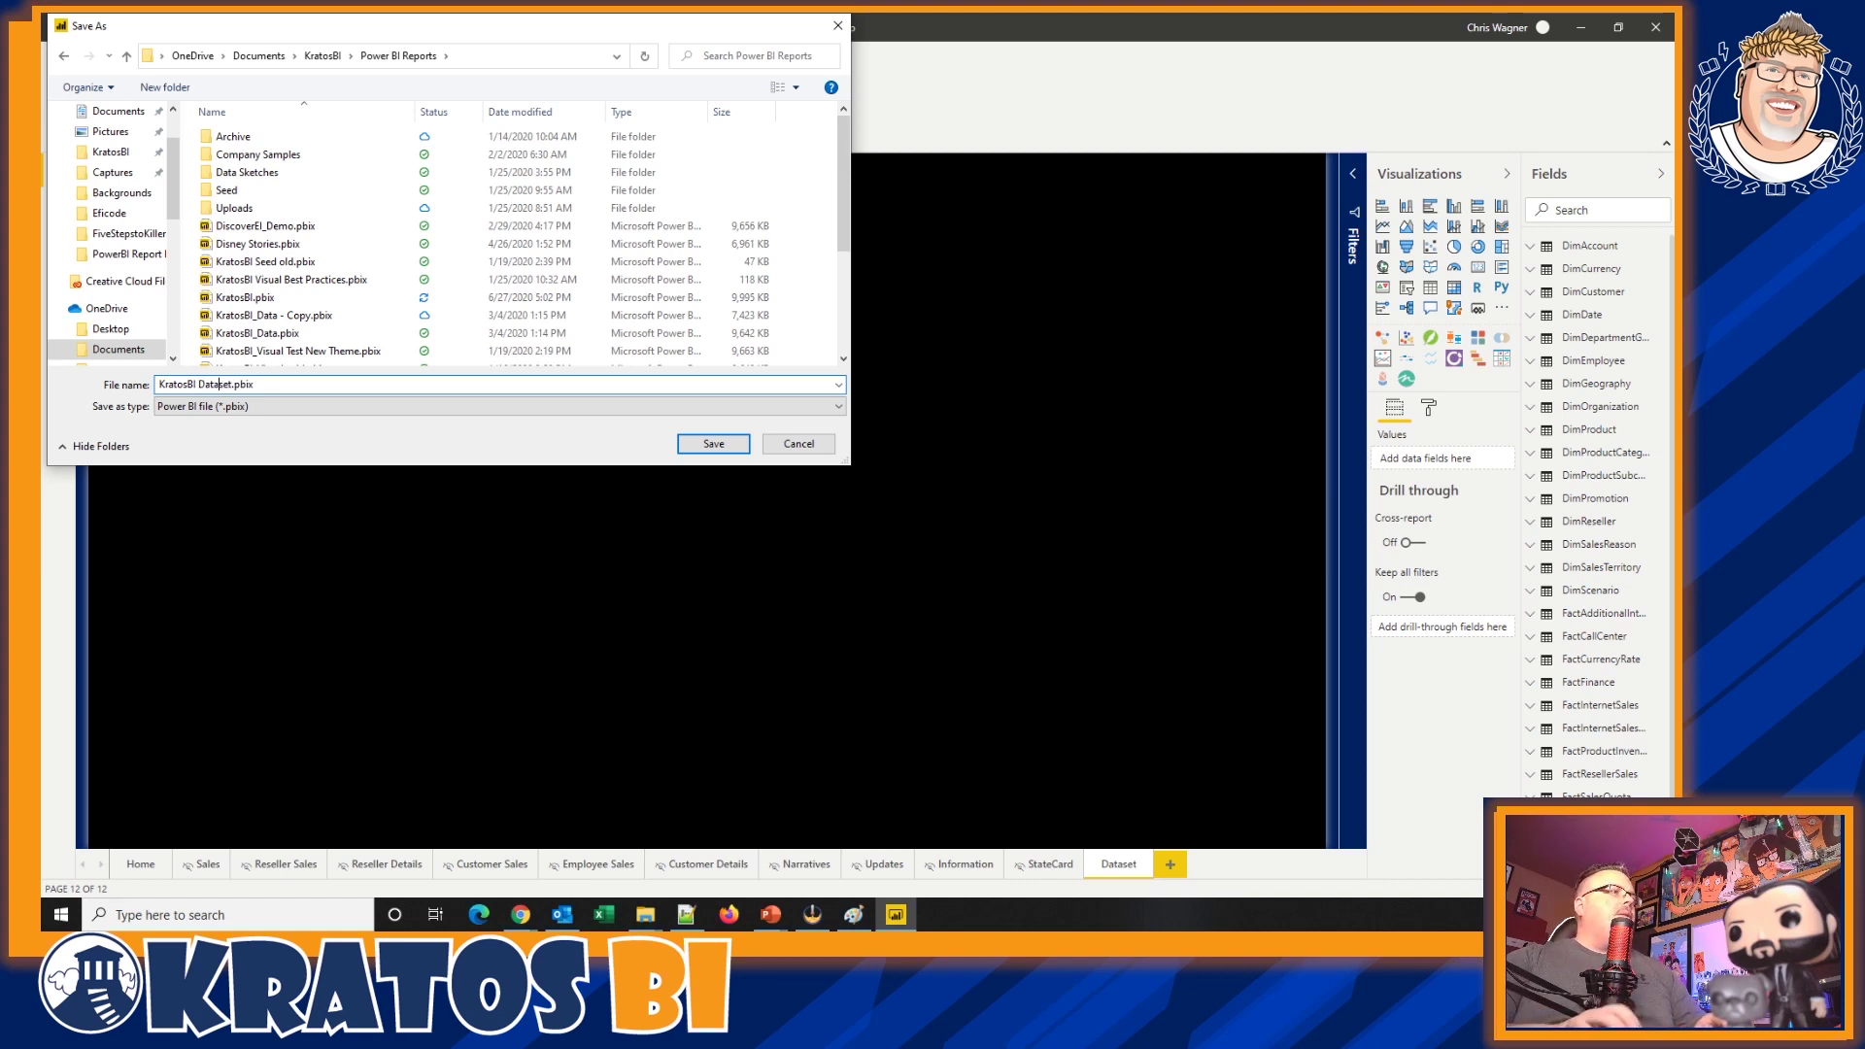
key("BackSpace")
type("_")
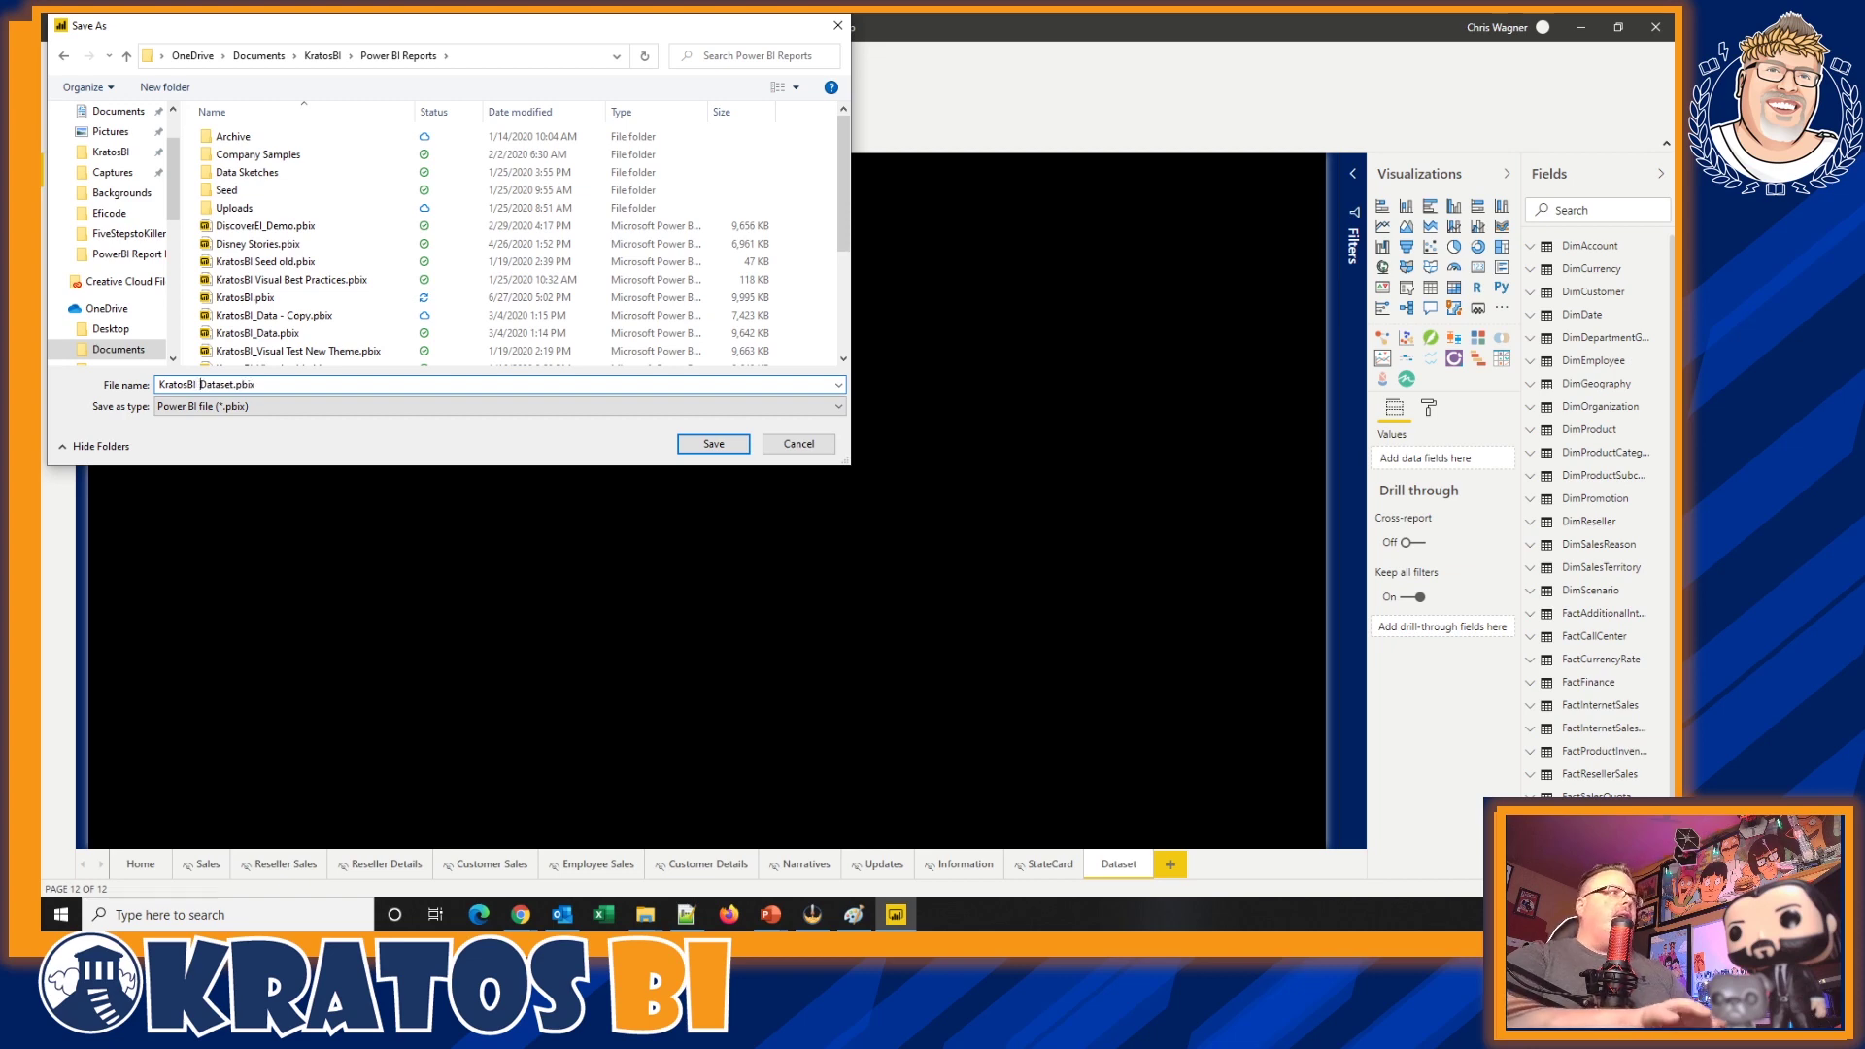
left_click(715, 443)
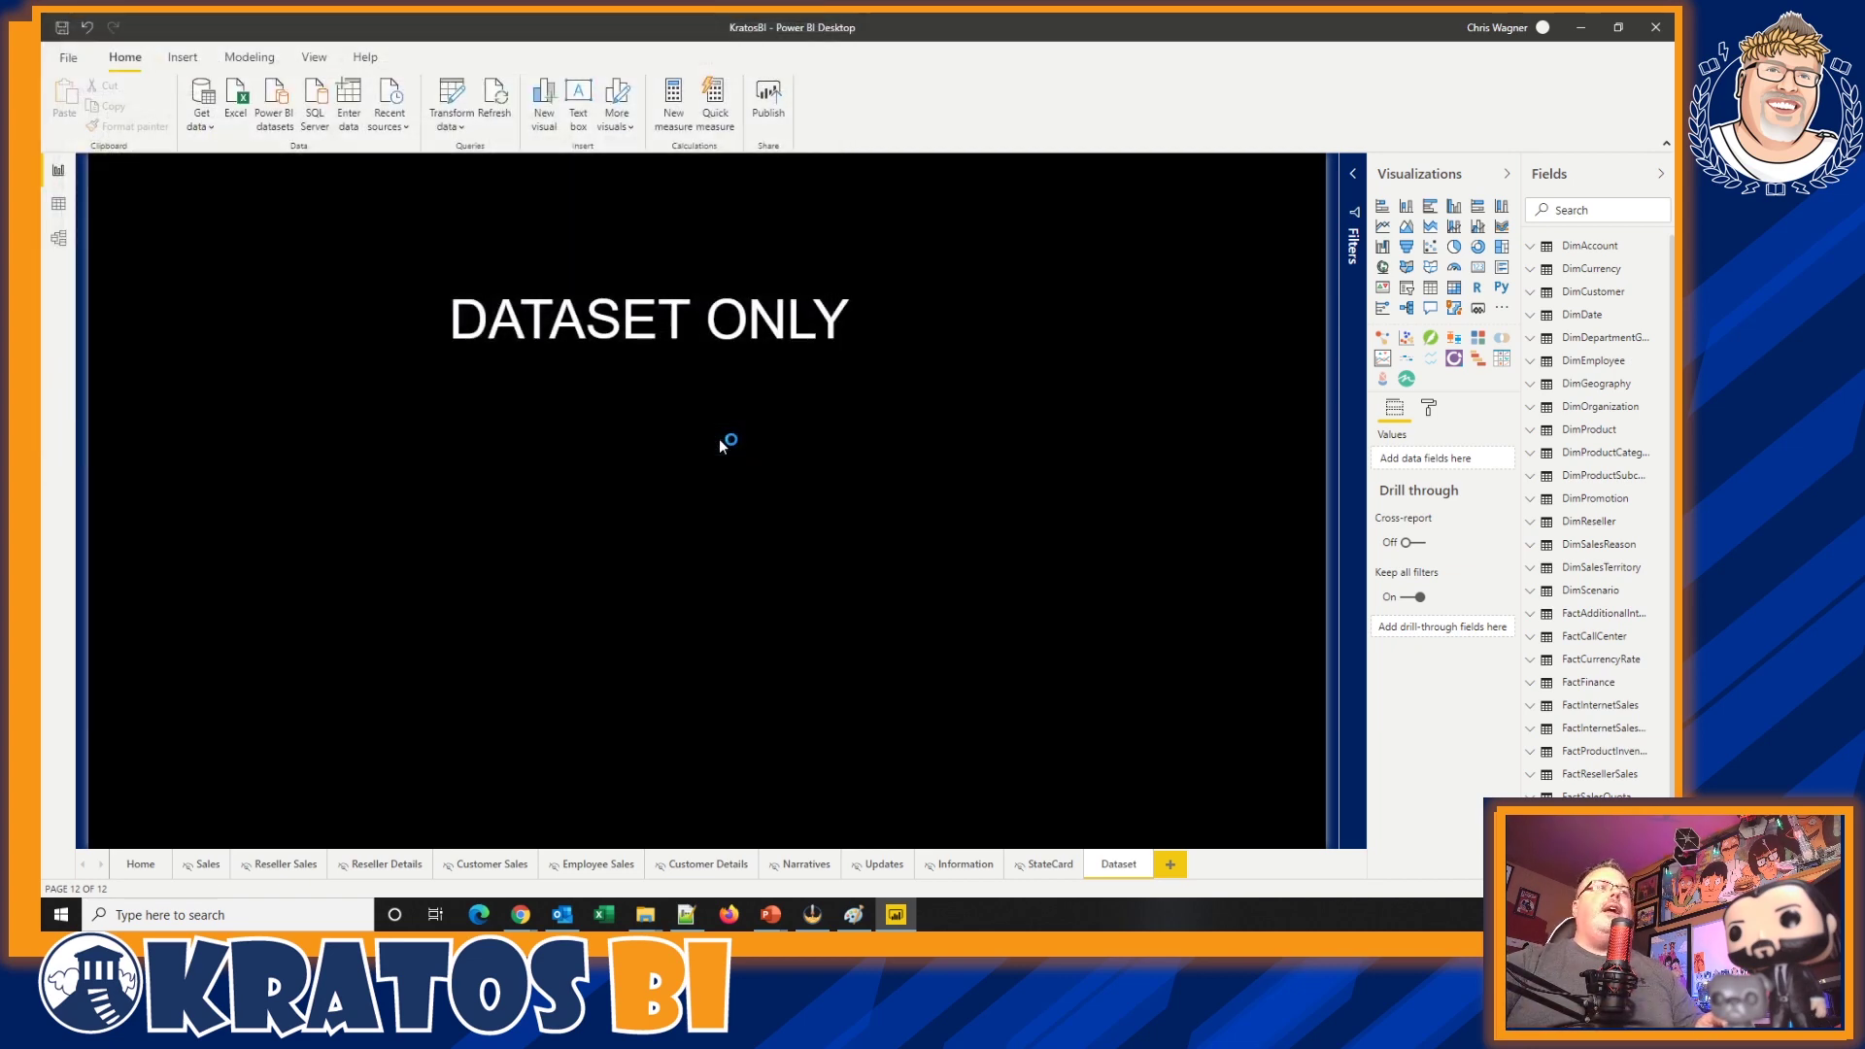
- Delete the StateCard and Sales pages from the report
left_click(1079, 859)
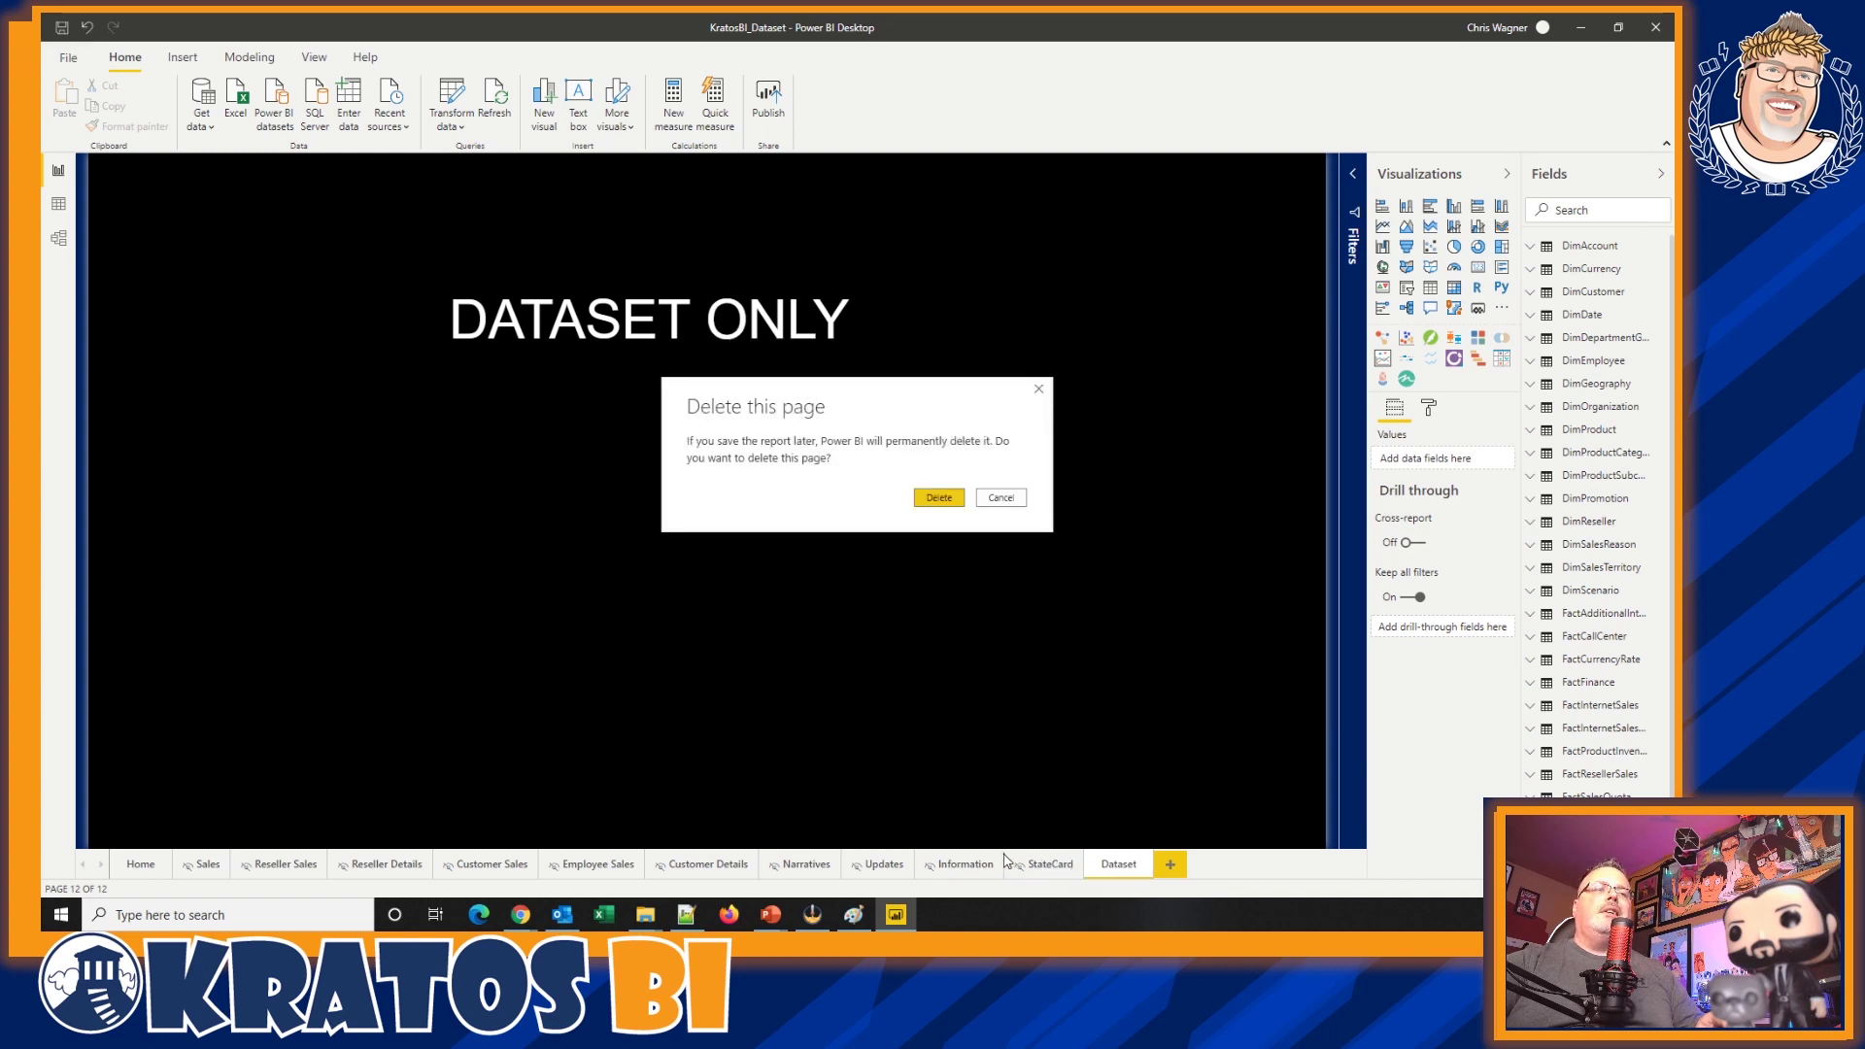
left_click(934, 495)
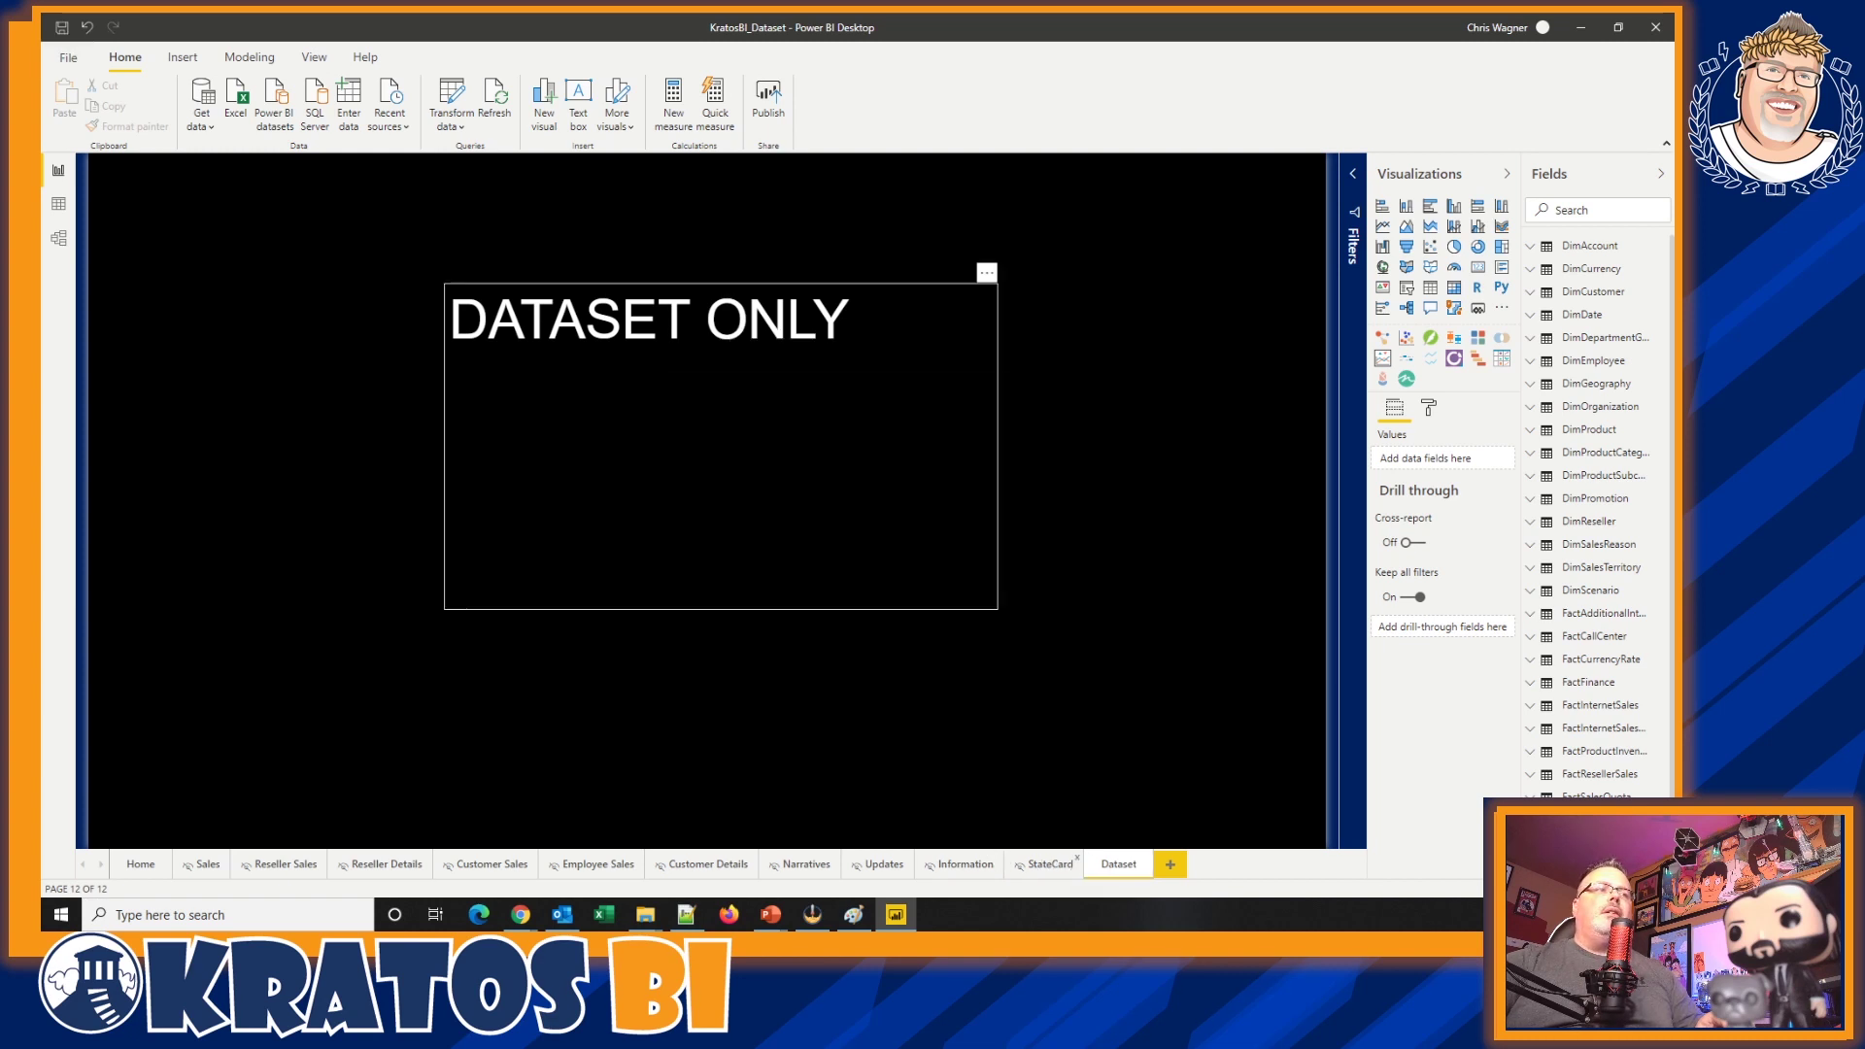
left_click(224, 859)
key("Return")
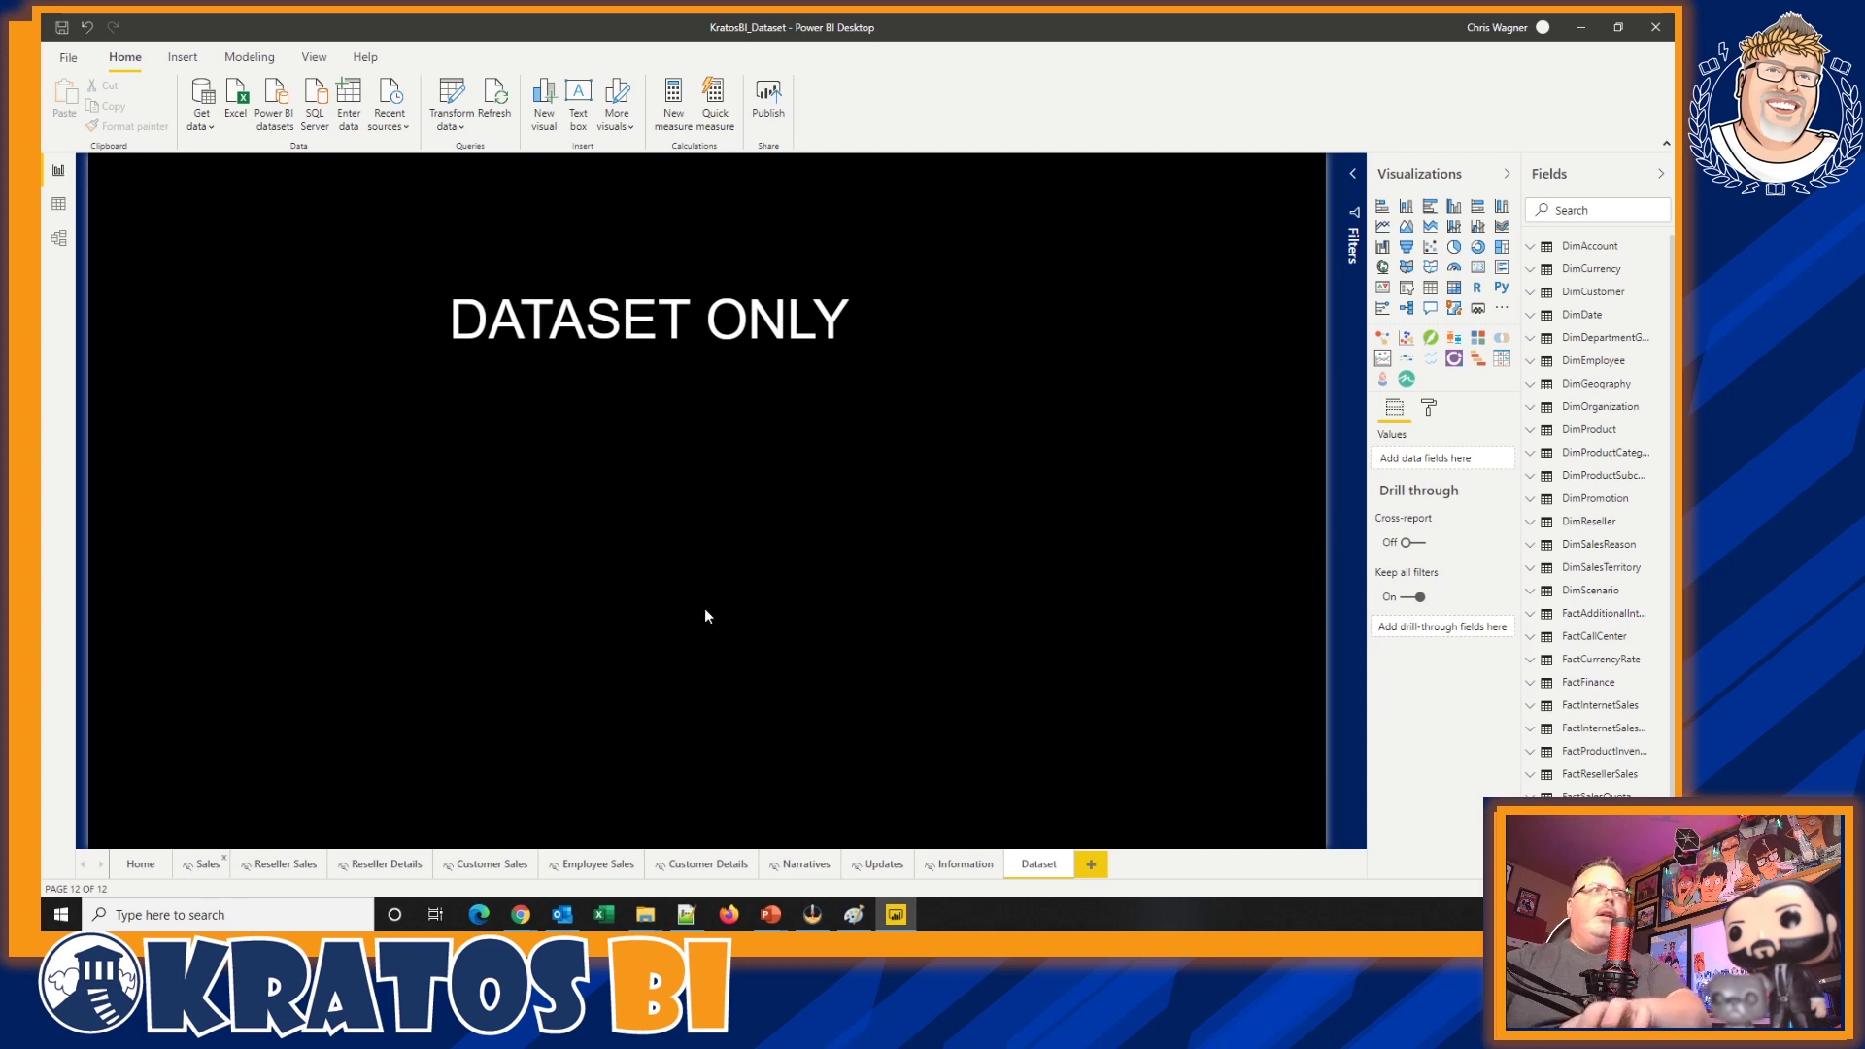
- Delete the Reseller Sales, Reseller Details and Customer Sales pages from the report
left_click(261, 858)
key("Return")
left_click(272, 859)
key("Return")
left_click(273, 860)
key("Return")
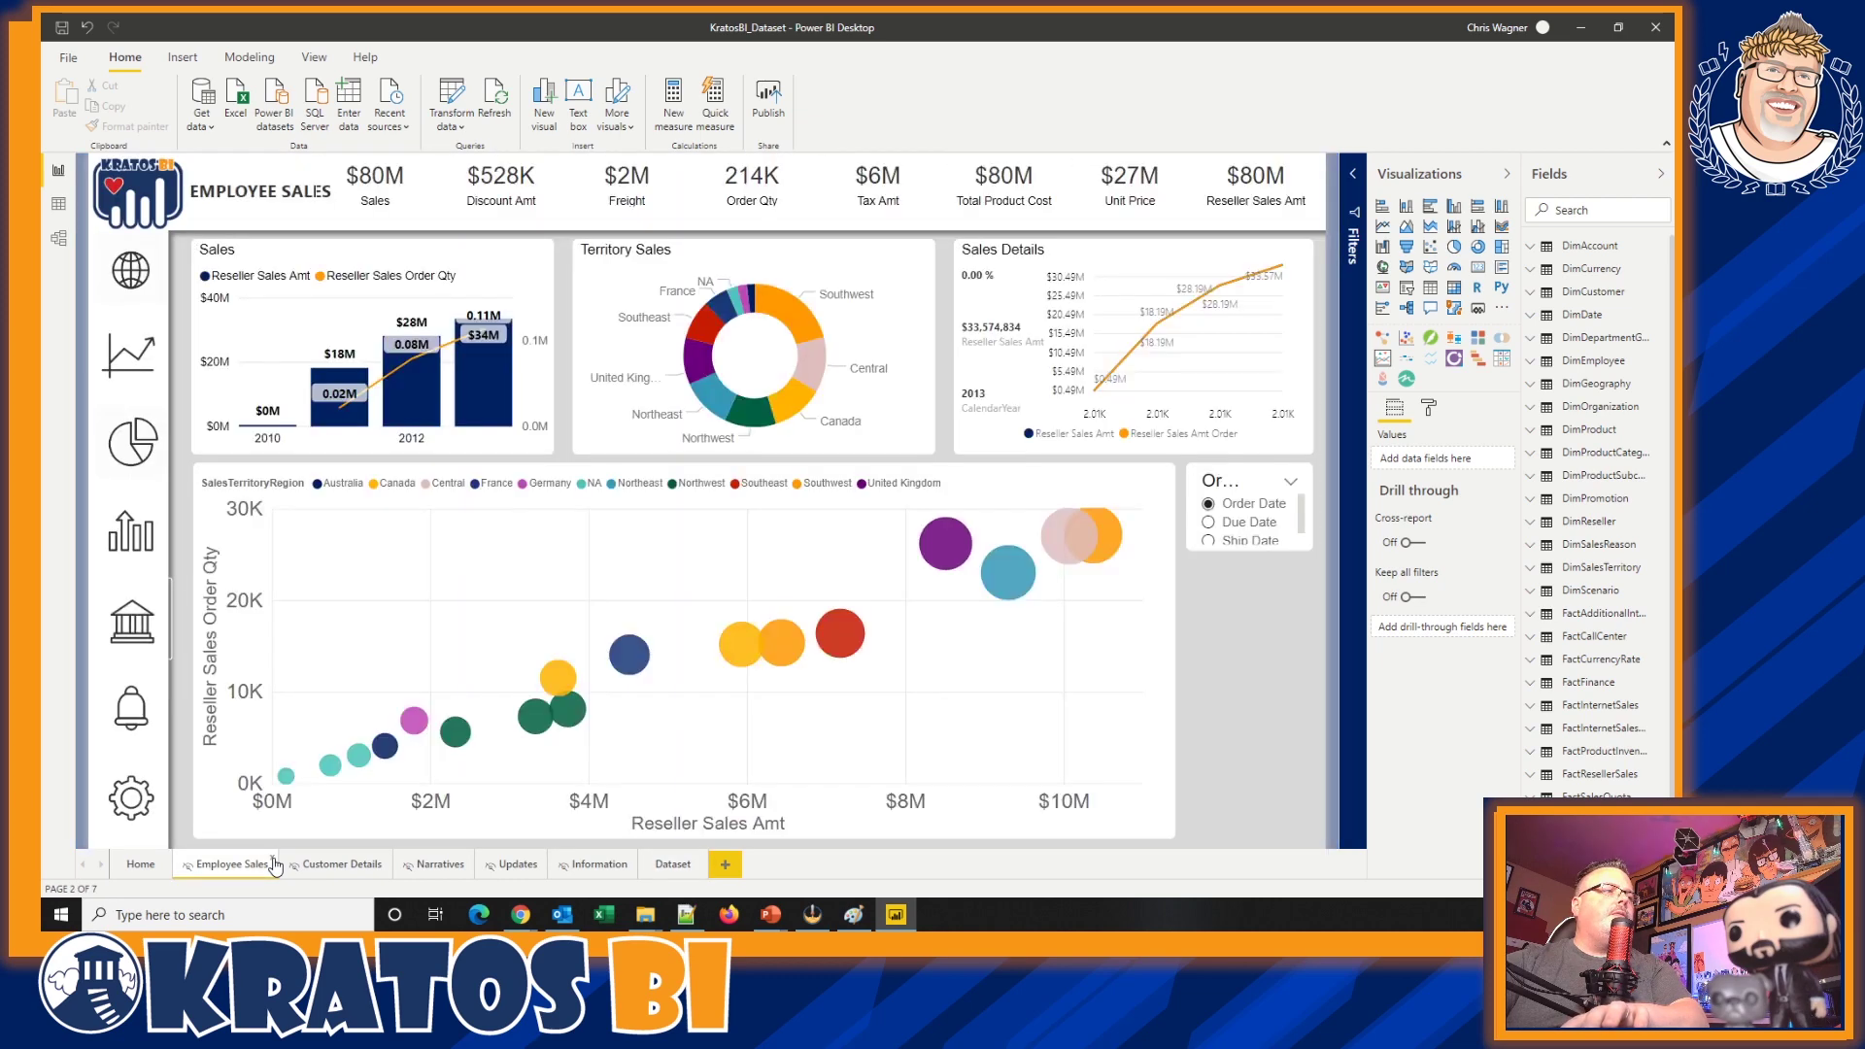
- Delete the Employee Sales, Customer Details, Updates and Information pages from the report
left_click(274, 860)
key("Return")
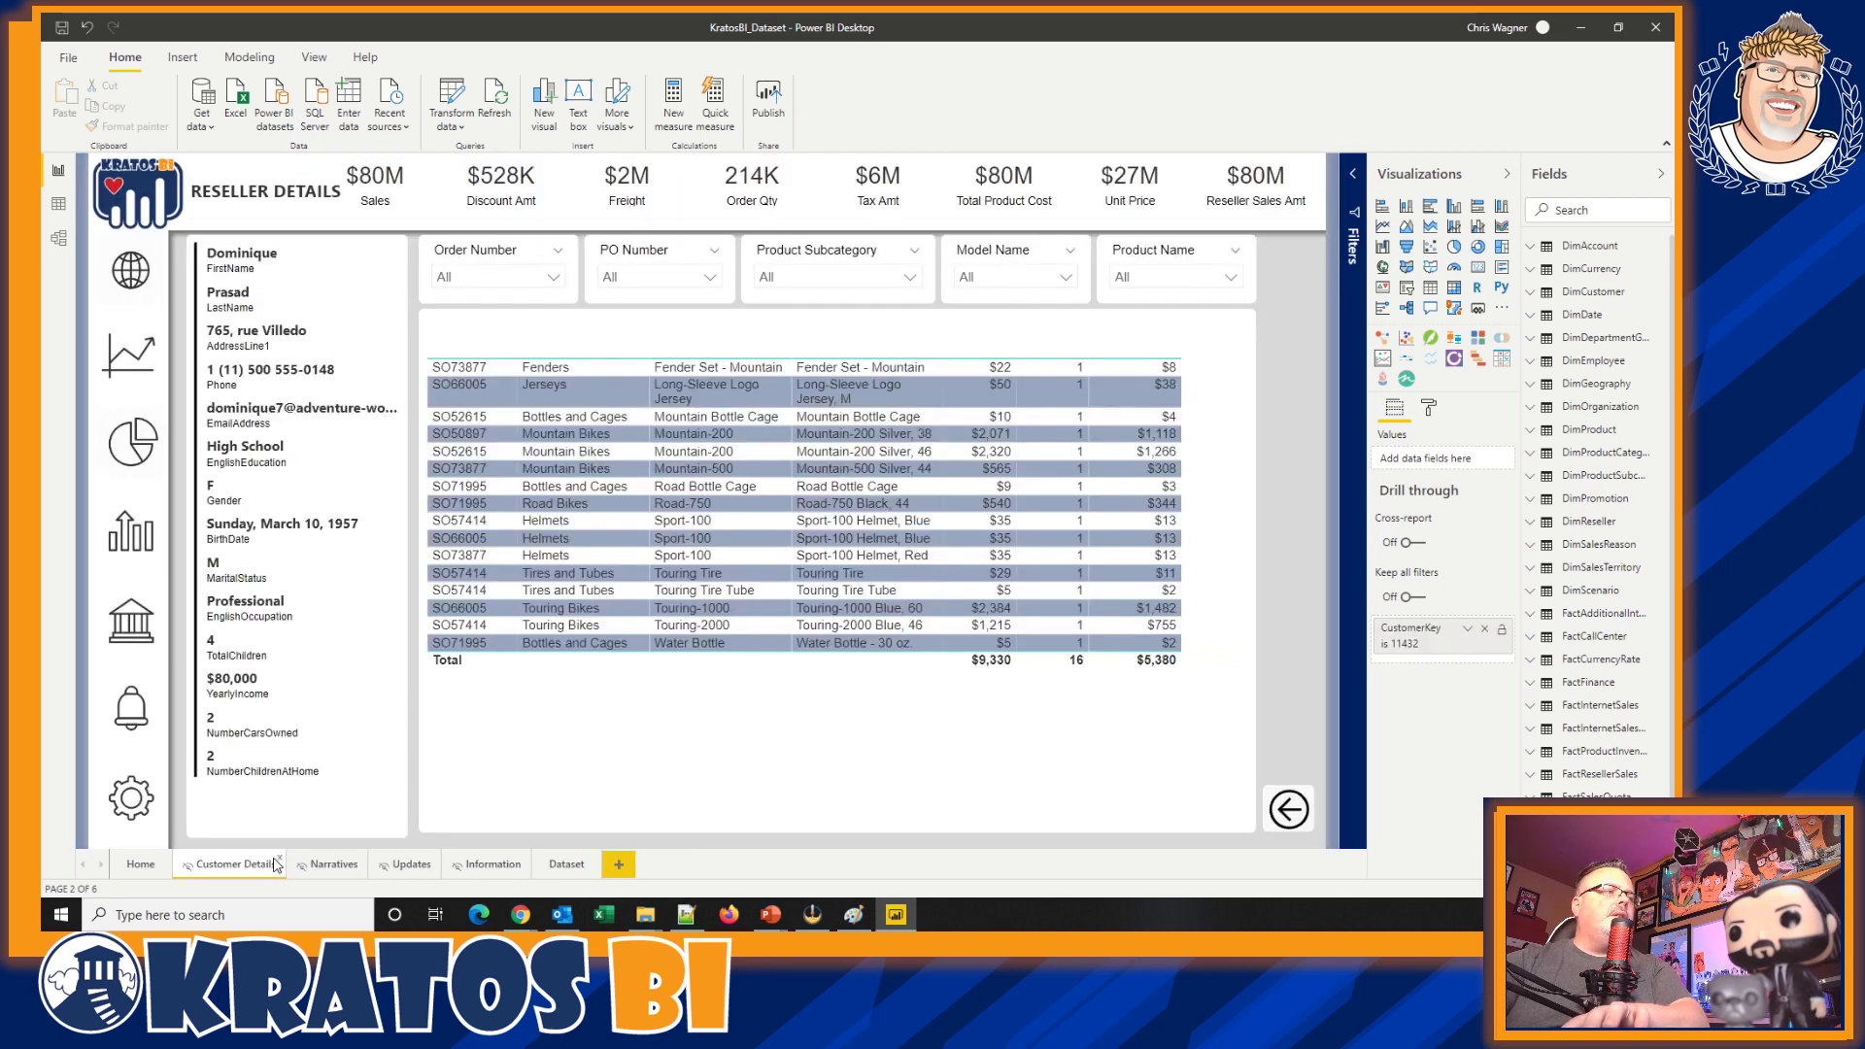
left_click(278, 860)
key("Escape")
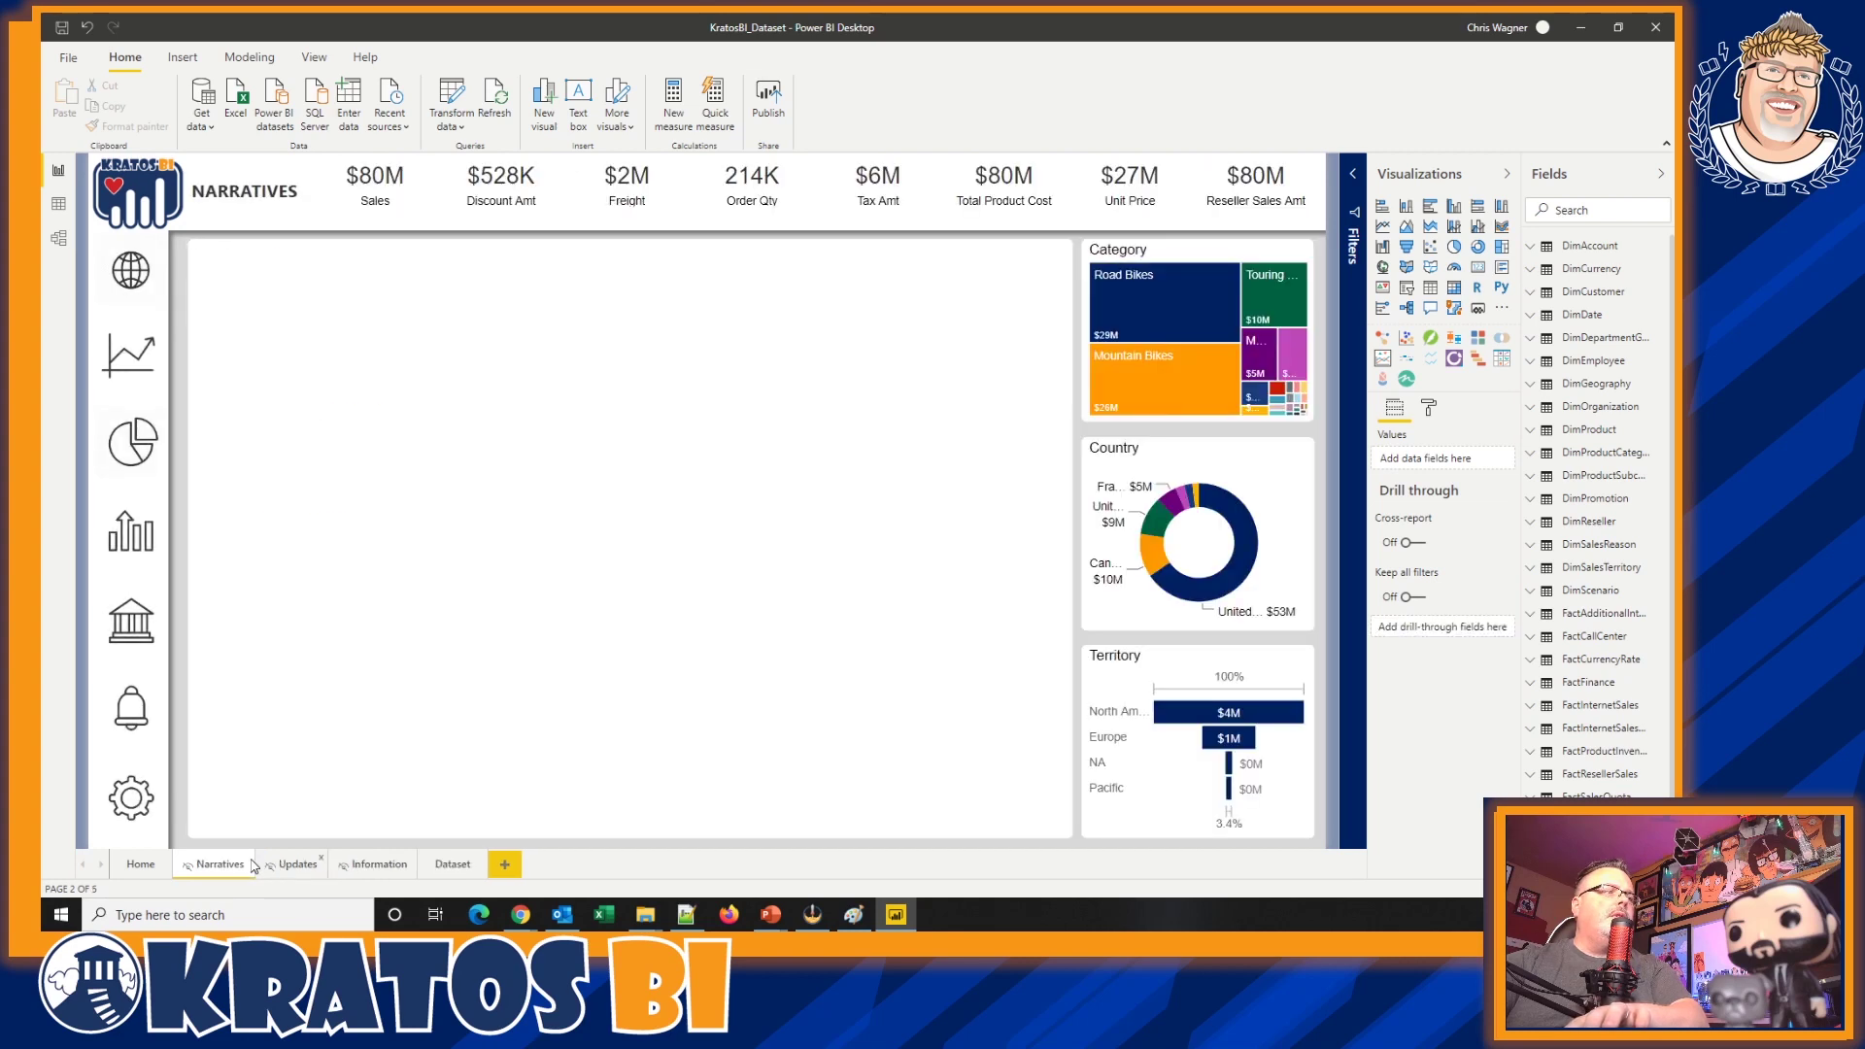
left_click(318, 859)
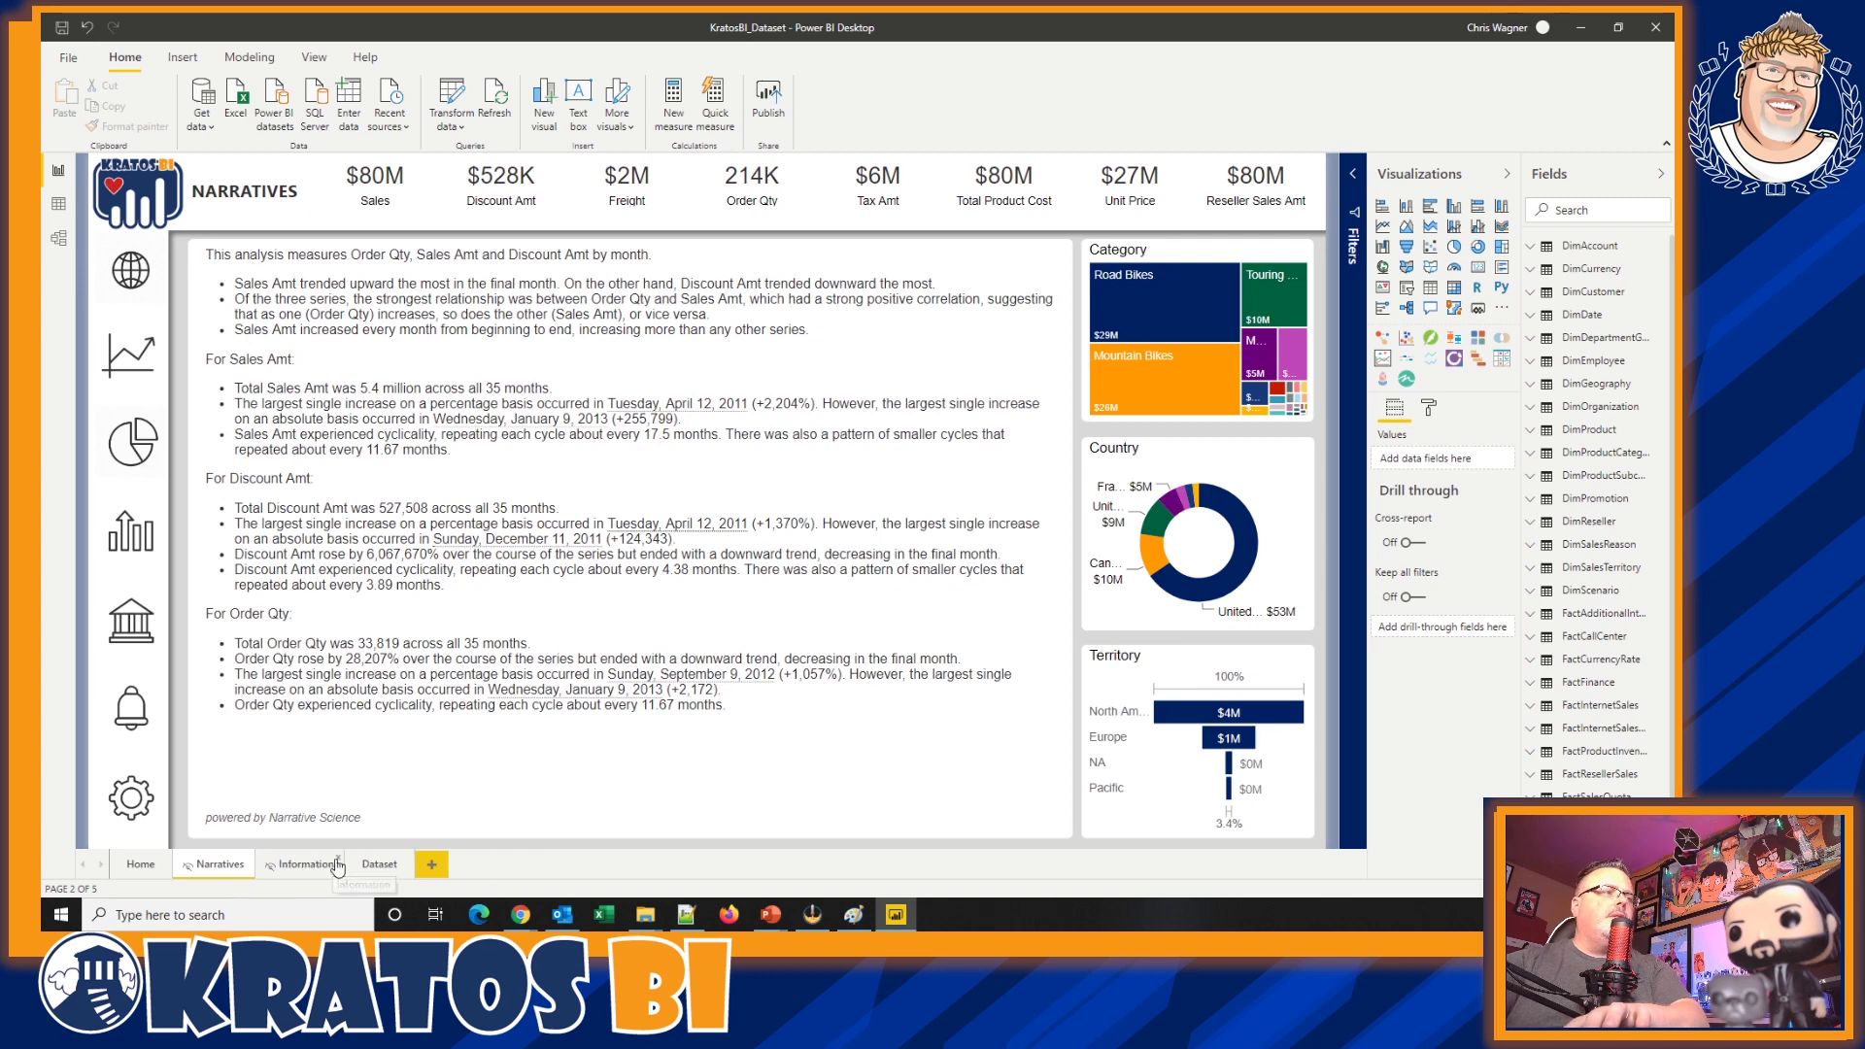
left_click(335, 863)
key("Return")
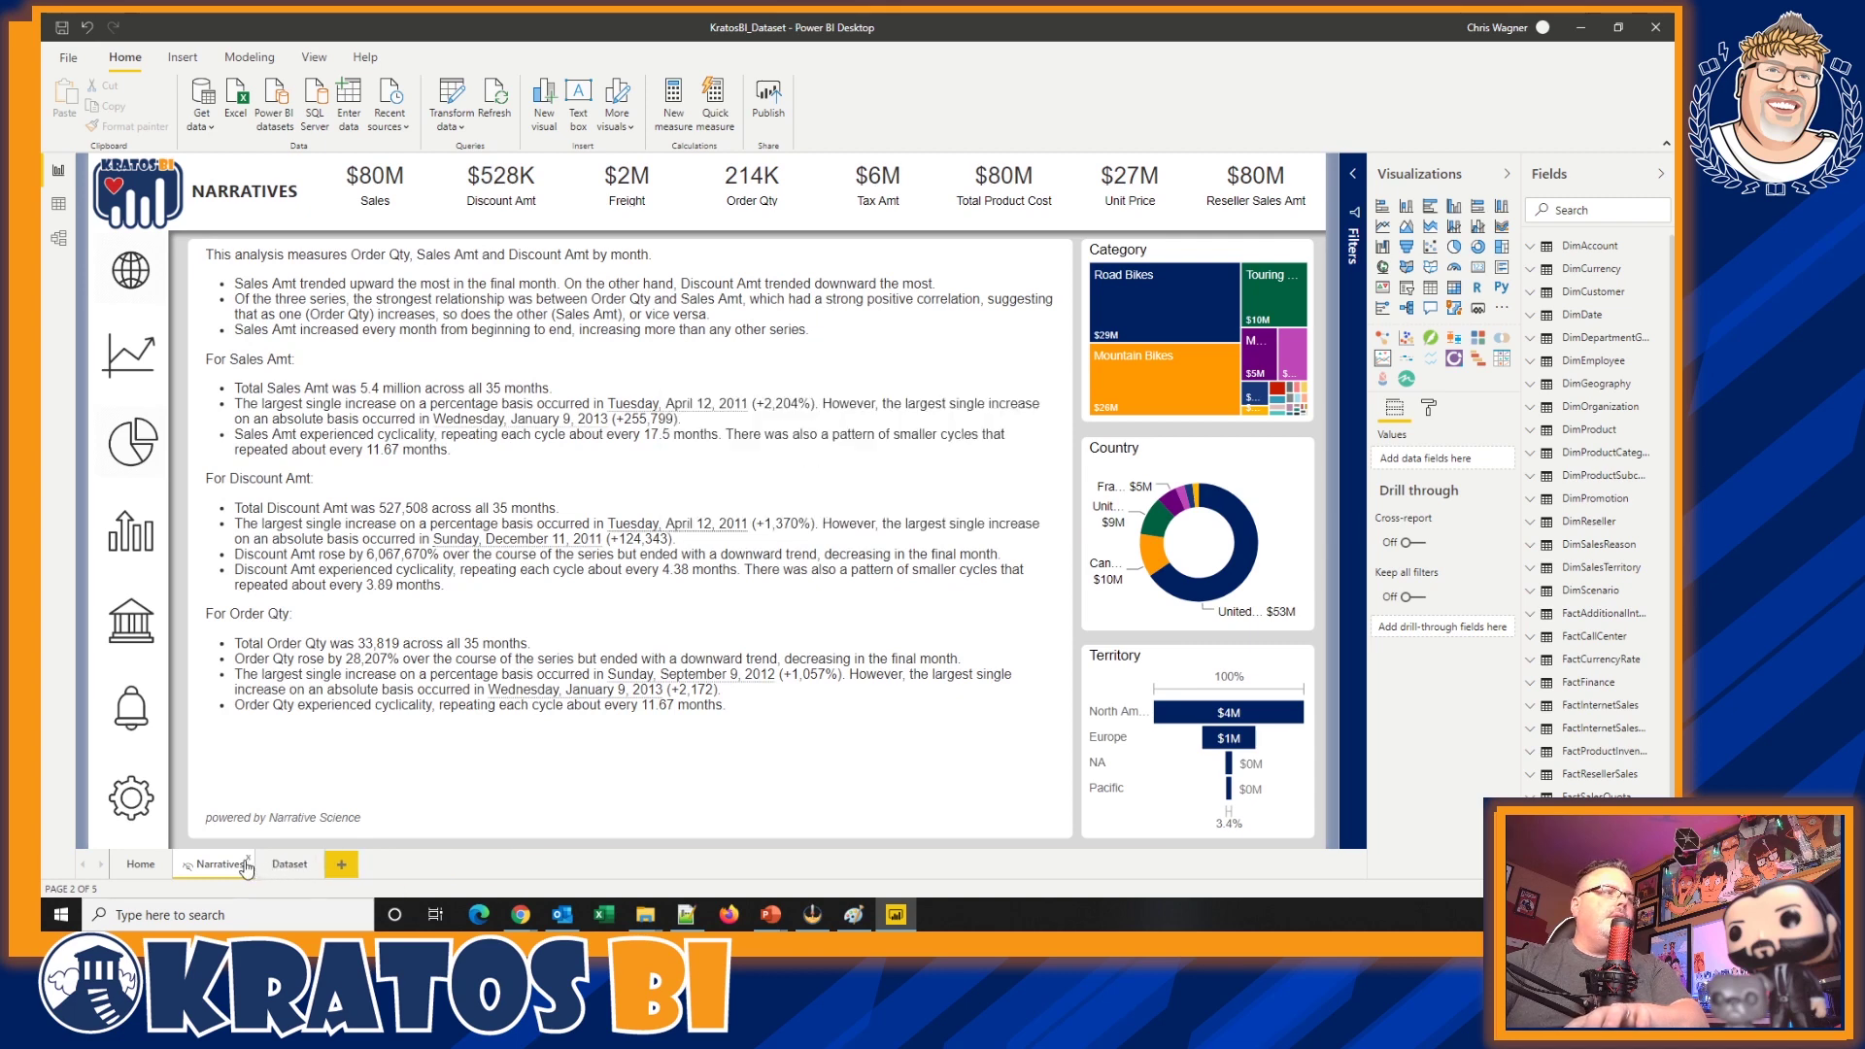
- Delete the Narratives and Home pages, leaving only the Dataset page, and save the report
left_click(250, 859)
key("Return")
left_click(167, 862)
key("Return")
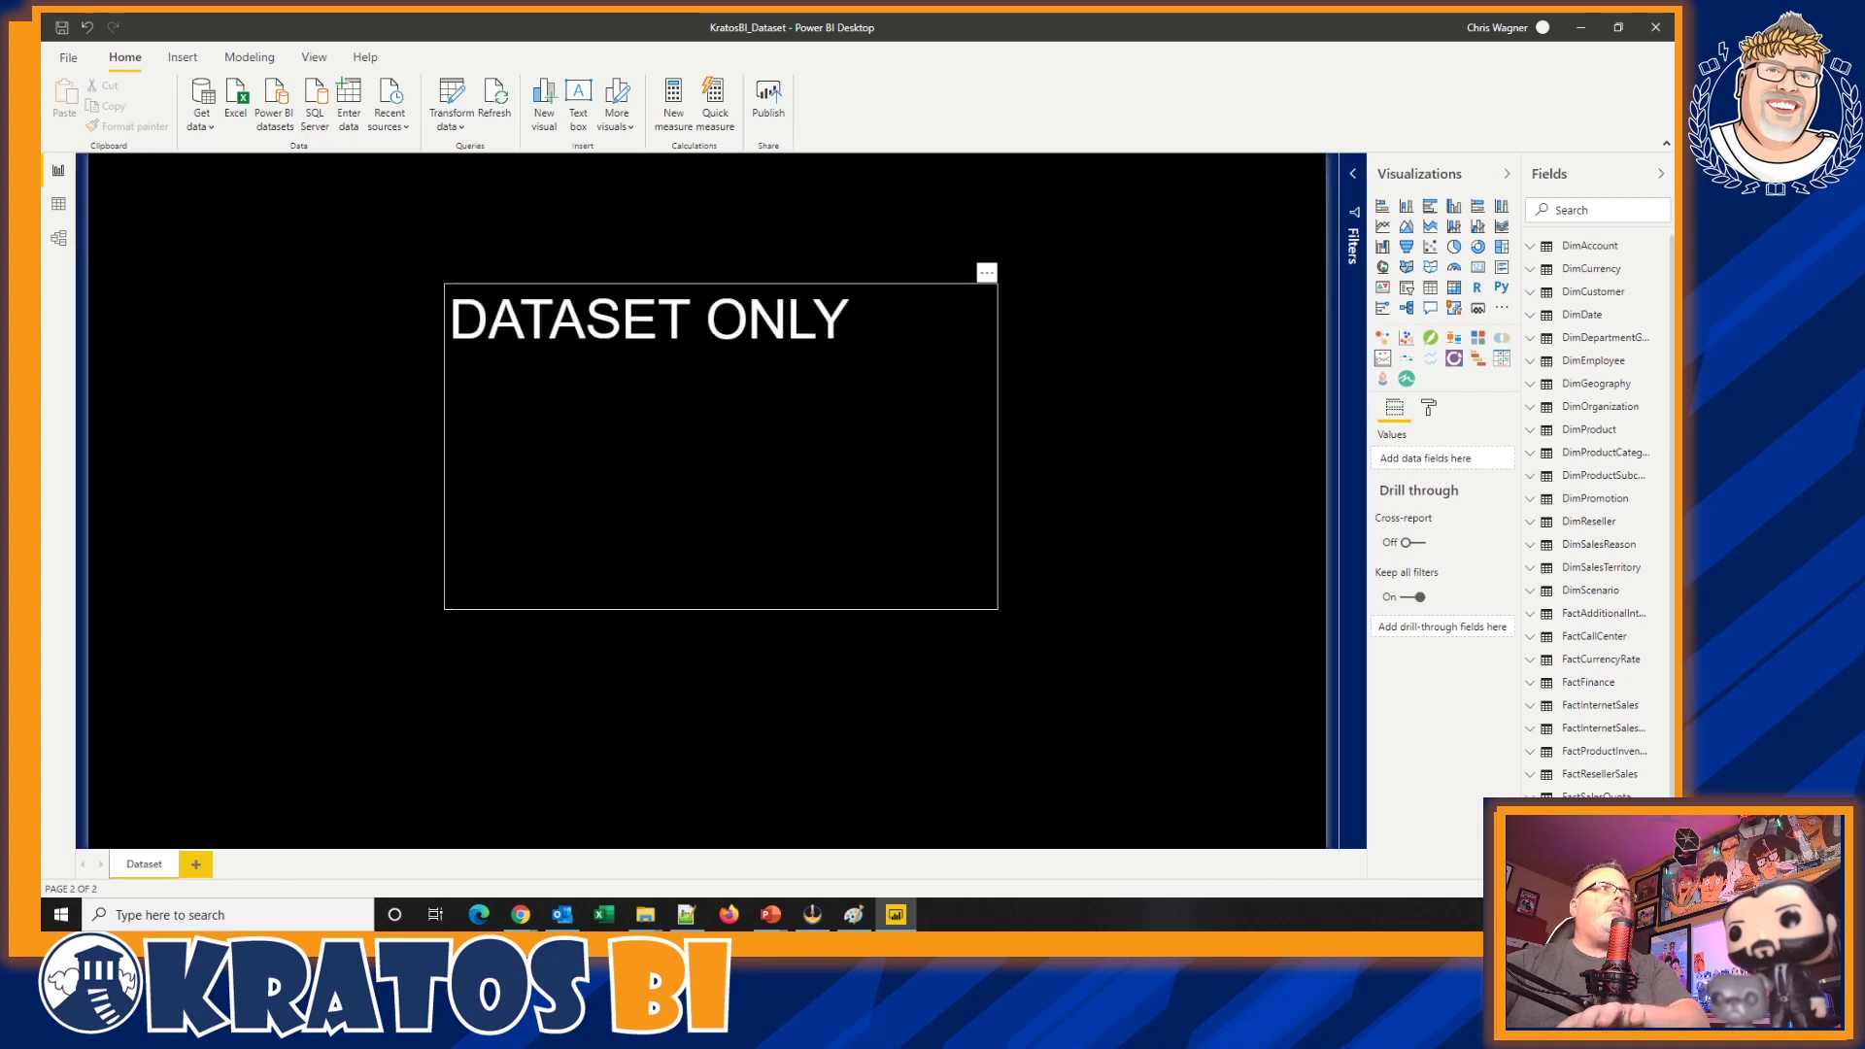
key("ctrl+s")
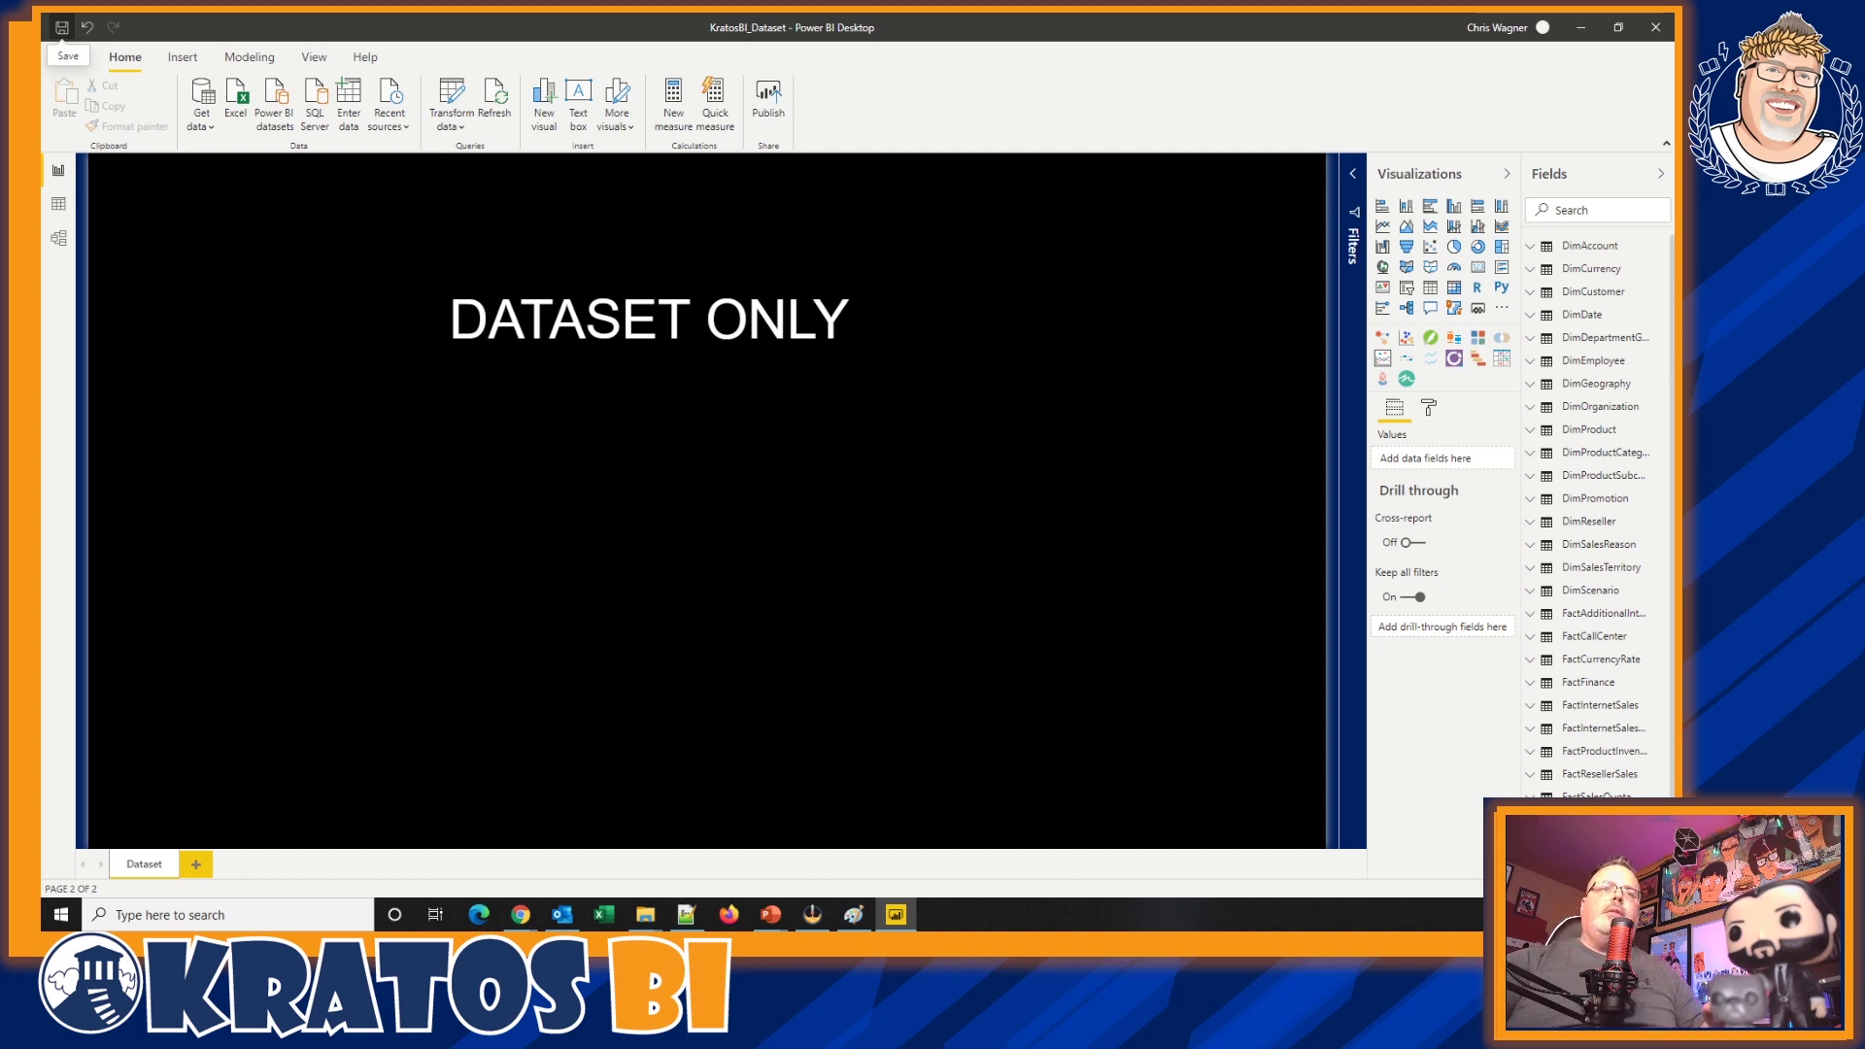
- Mark the signed-in account name in red with the screen drawing tool, then leave the annotation mode
left_click(1504, 915)
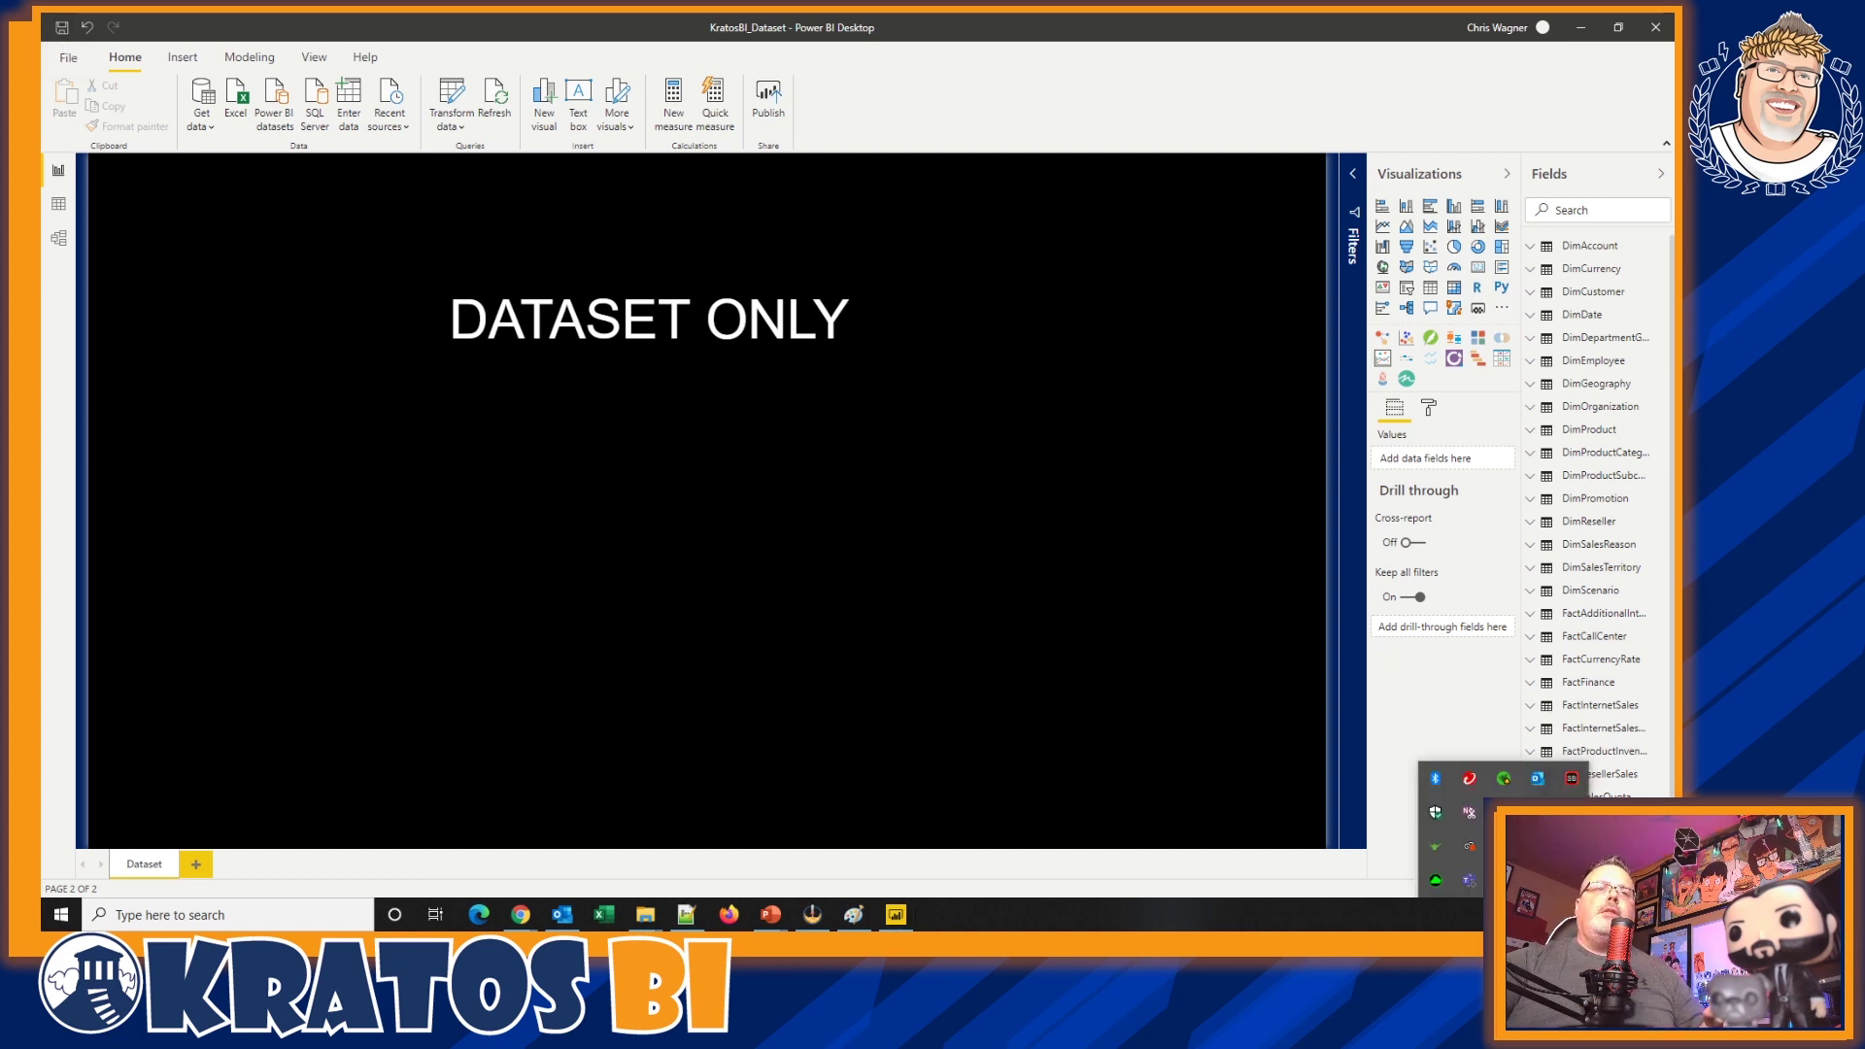
right_click(1572, 778)
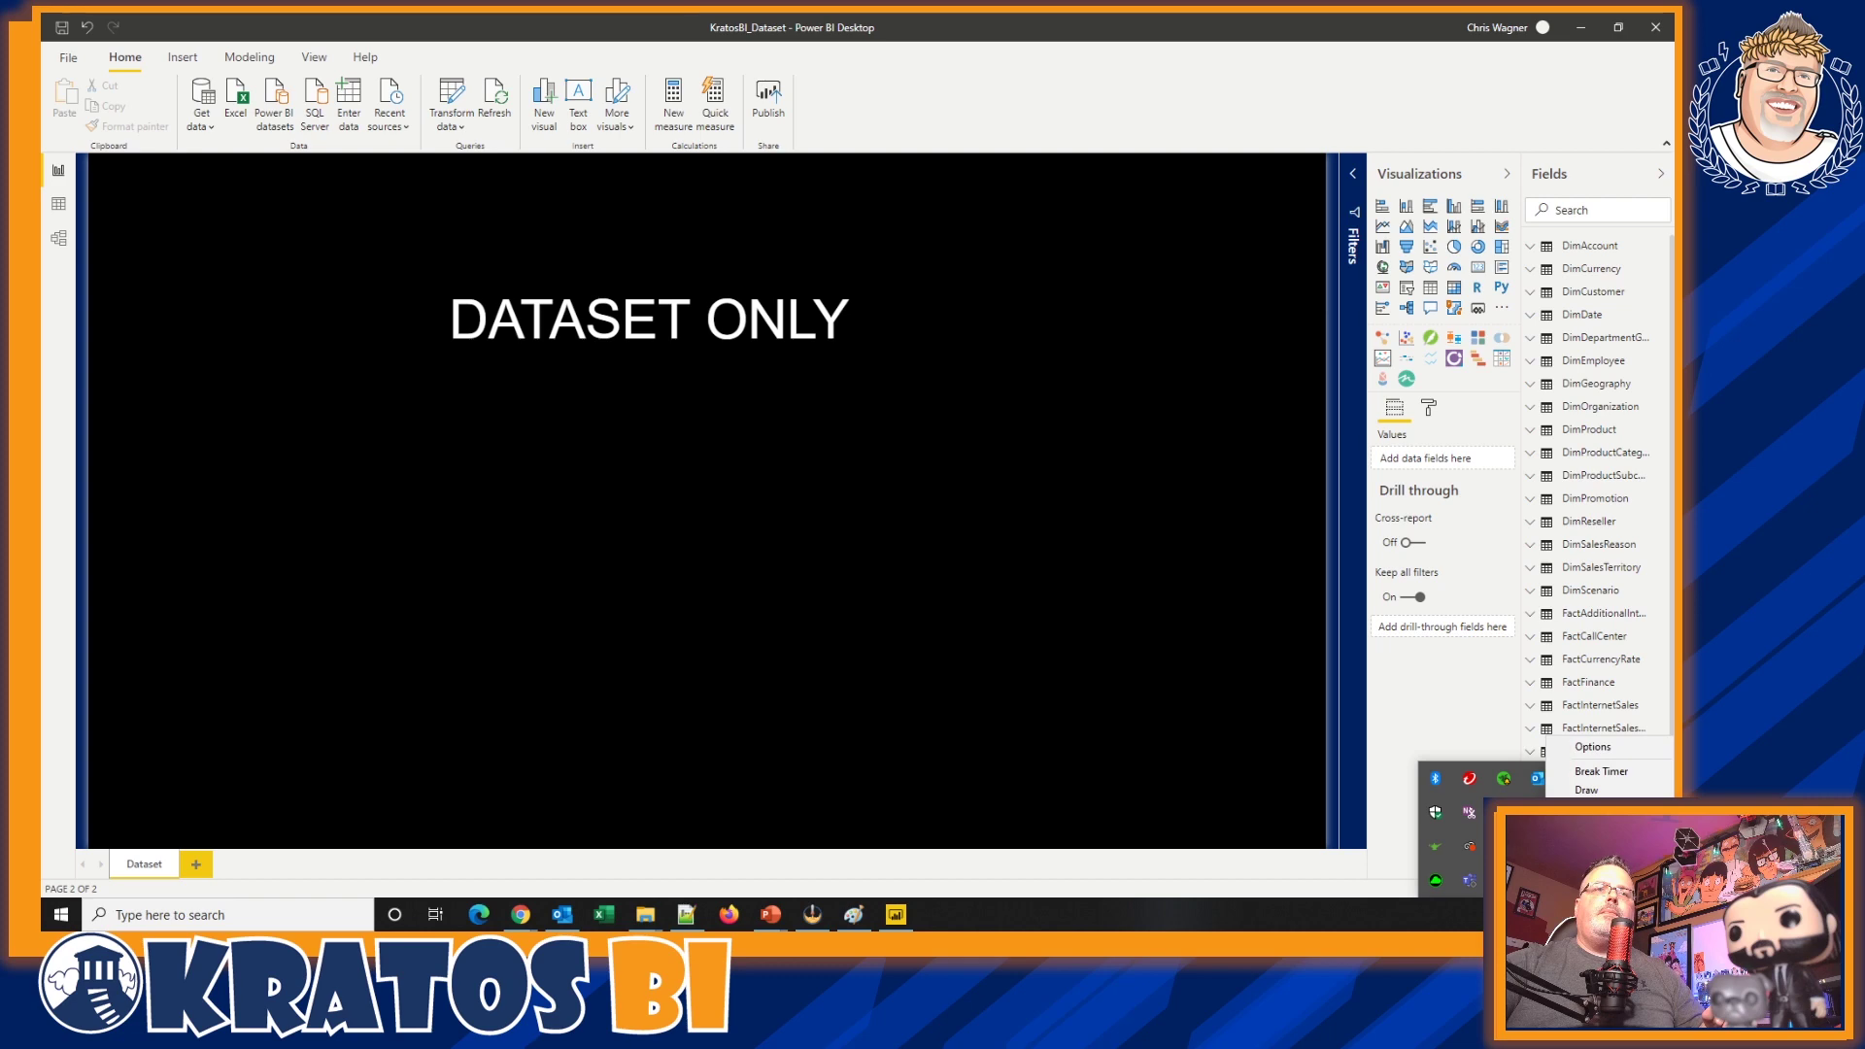
left_click(1598, 809)
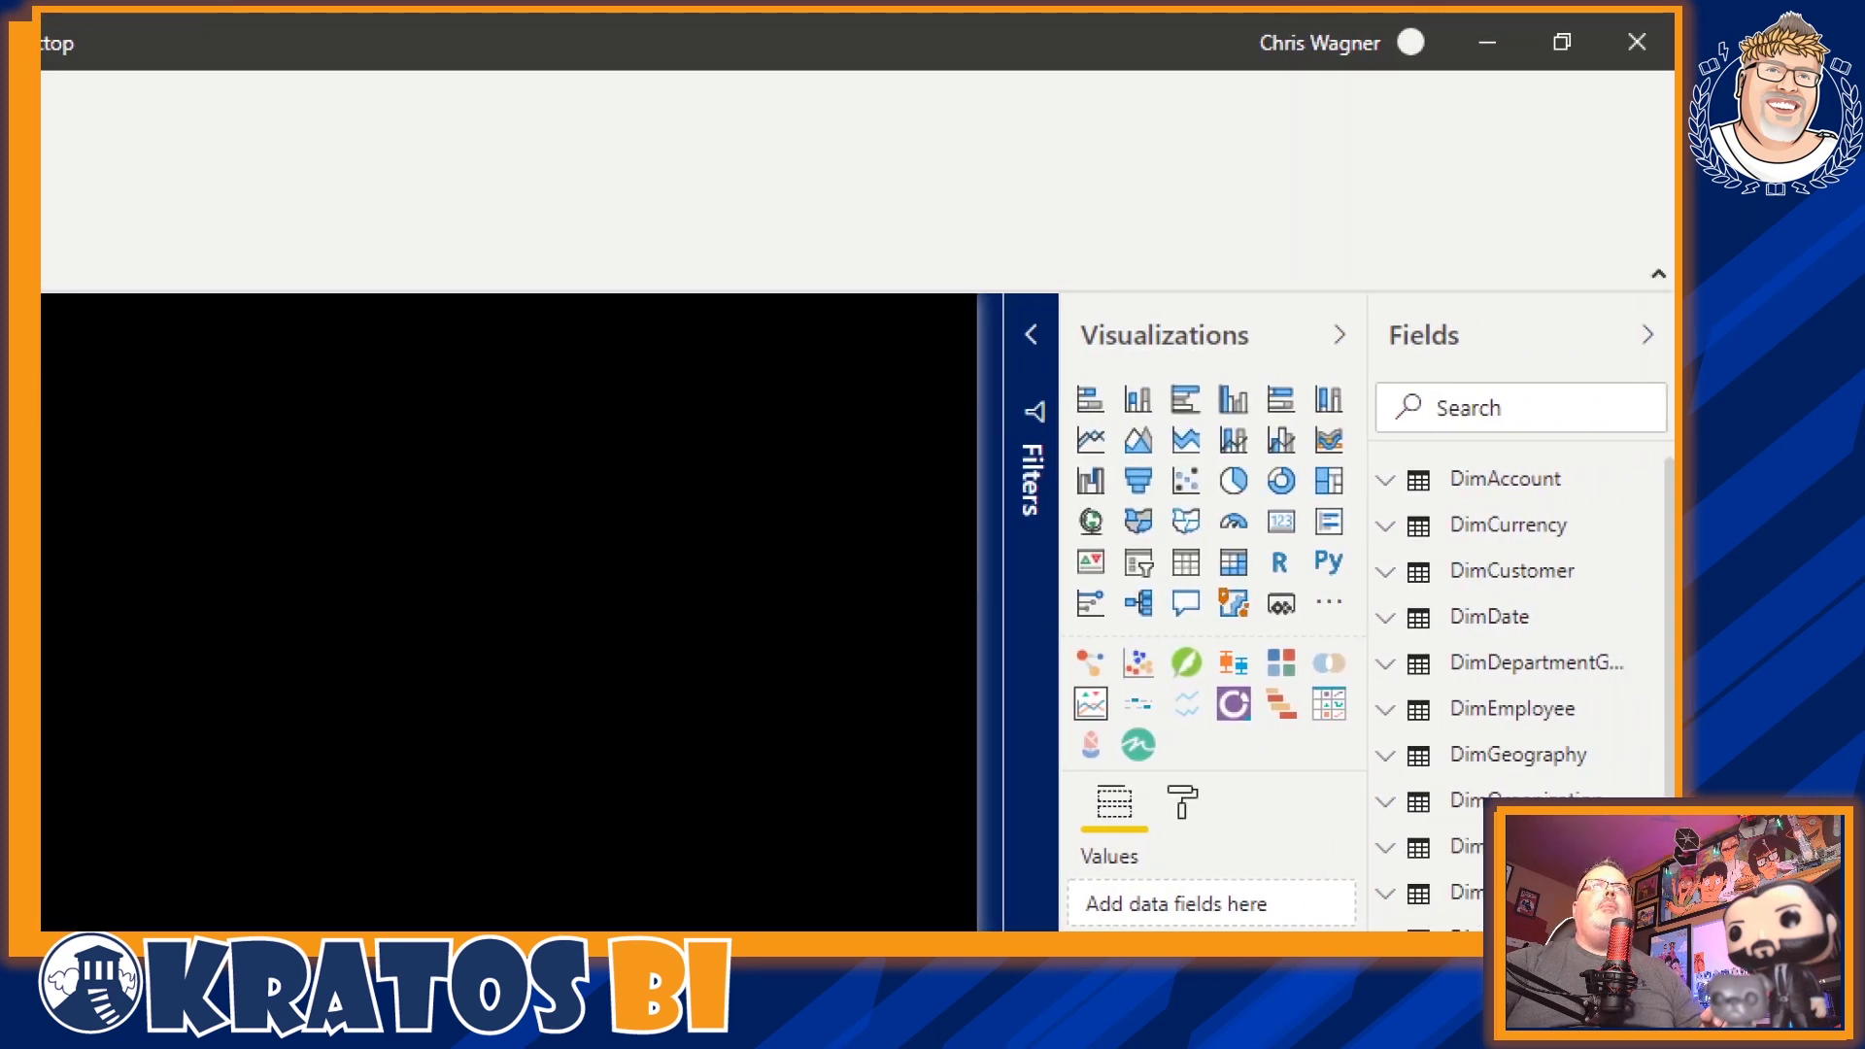
mouse_move(1234, 14)
left_mouse_down()
mouse_move(1284, 122)
mouse_move(1647, 194)
mouse_move(1463, 31)
mouse_move(1206, 36)
mouse_move(1318, 140)
mouse_move(1463, 94)
mouse_move(1373, 22)
mouse_move(1208, 21)
mouse_move(1251, 101)
left_mouse_up()
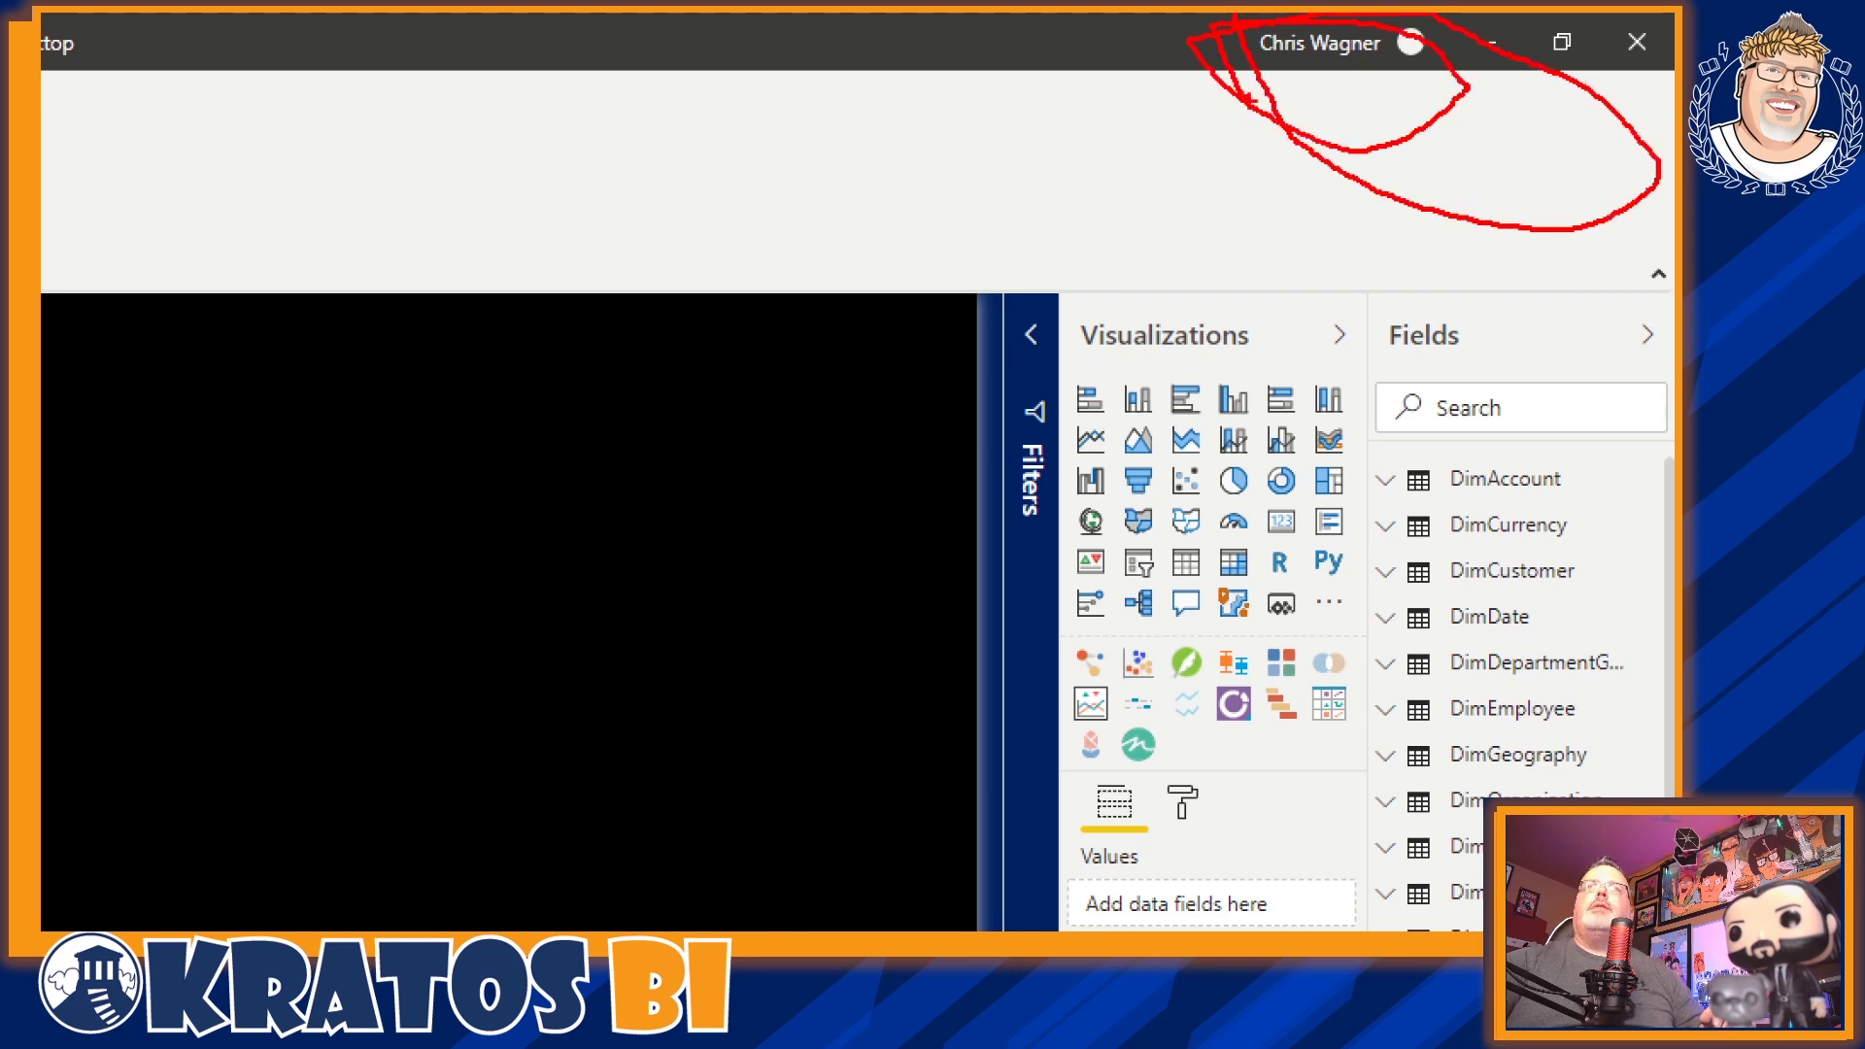
key("Escape")
- Save the report and publish it to the Datasets and Dataflows workspace
key("ctrl+s")
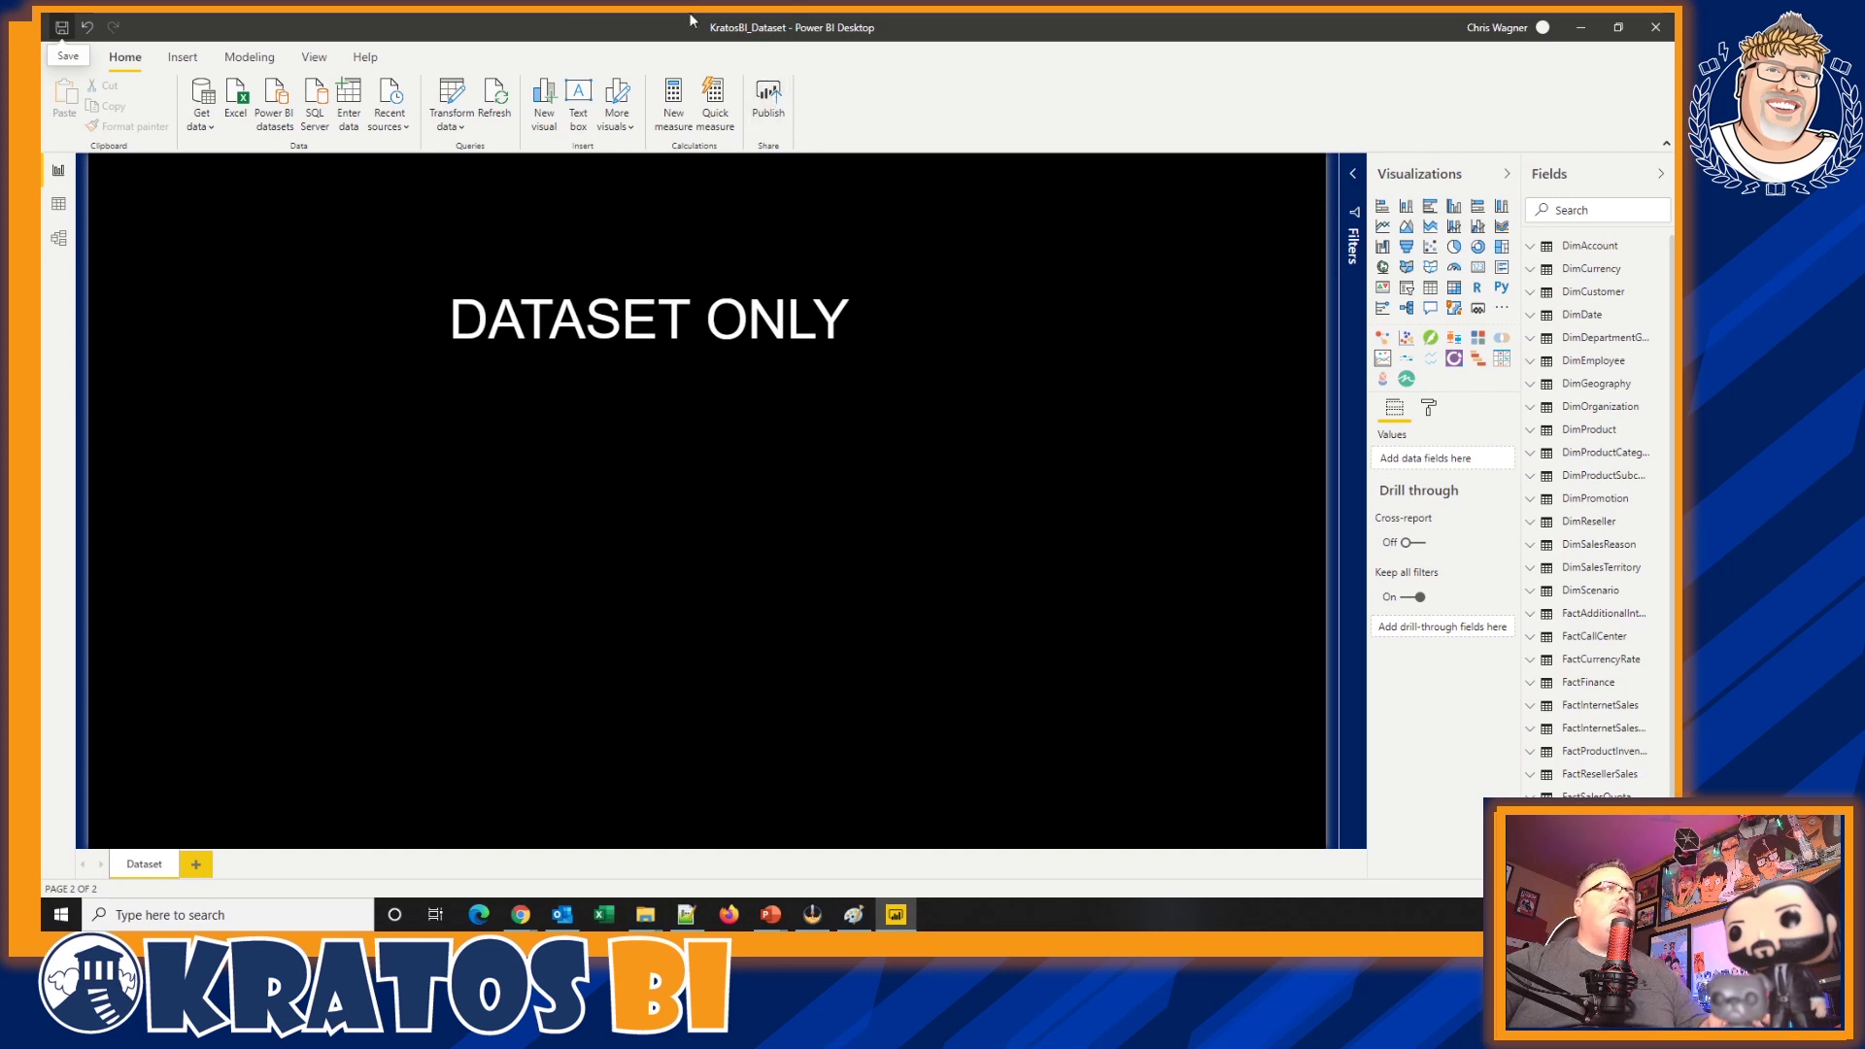
left_click(775, 93)
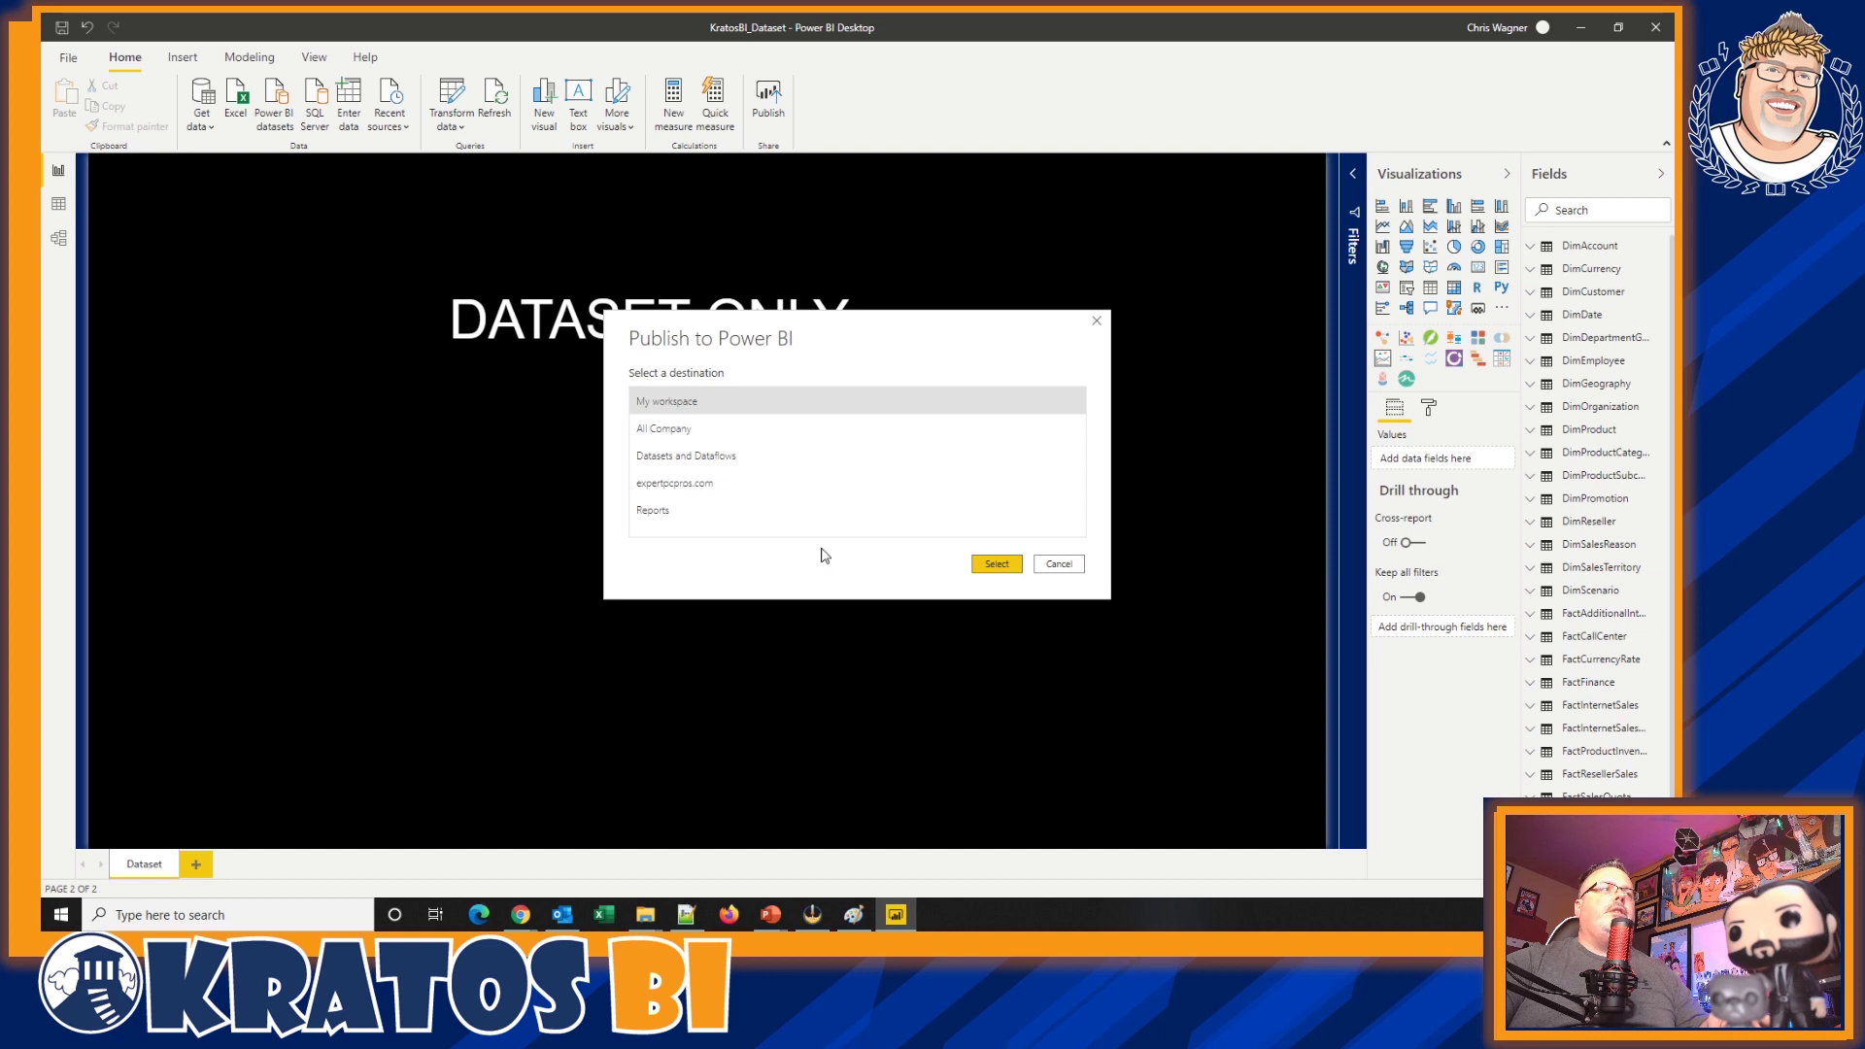
left_click(772, 456)
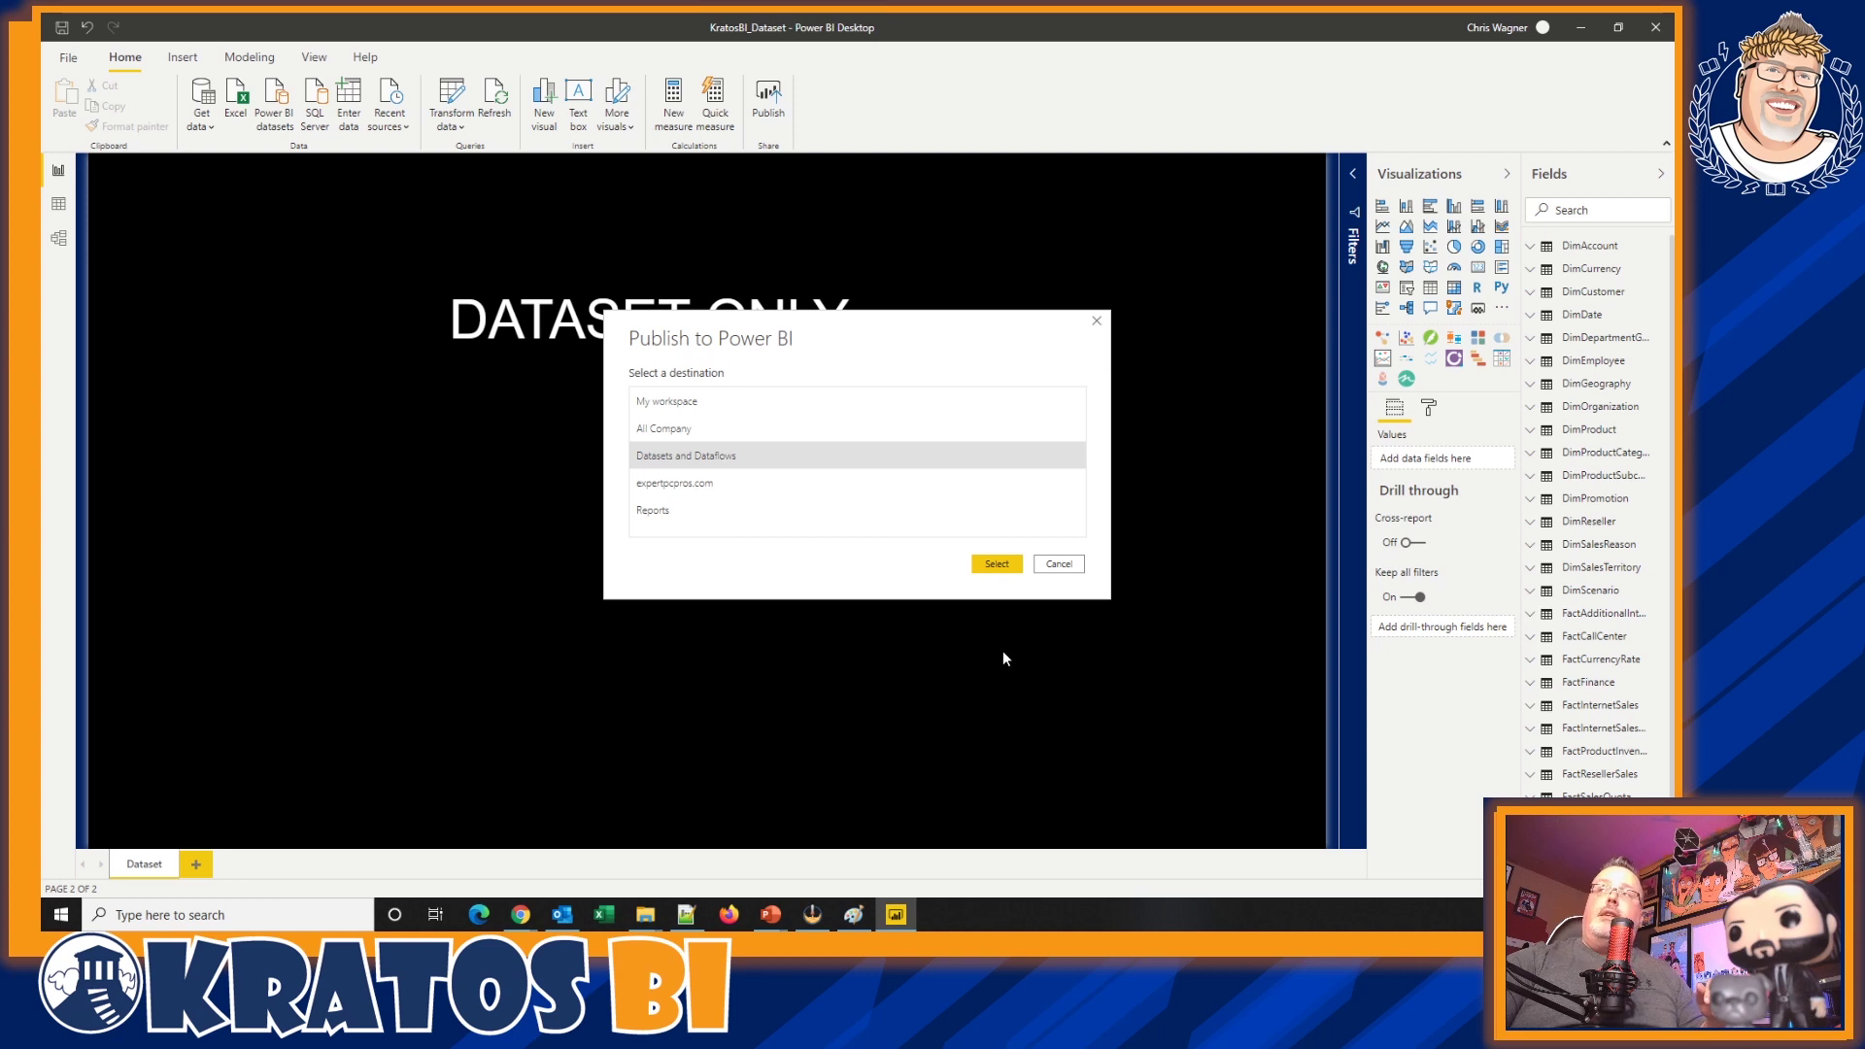
left_click(1008, 567)
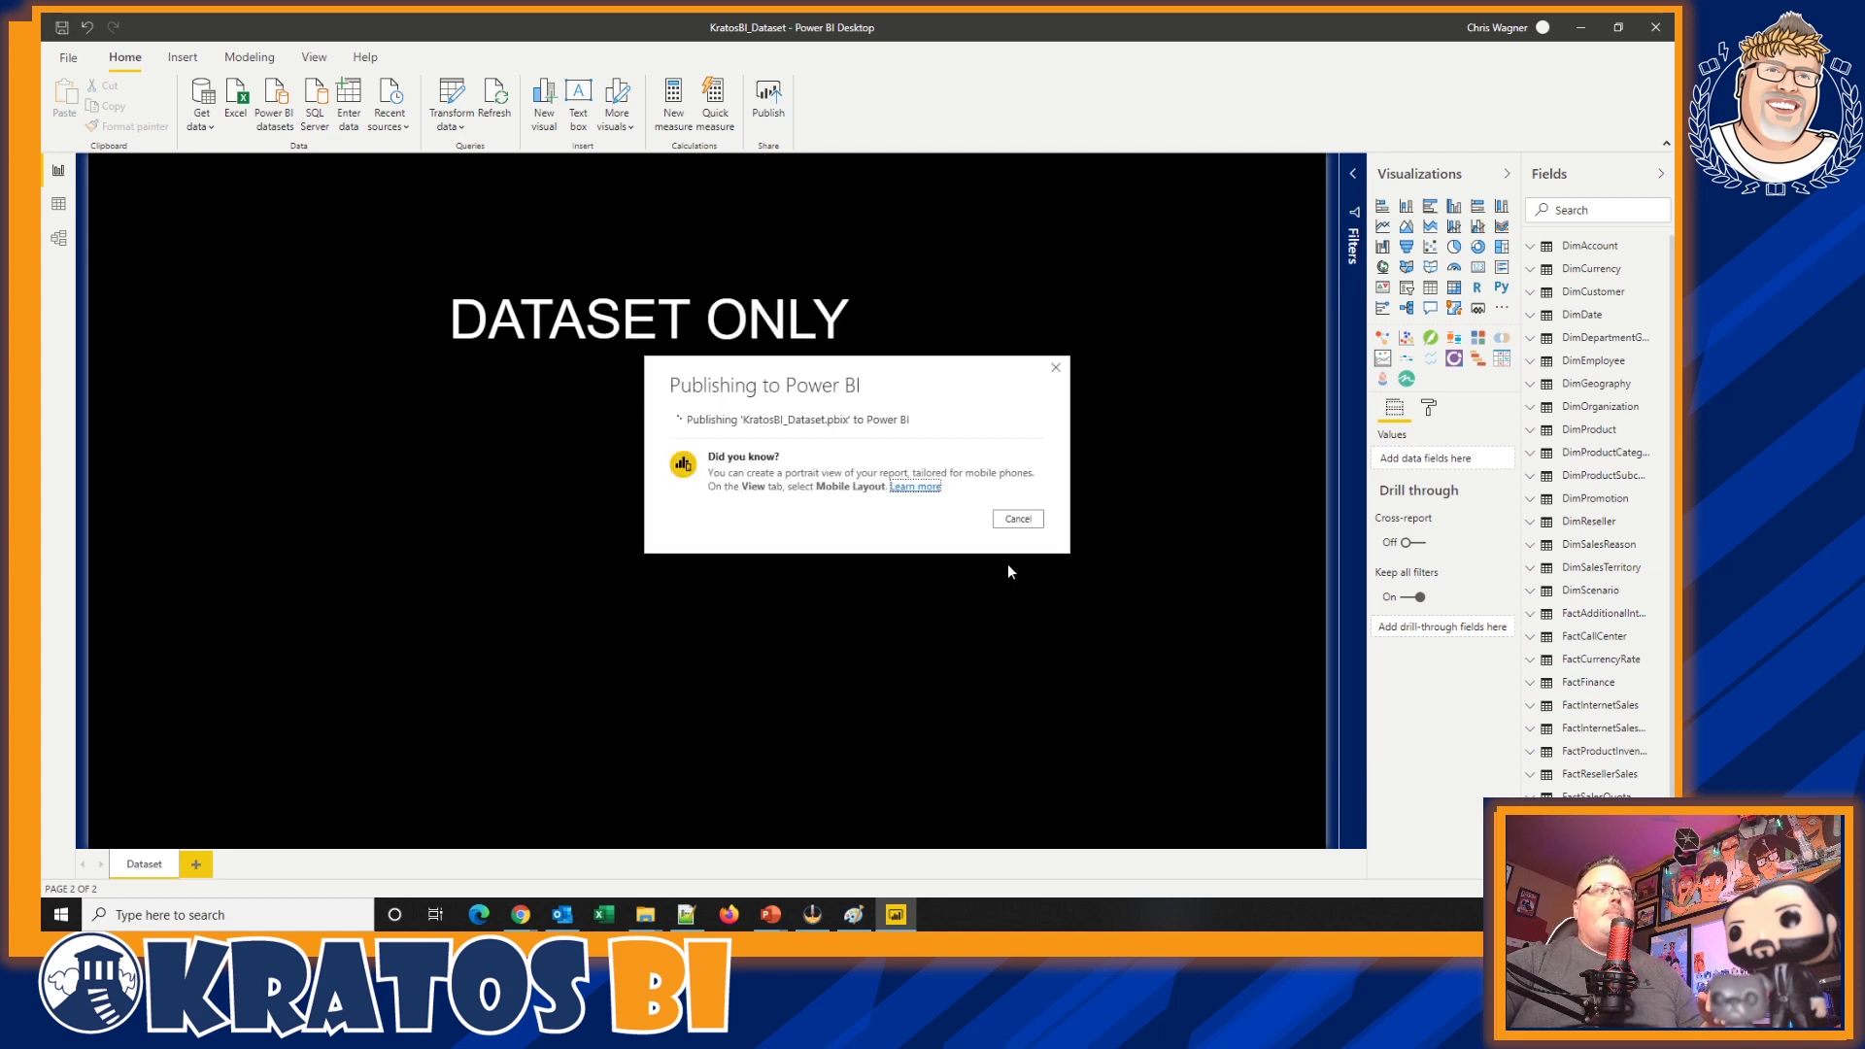
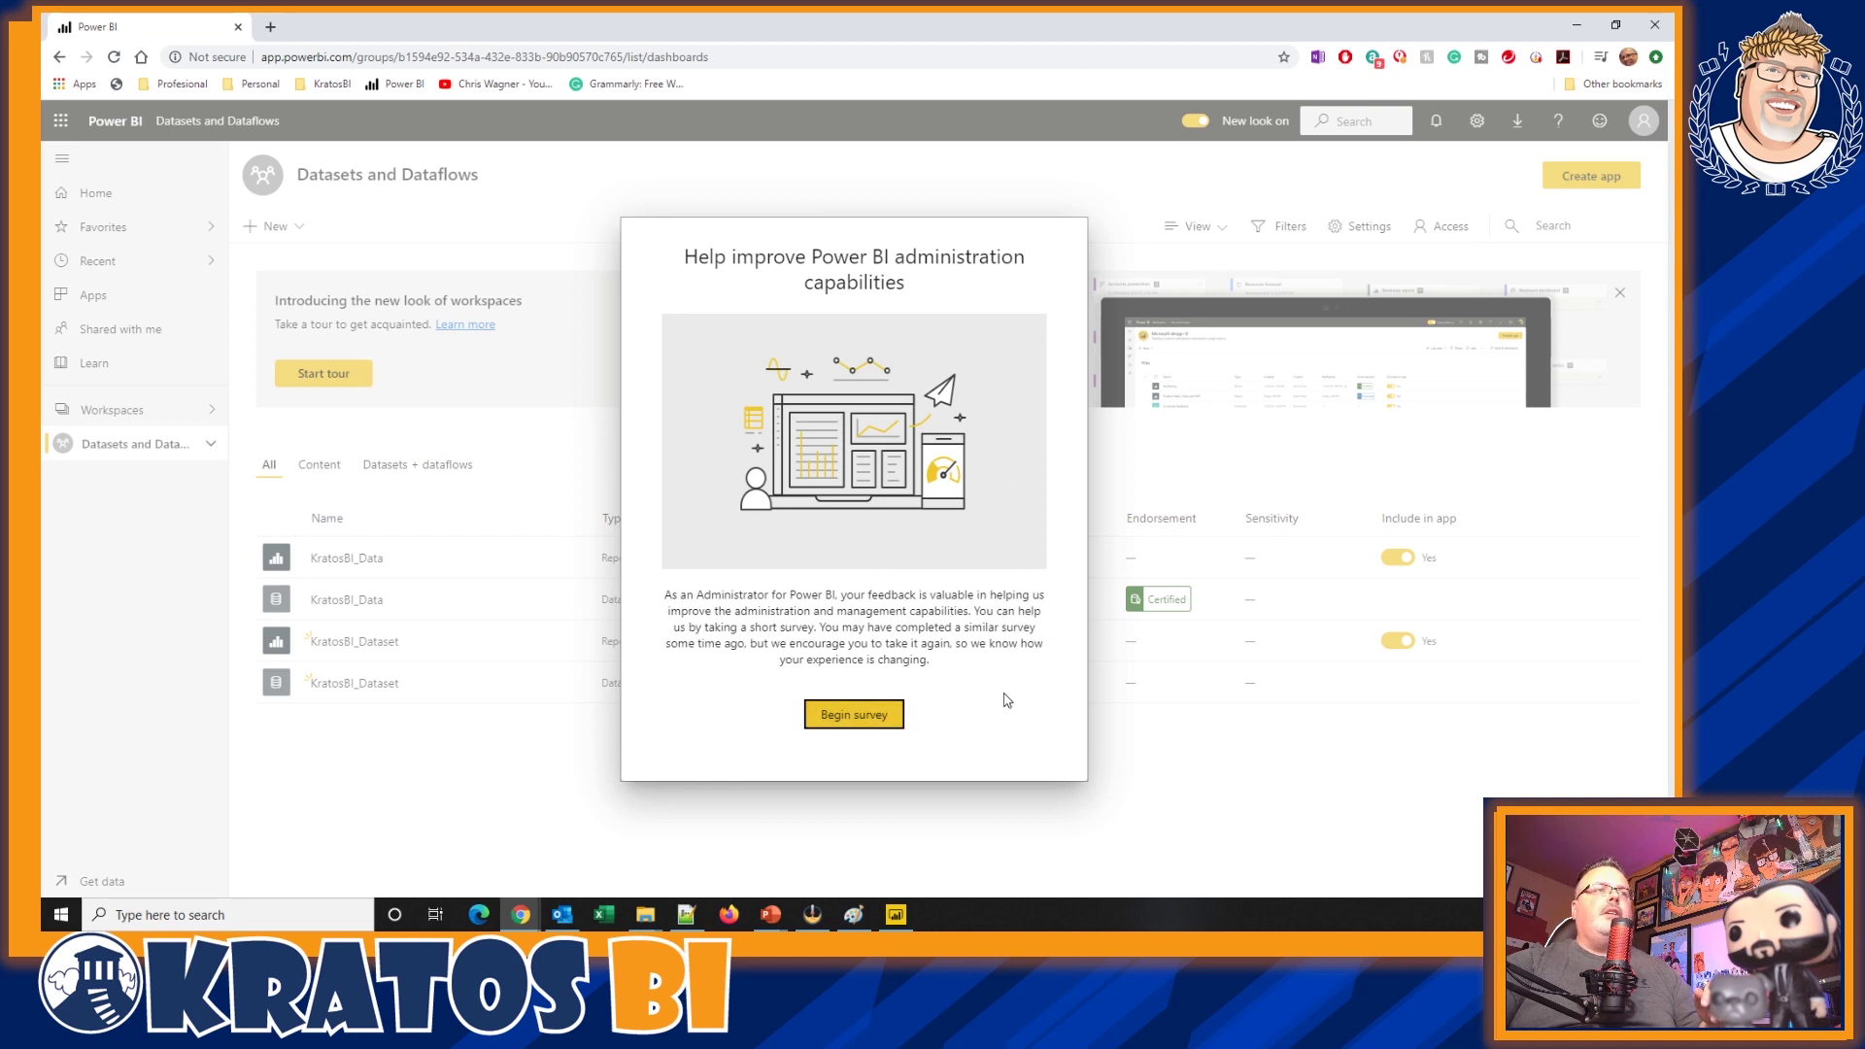
- Dismiss the survey prompt in the Power BI service and open the settings of the KratosBI_Dataset dataset
left_click(434, 805)
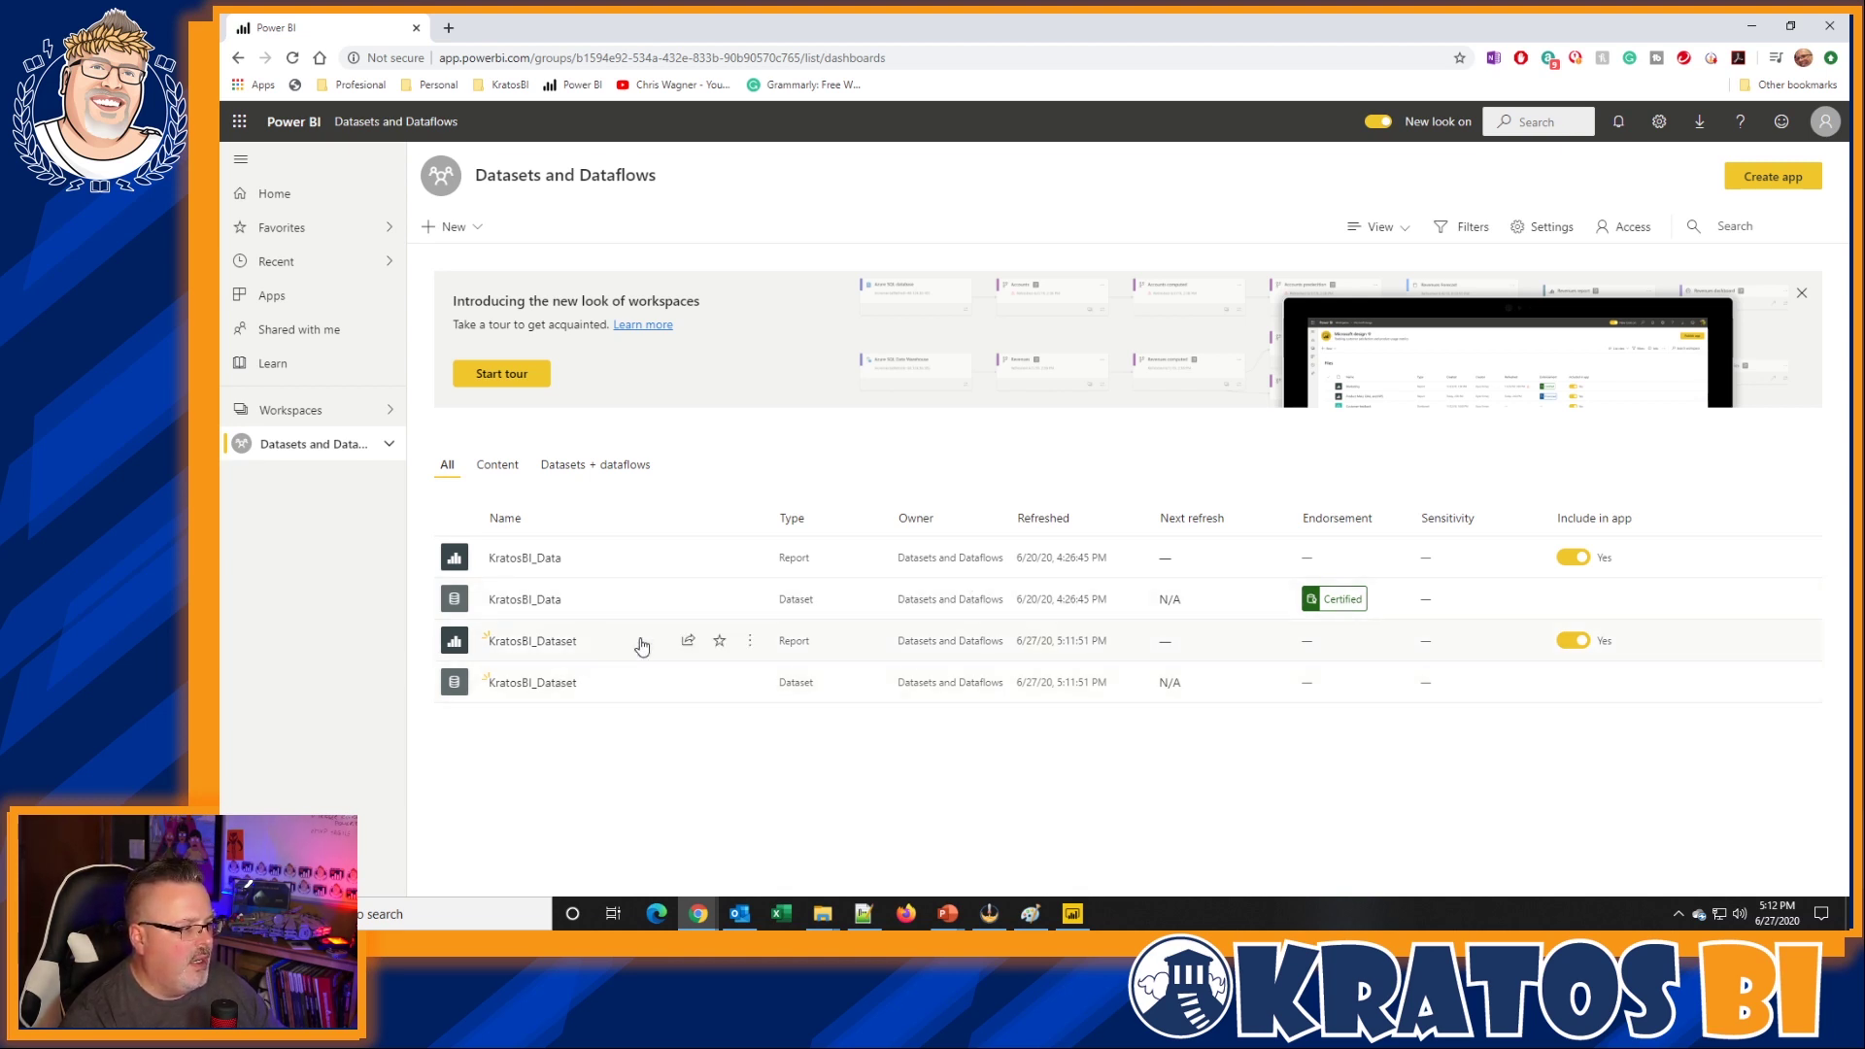
left_click(751, 684)
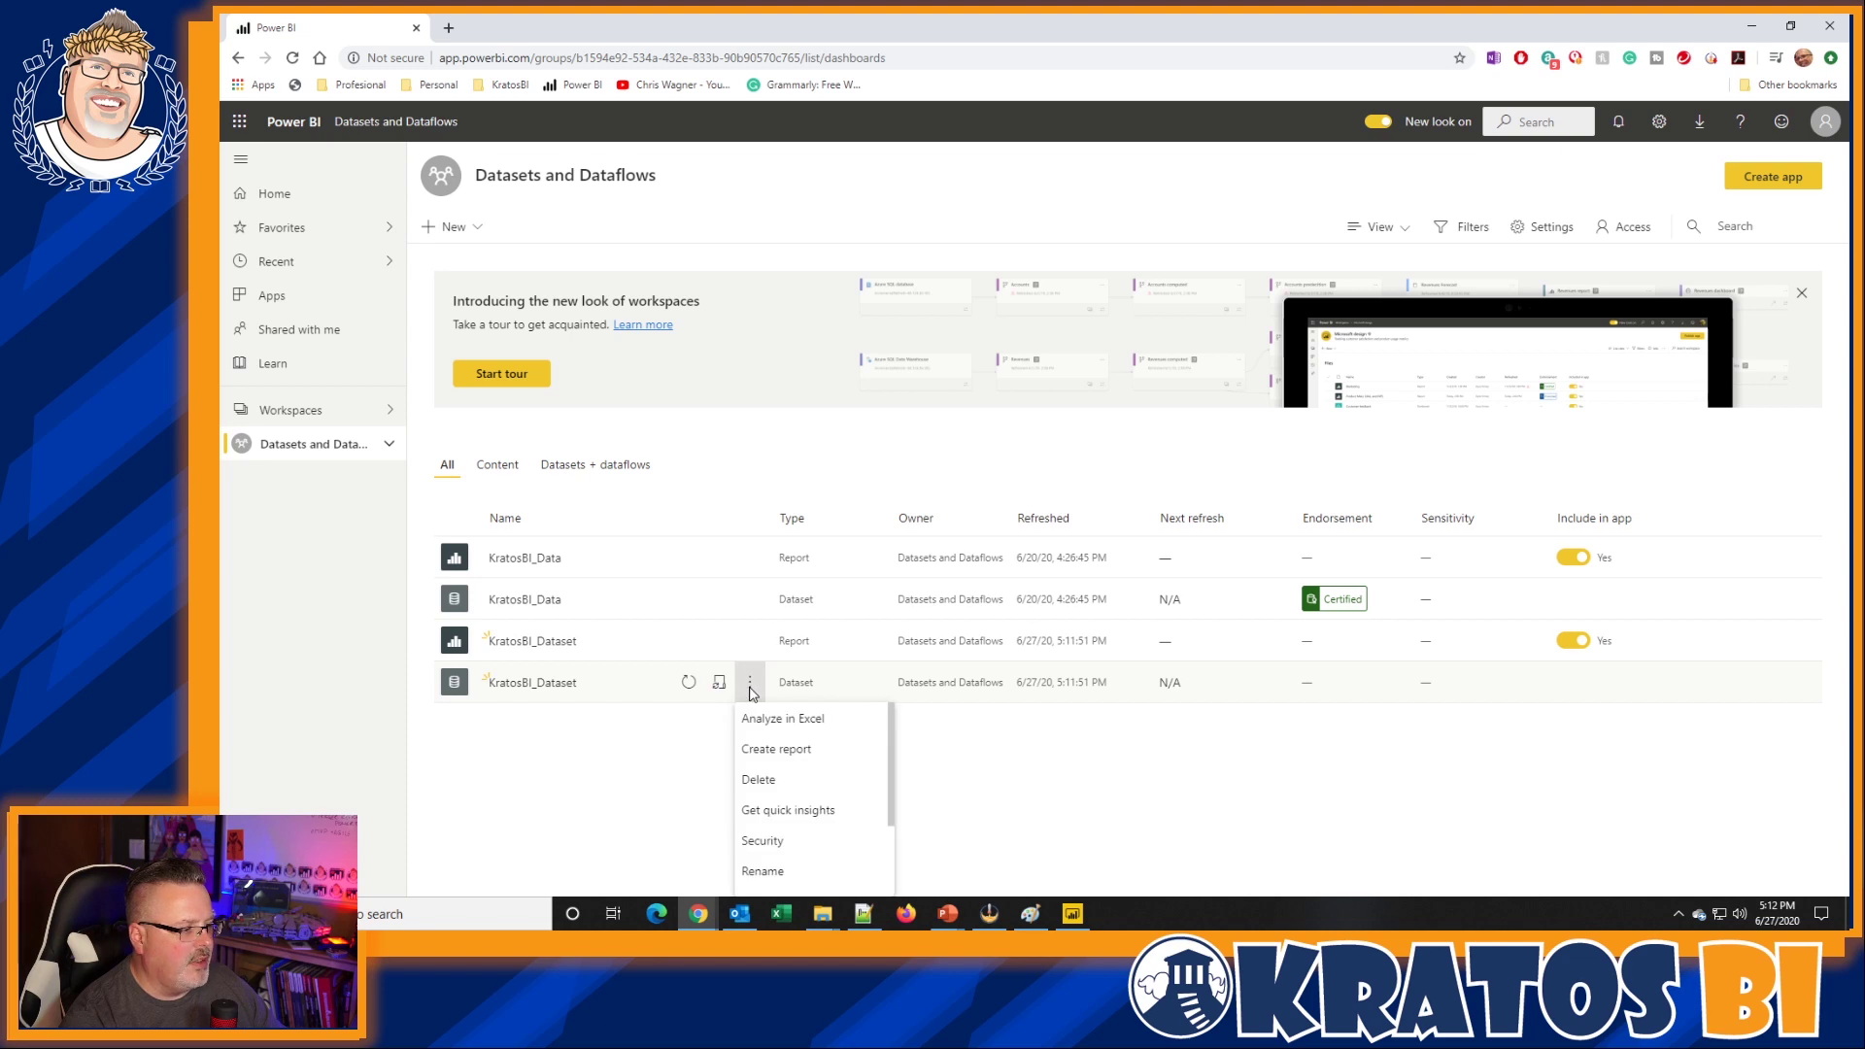
scroll(768, 773, "down", 2)
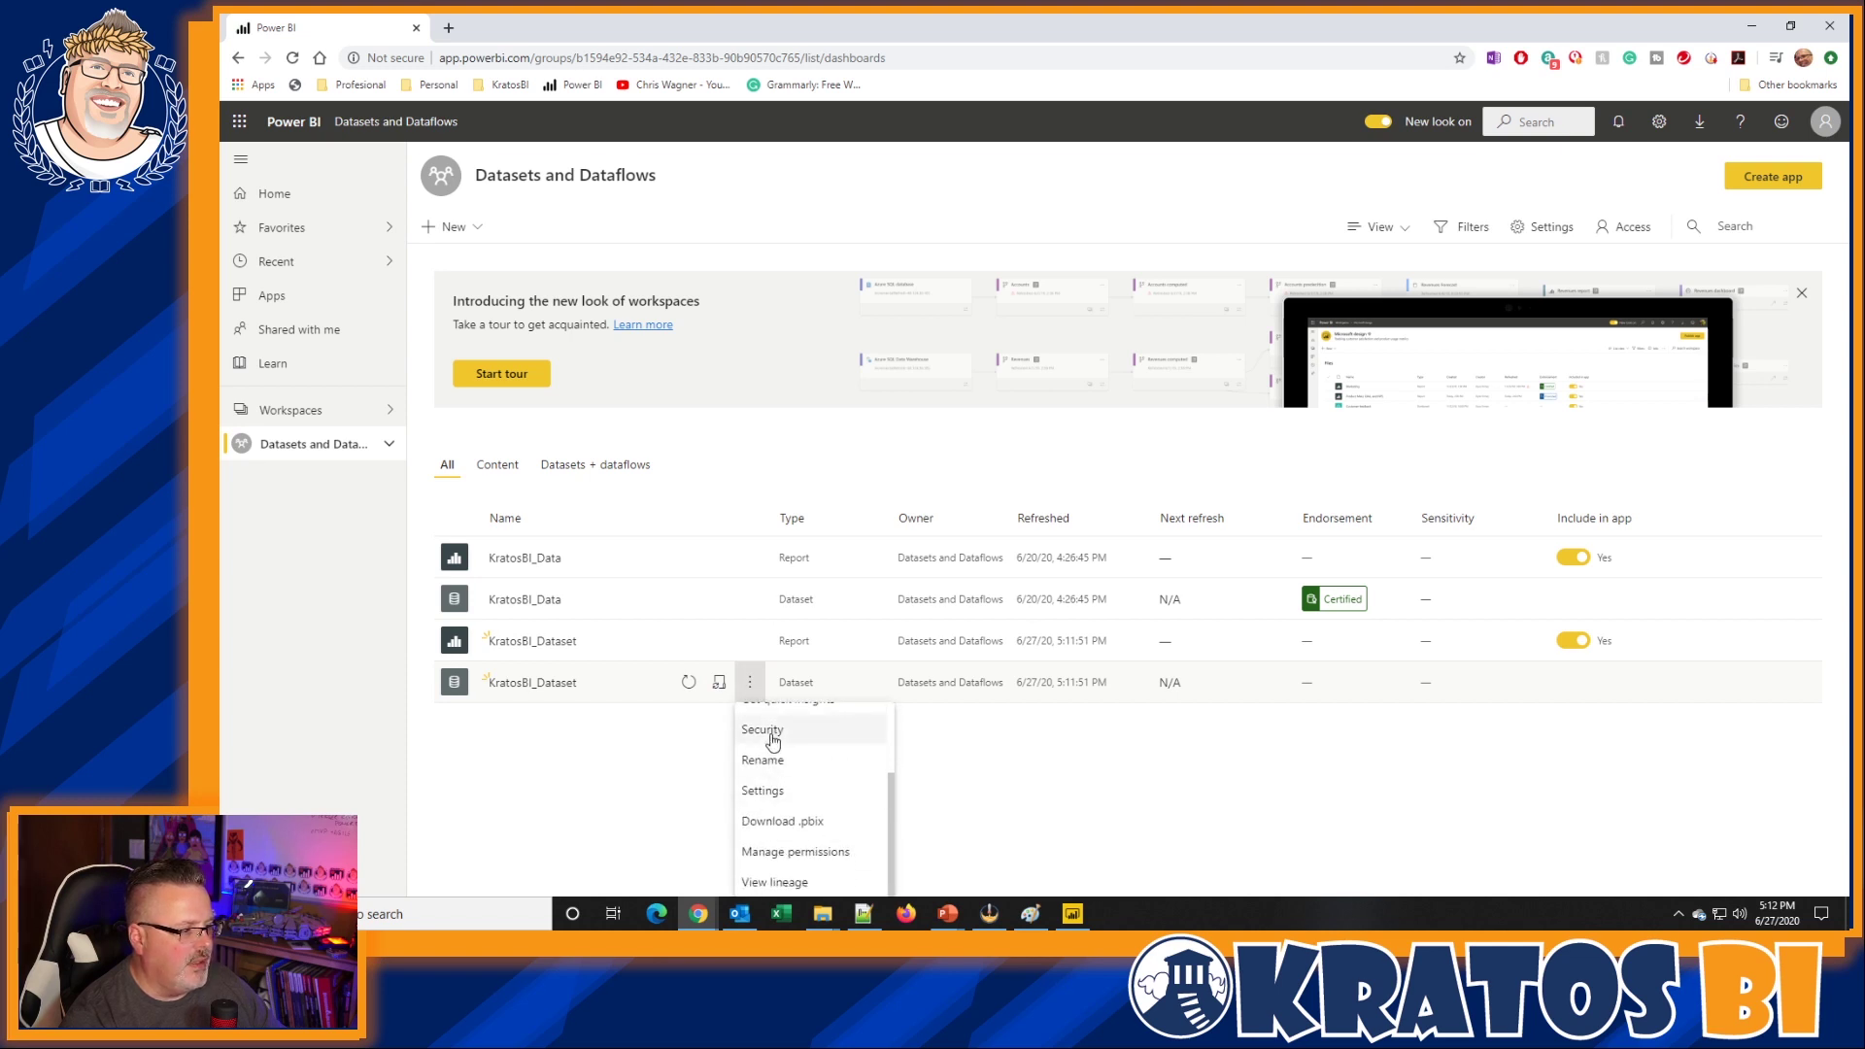
left_click(771, 795)
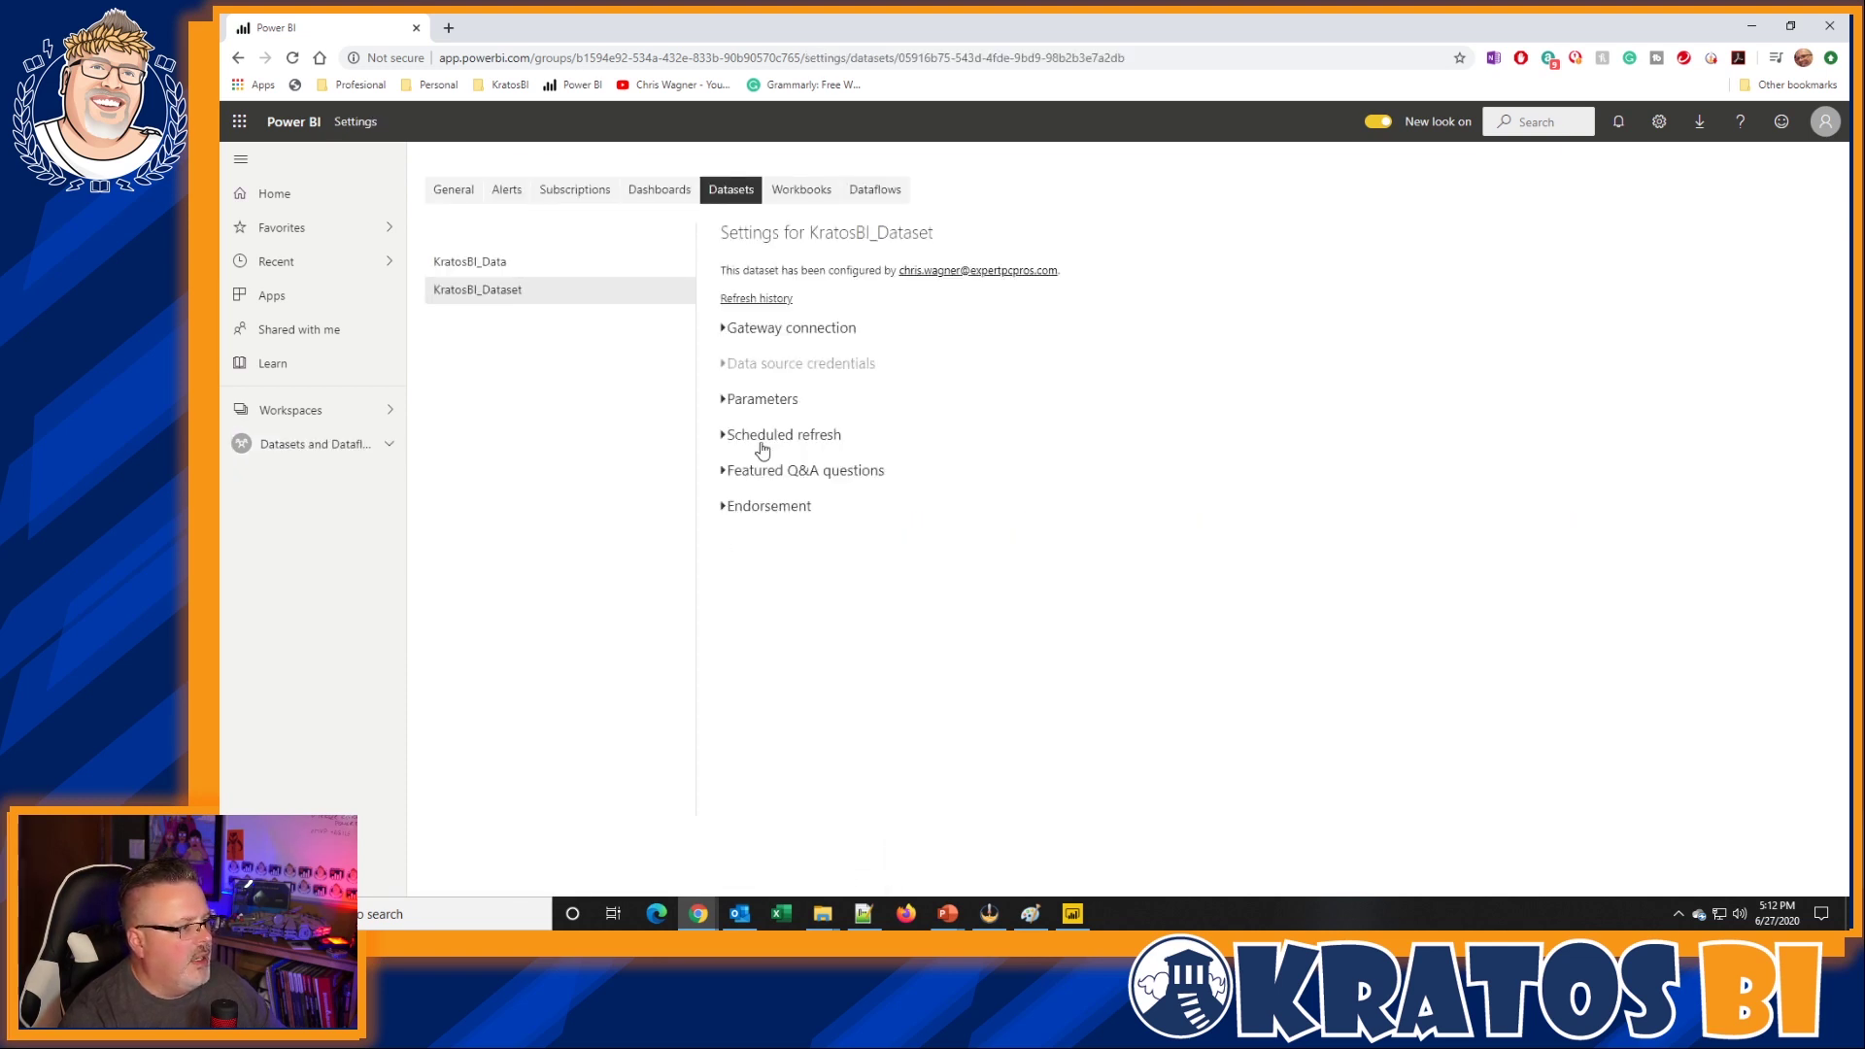
- Set the dataset's endorsement to Promoted, apply it and return to the Datasets and Dataflows workspace
left_click(768, 507)
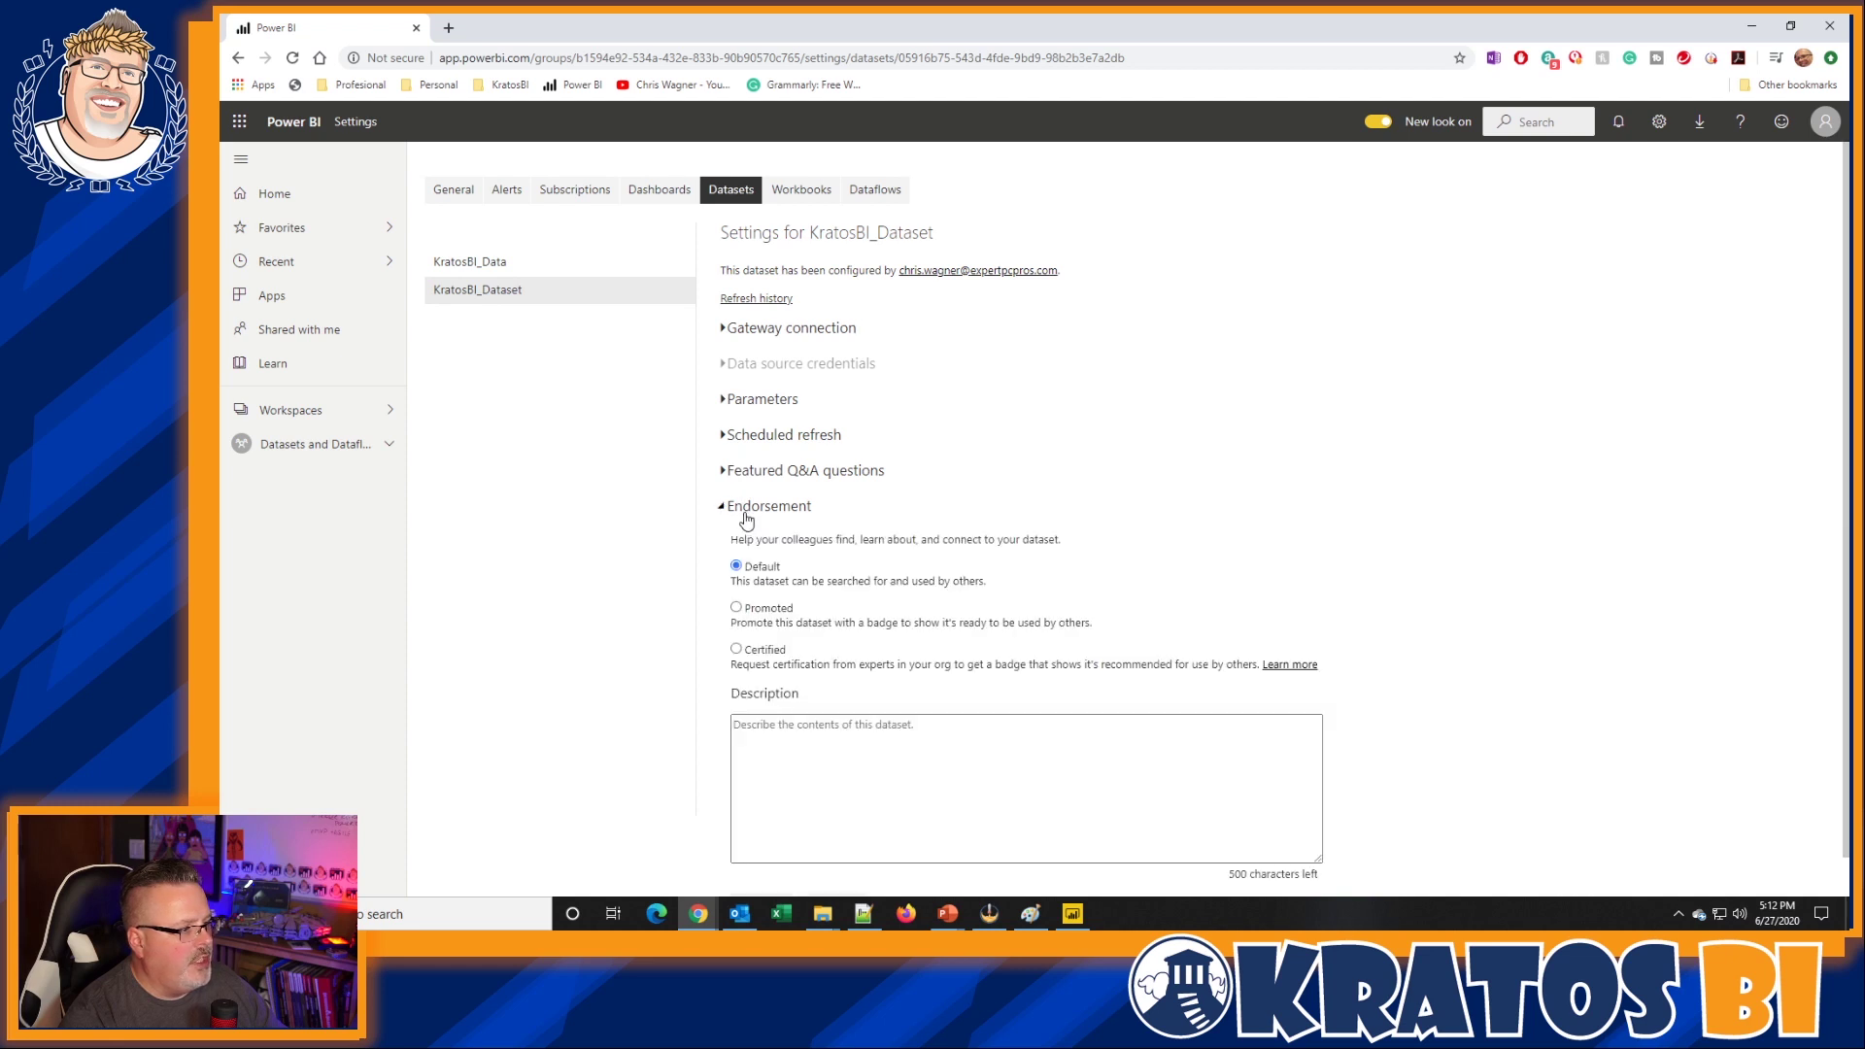
left_click(753, 612)
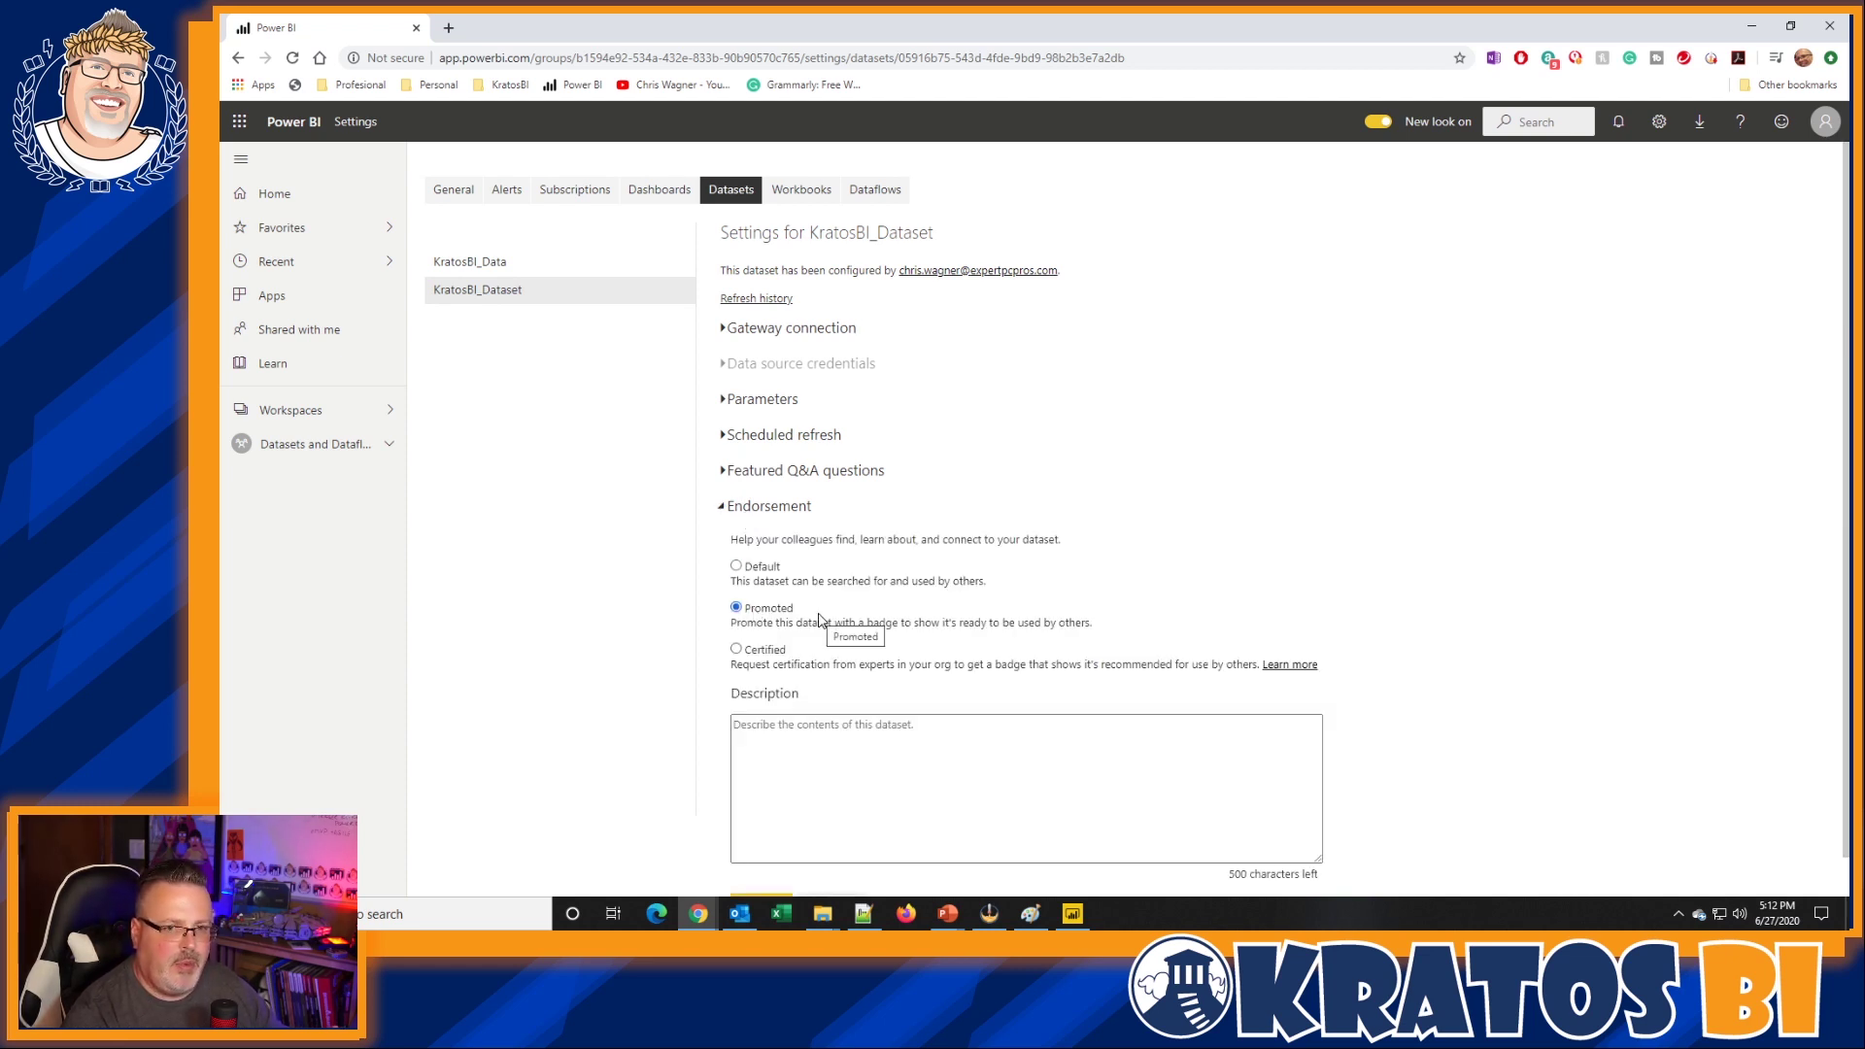
scroll(1315, 642, "down", 1)
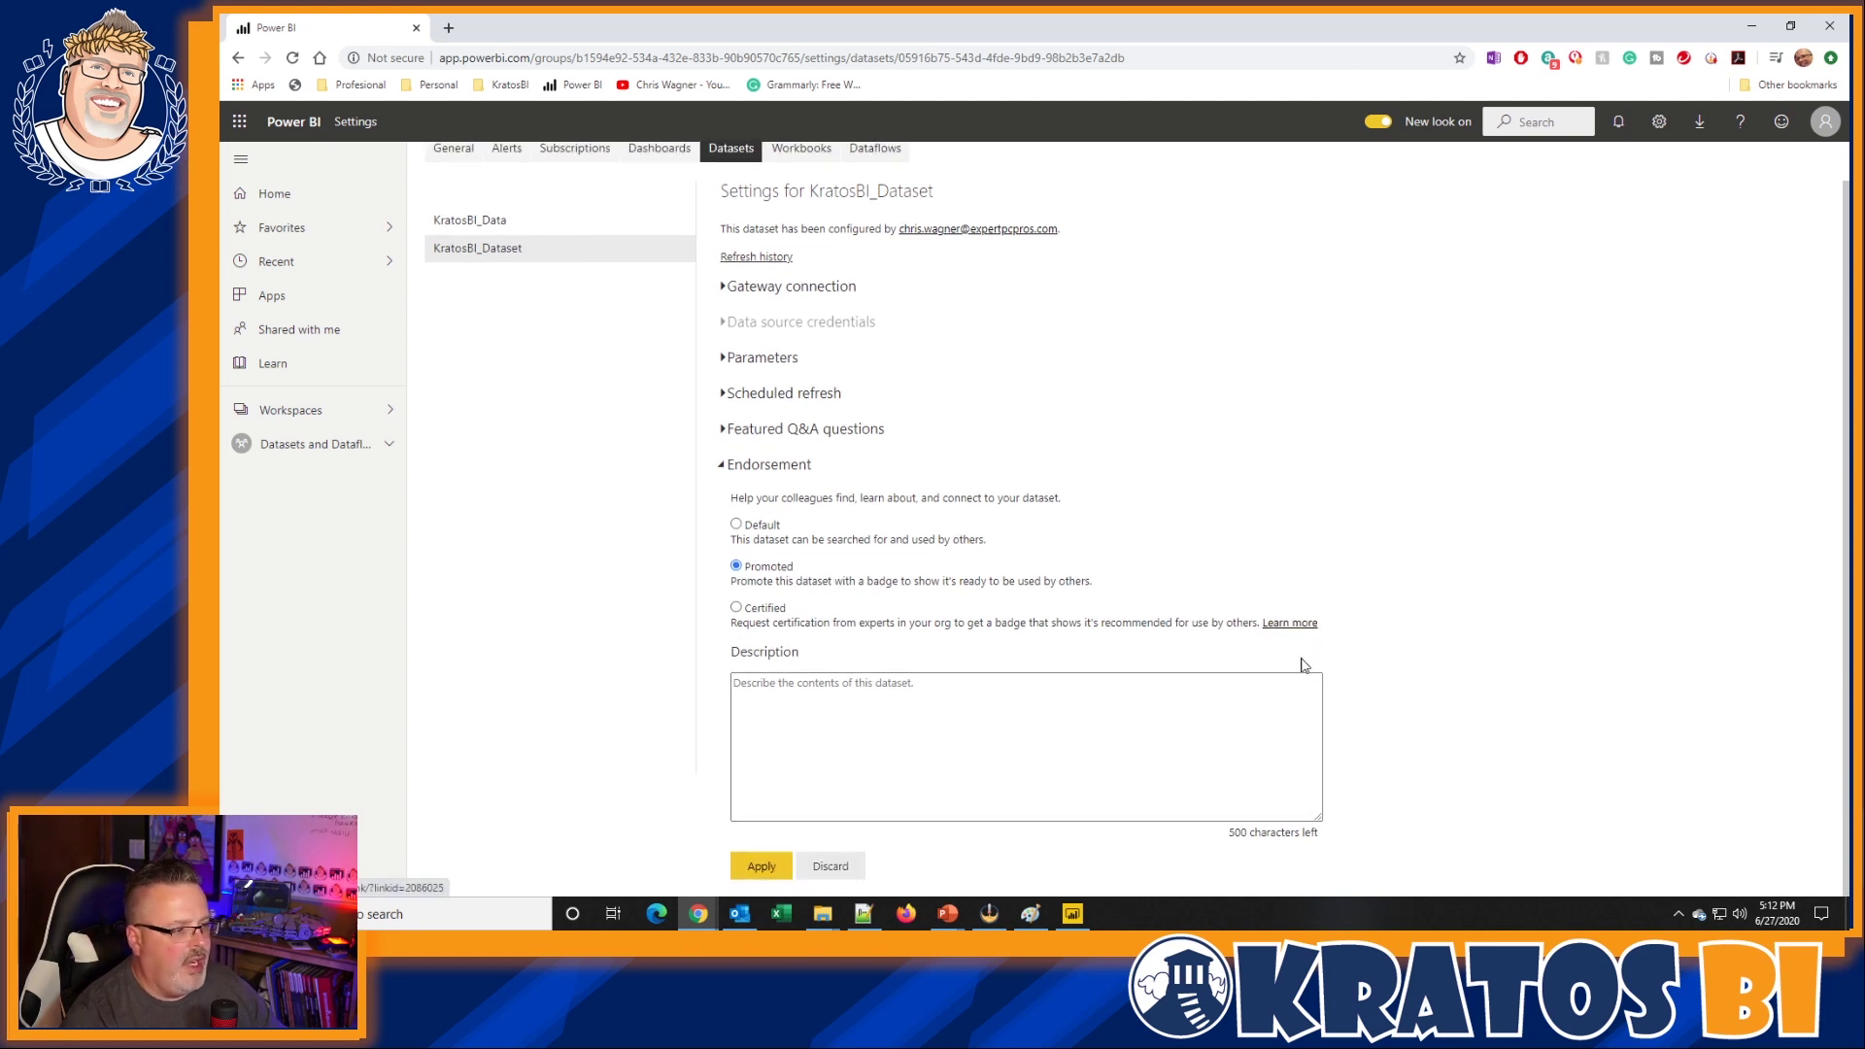
left_click(777, 870)
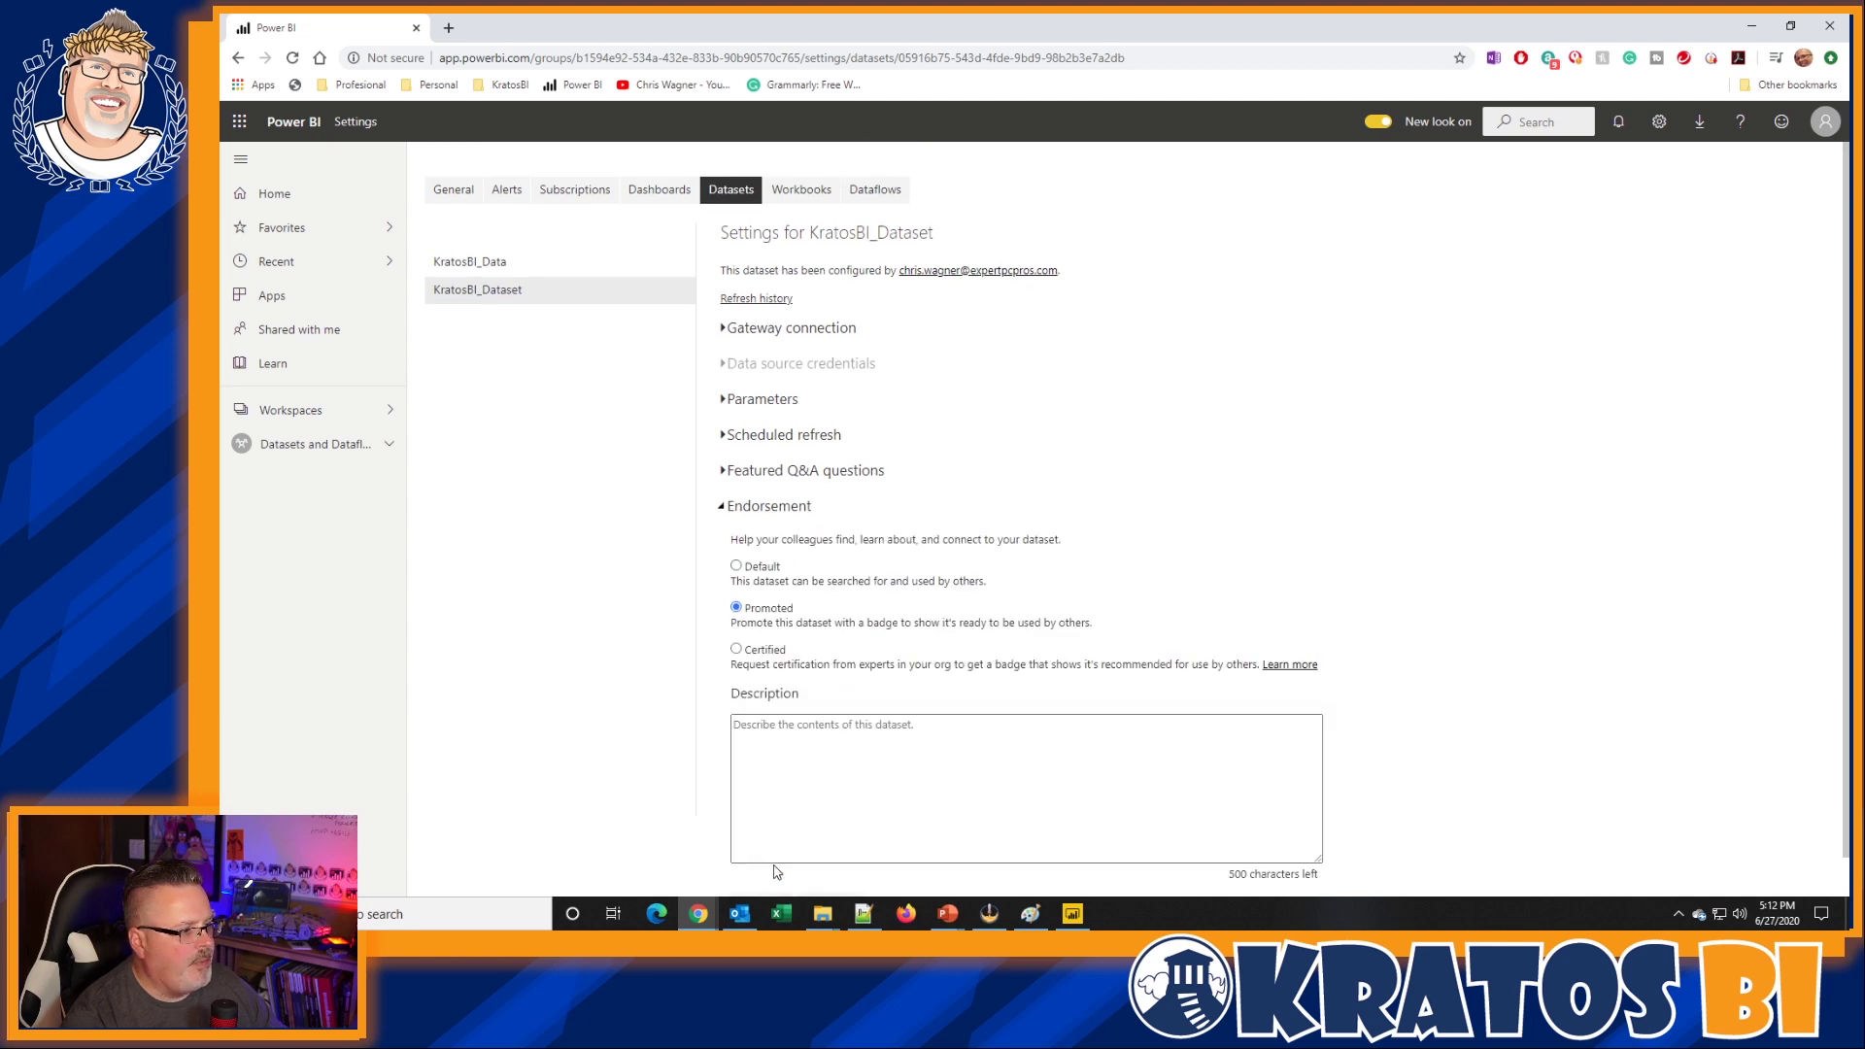
left_click(325, 444)
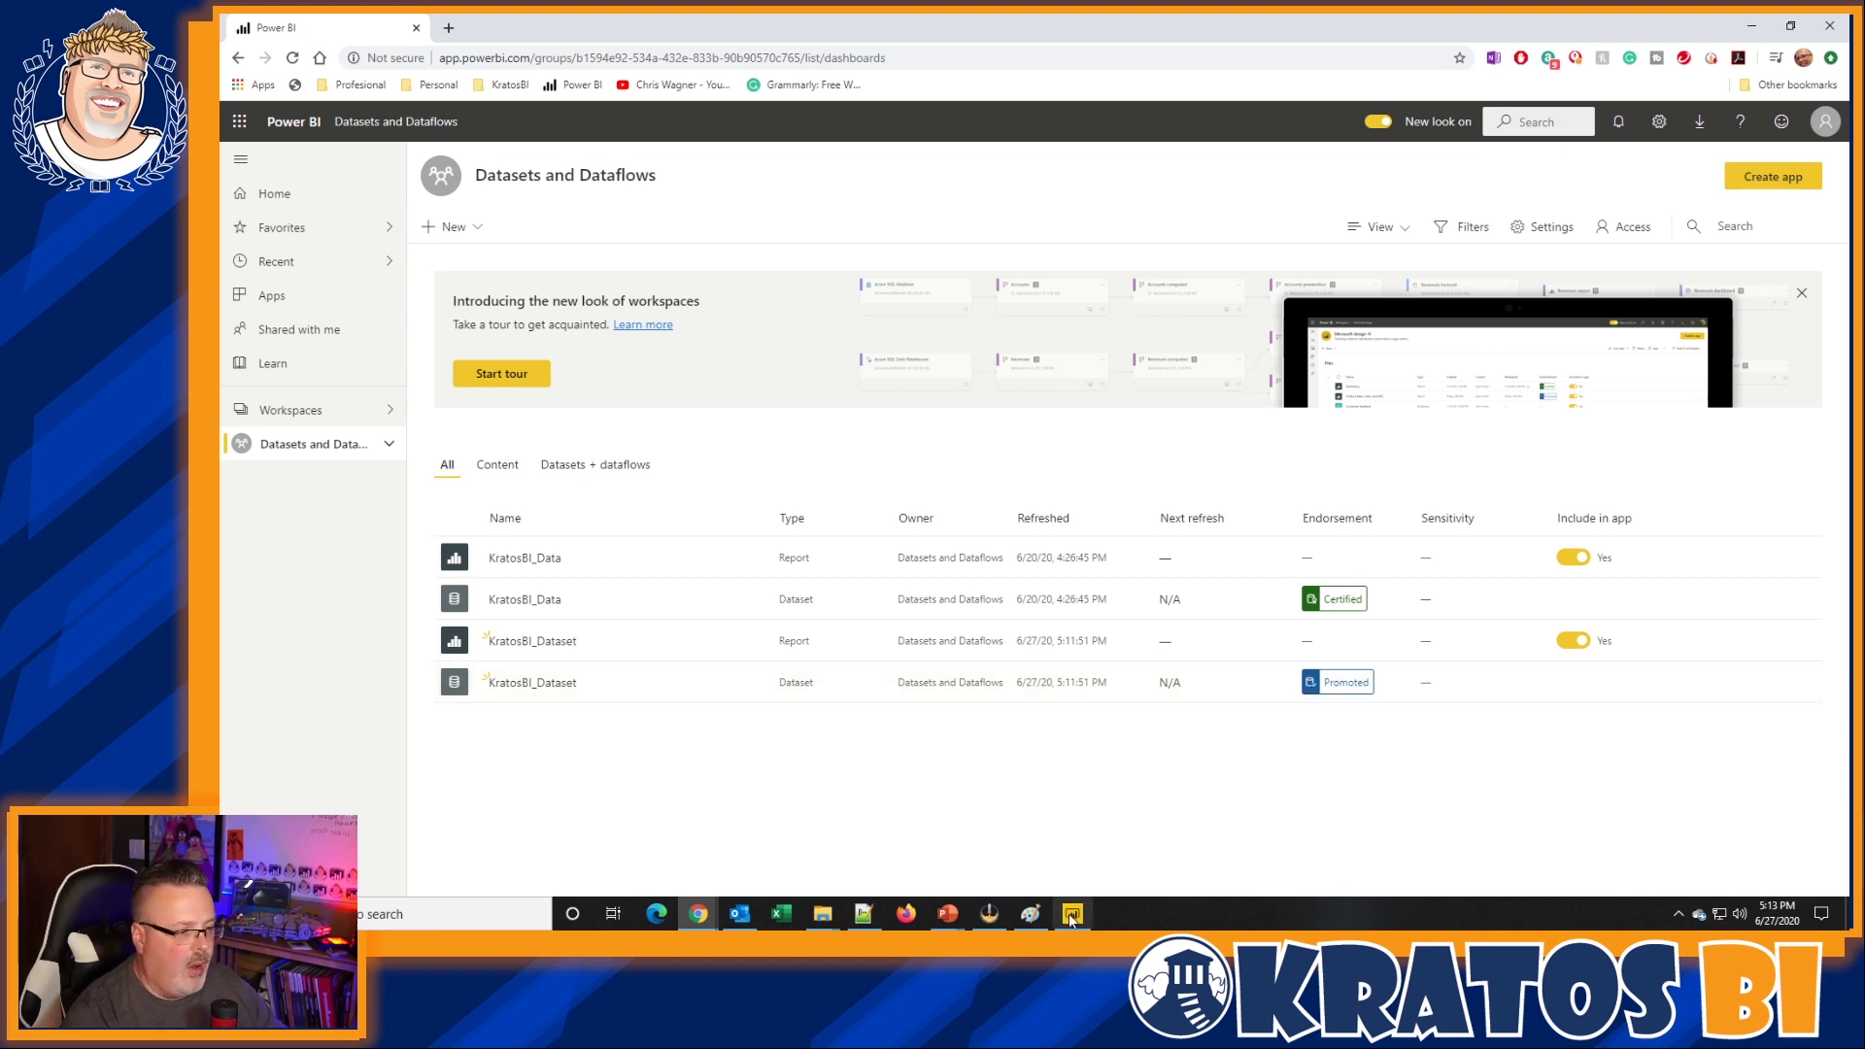
- Switch to Power BI Desktop, dismiss the publishing dialog and close the KratosBI_Dataset file without saving changes
mouse_move(1064, 919)
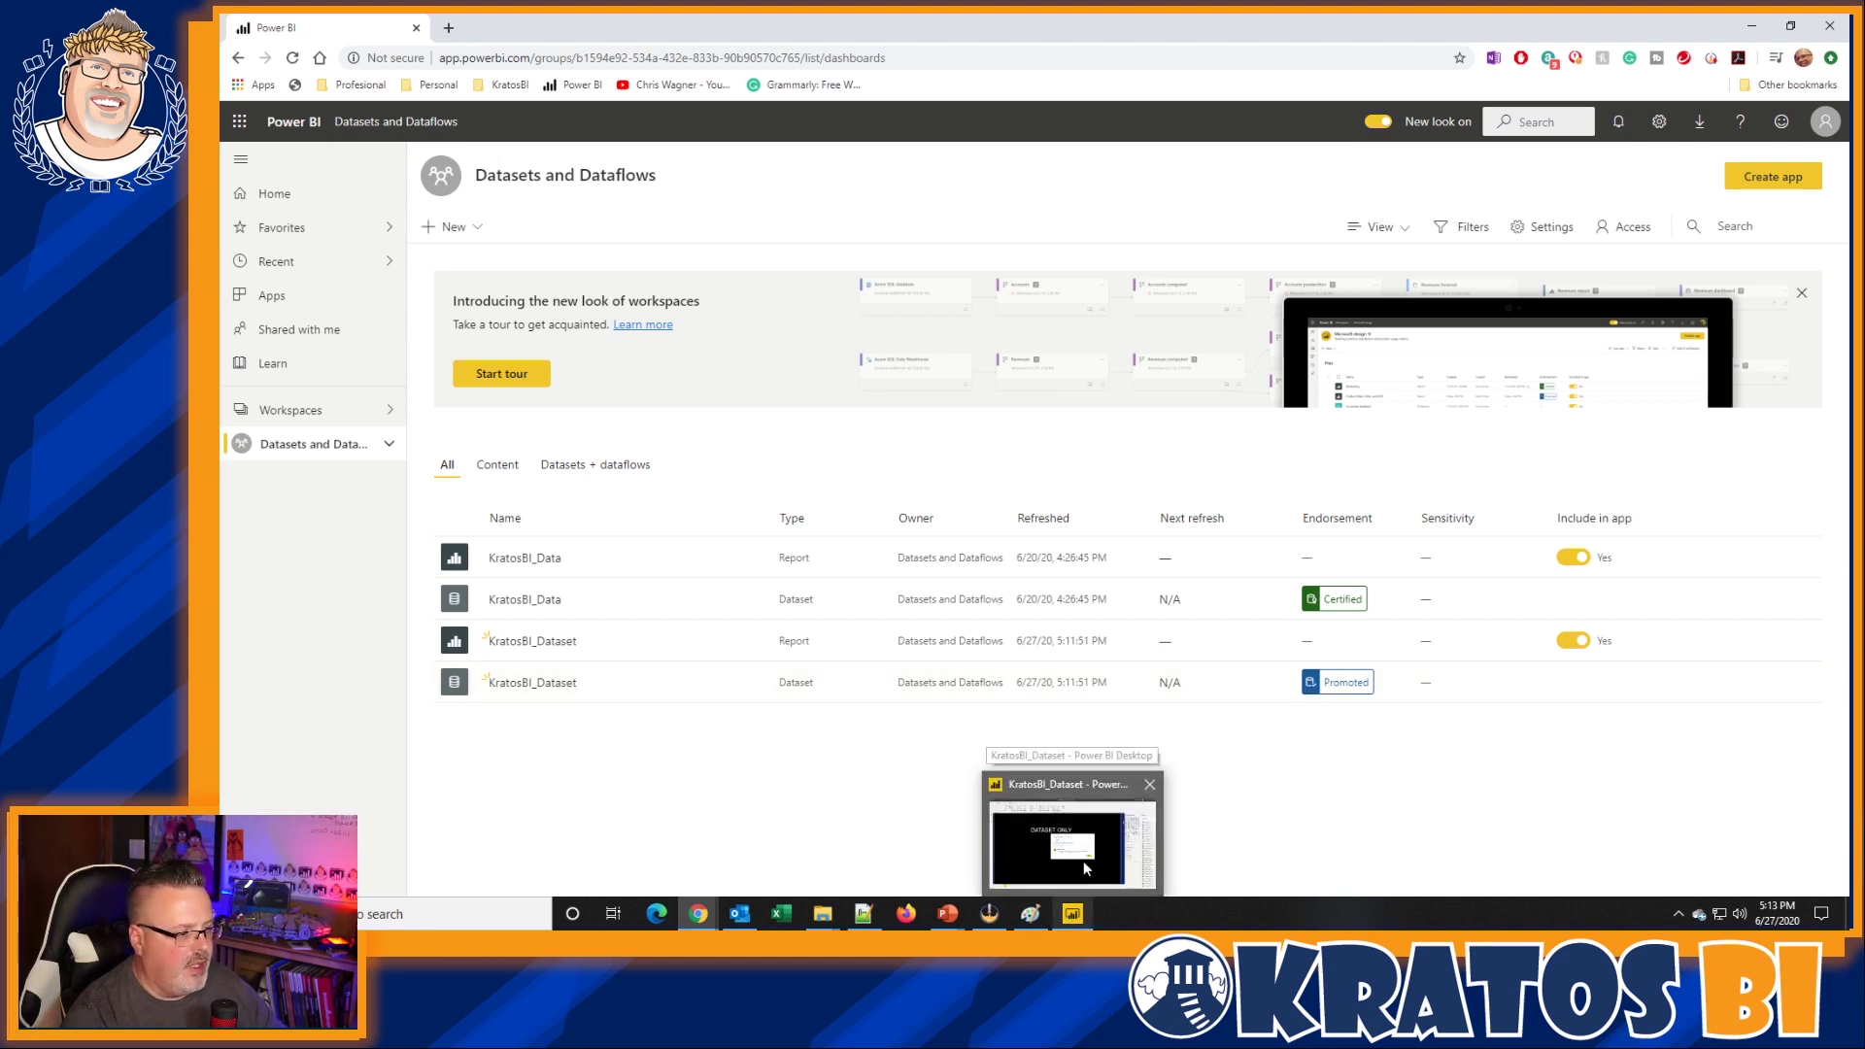
left_click(1083, 877)
left_click(1189, 573)
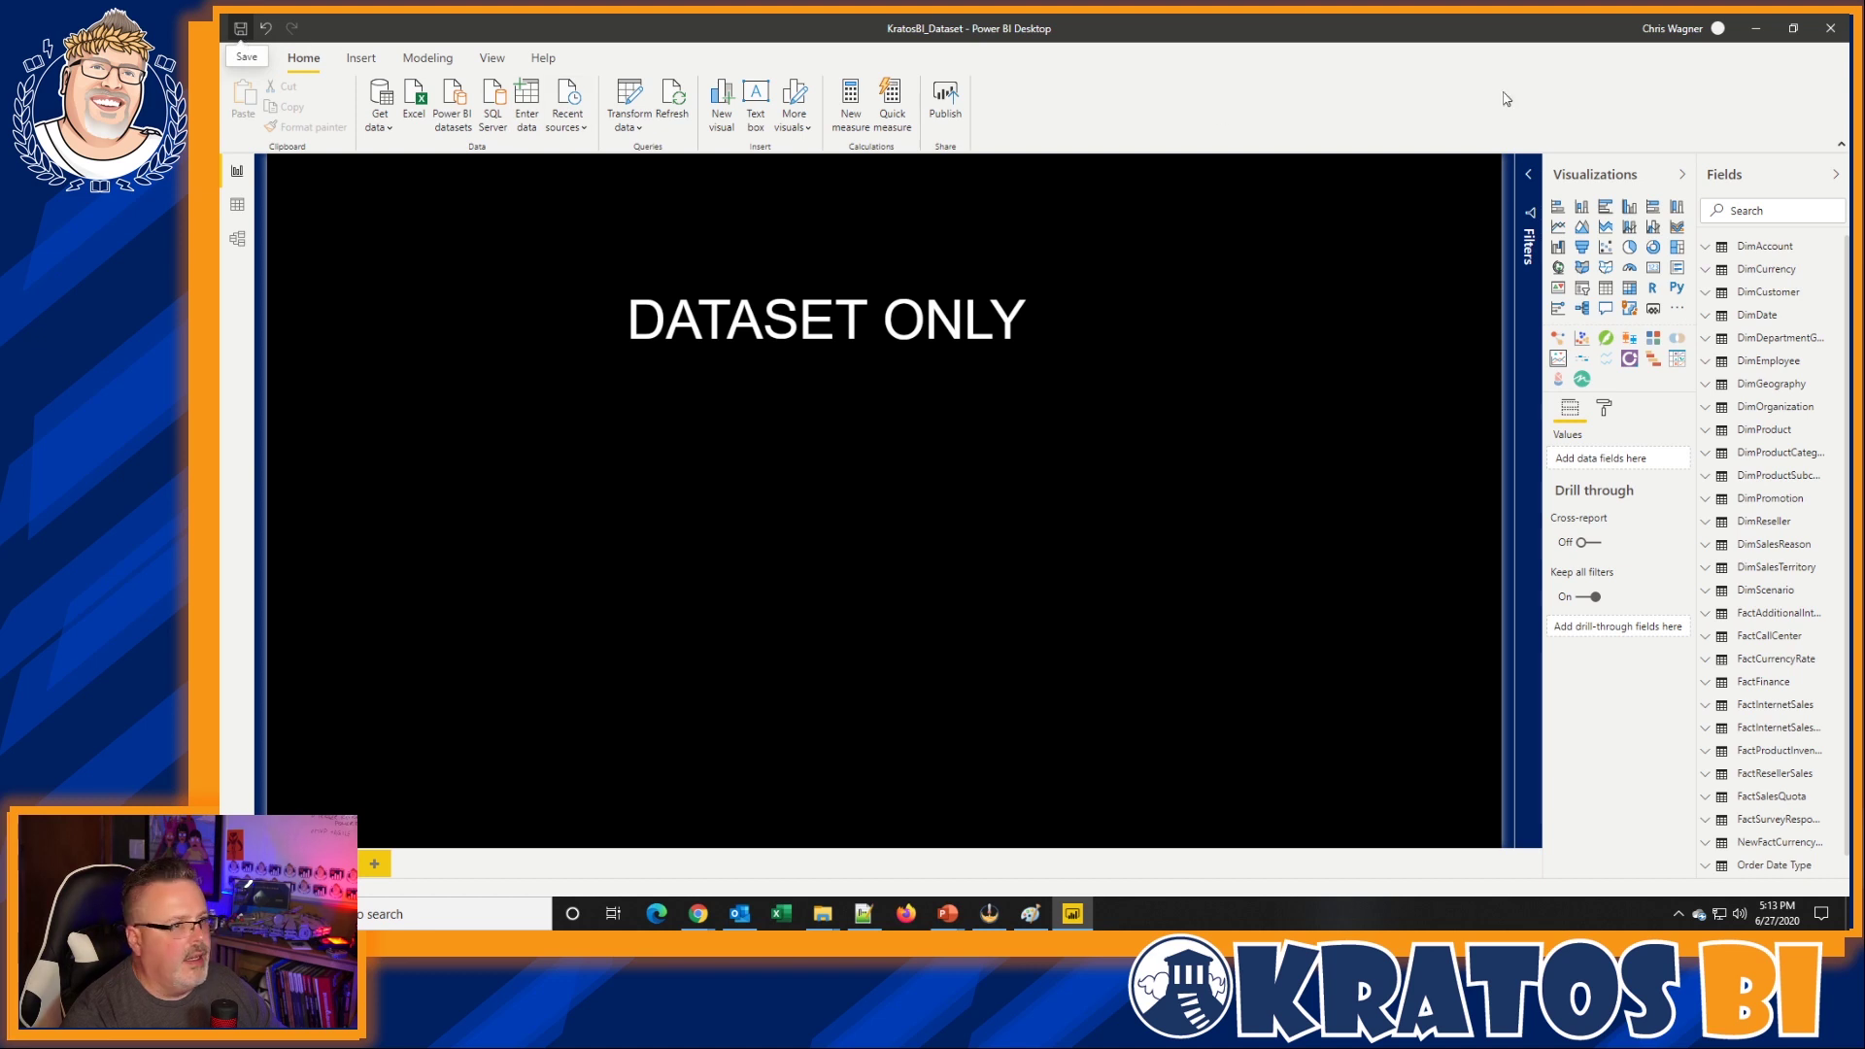
left_click(1830, 28)
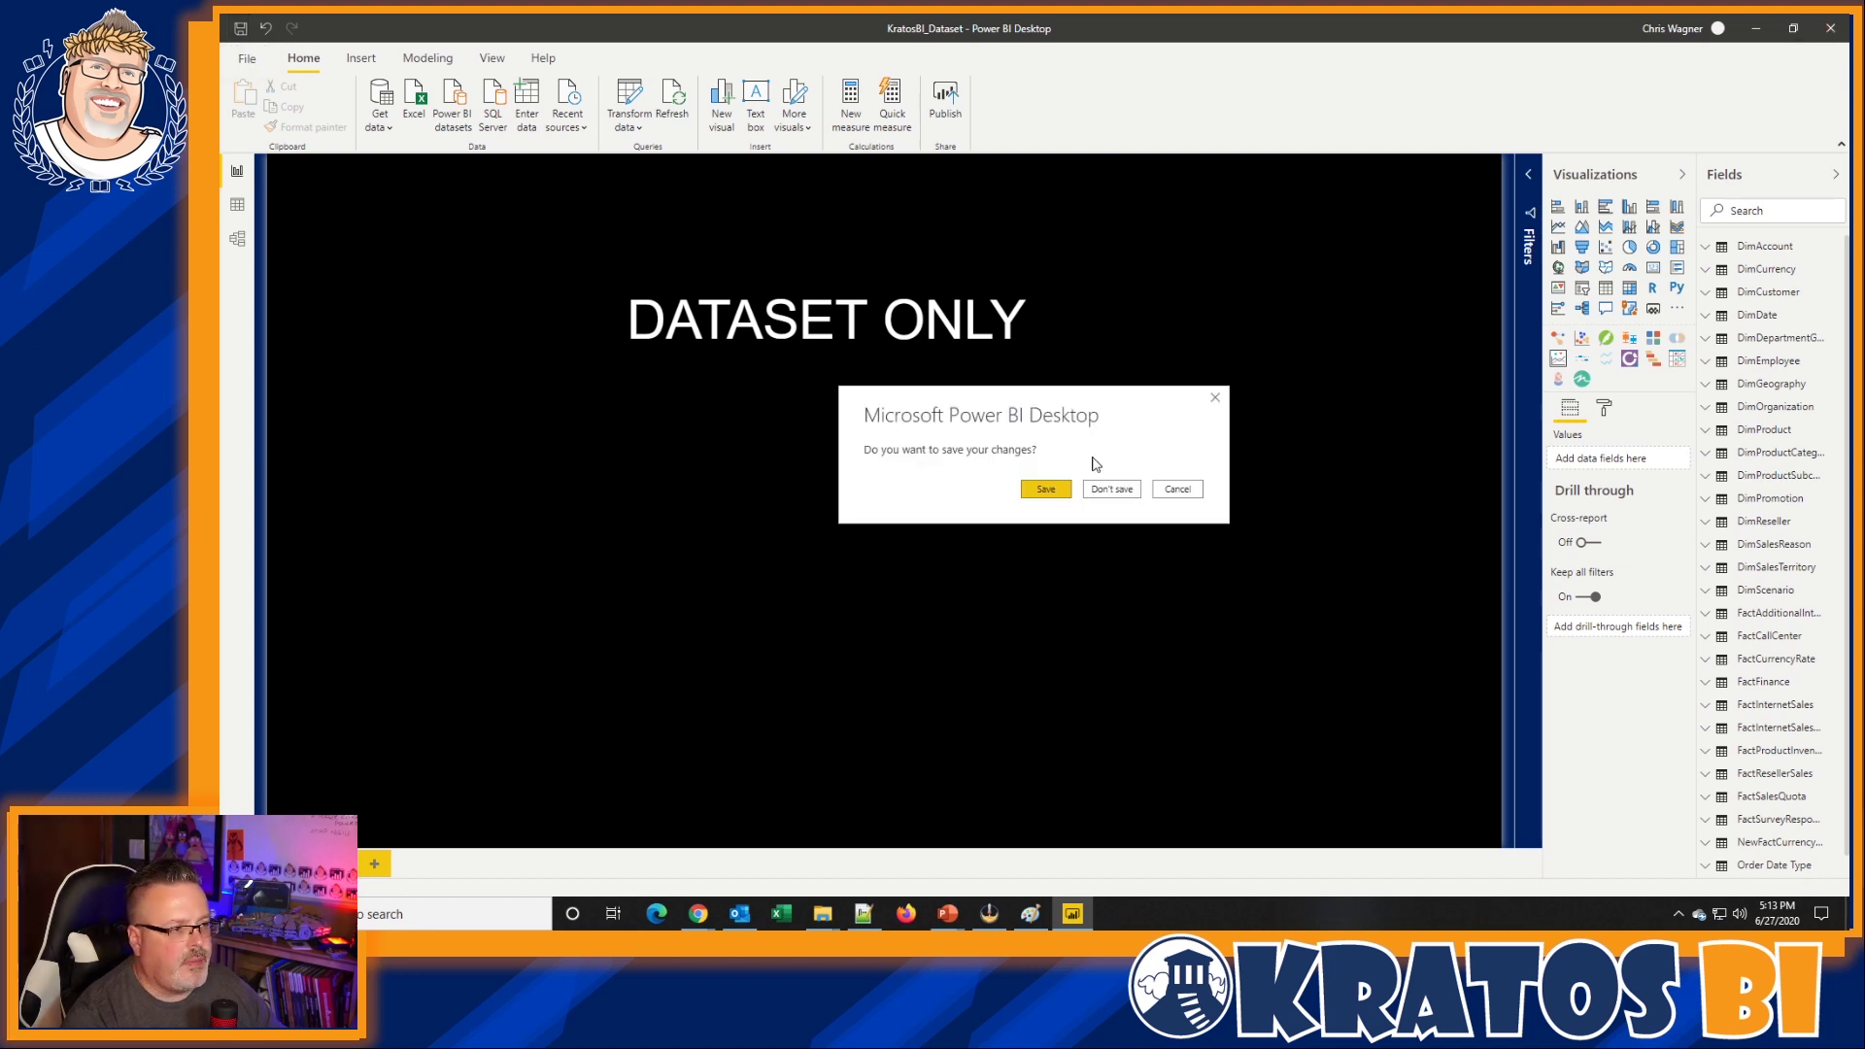
left_click(1108, 491)
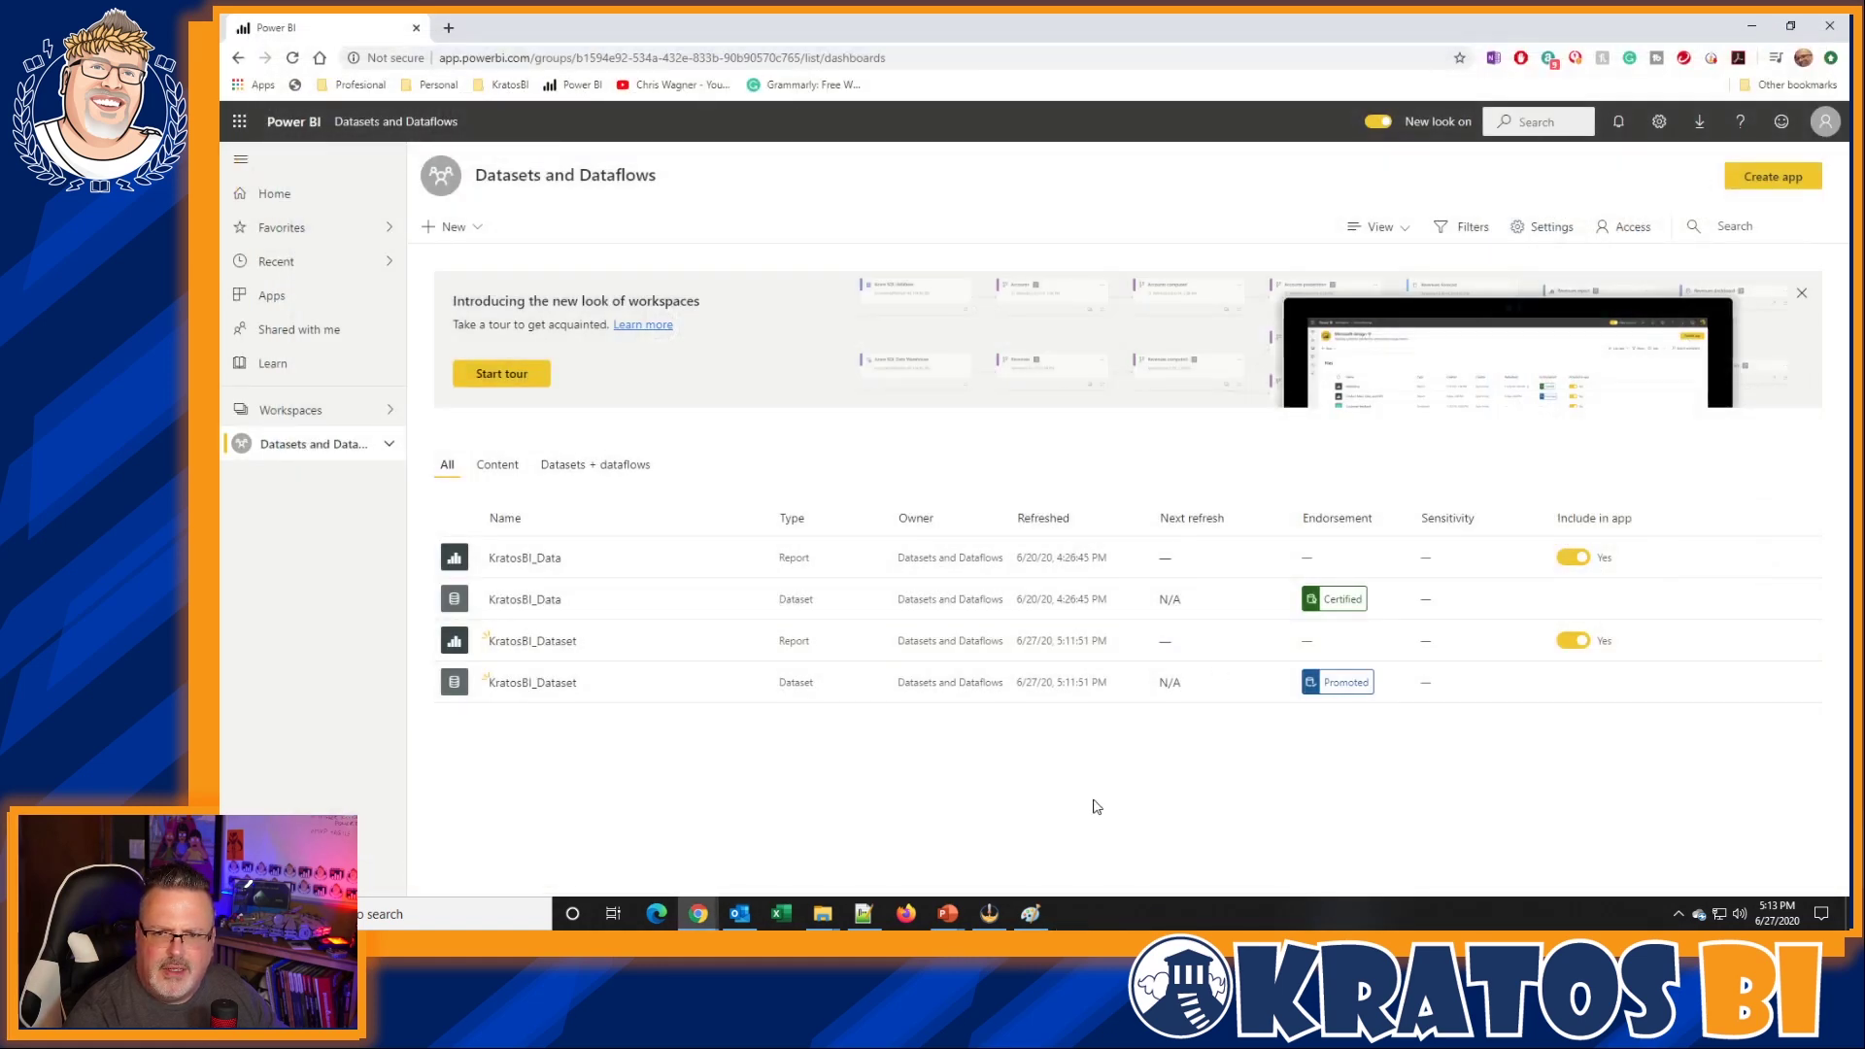
- Search Windows for "powe" and start a new Power BI Desktop session
left_click(469, 917)
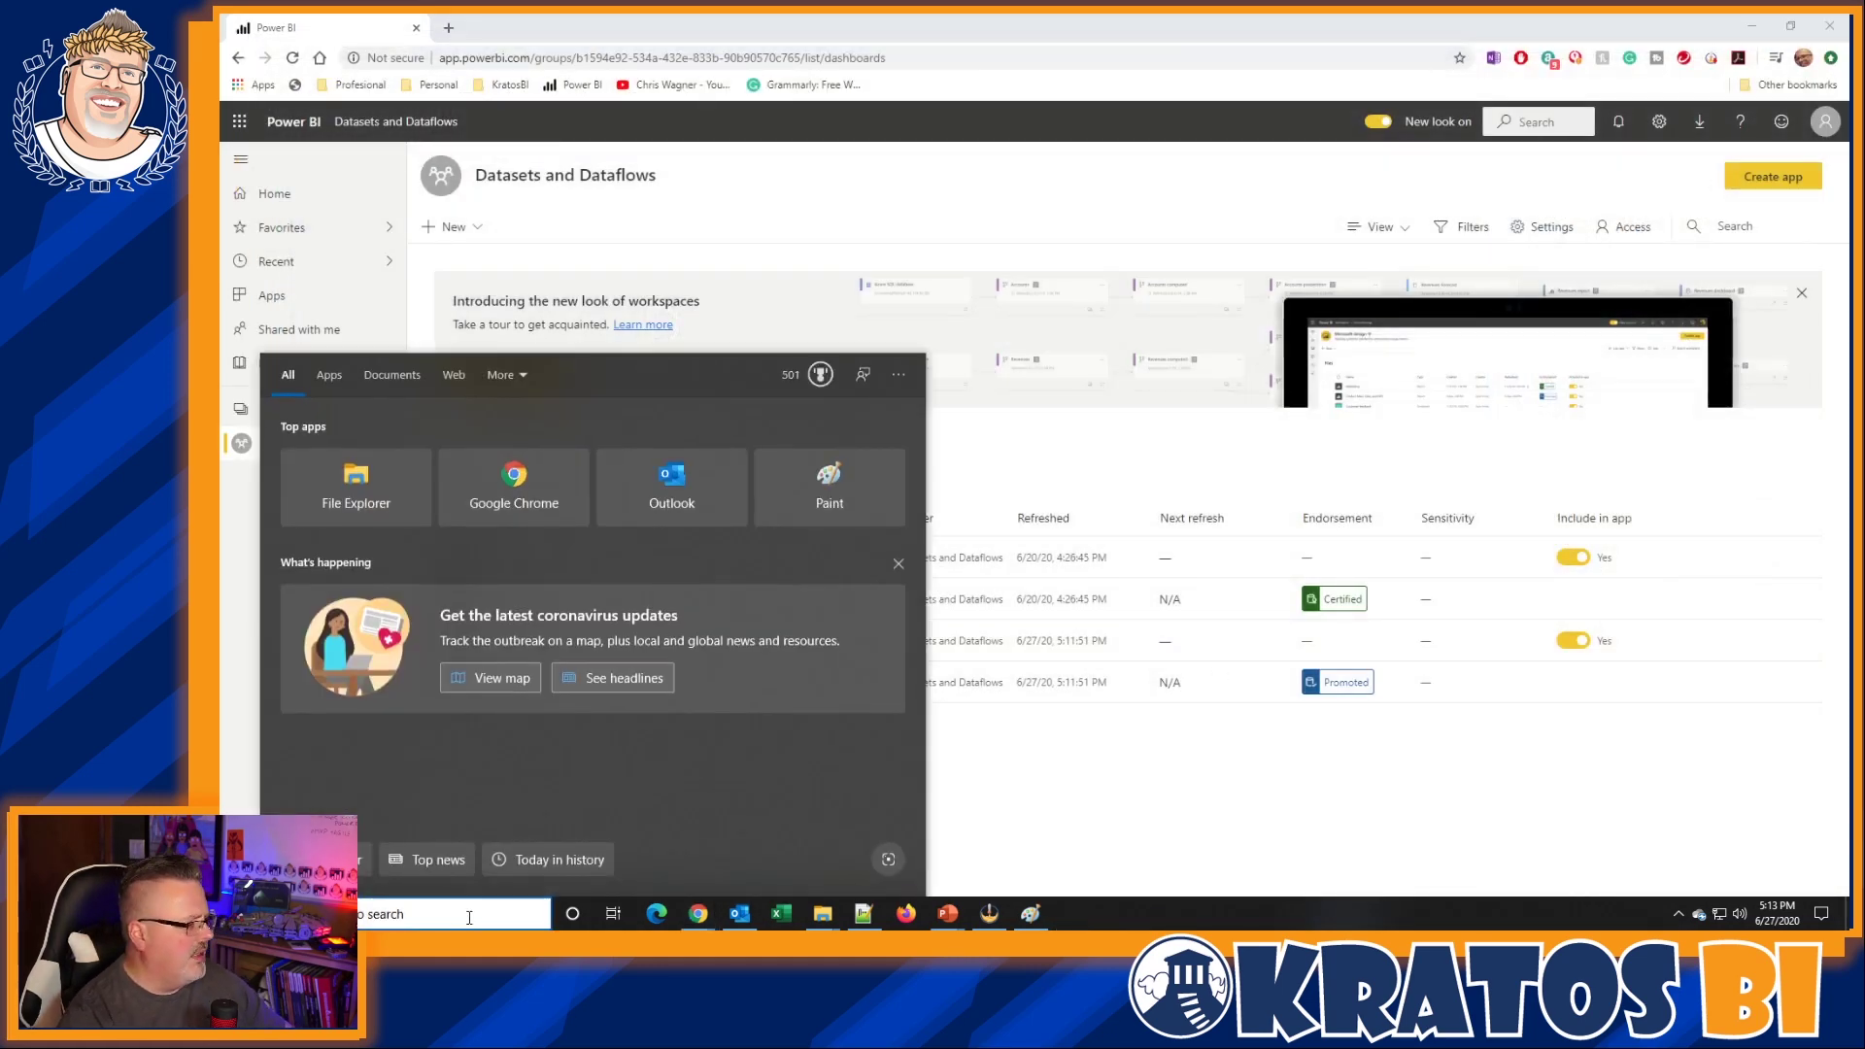
type("powe")
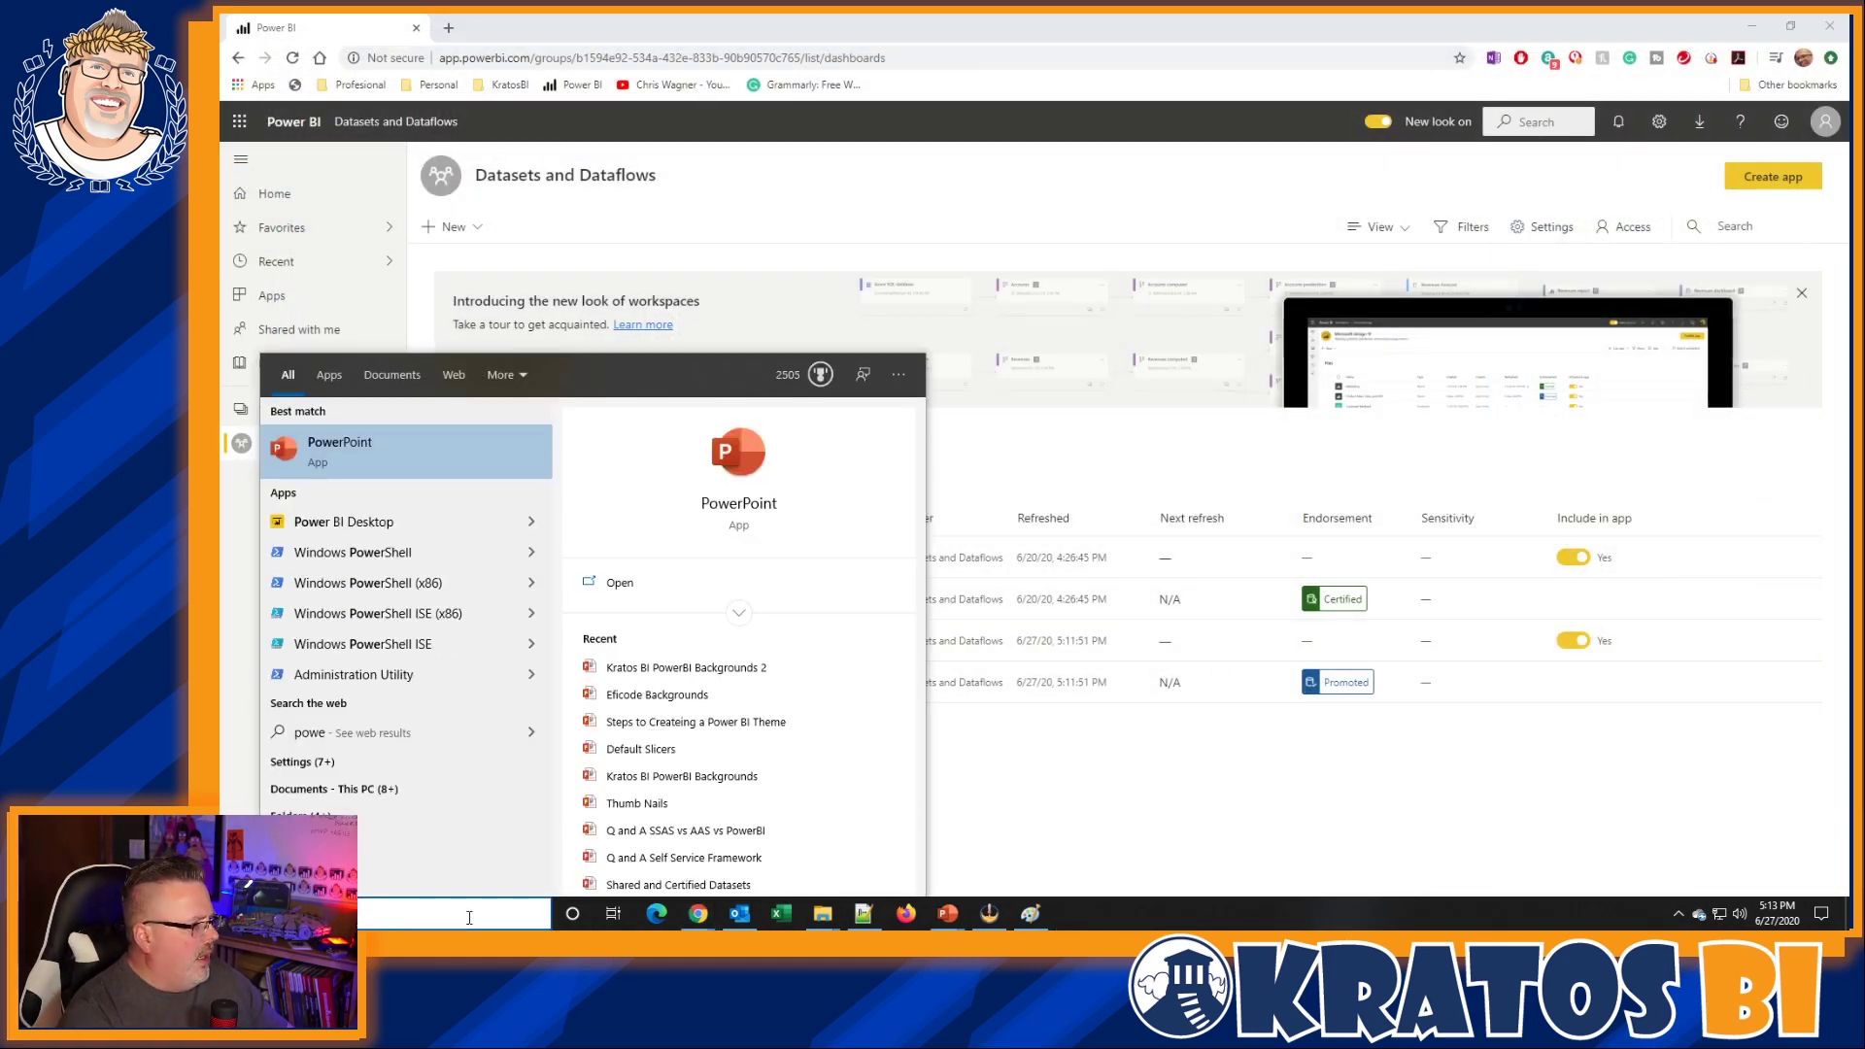
key("Down")
key("Escape")
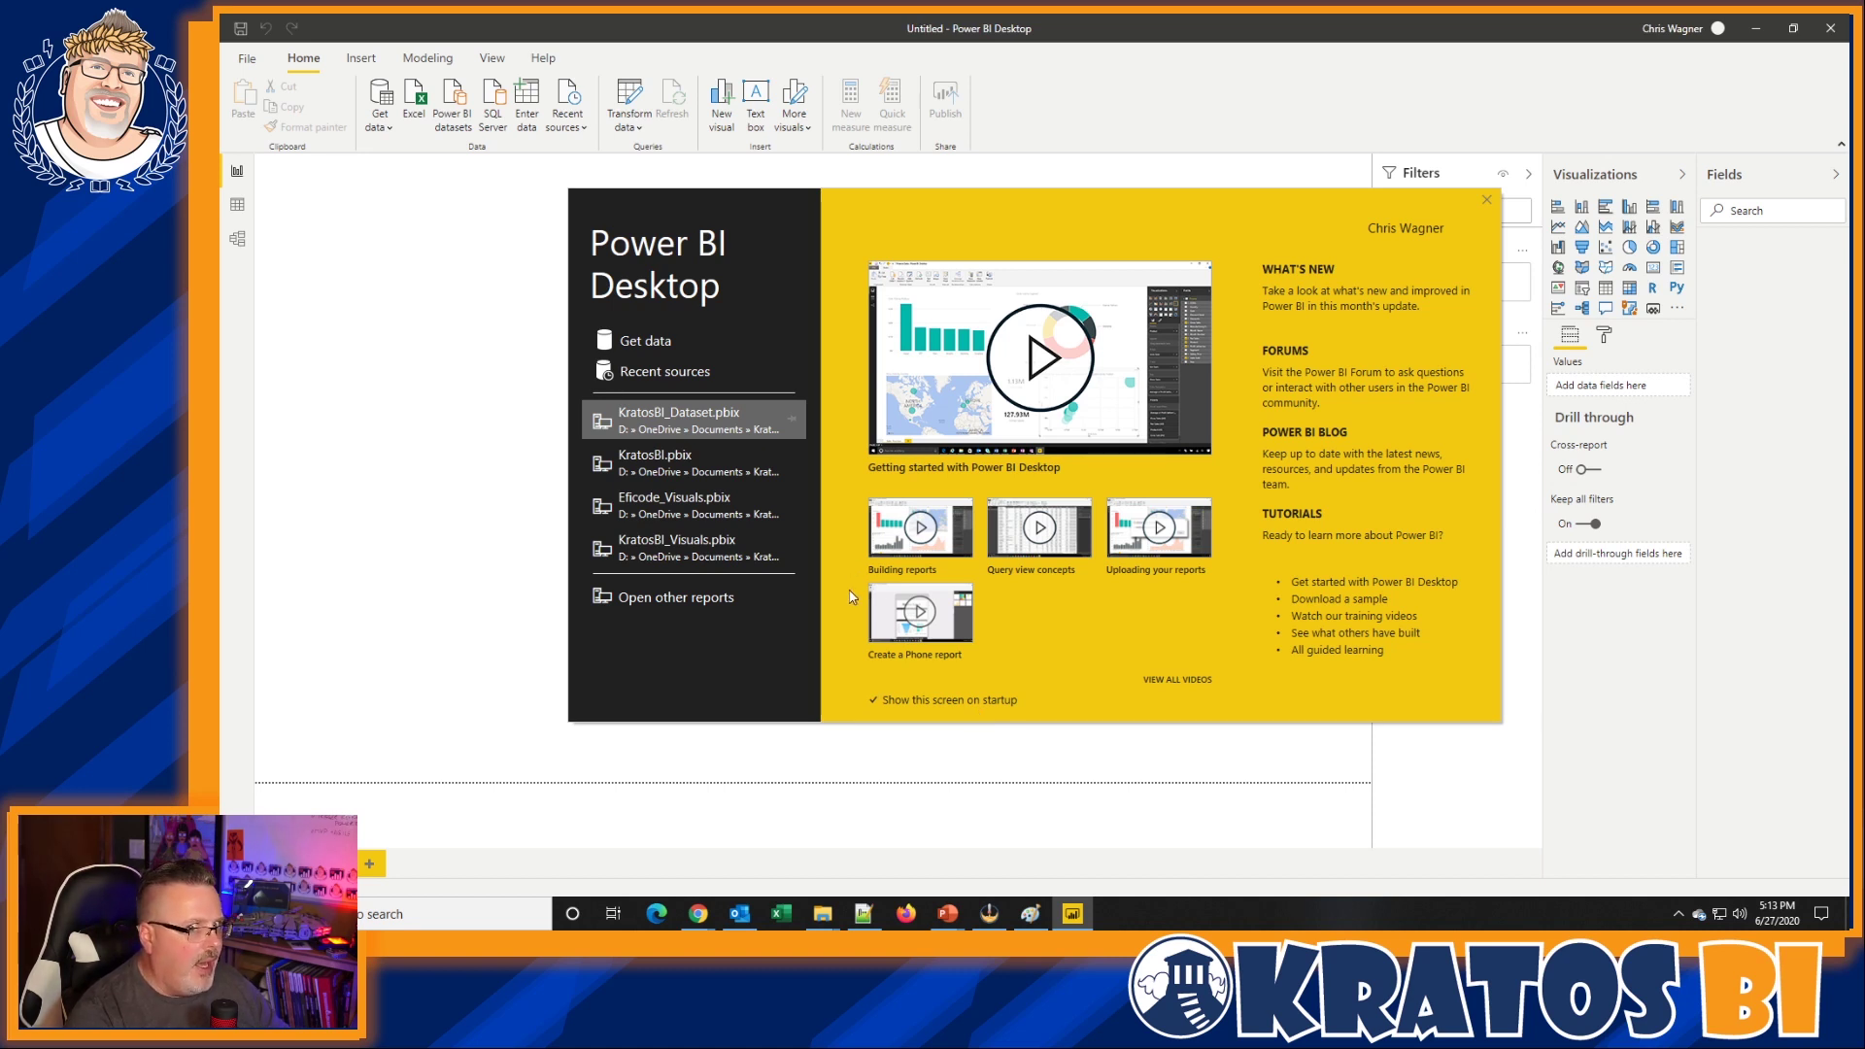
- Open the recent file KratosBI.pbix and decline installation of the required R packages
left_click(750, 469)
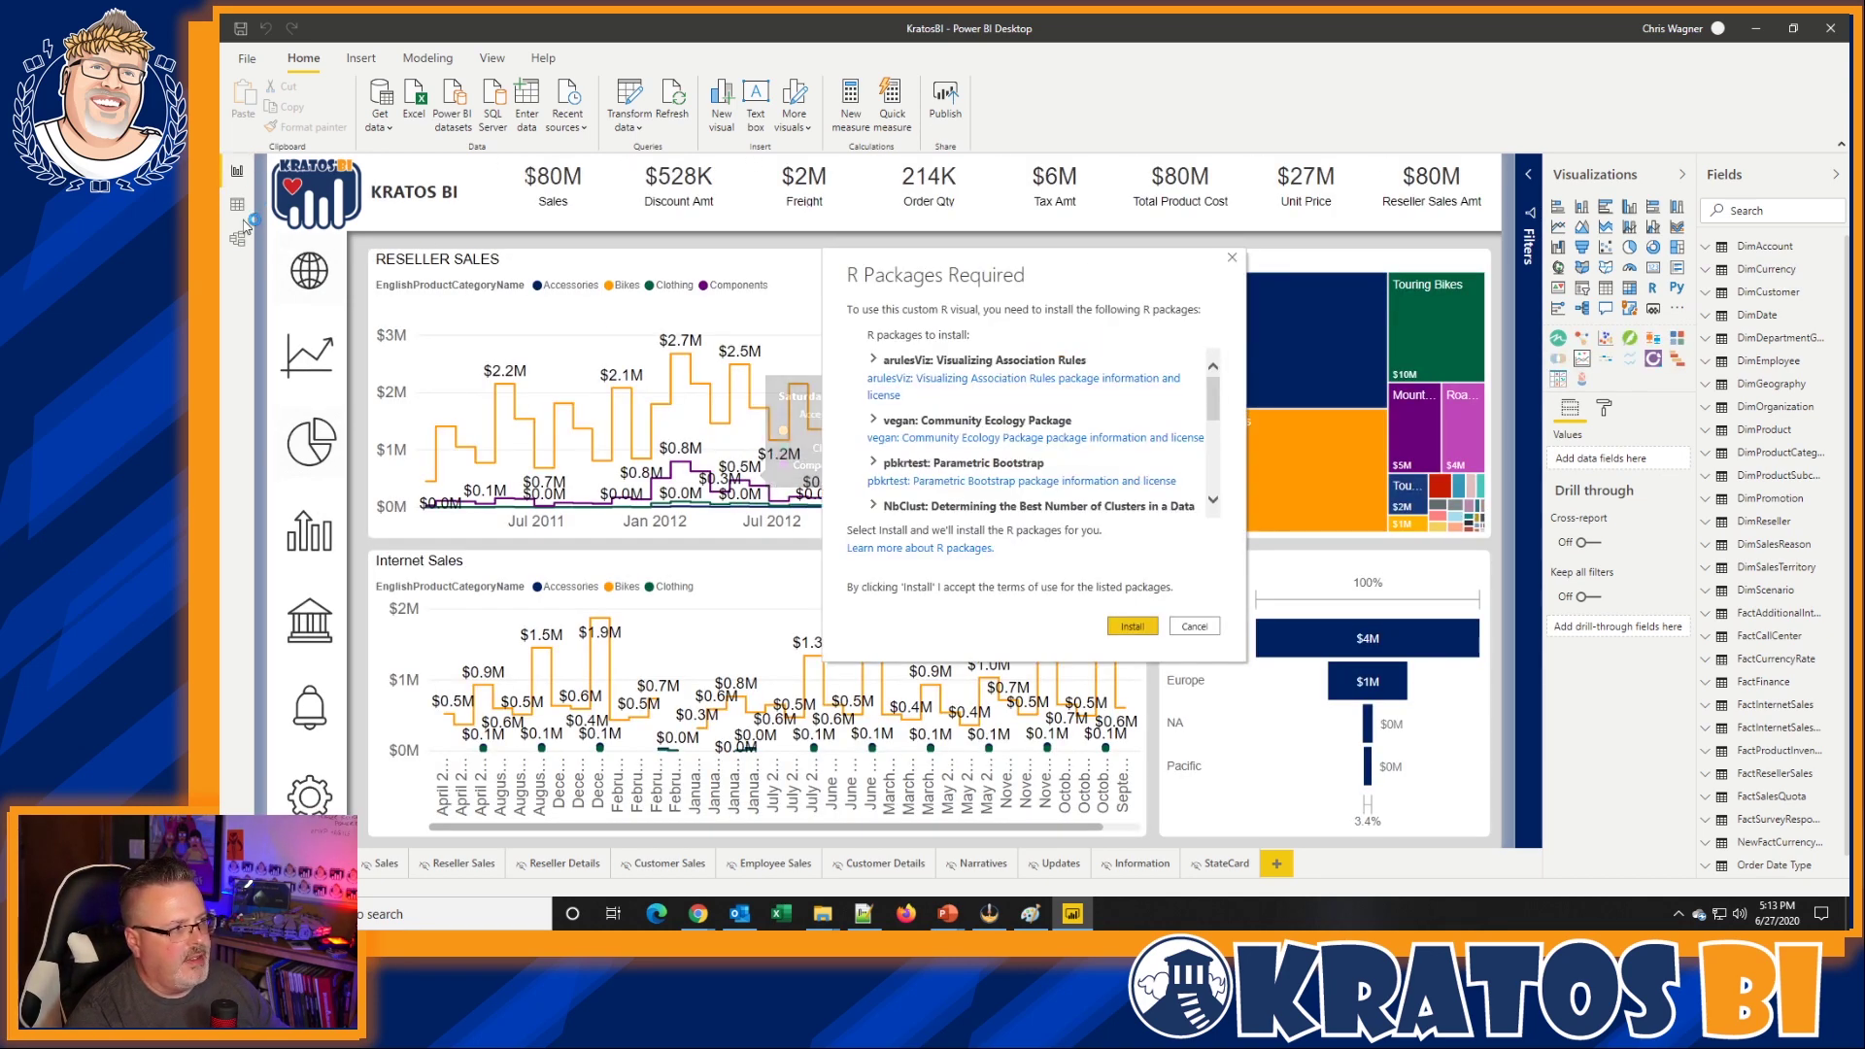
left_click(1194, 627)
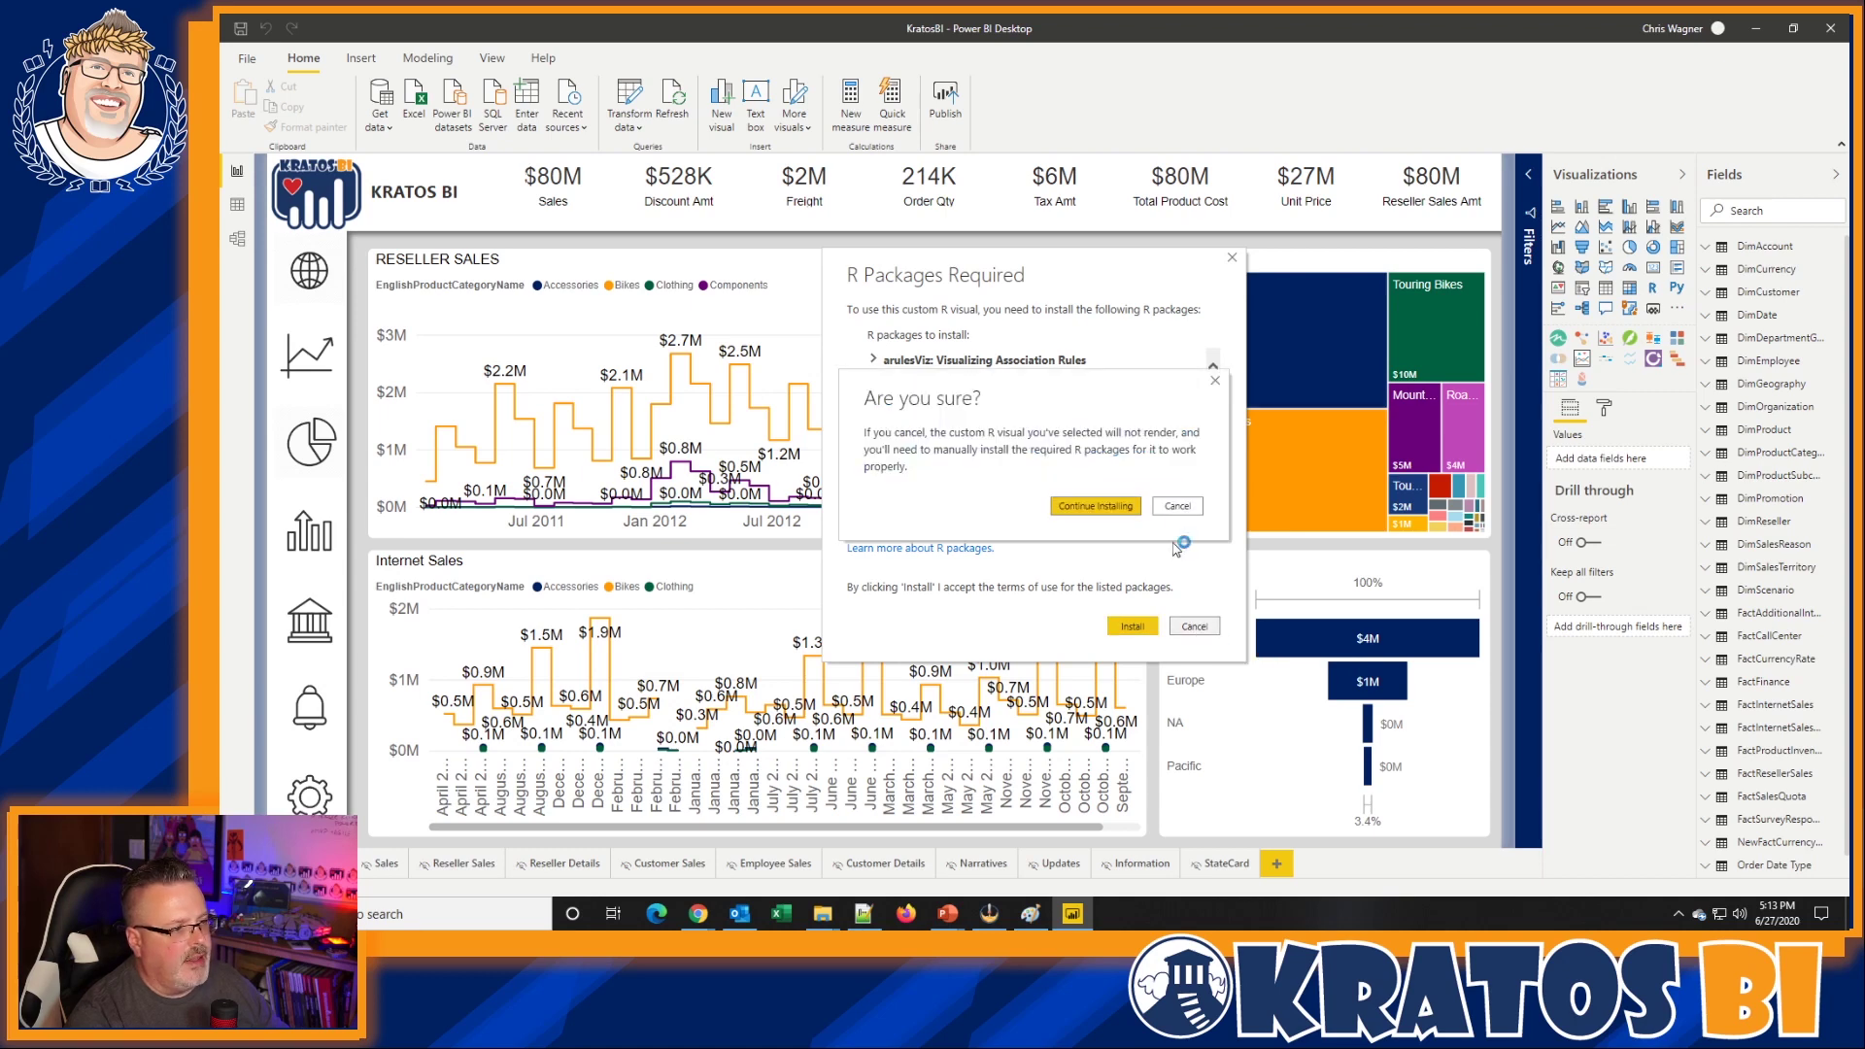
left_click(1179, 506)
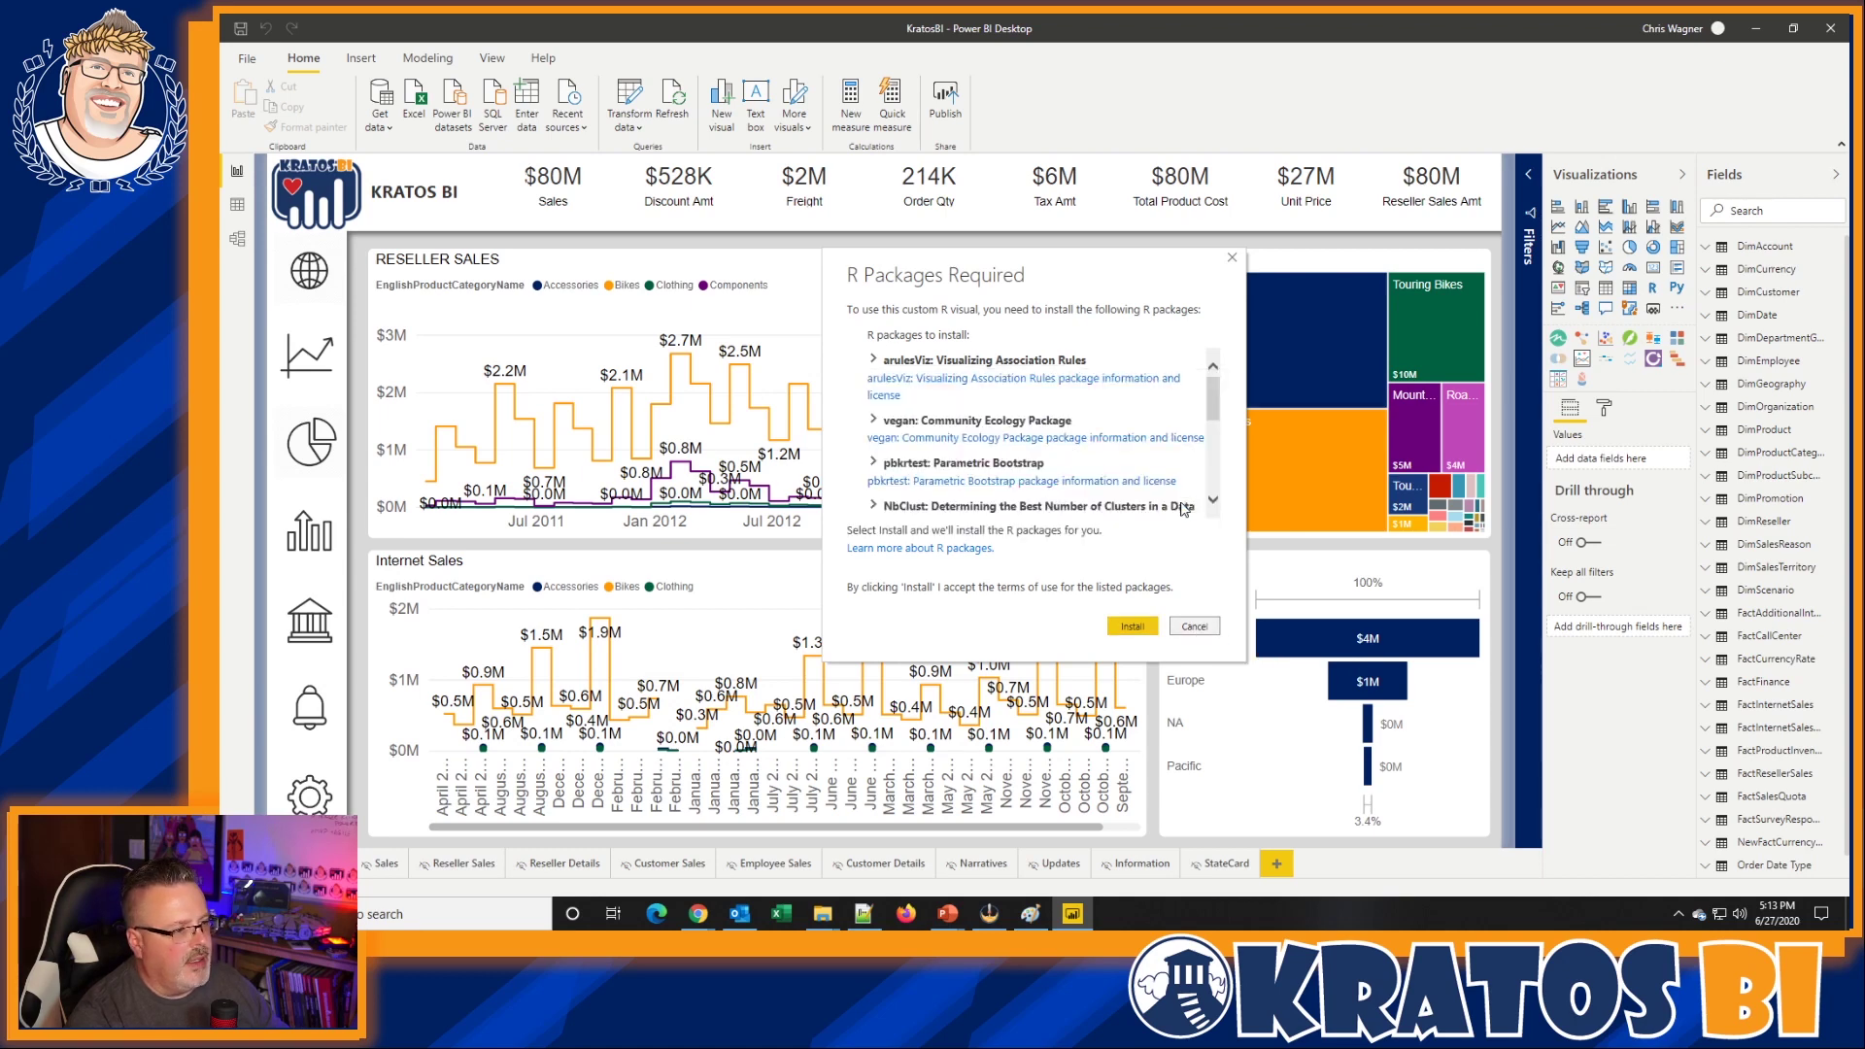
- Review the table data and relationship model of KratosBI, and return to the report page
left_click(237, 204)
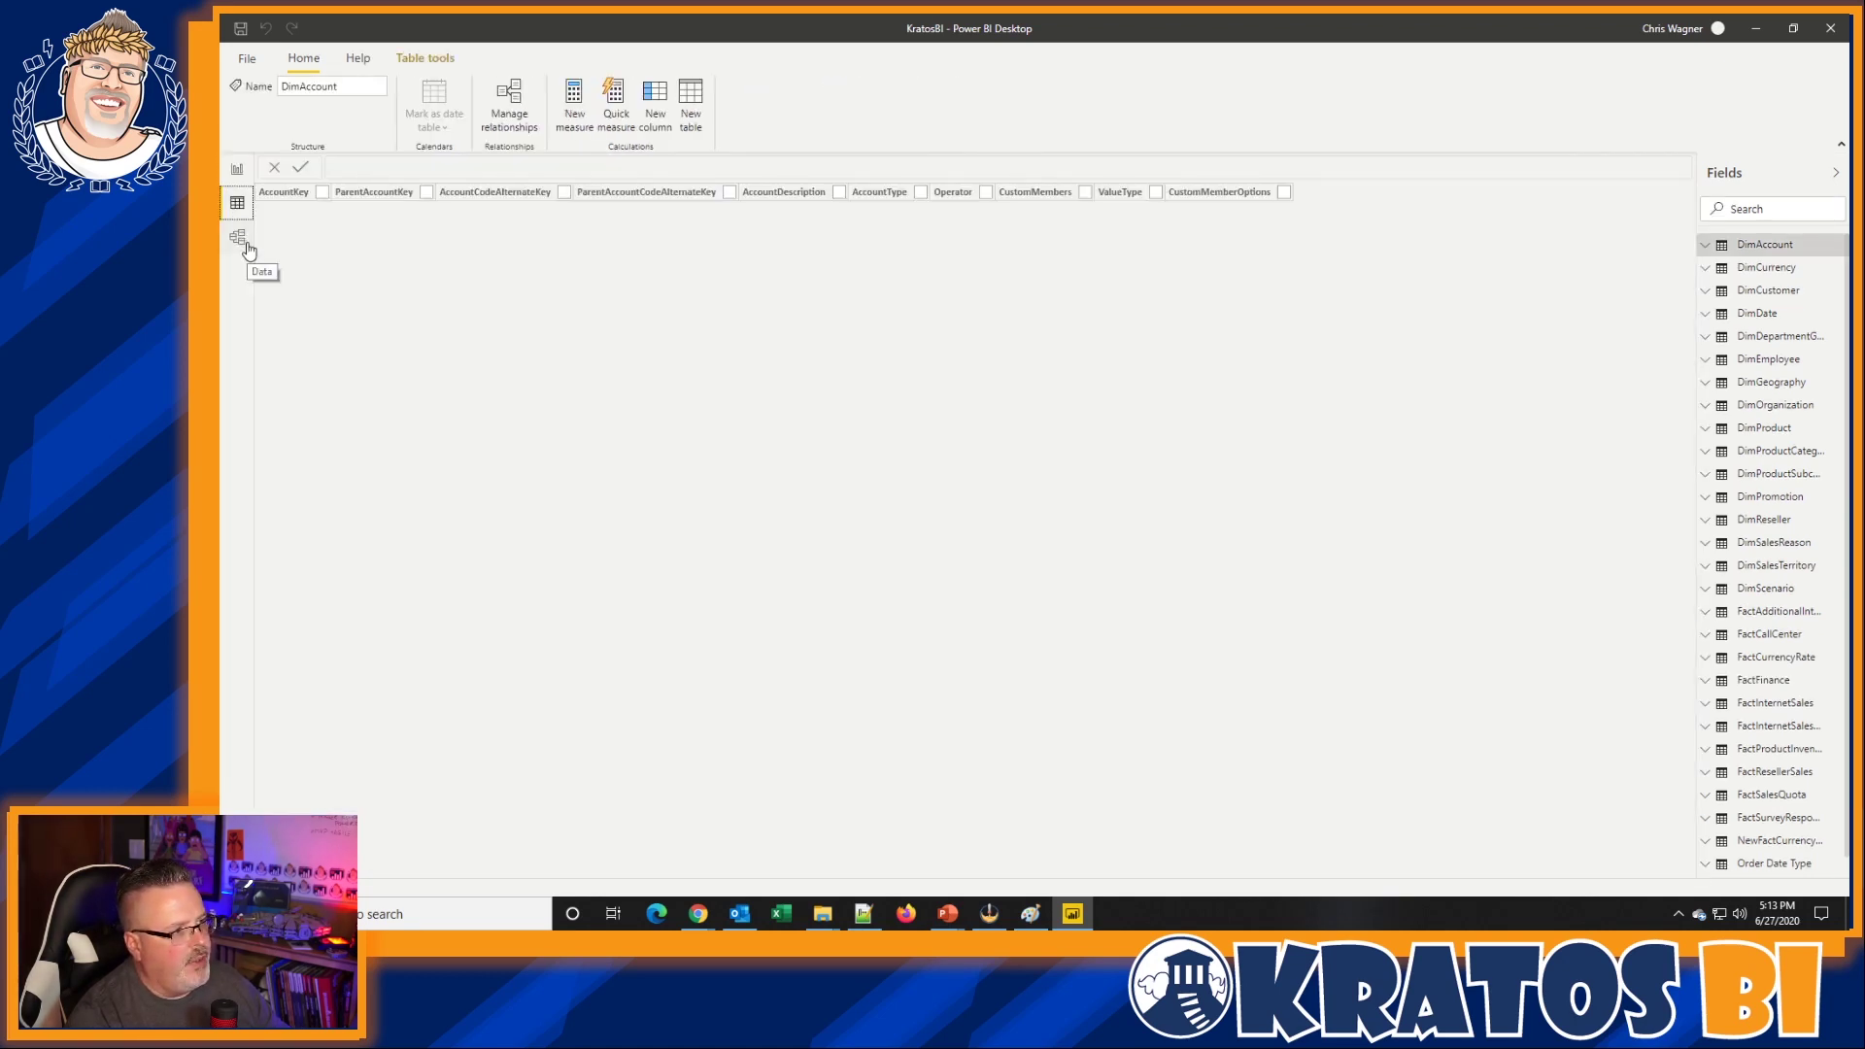
left_click(248, 249)
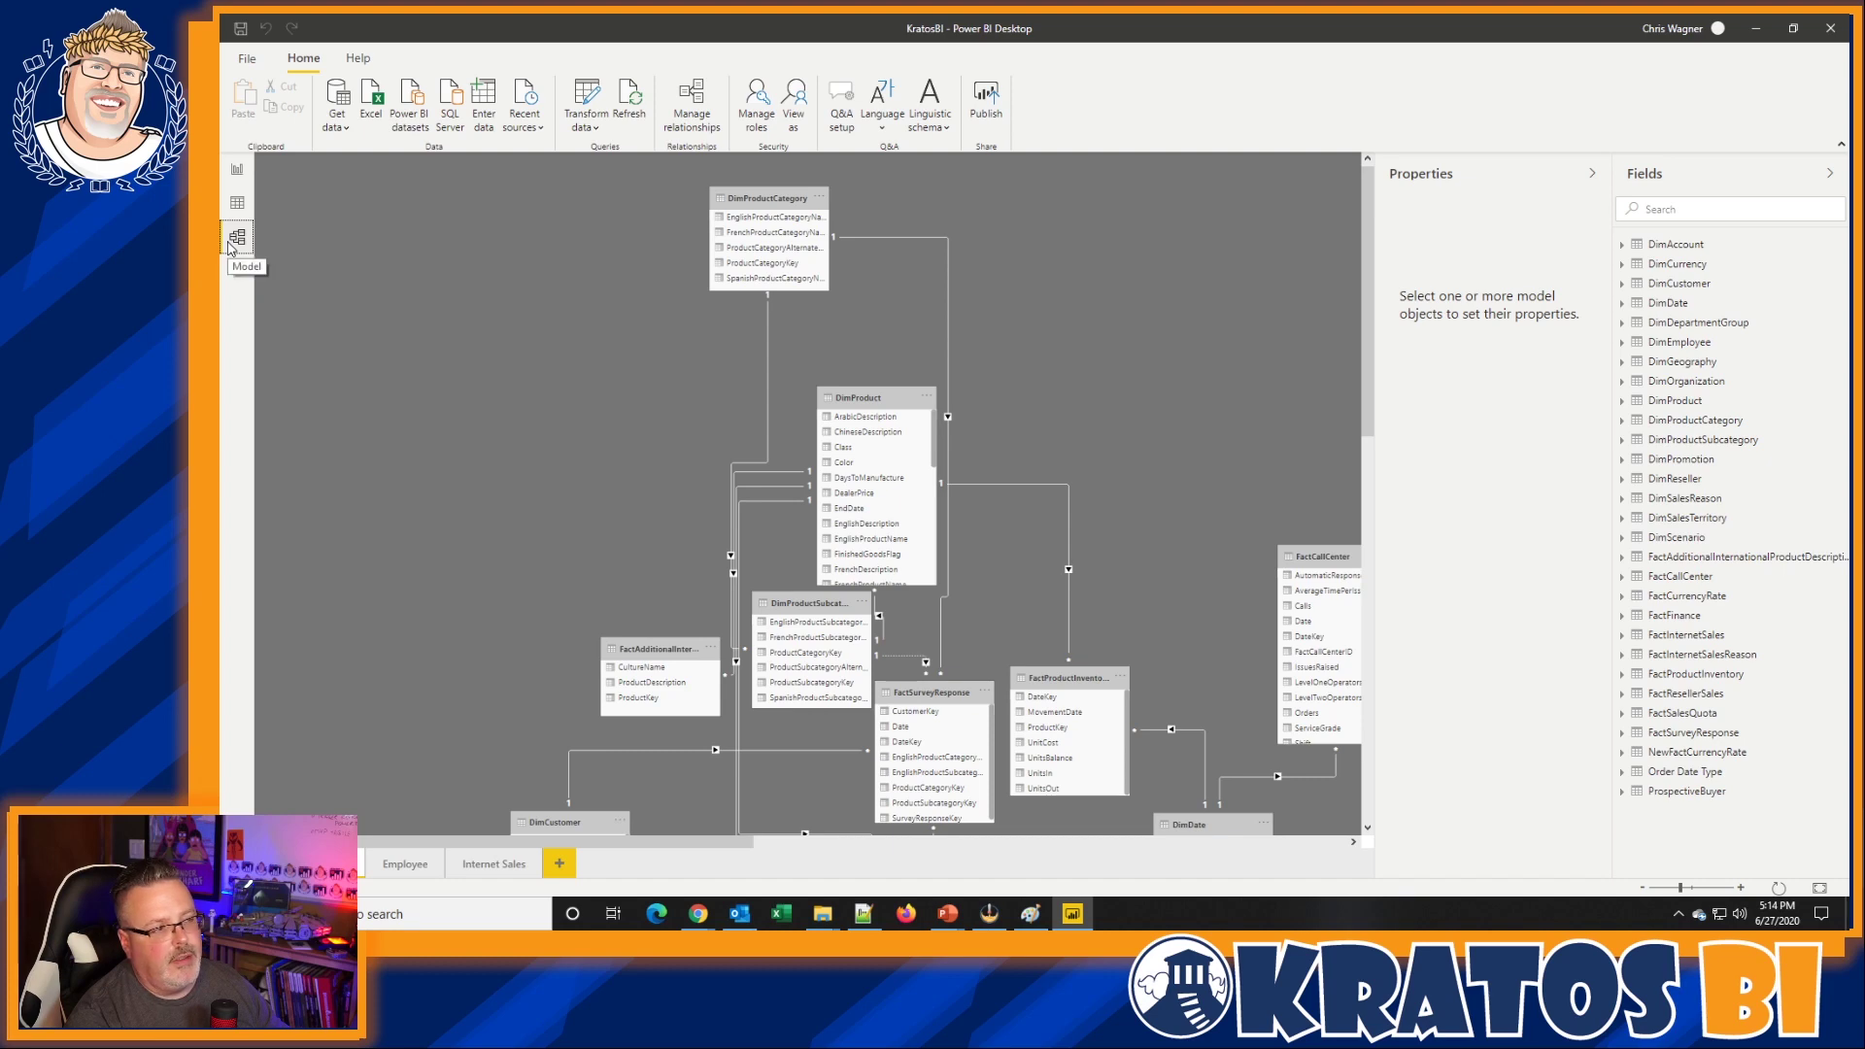
left_click(245, 215)
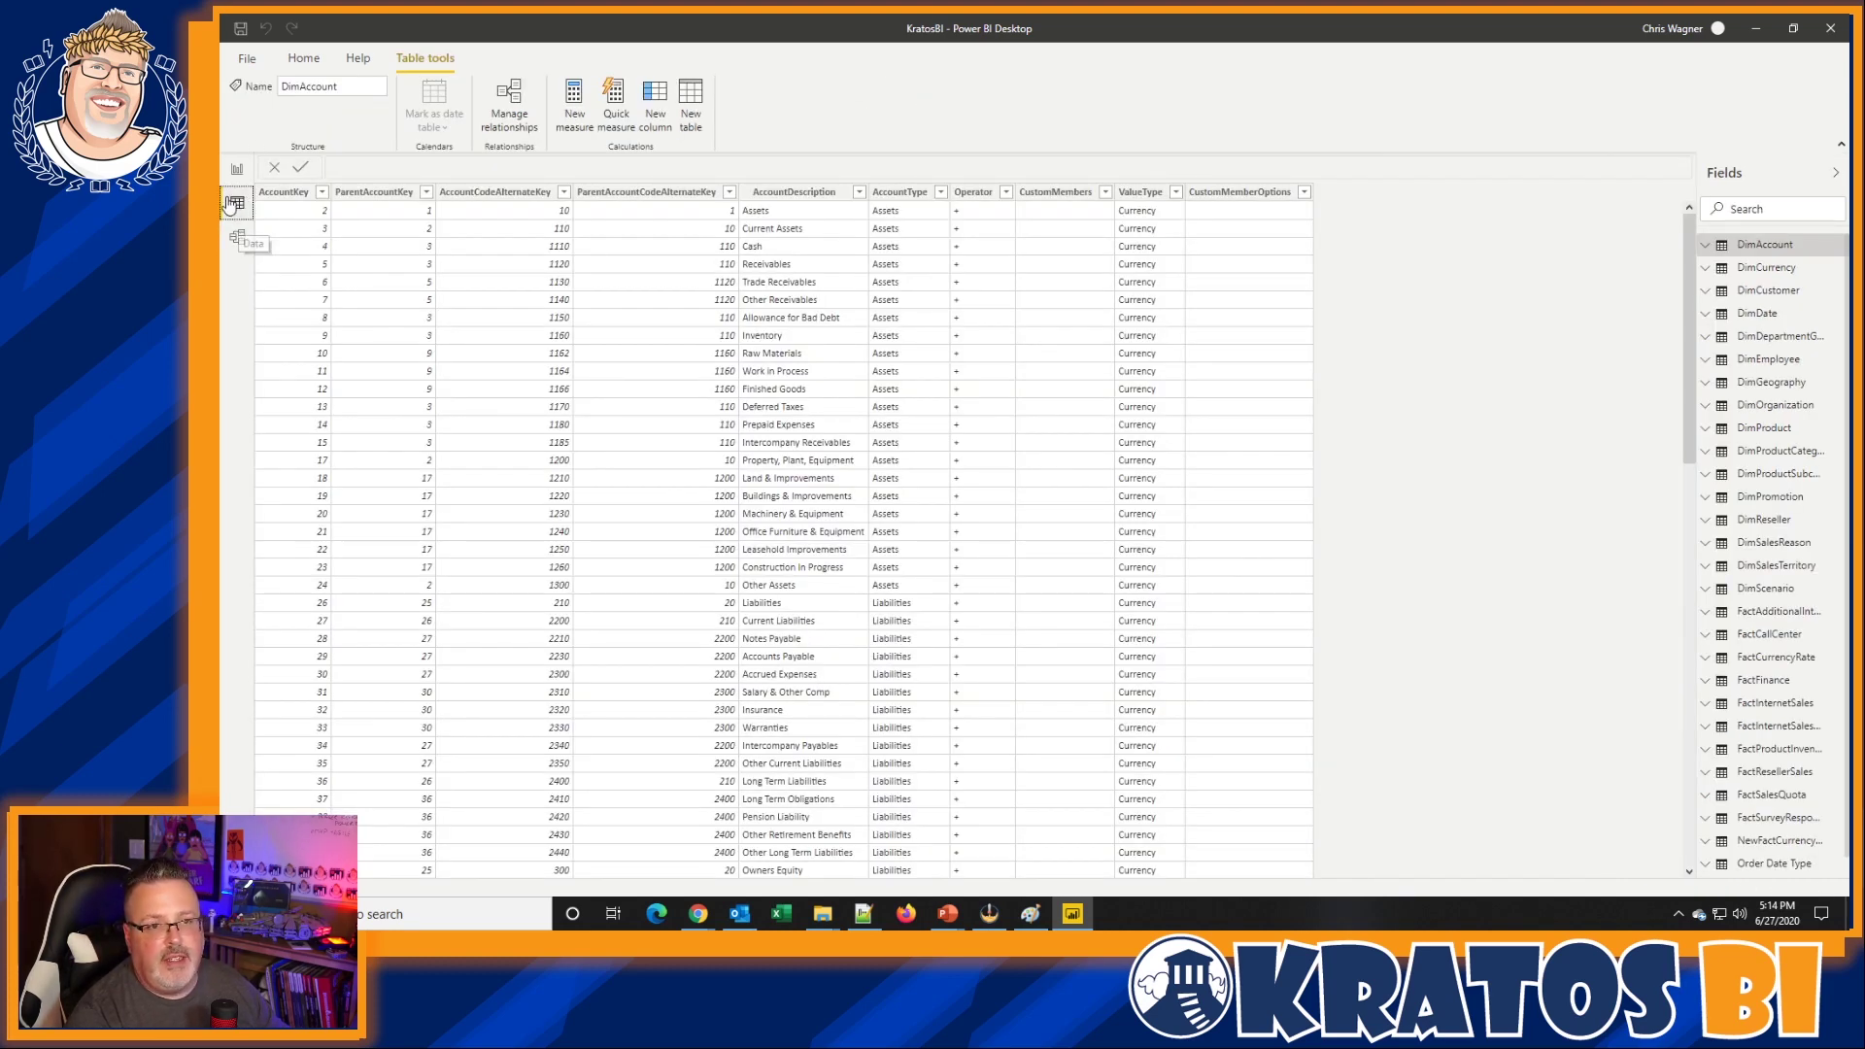
left_click(238, 175)
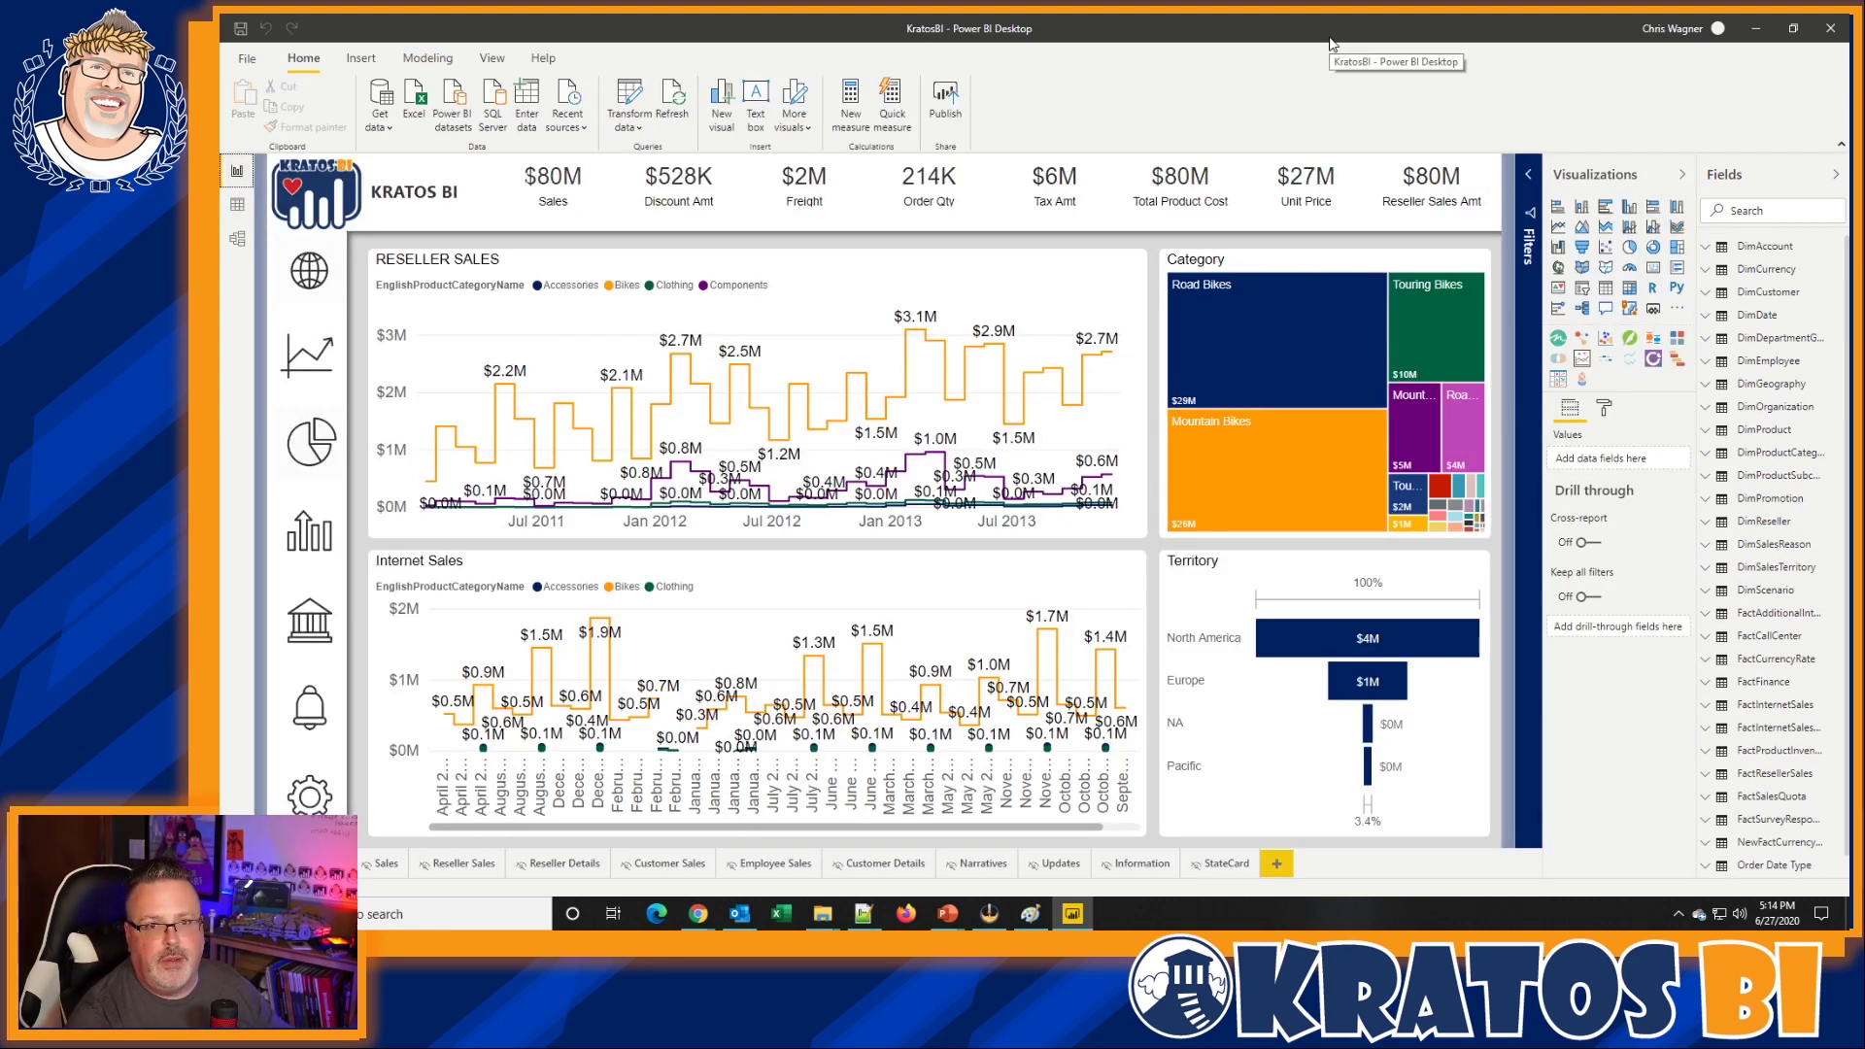
- Restore the KratosBI window to a smaller size, start a second Power BI Desktop session and dismiss its start screen
left_click_drag(1333, 45, 1292, 143)
key("alt+Tab")
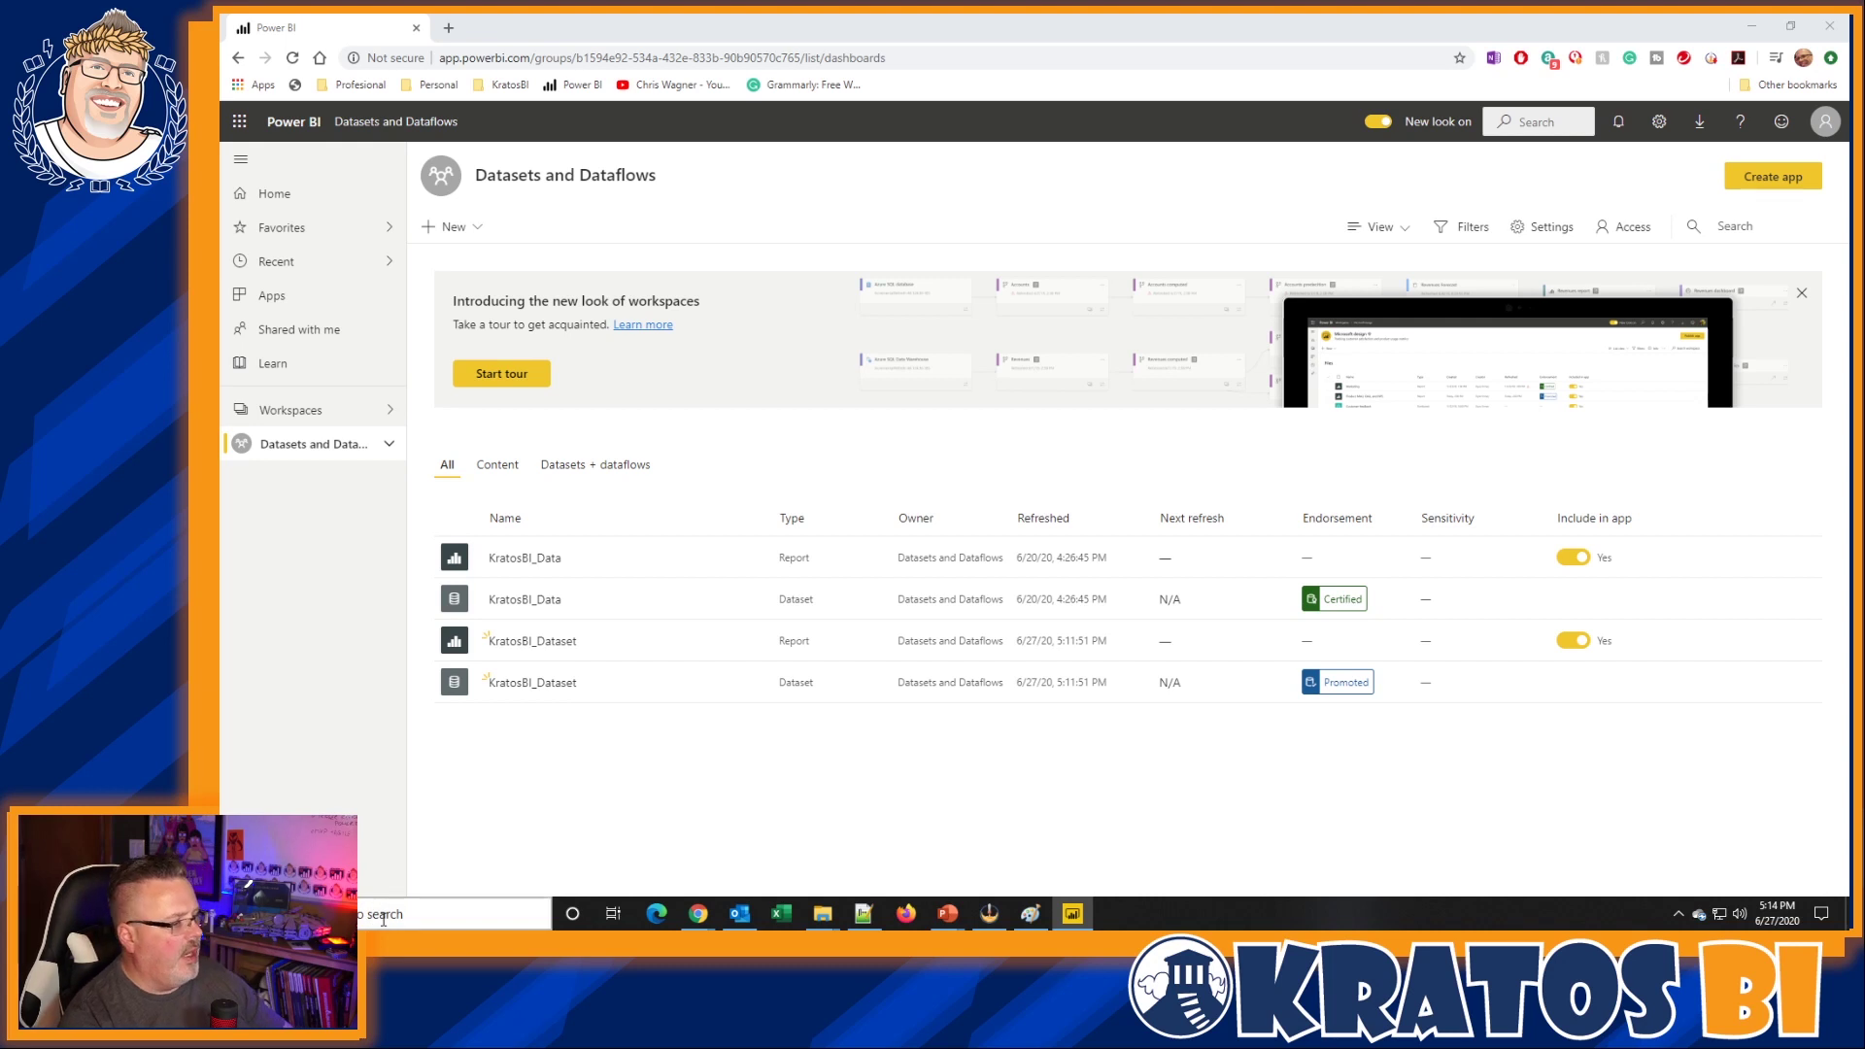
right_click(1074, 923)
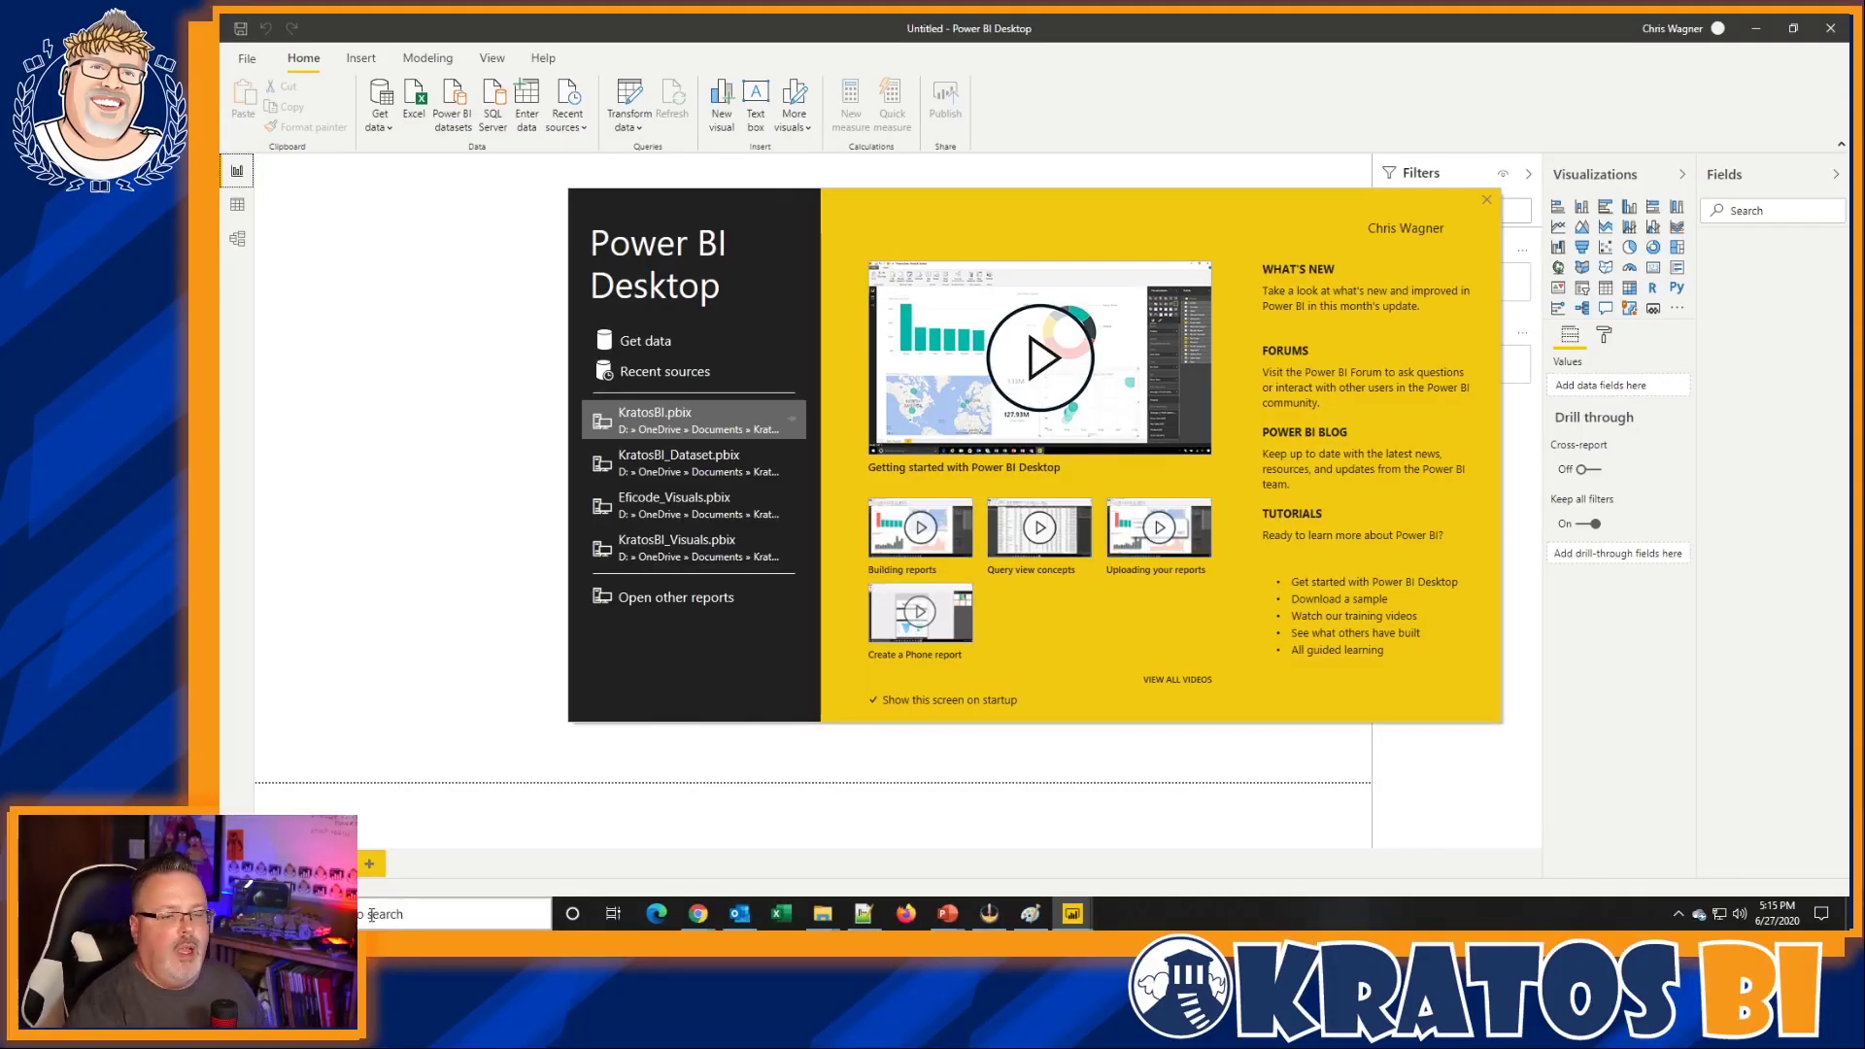
left_click(1485, 202)
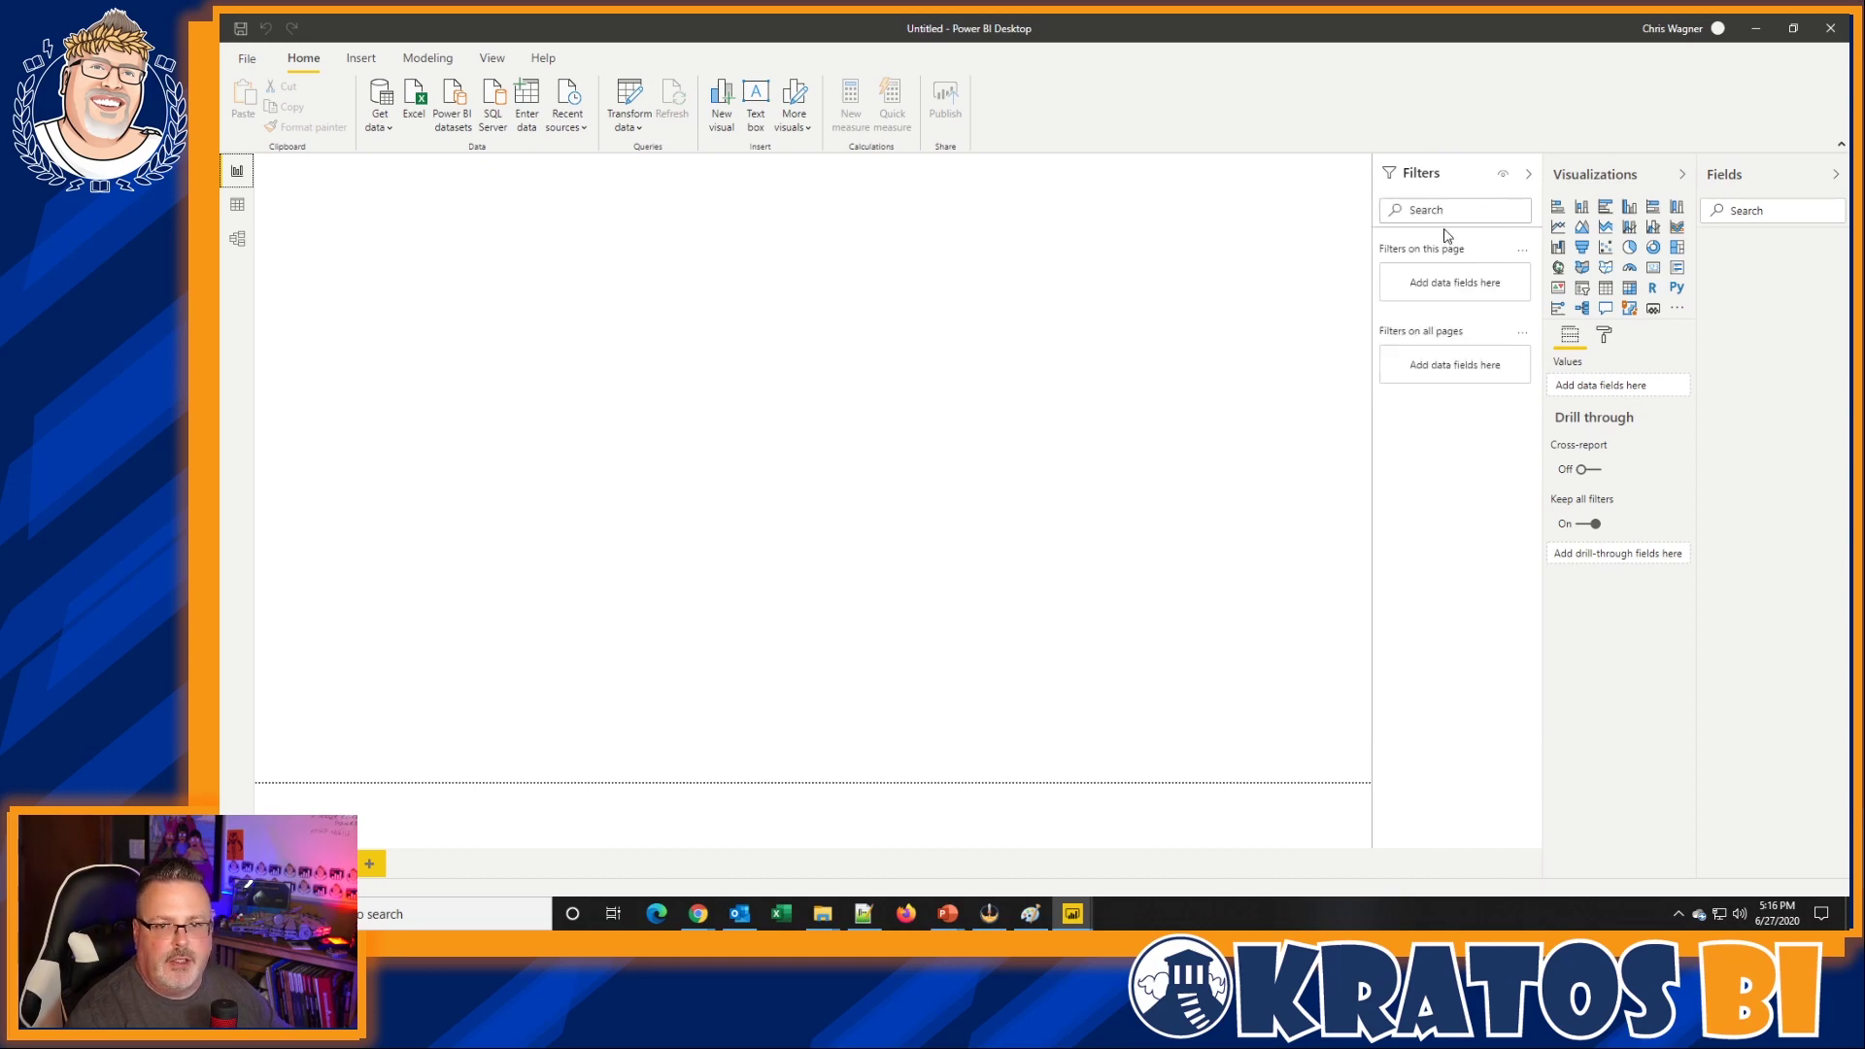
- Connect the blank report to the promoted KratosBI_Dataset in the Datasets and Dataflows workspace
left_click_drag(820, 137, 839, 172)
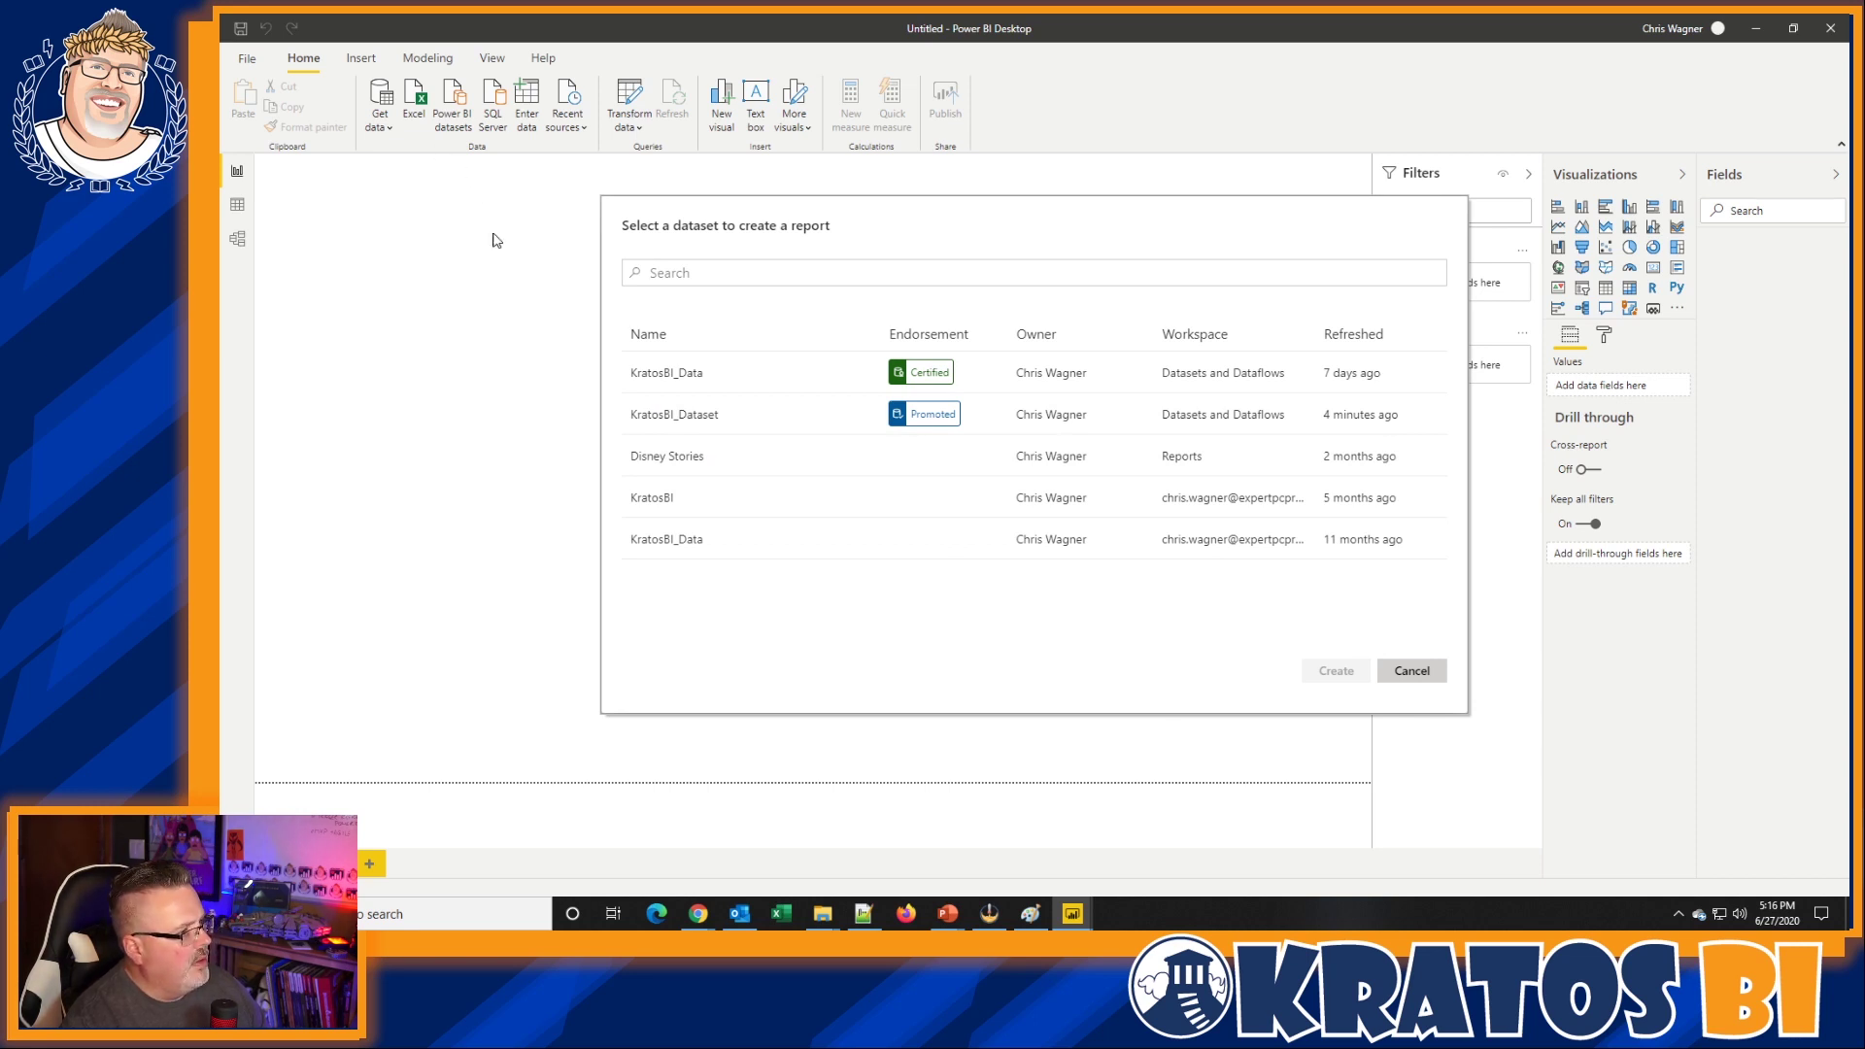
left_click(1681, 916)
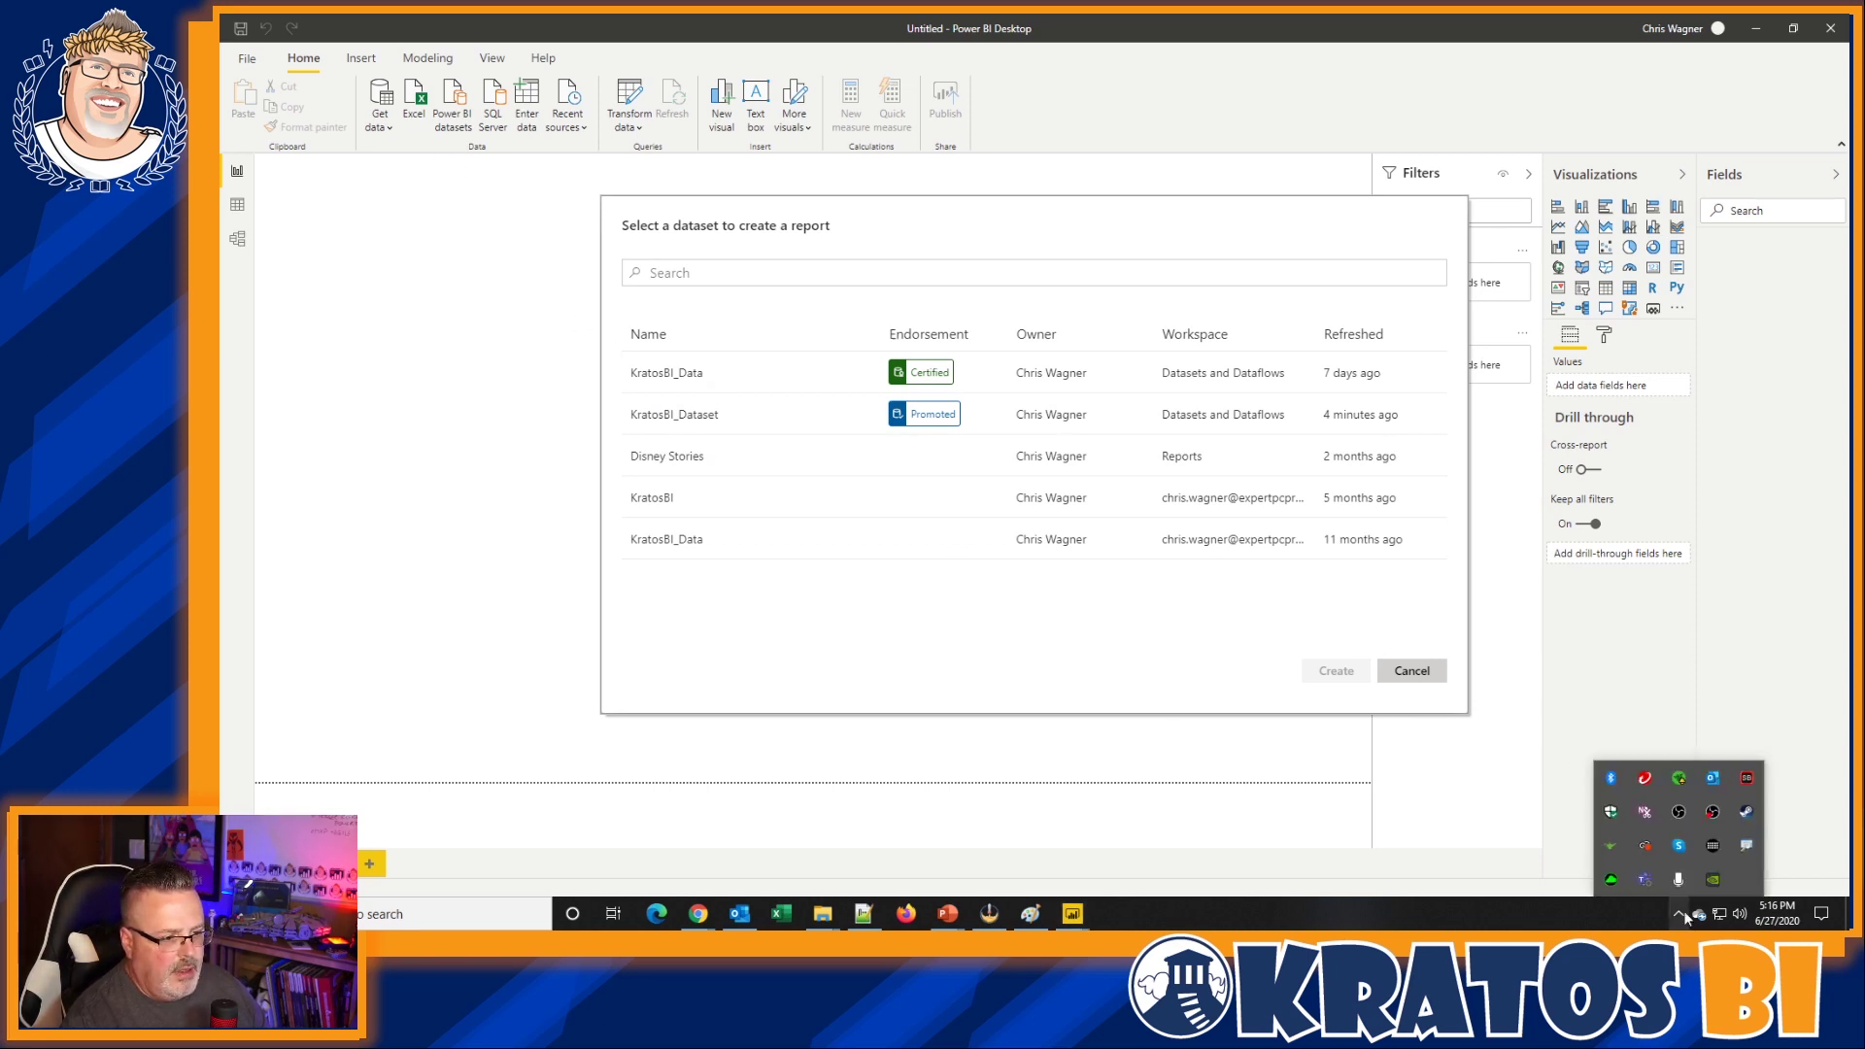
right_click(1748, 845)
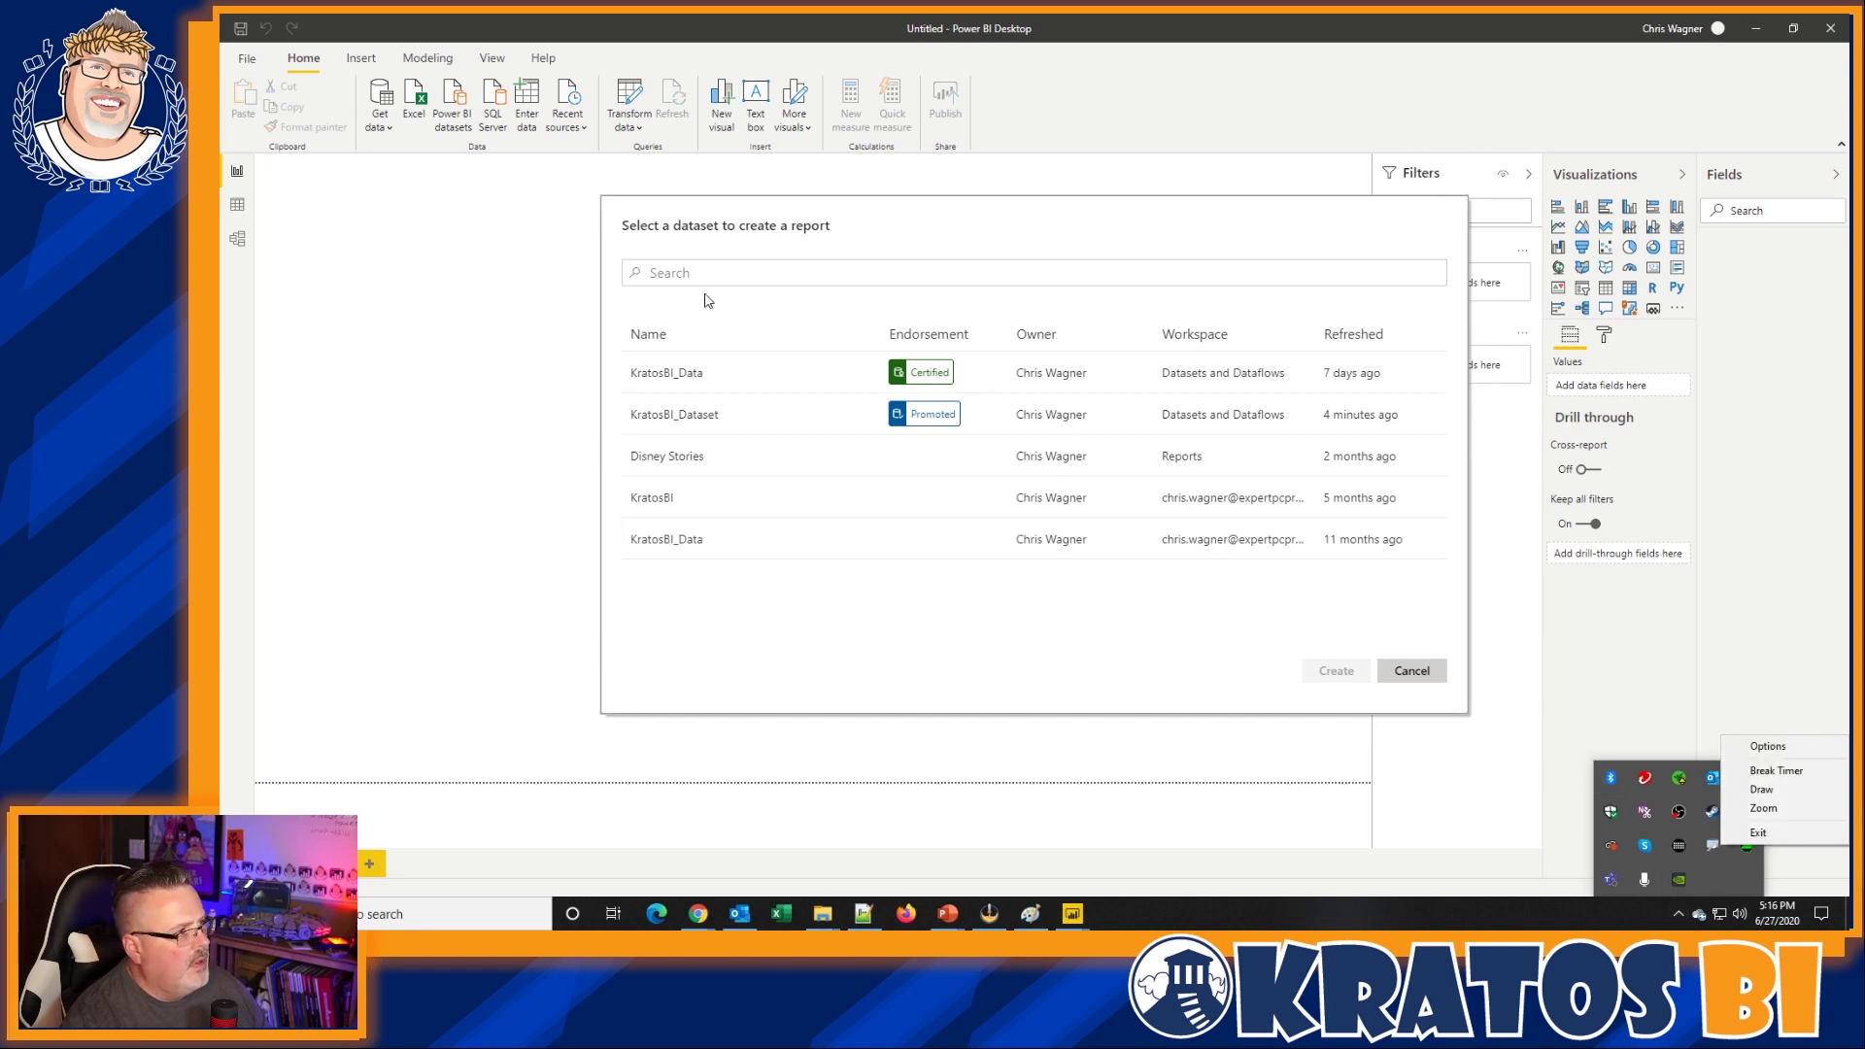
left_click(1763, 808)
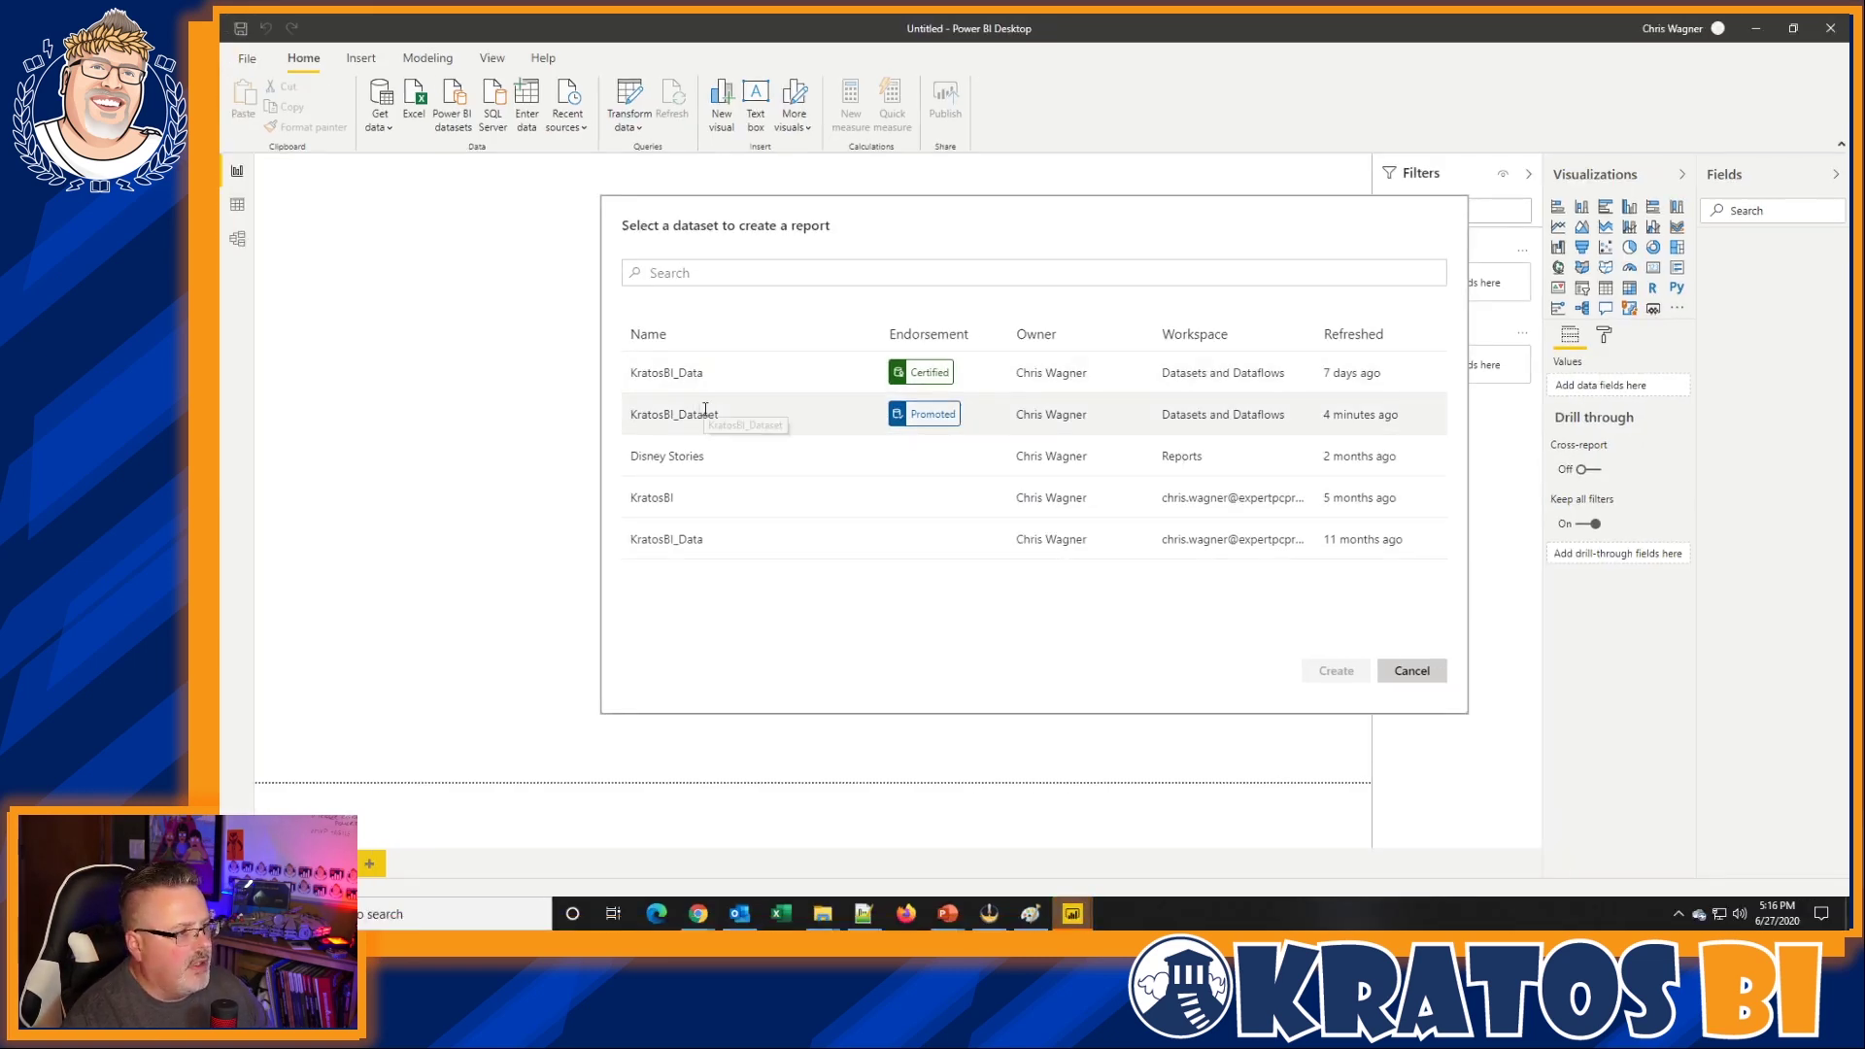
left_click(705, 409)
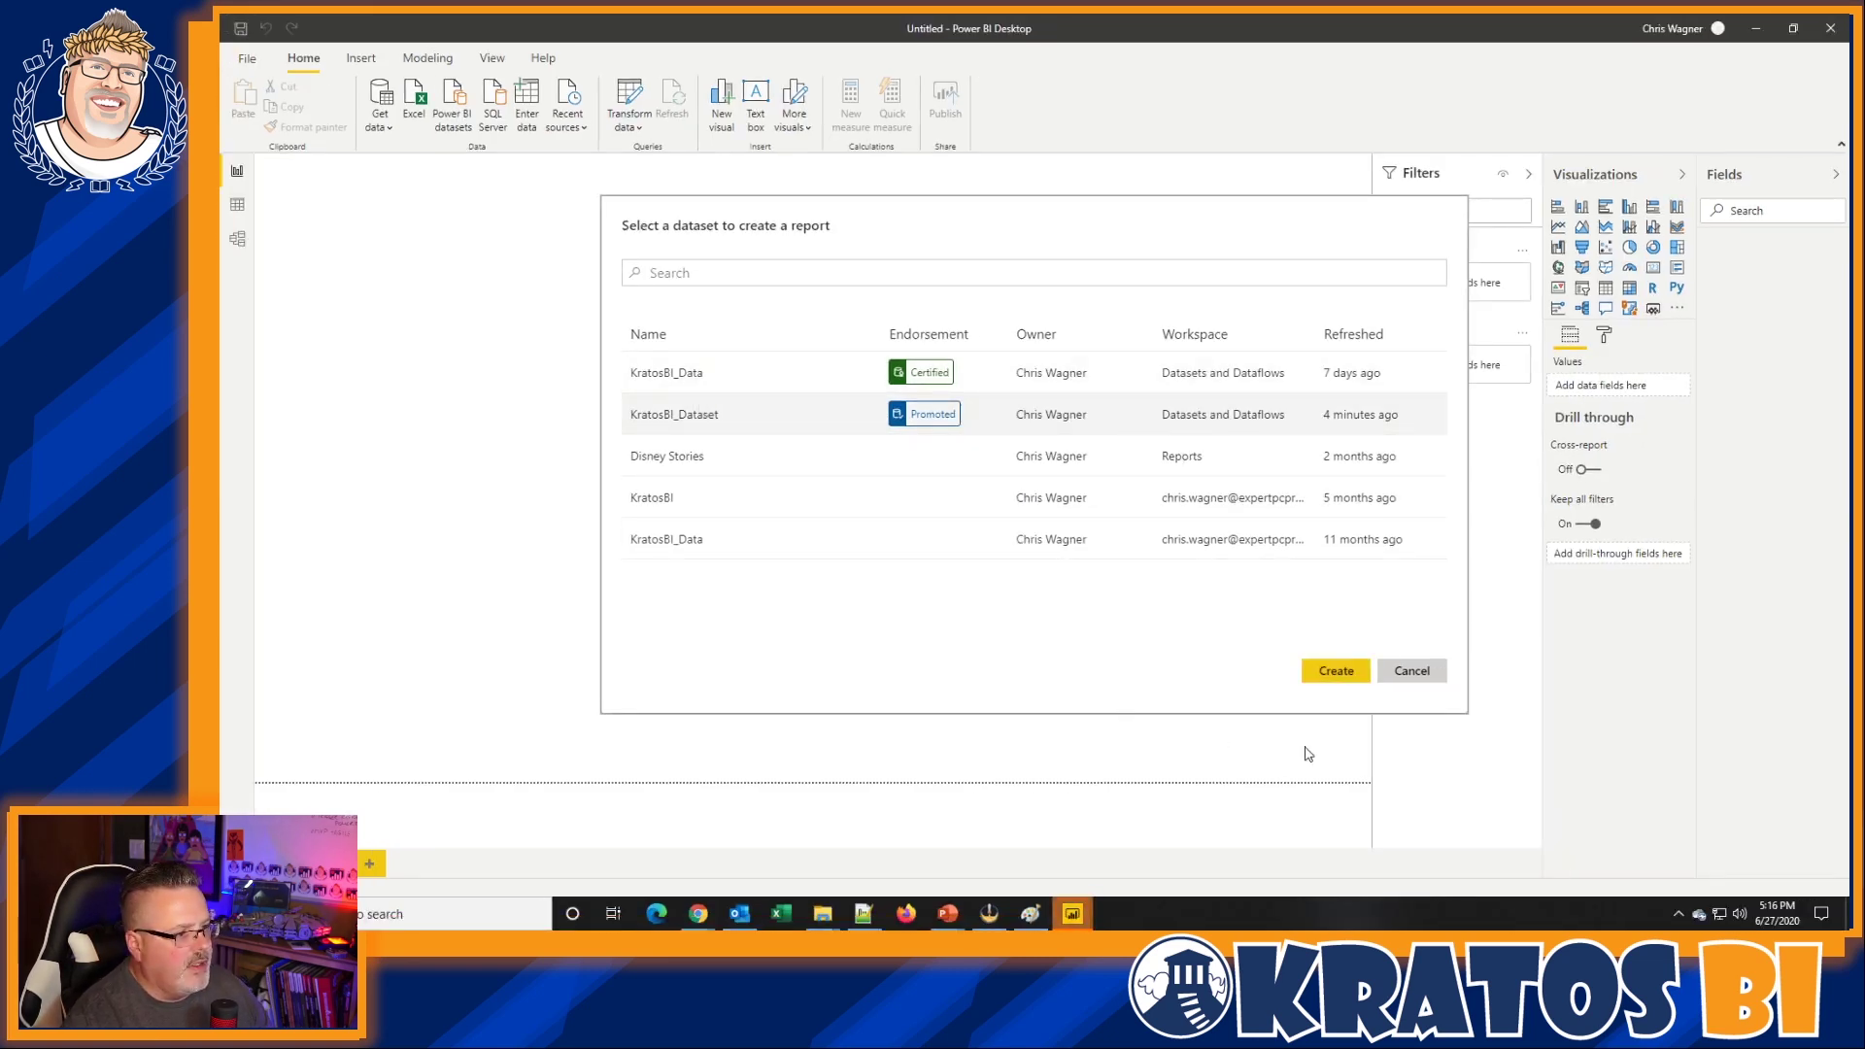
left_click(1350, 672)
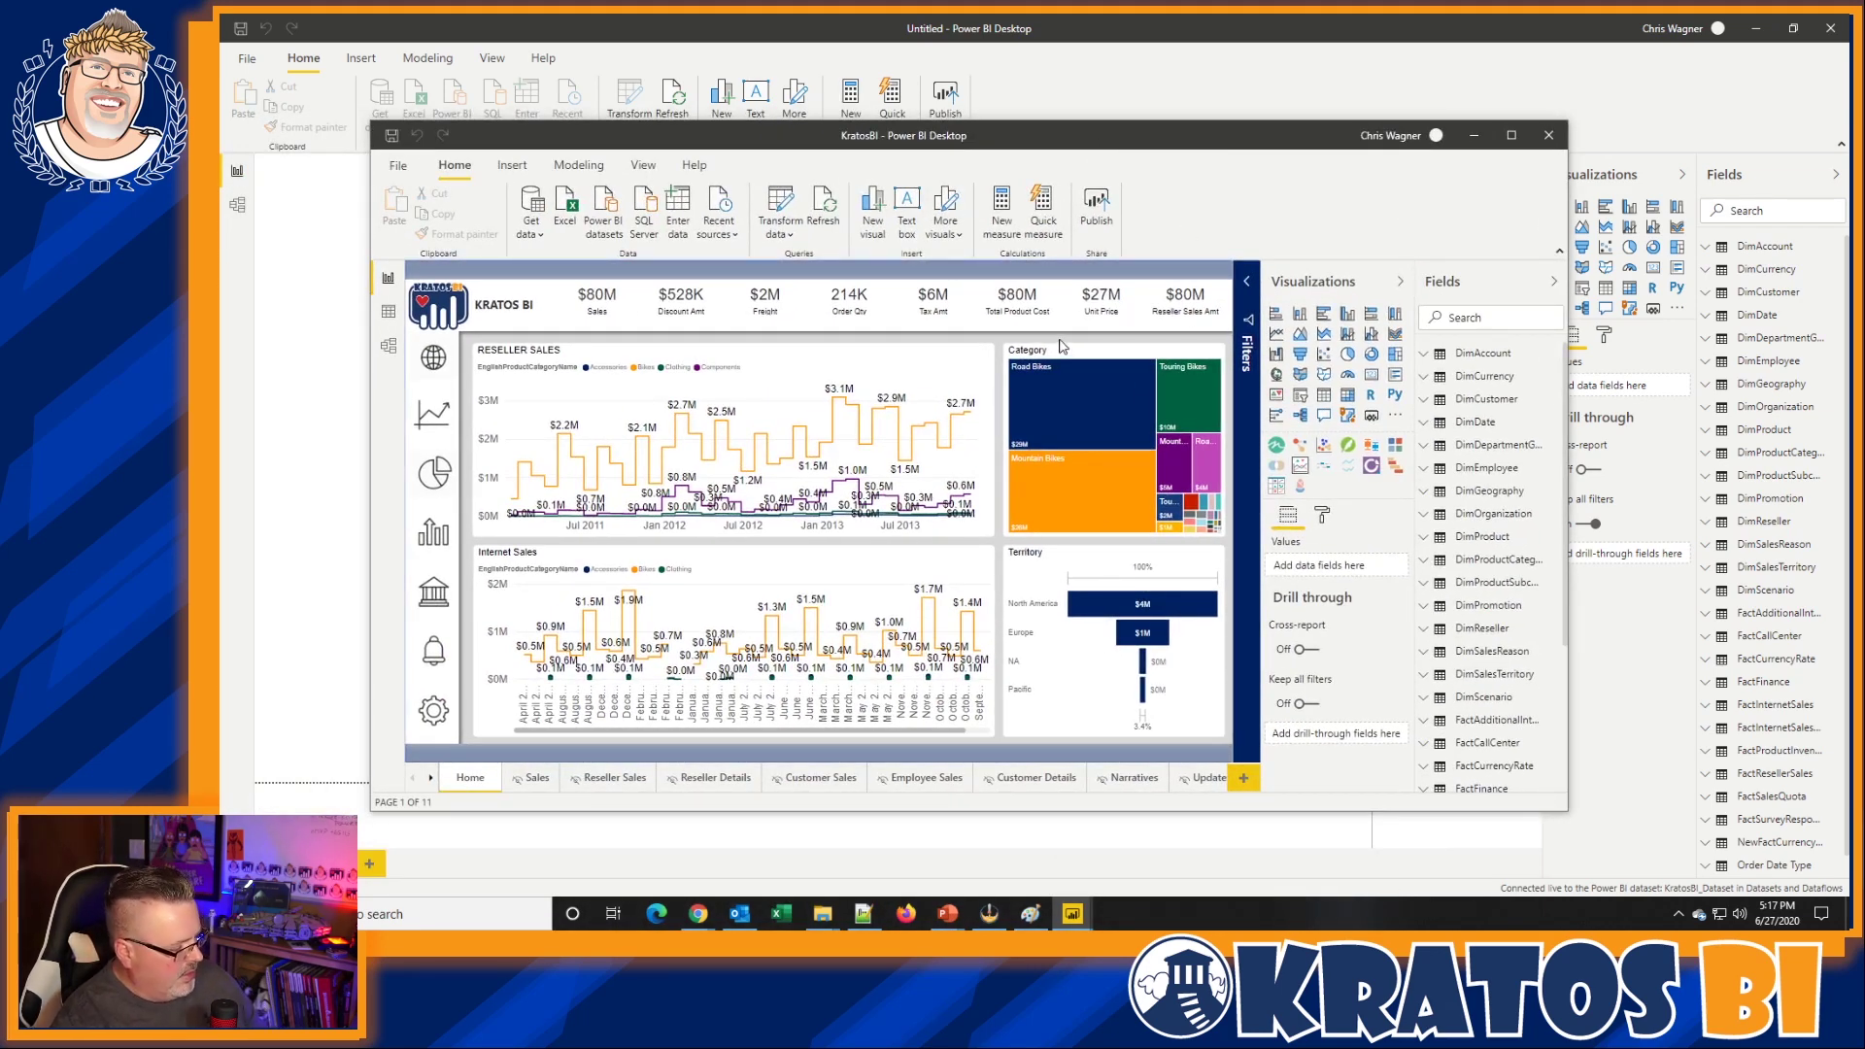
- Copy all visuals from the Home page of KratosBI and paste them onto the blank page of the new report
key("ctrl+a")
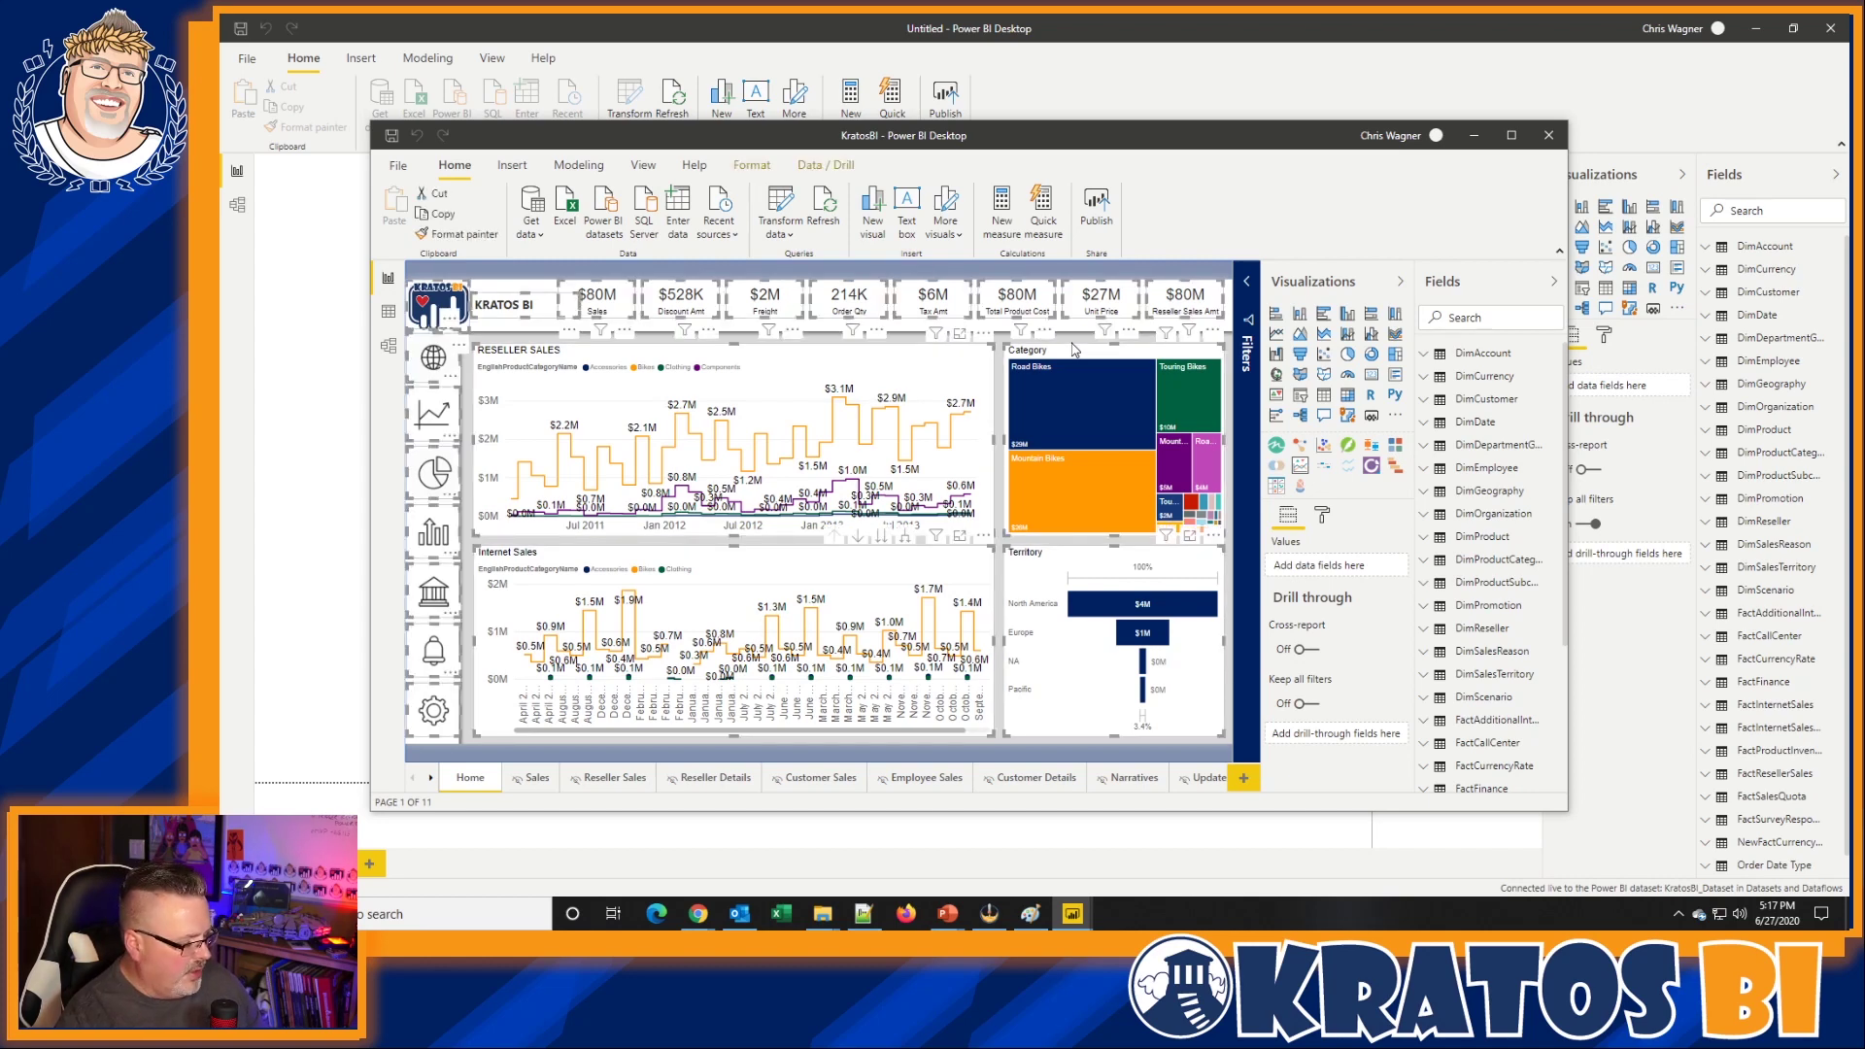
key("ctrl+c")
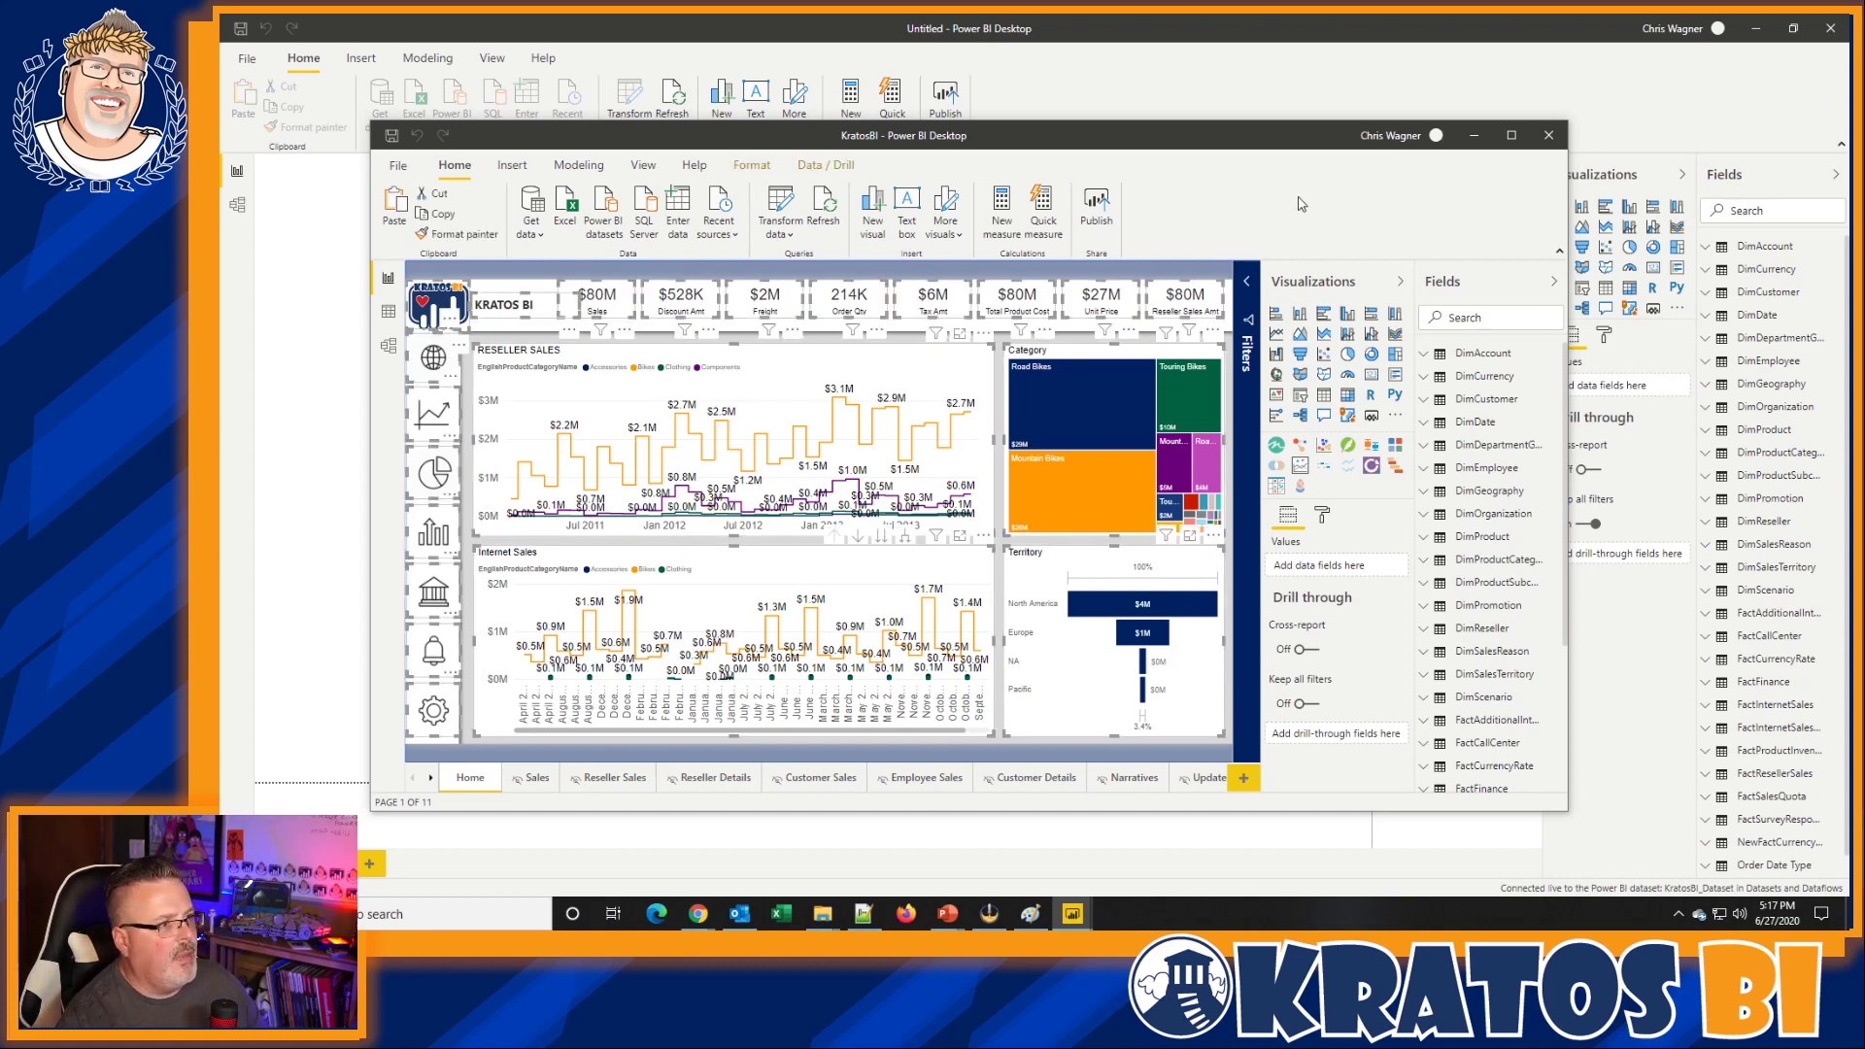
left_click(1276, 106)
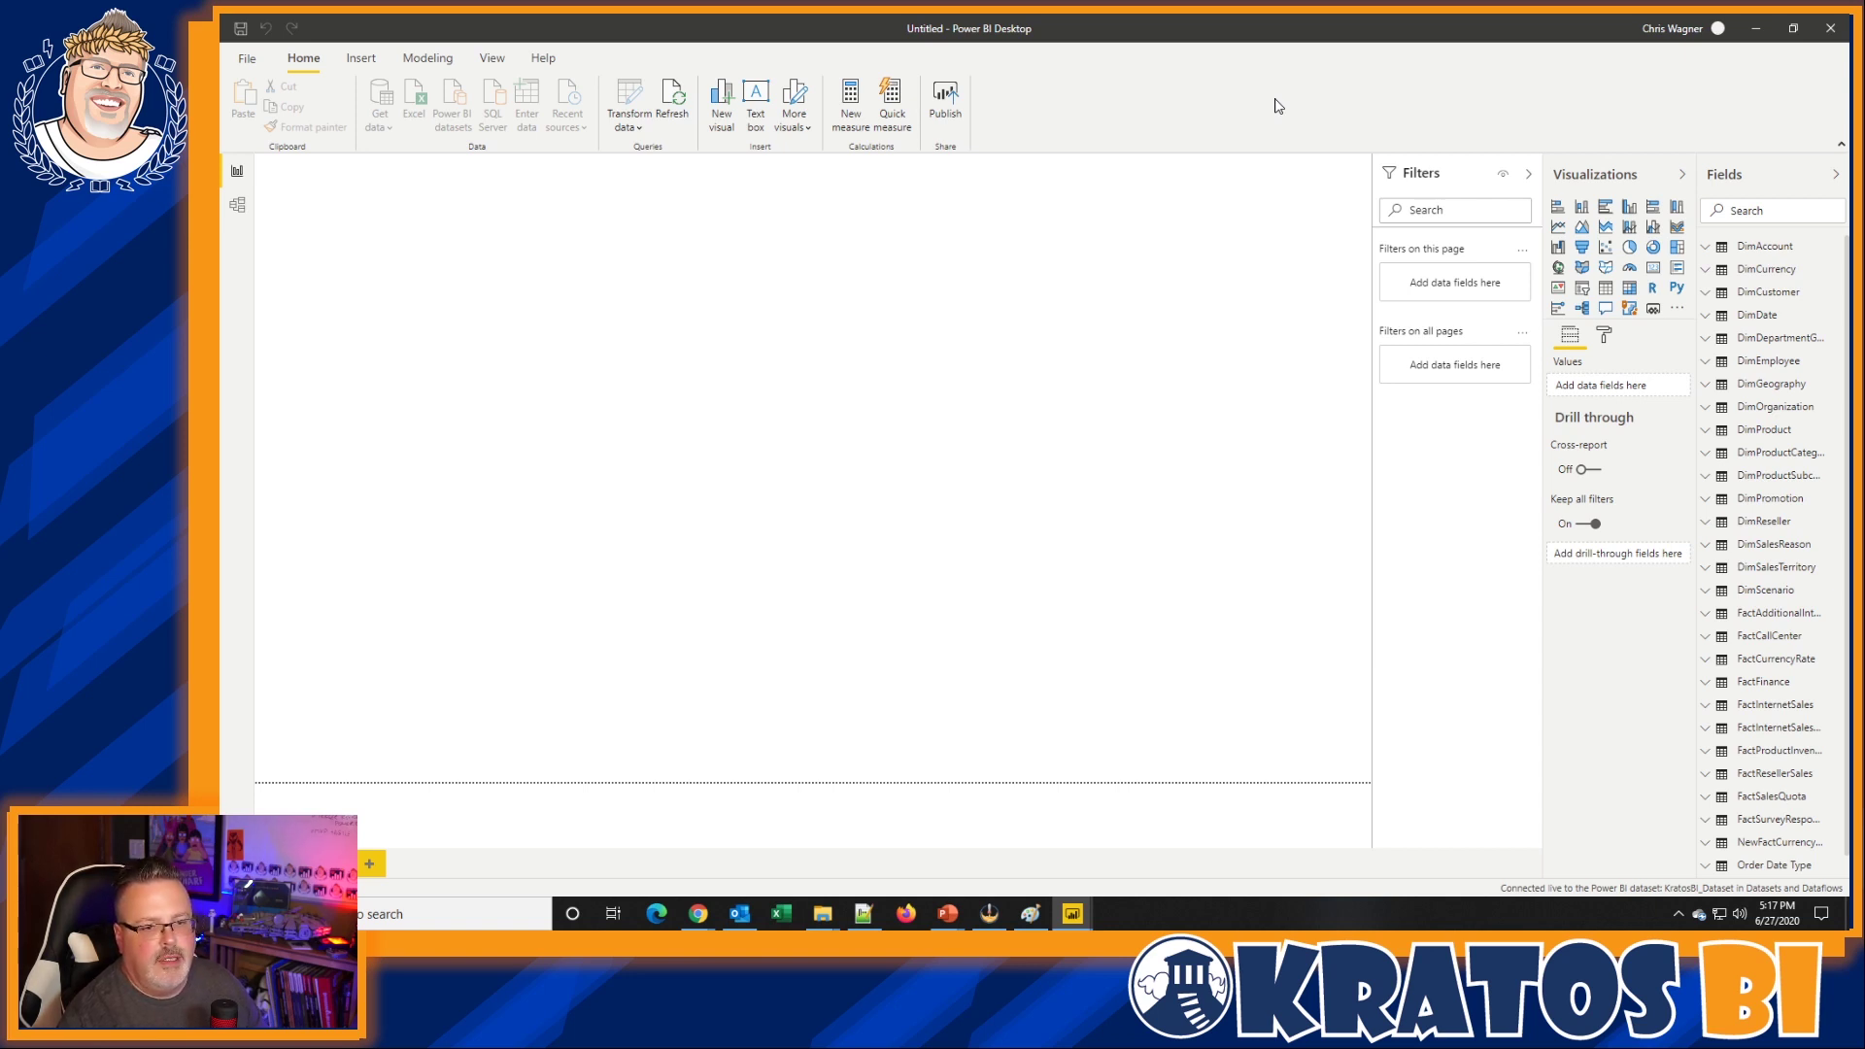
left_click(1256, 233)
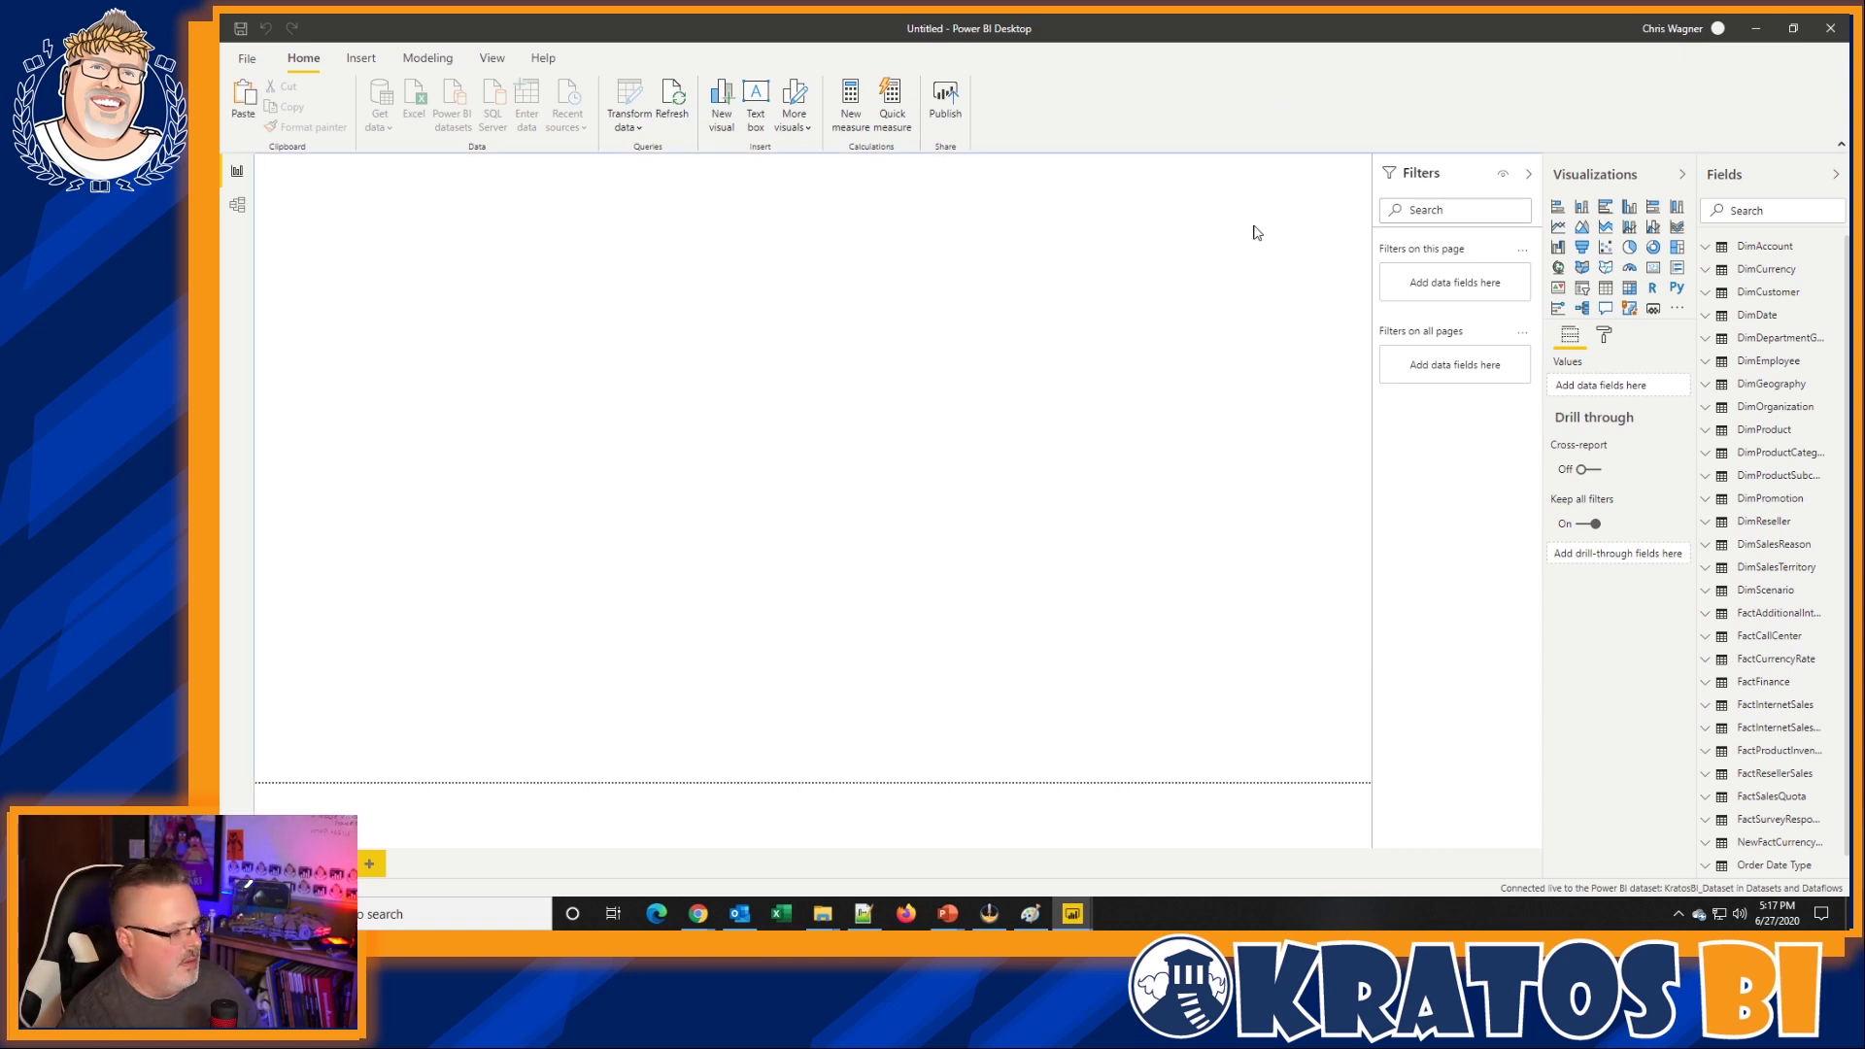
key("ctrl+v")
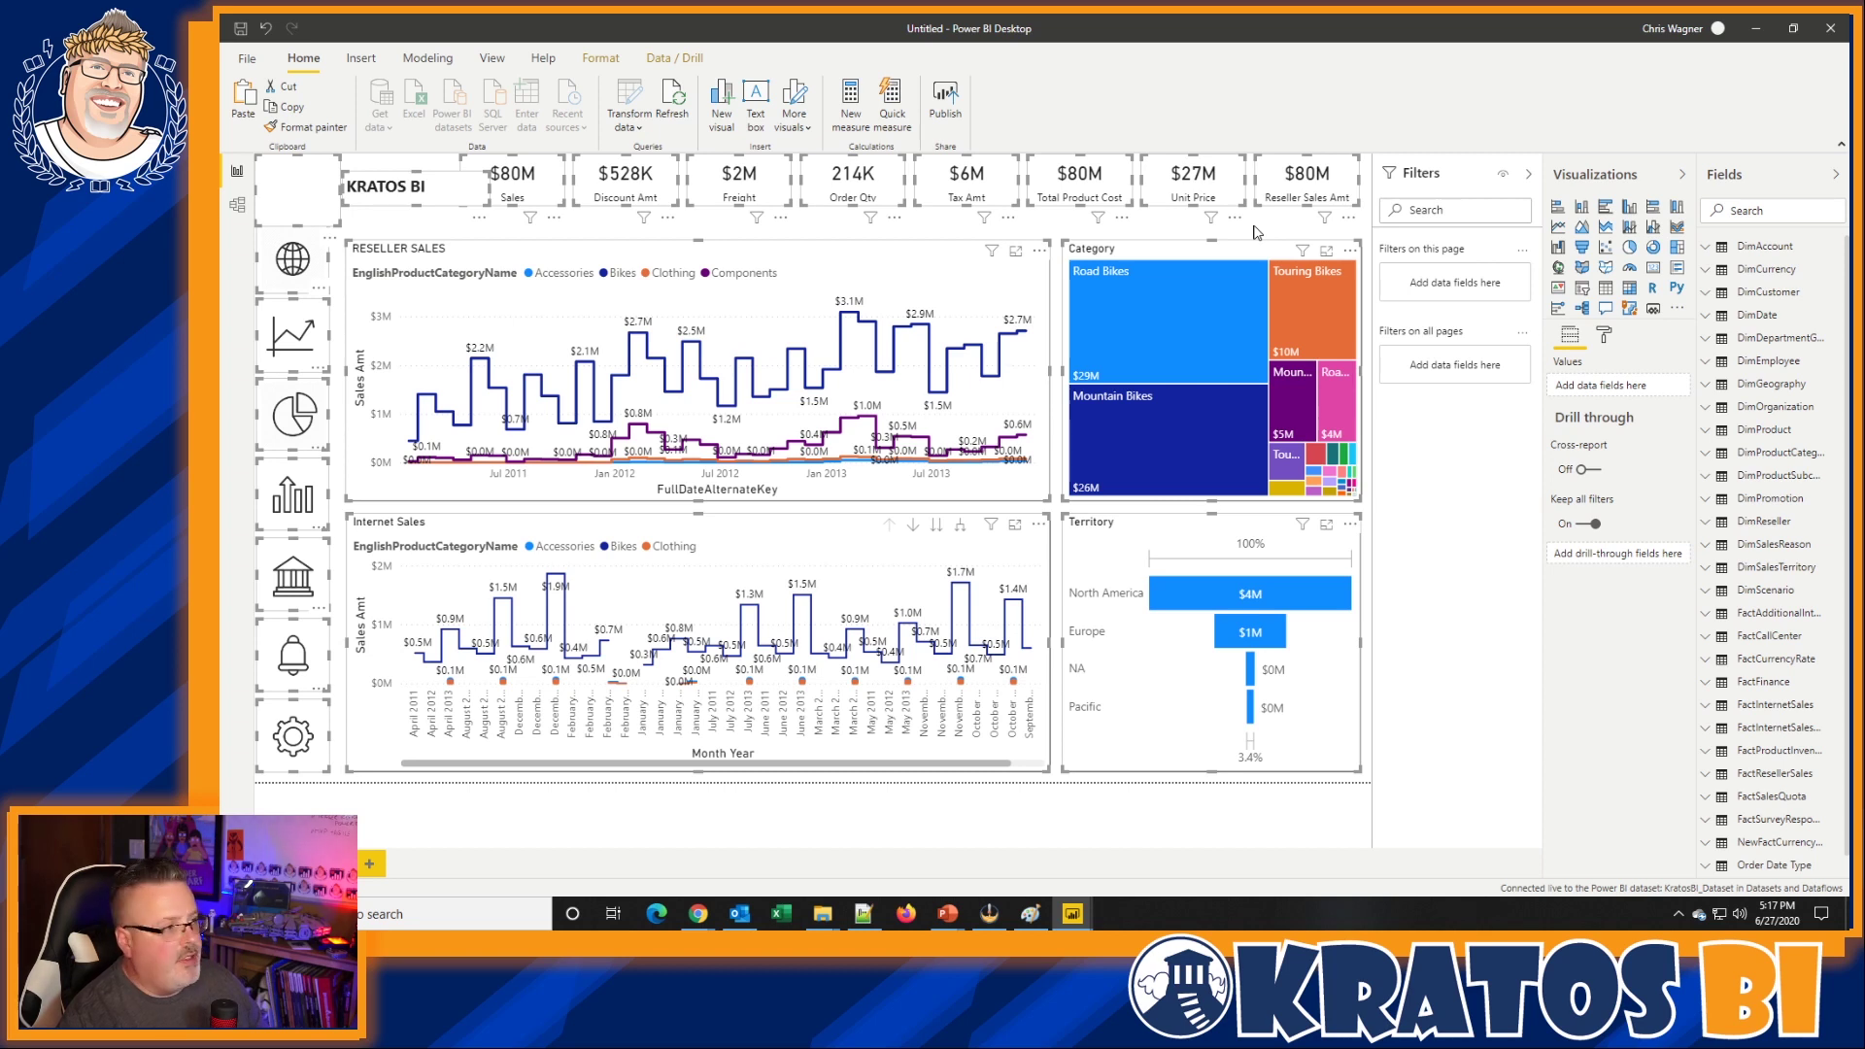
- Add White on Grey D1.png from the PowerBI Report Backgrounds folder as the page background image
left_click(1604, 336)
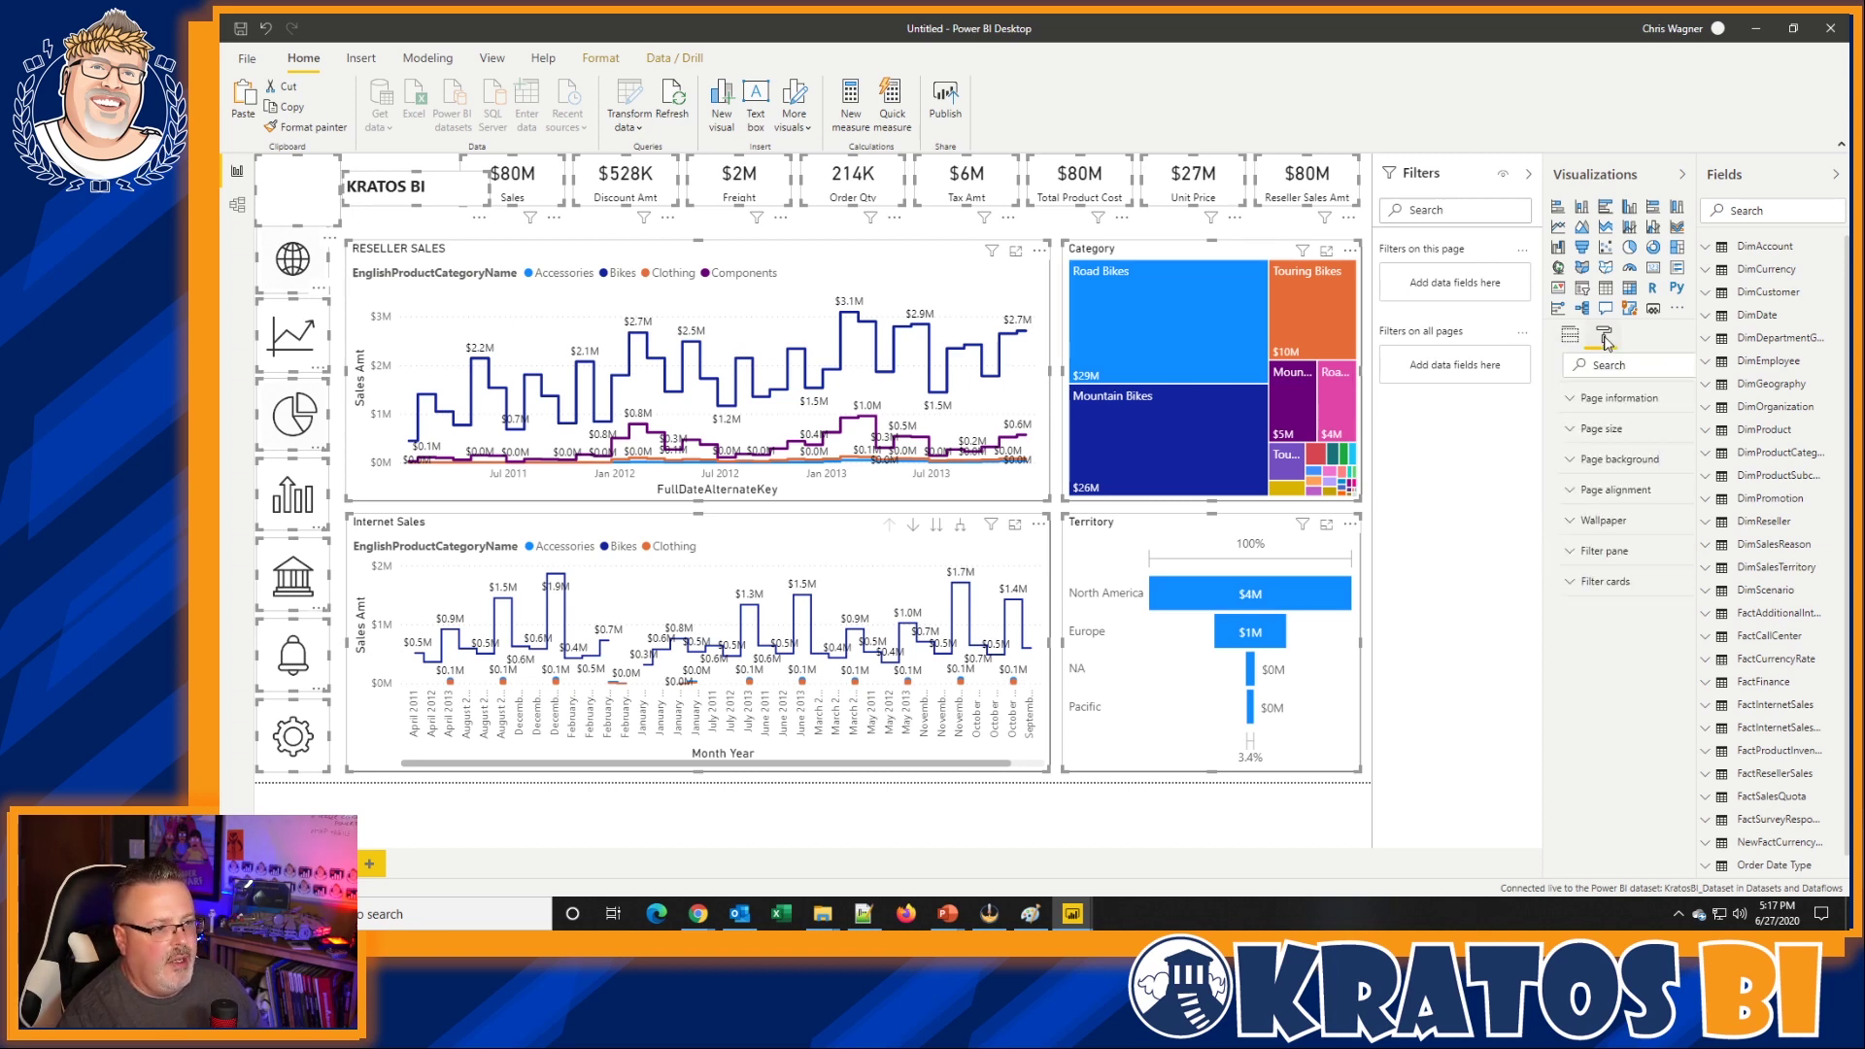
left_click(1613, 465)
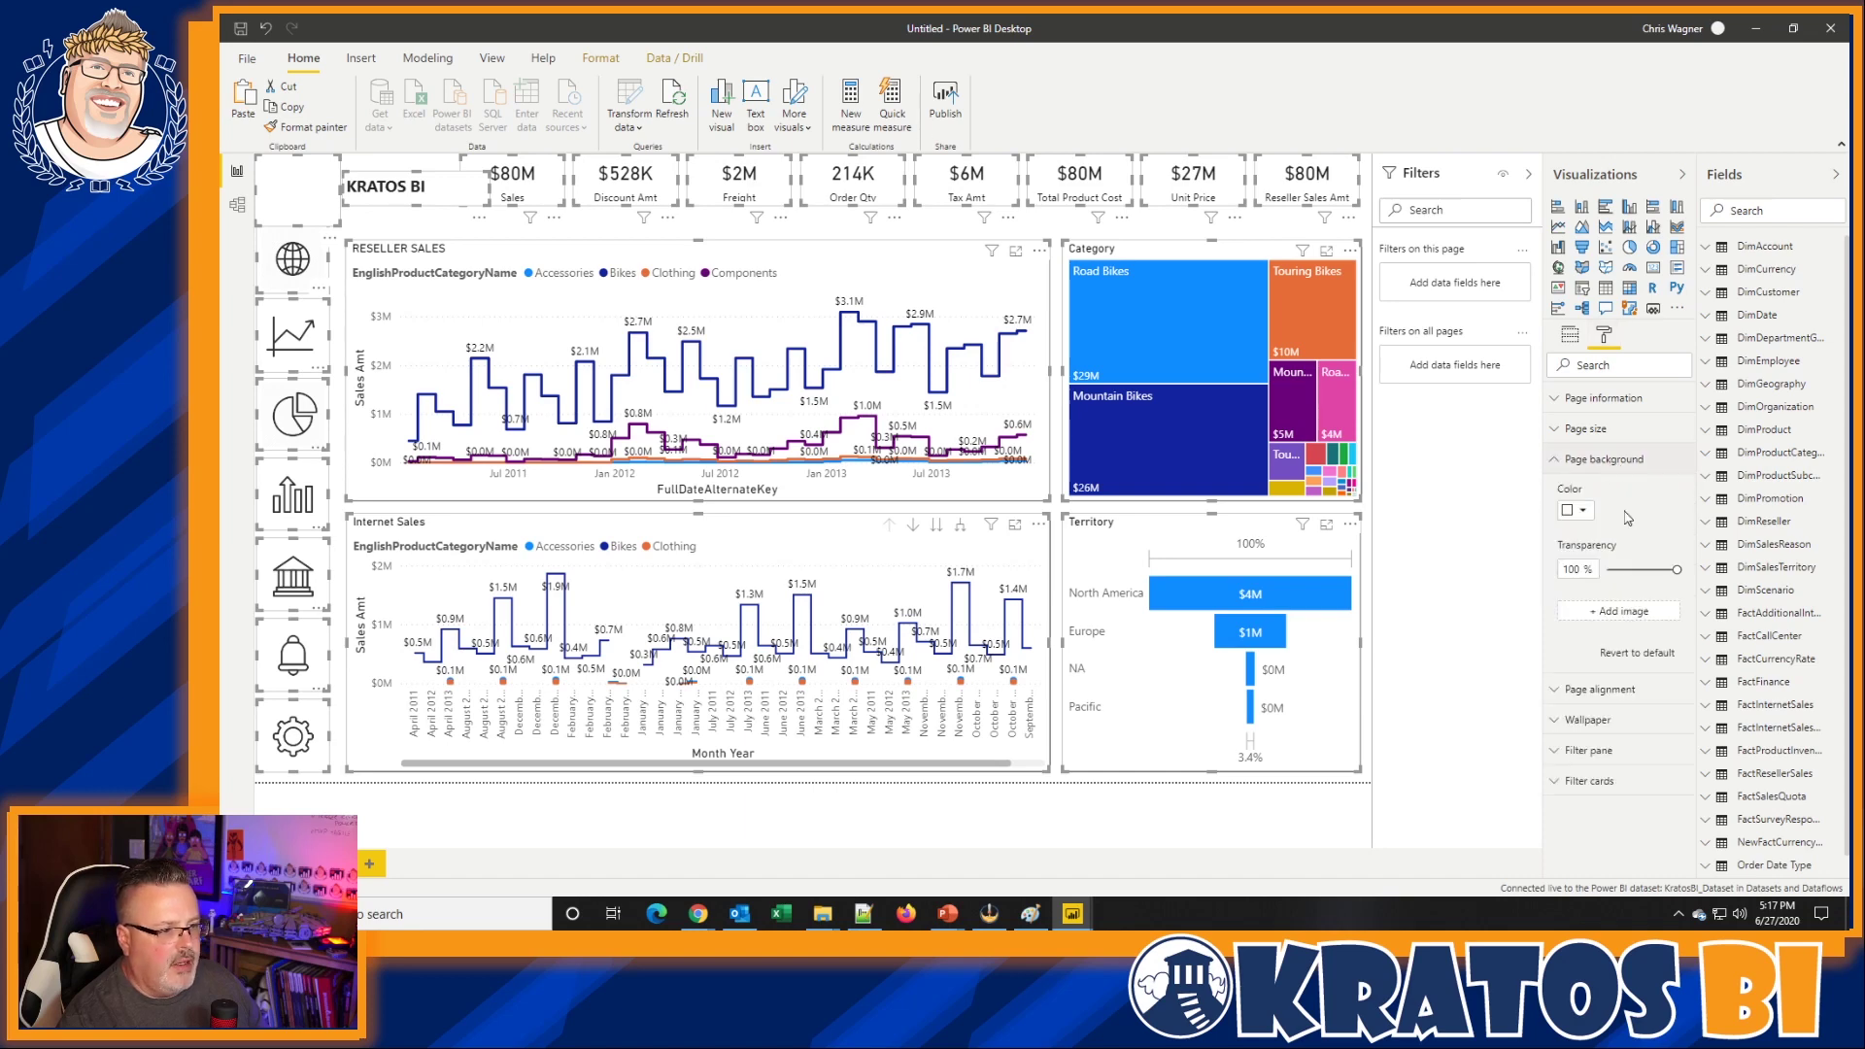
left_click(1621, 614)
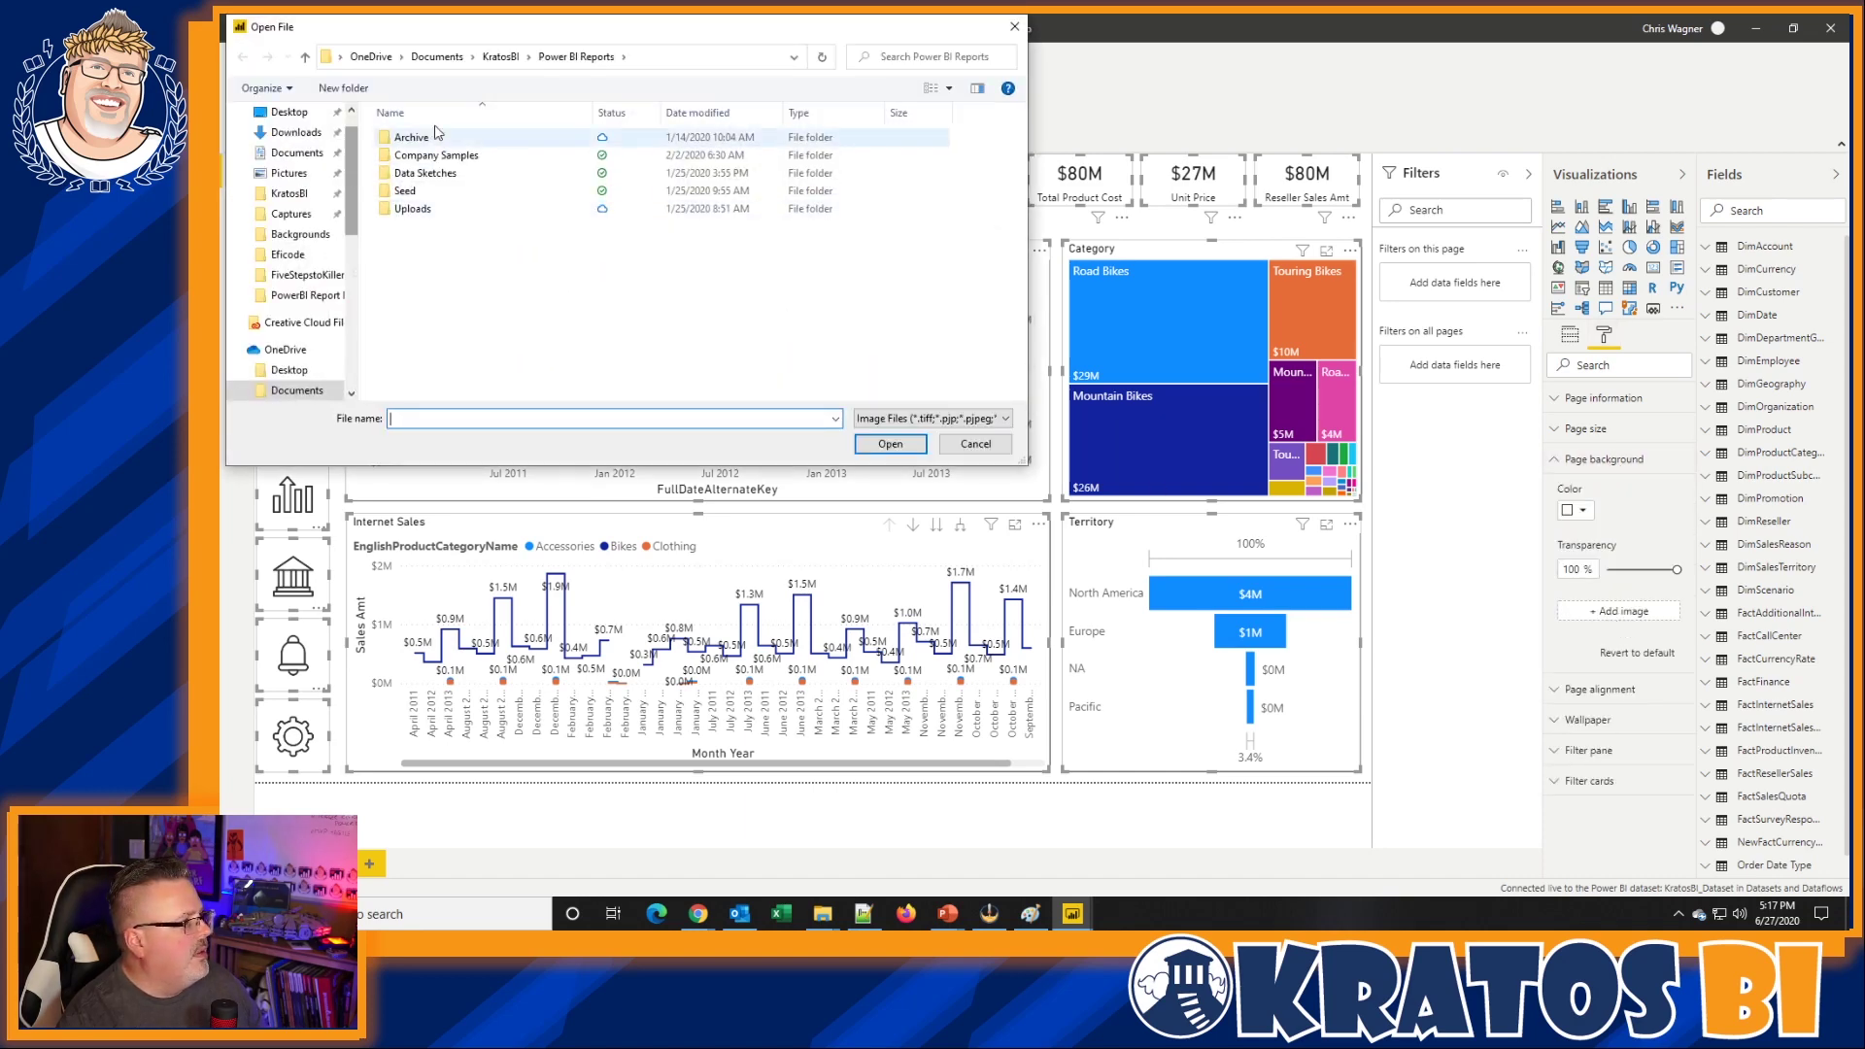
left_click(501, 57)
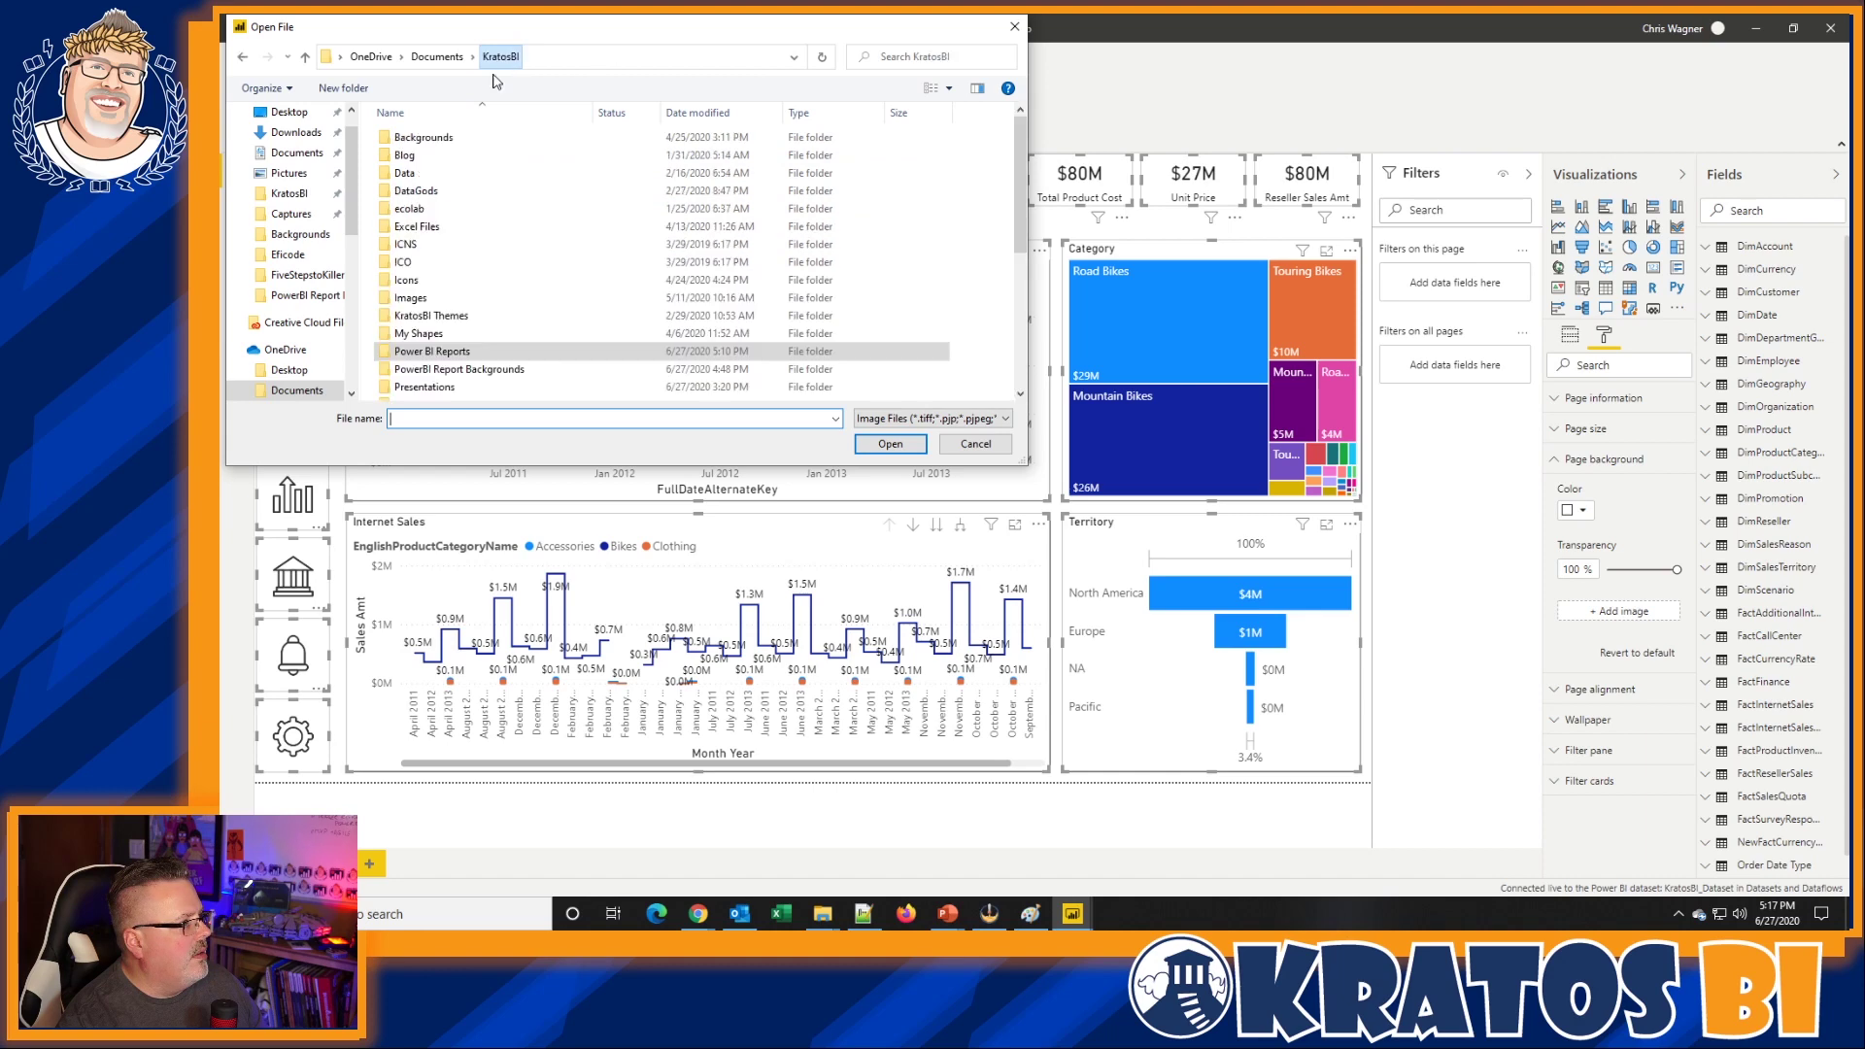
left_click(440, 373)
double_click(440, 373)
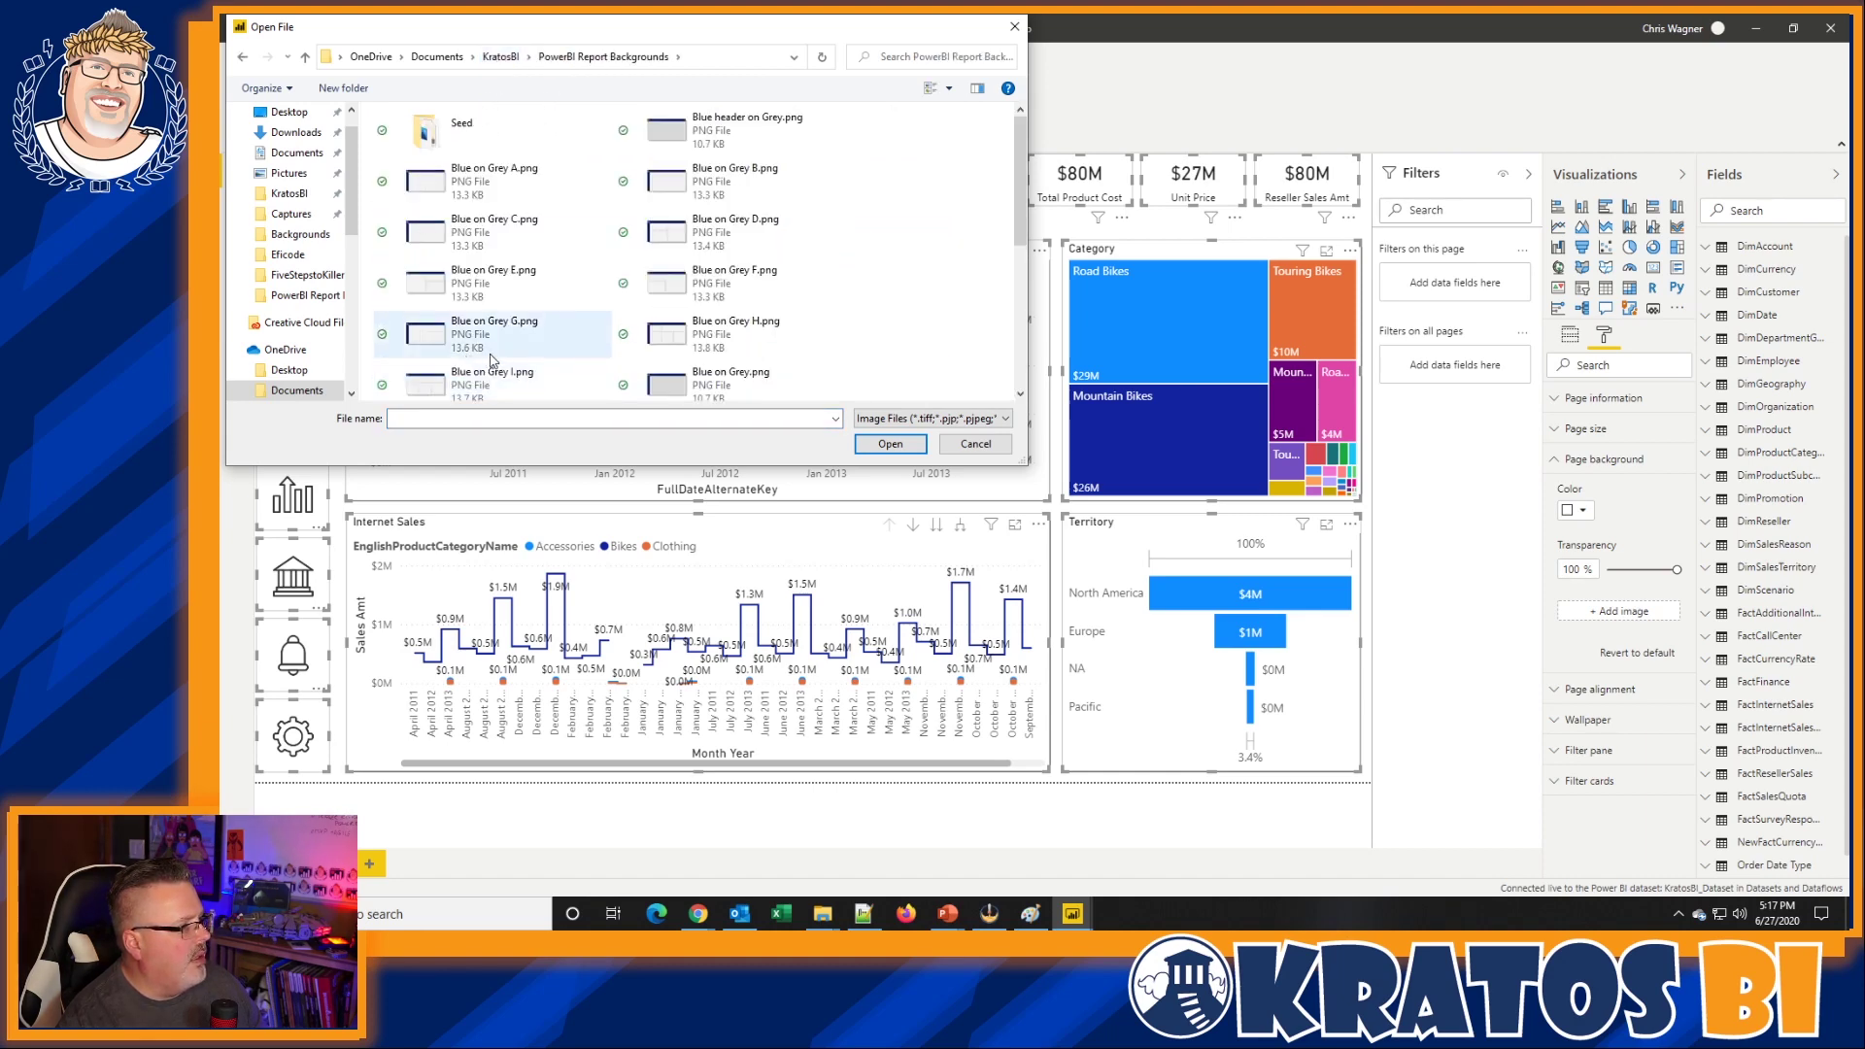
left_click(655, 386)
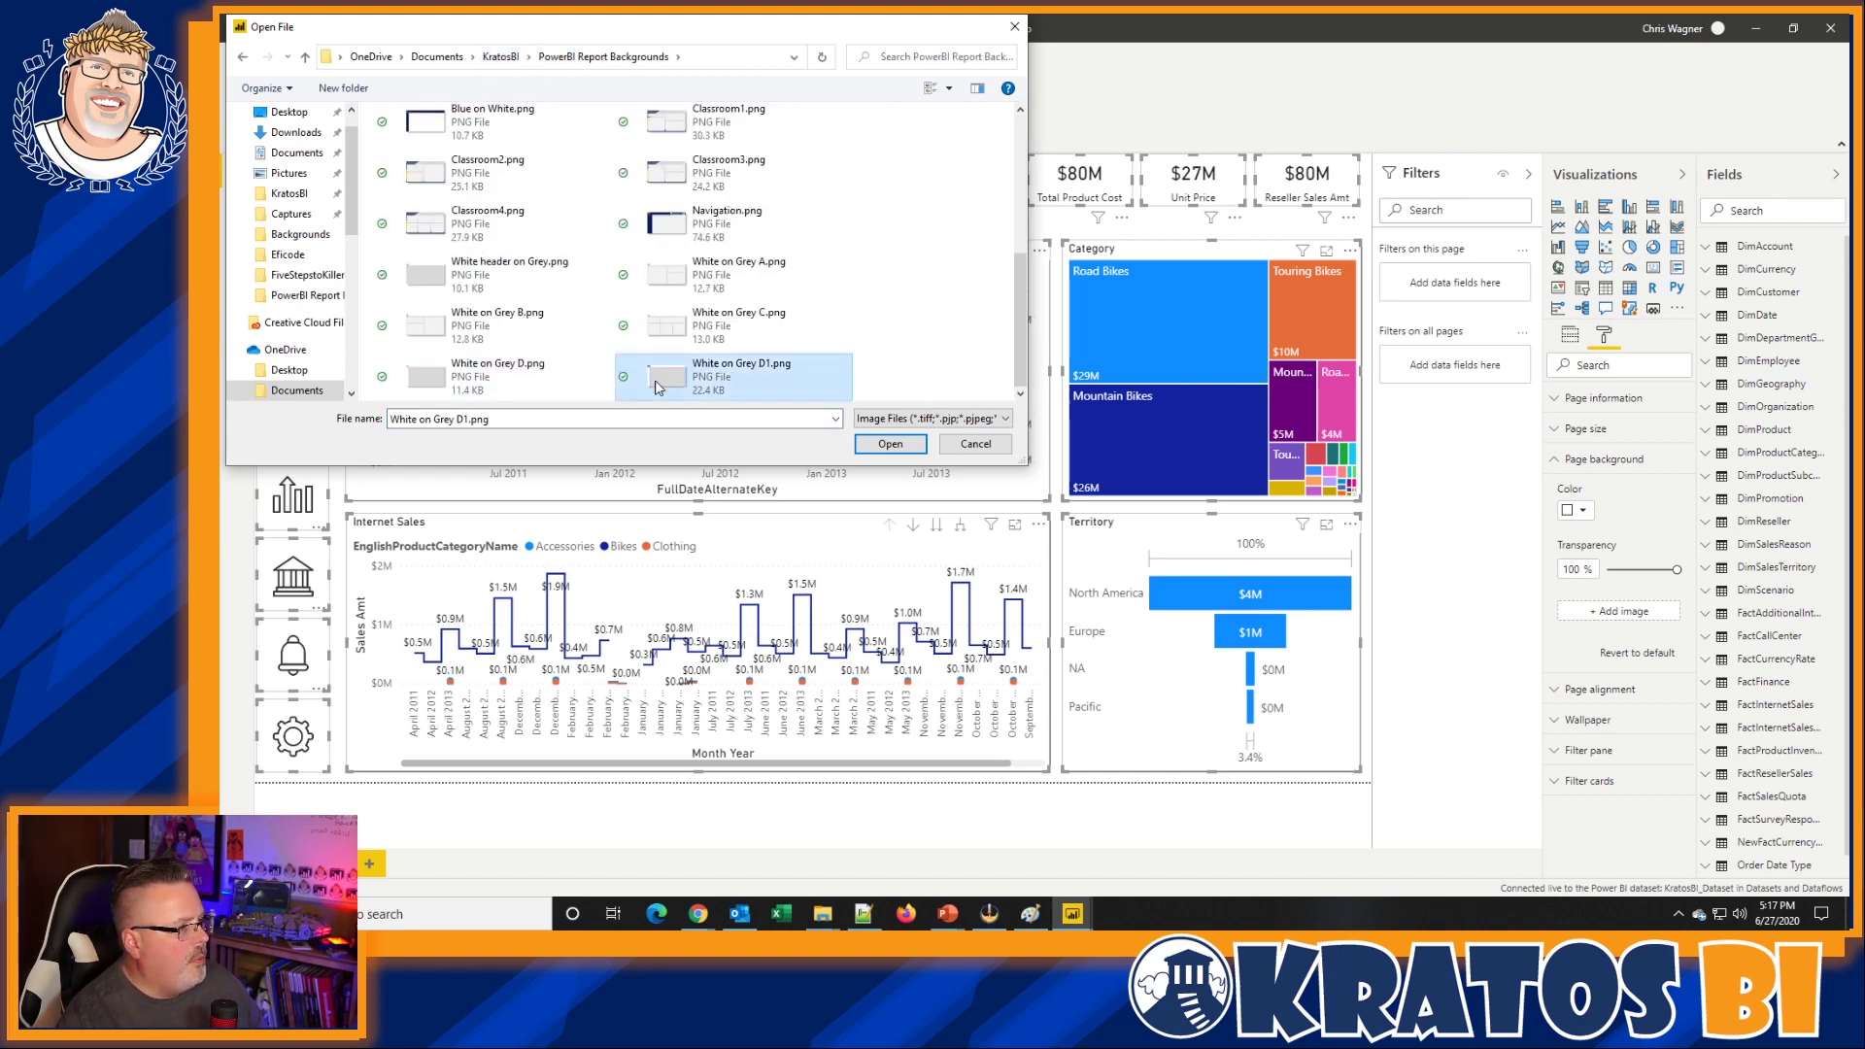
left_click(890, 444)
- Set the page background's transparency to 0% and its image fit to Fit
left_click(1608, 569)
left_click_drag(1608, 569, 1600, 572)
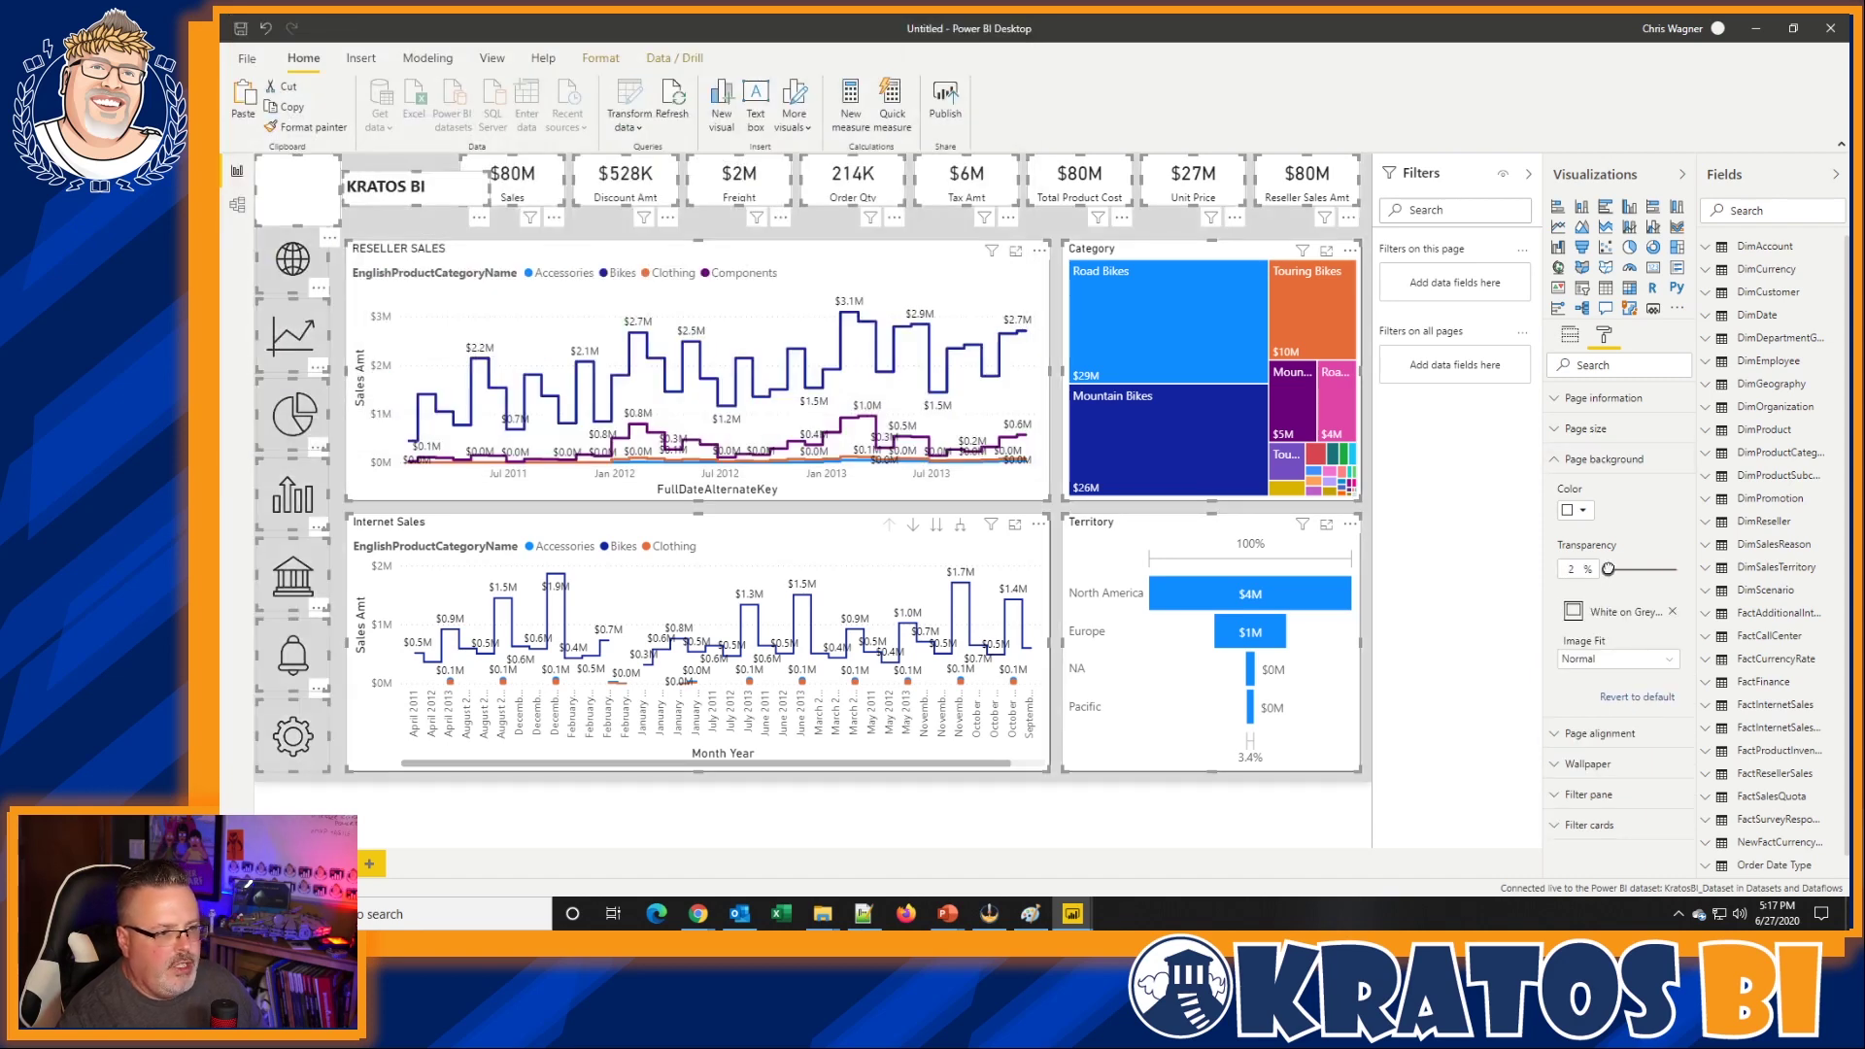
left_click(1576, 659)
left_click(1578, 696)
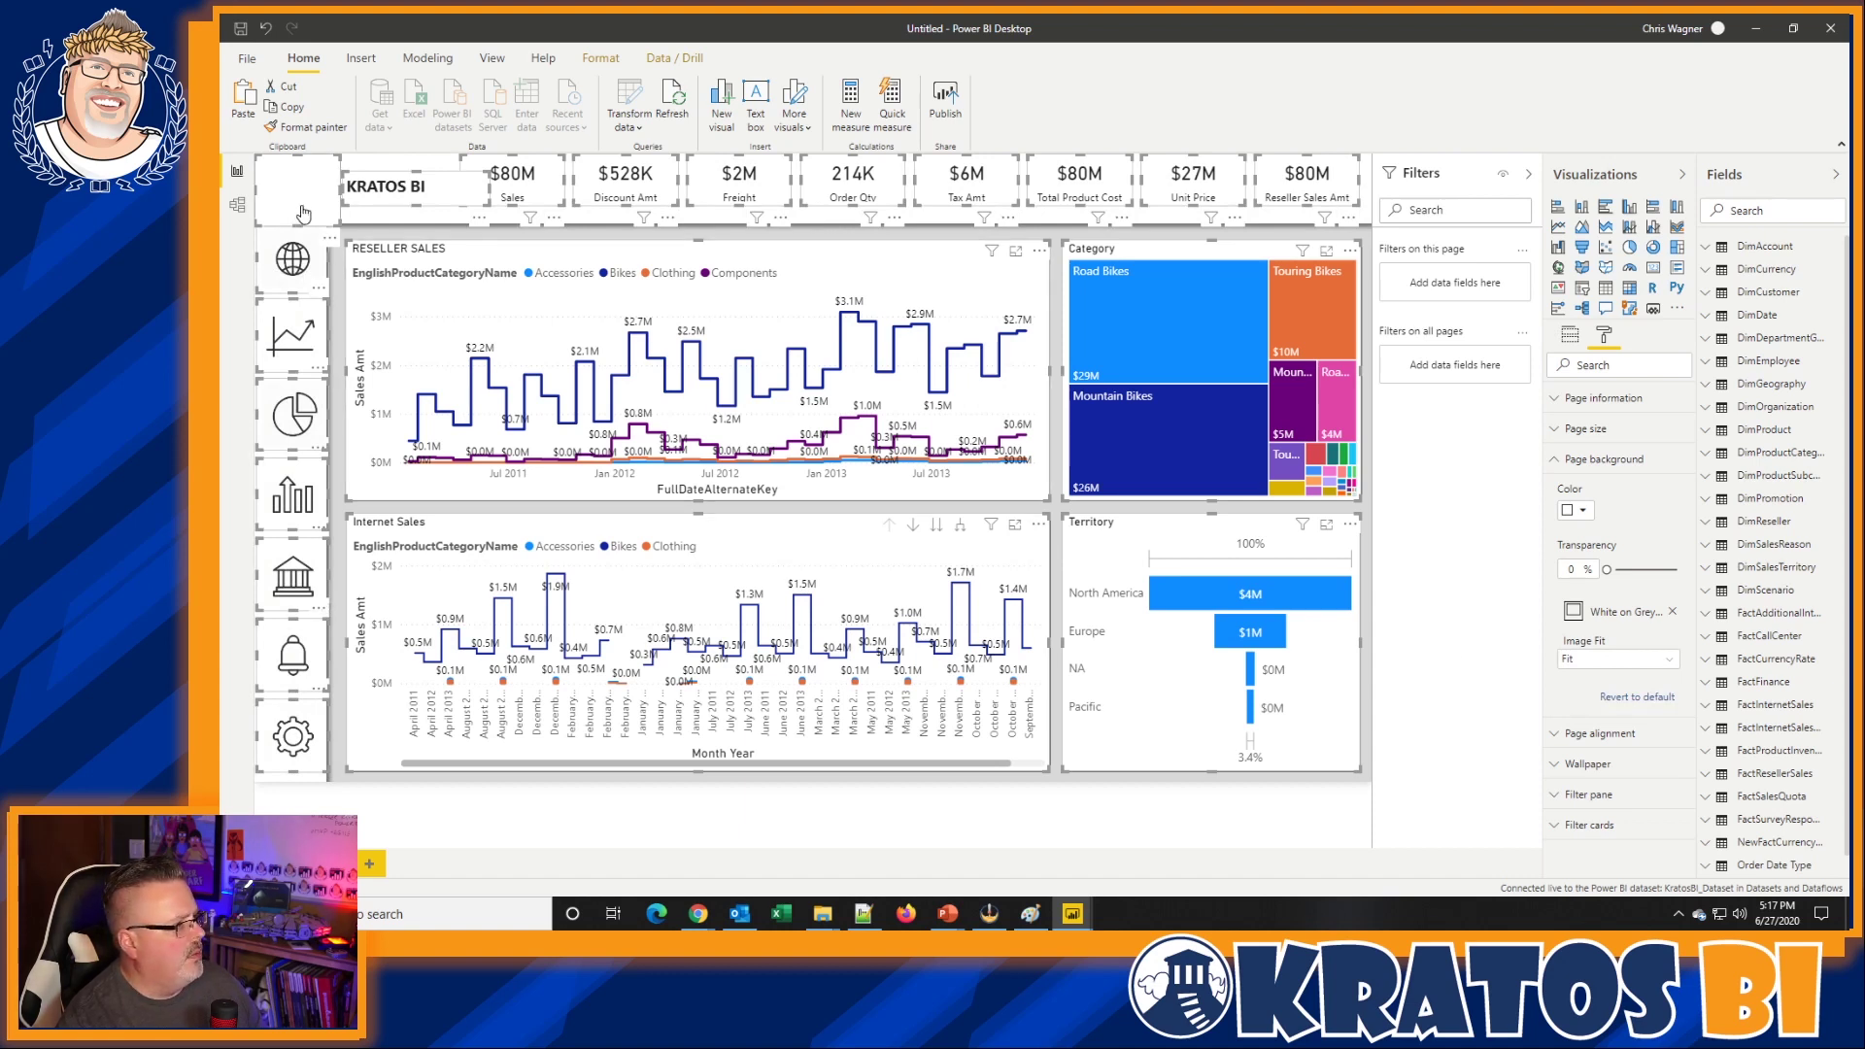
- Select the logo button in the page header and turn off its background
mouse_move(324, 198)
left_mouse_down()
mouse_move(362, 219)
mouse_move(326, 200)
left_mouse_up()
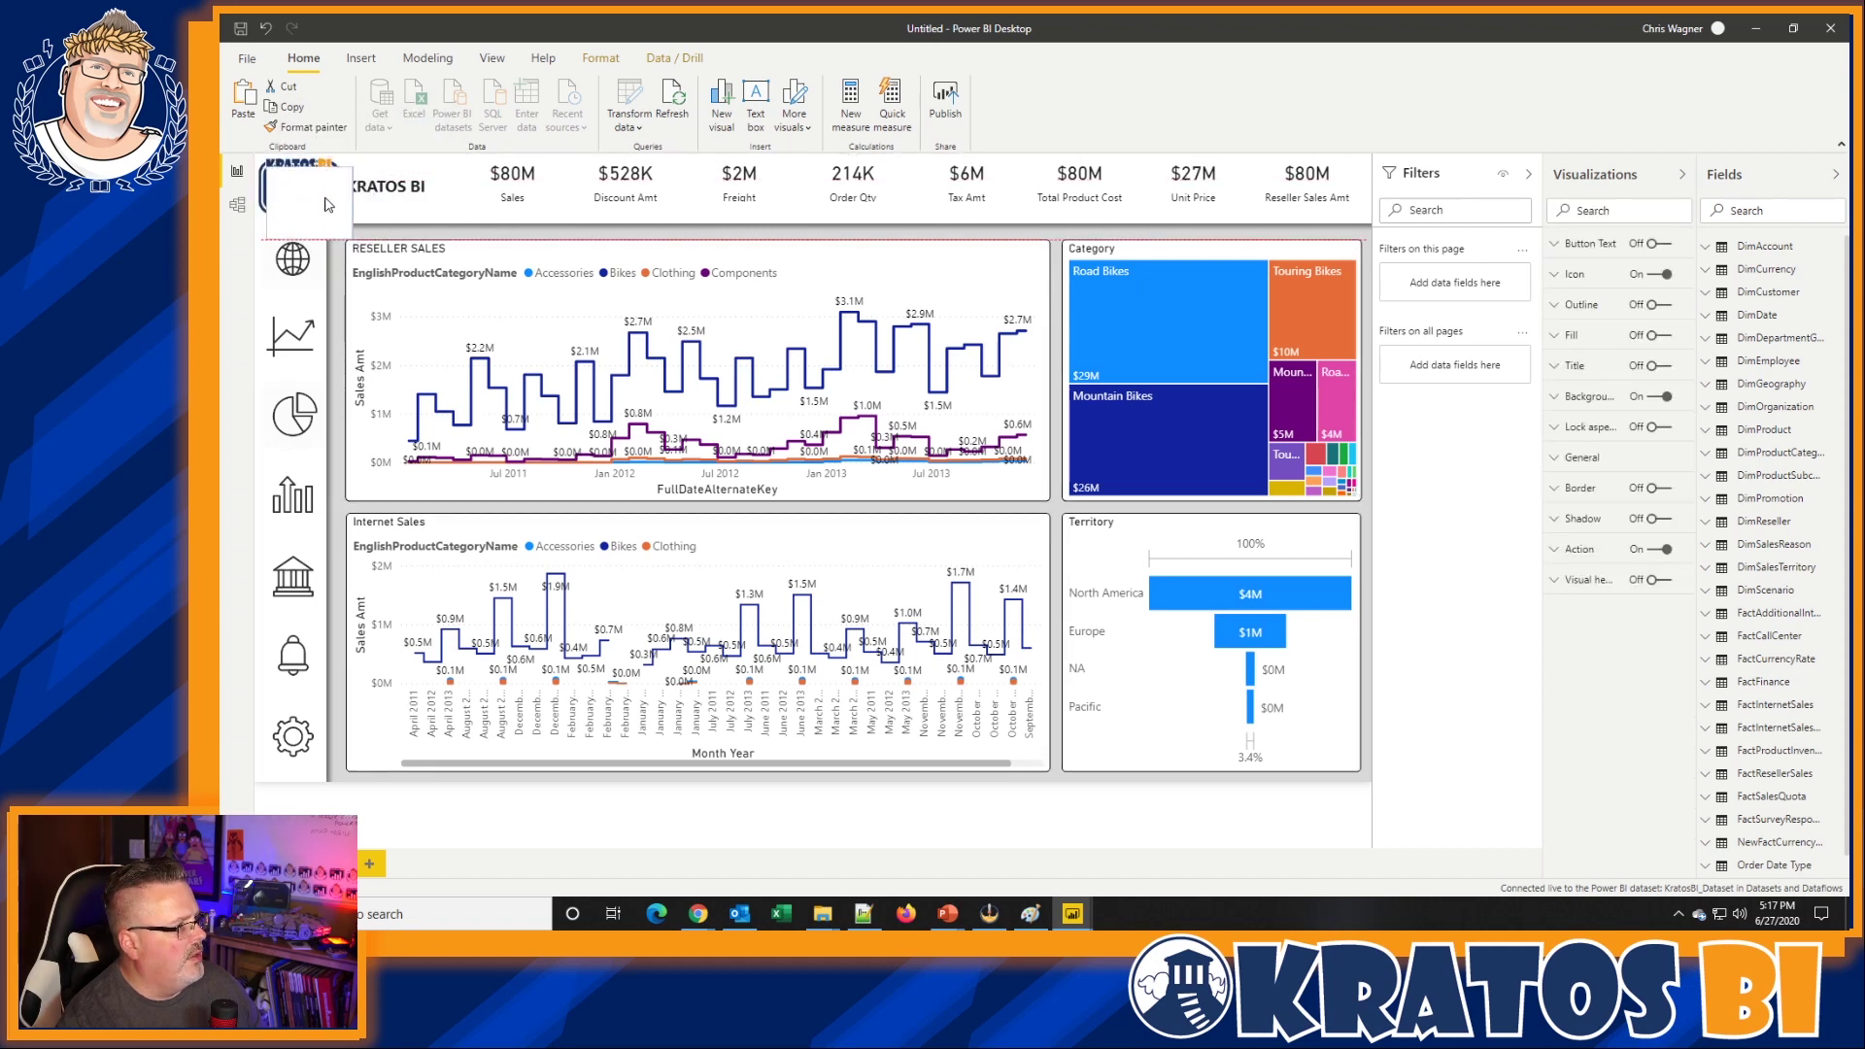
left_click(1654, 399)
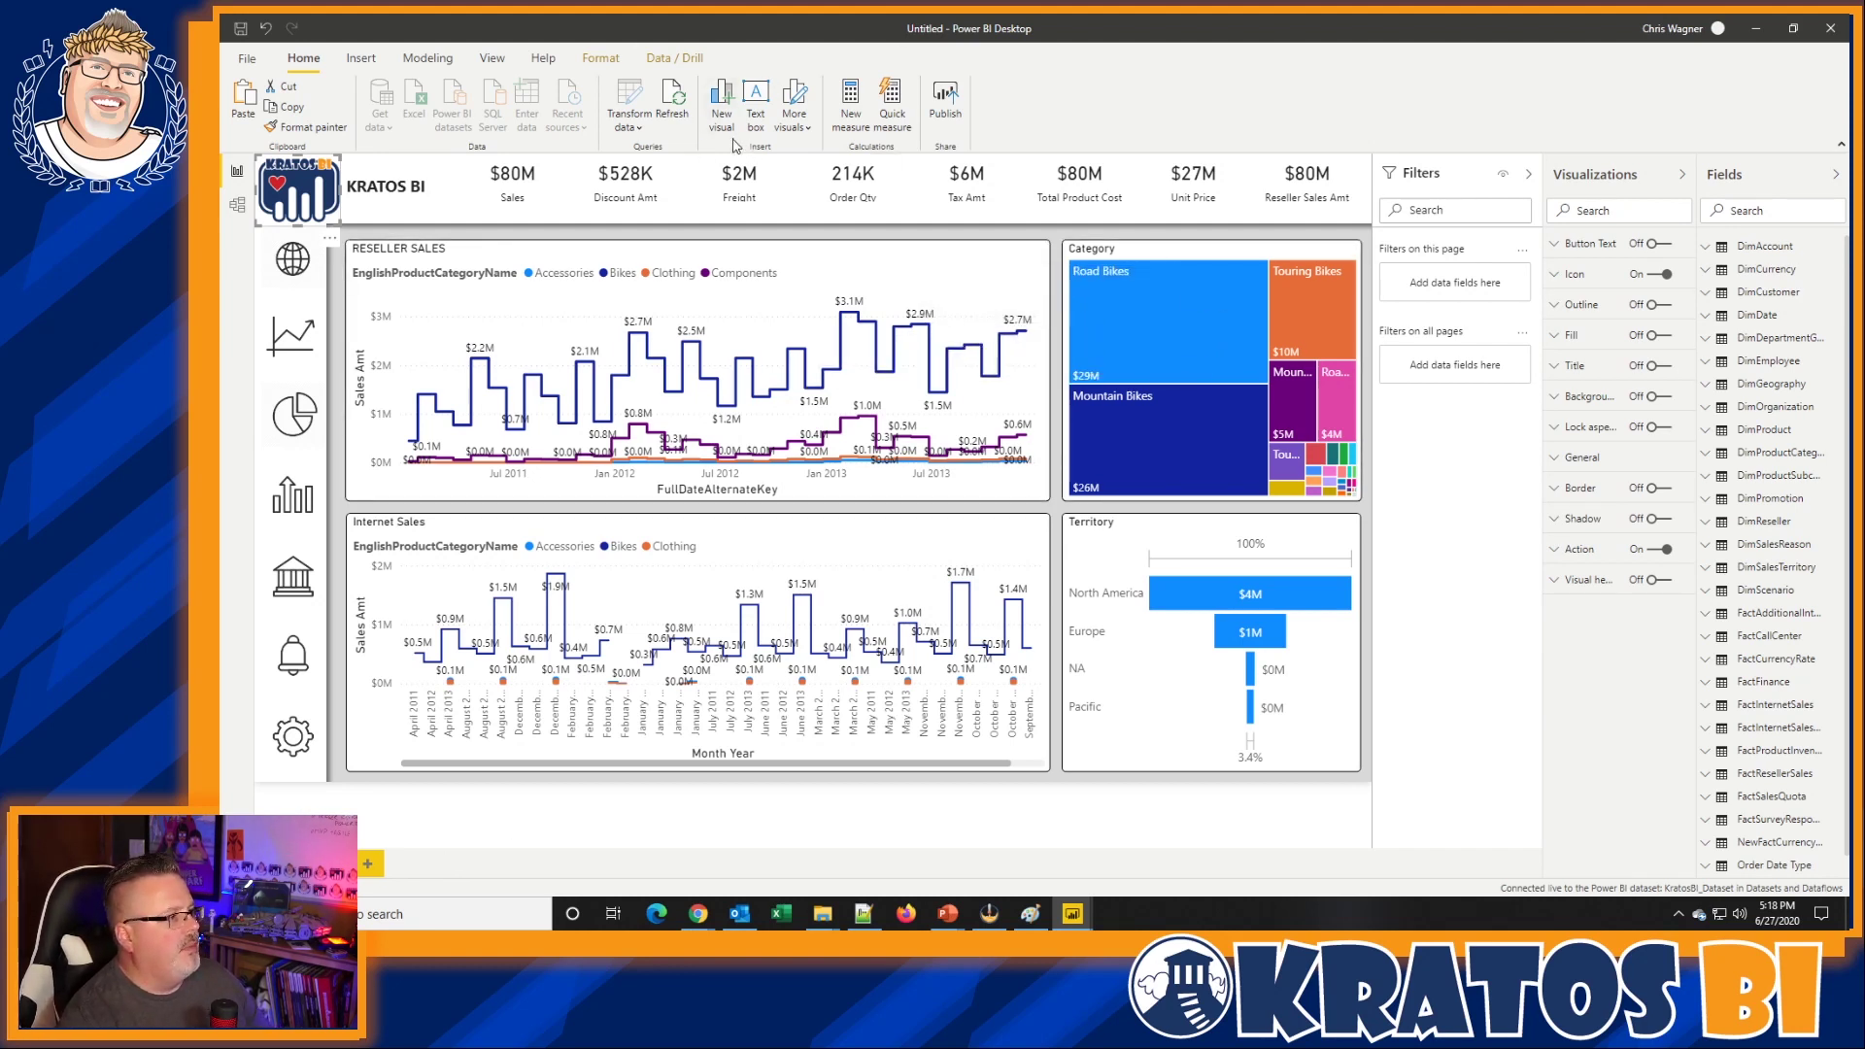
- Import the custom report theme file from the KratosBI Themes folder and dismiss the import confirmation
left_click(491, 60)
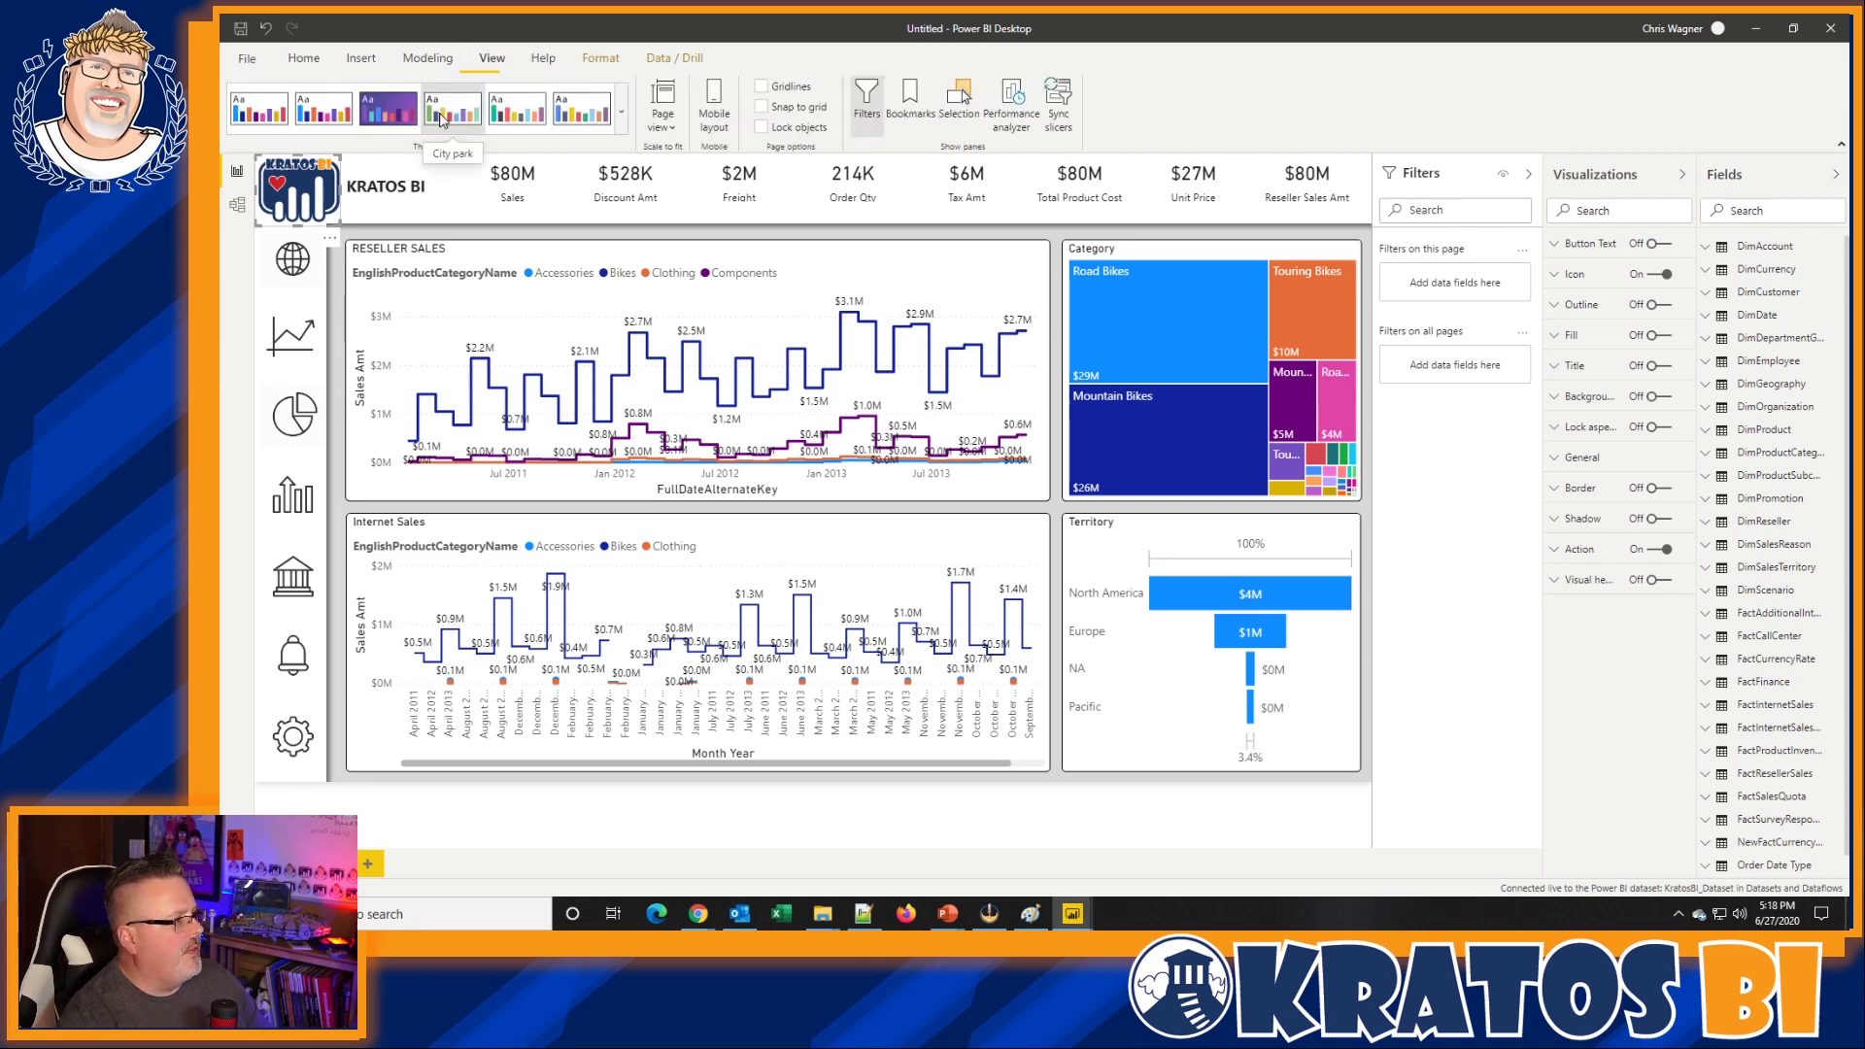
left_click(621, 111)
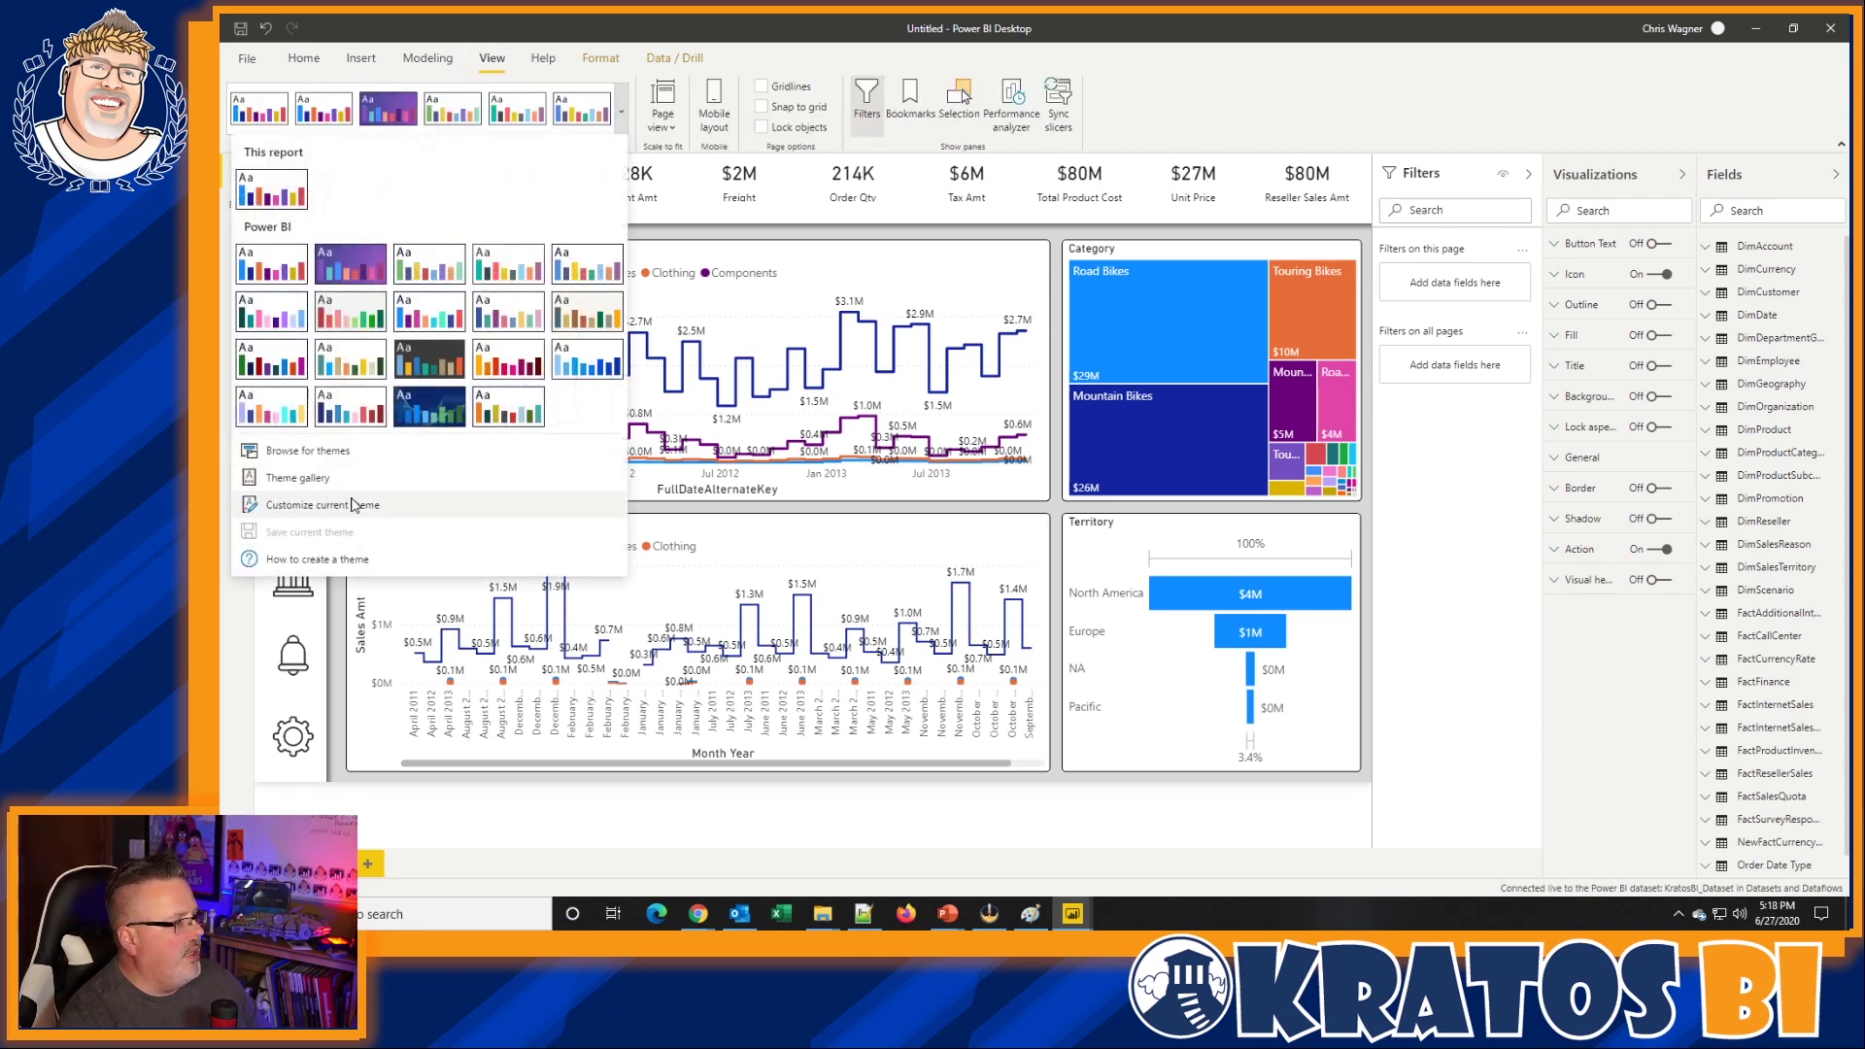
left_click(337, 452)
left_click(502, 62)
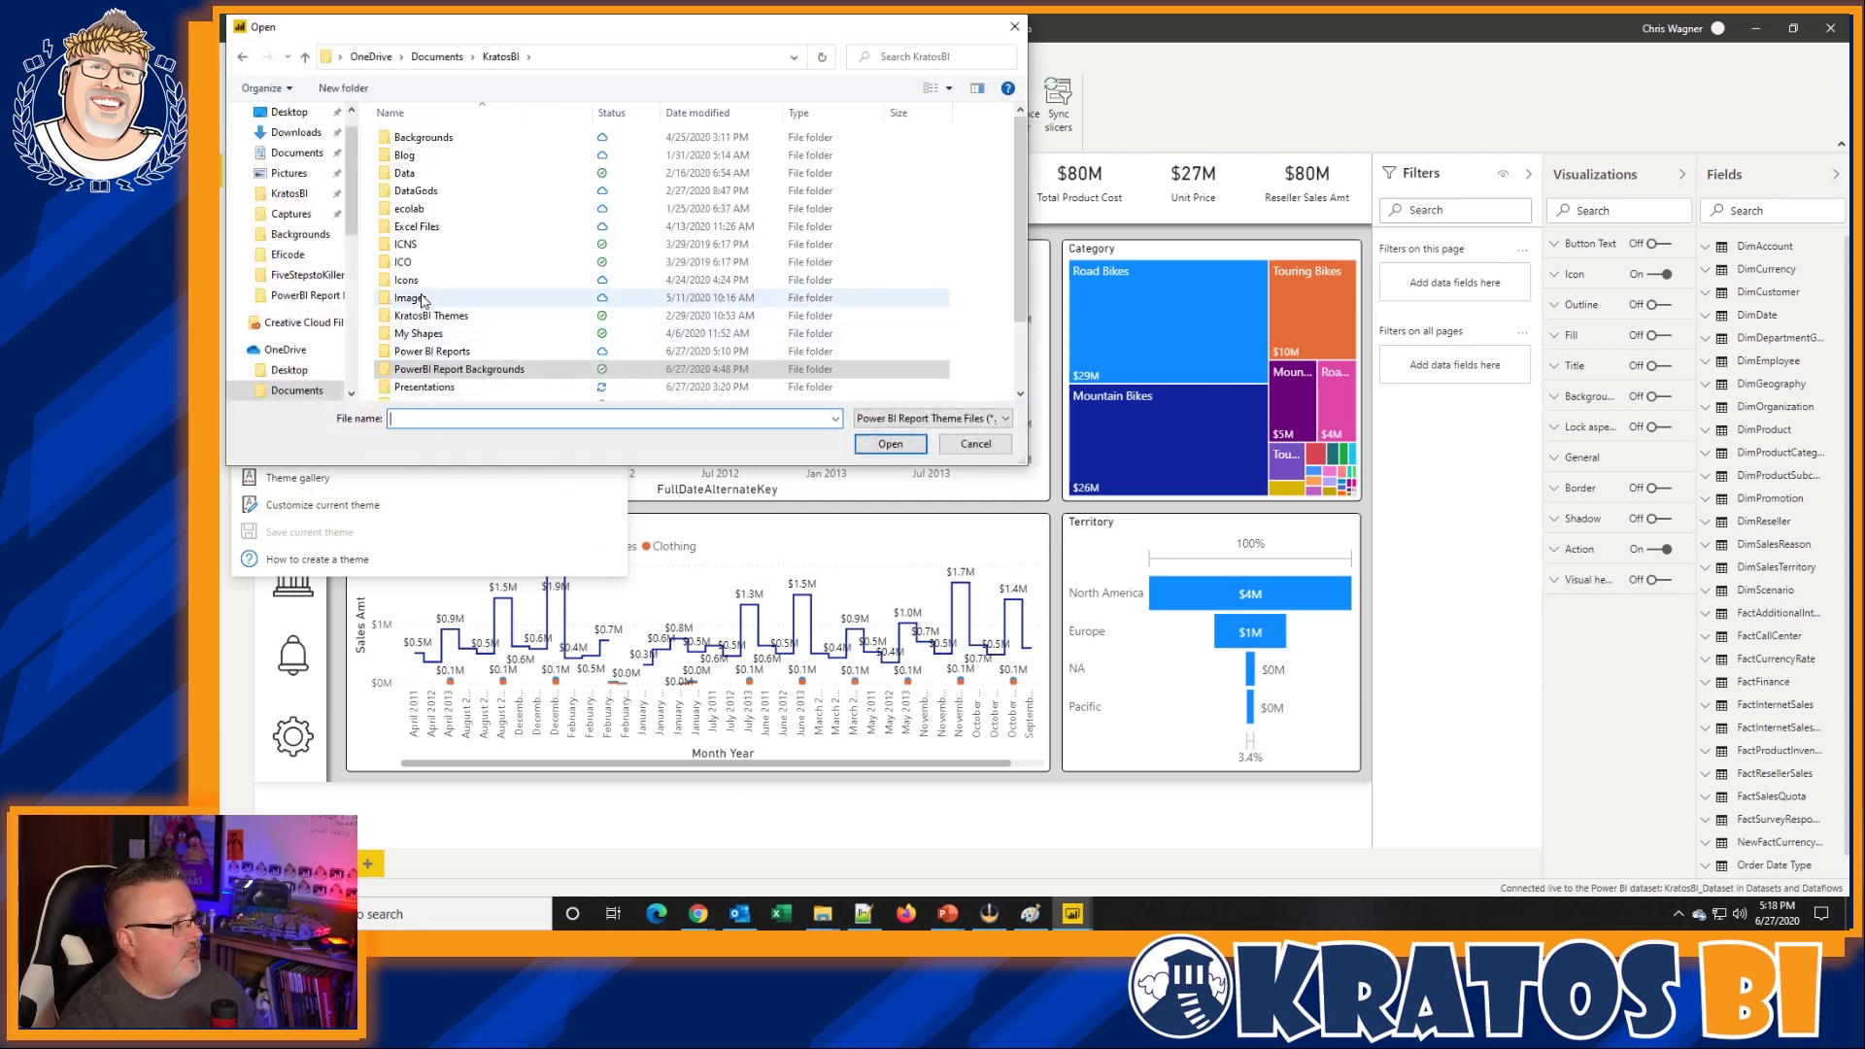
scroll(425, 359, "down", 1)
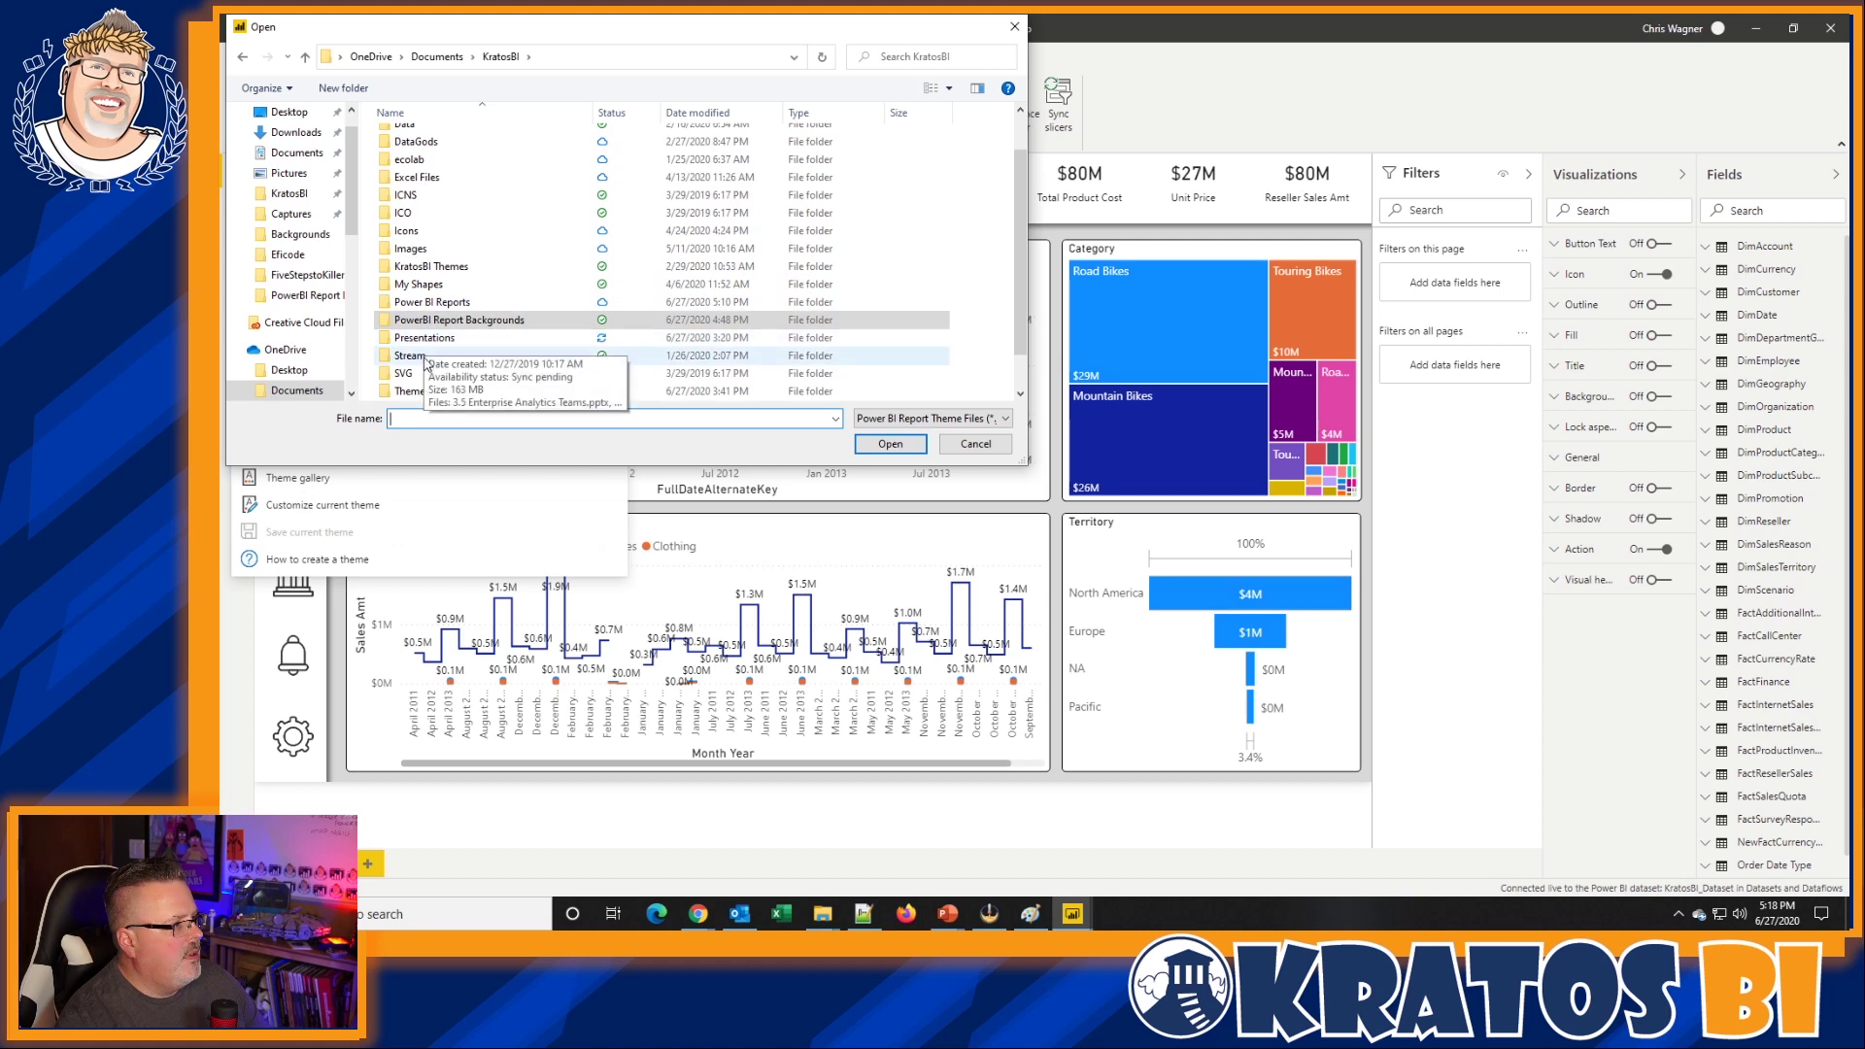
double_click(426, 392)
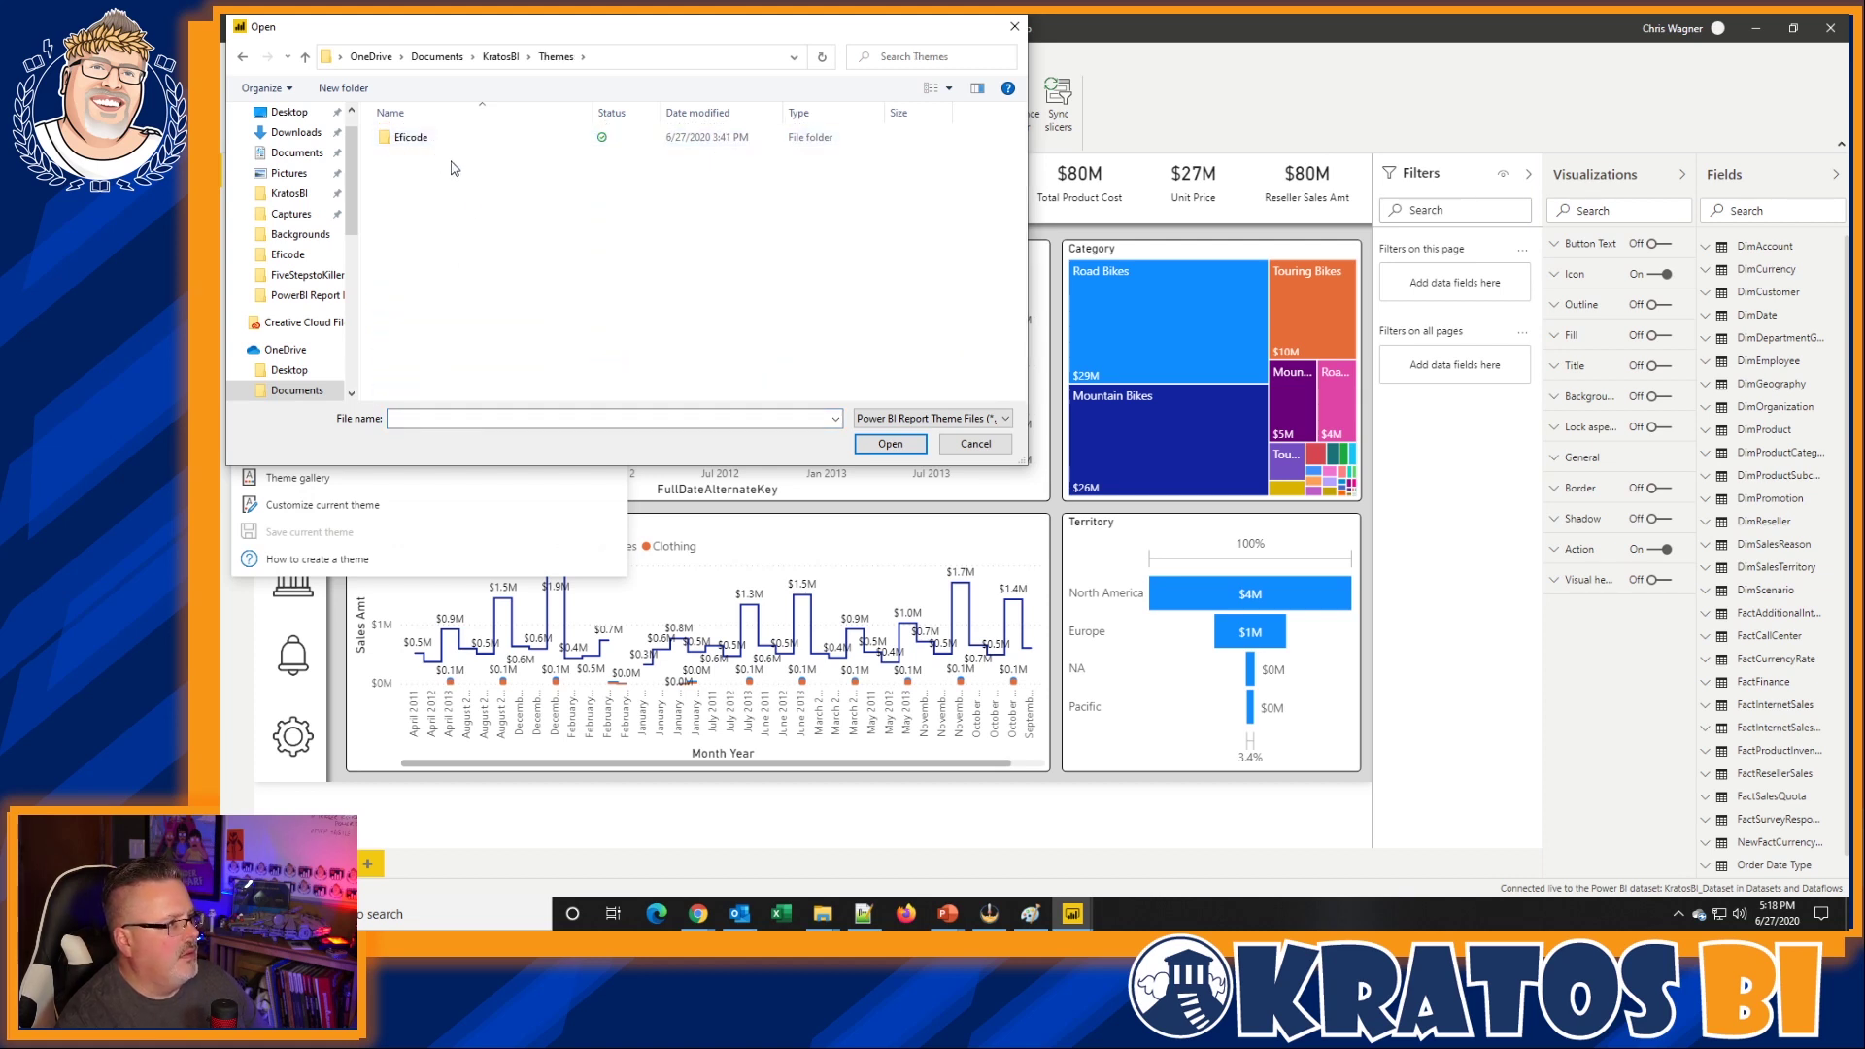
key("BackSpace")
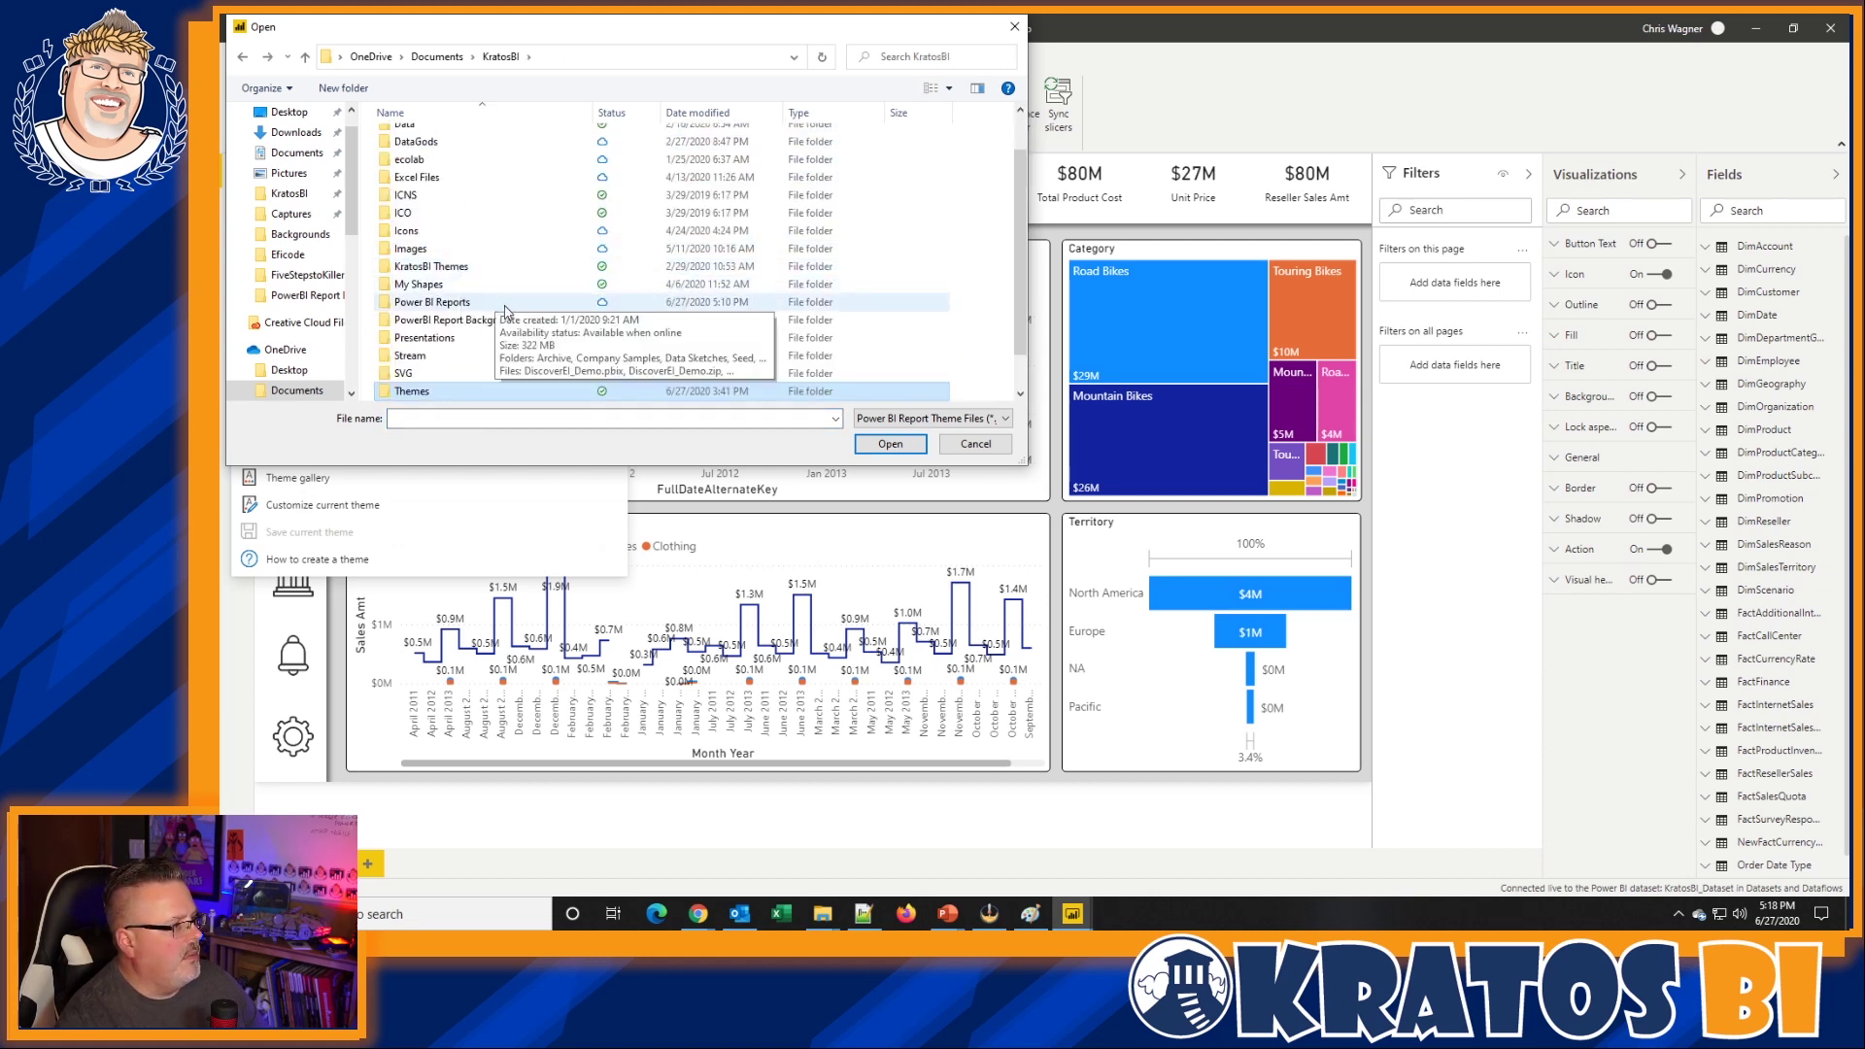
double_click(493, 267)
left_click(463, 158)
left_click(890, 444)
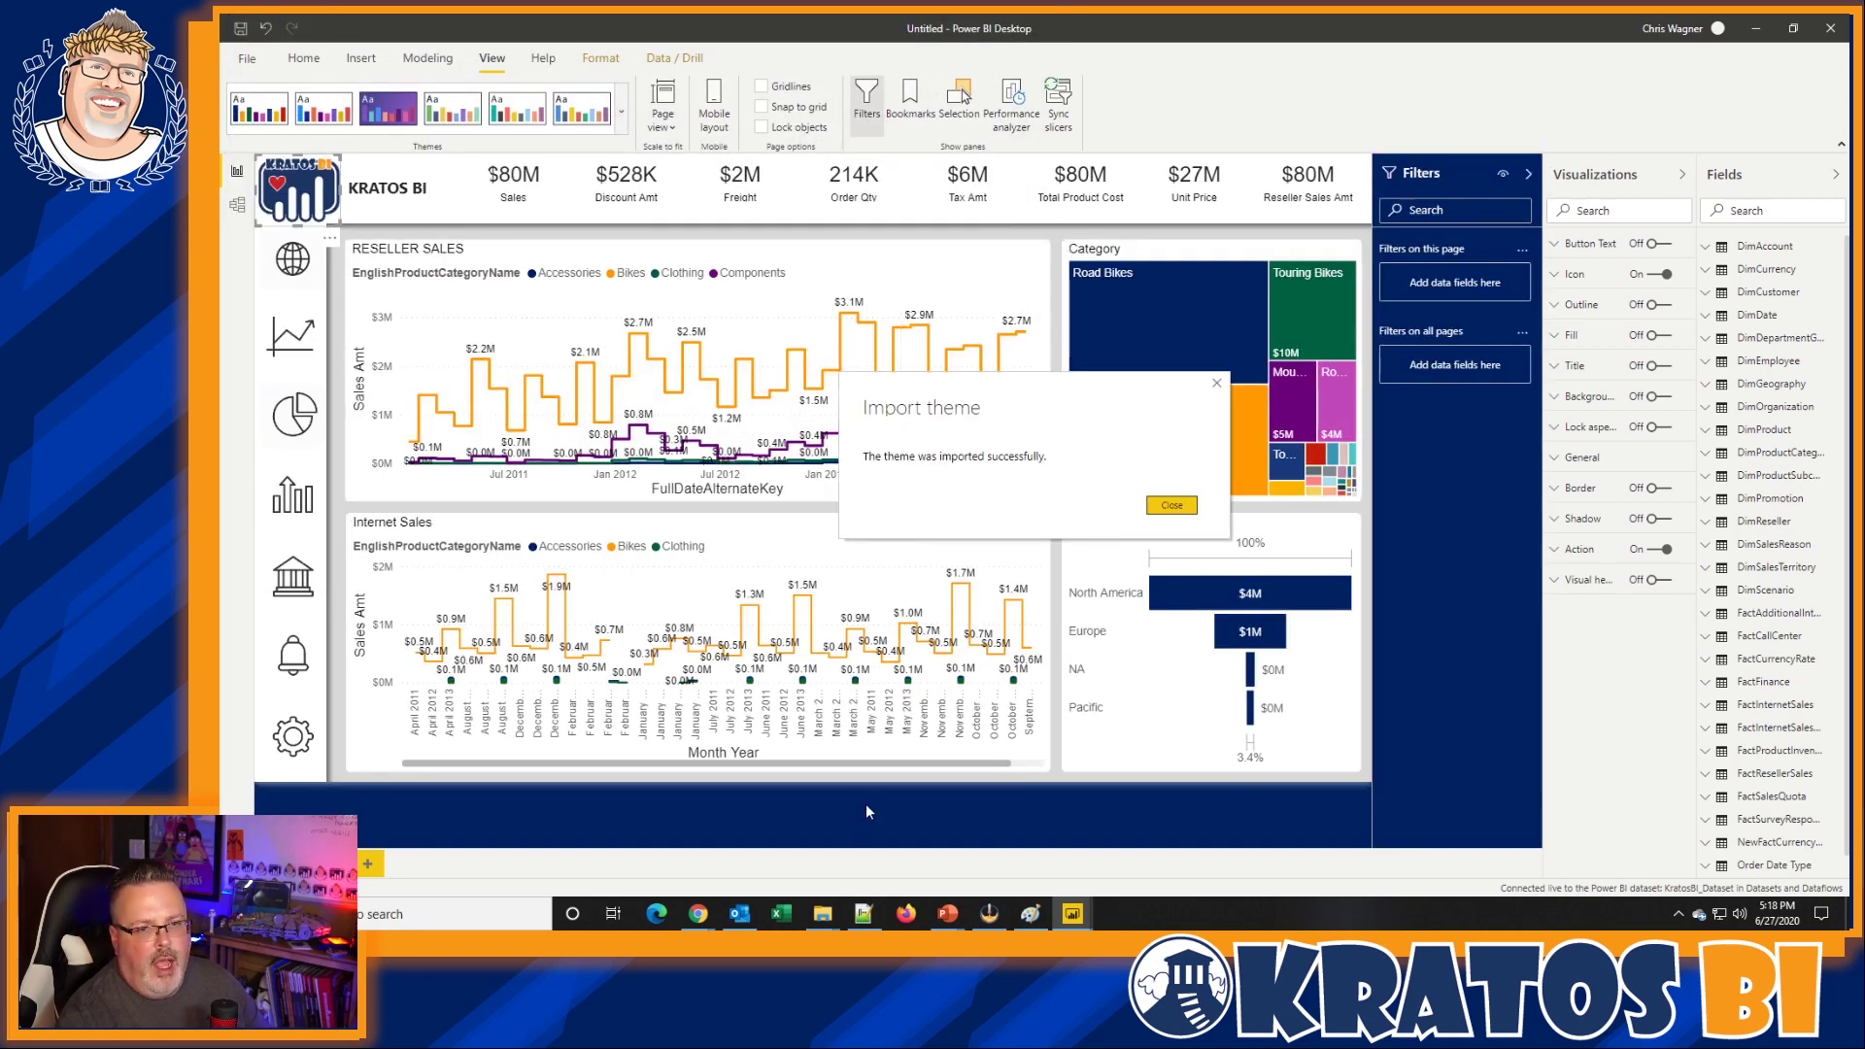
left_click(1177, 508)
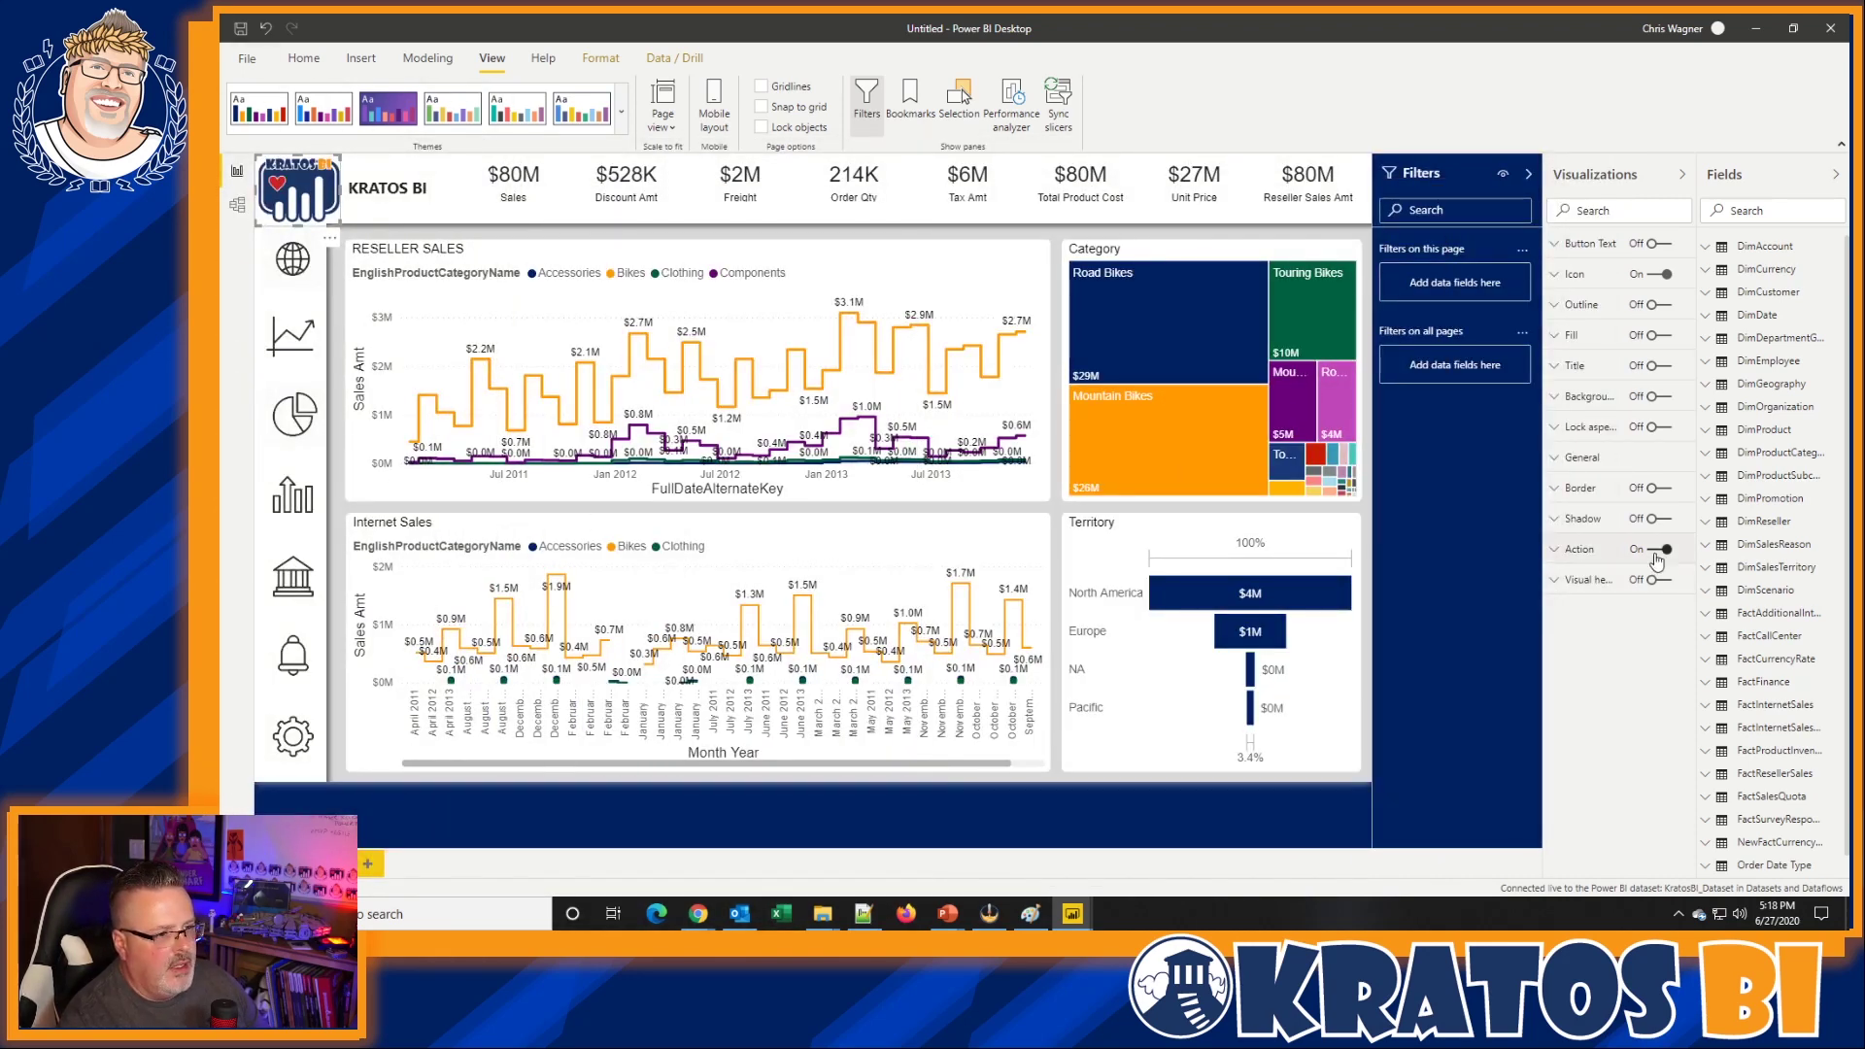
- Compare the logo button's Action type and bookmark settings in the new report with those of the same button in KratosBI
left_click(1576, 550)
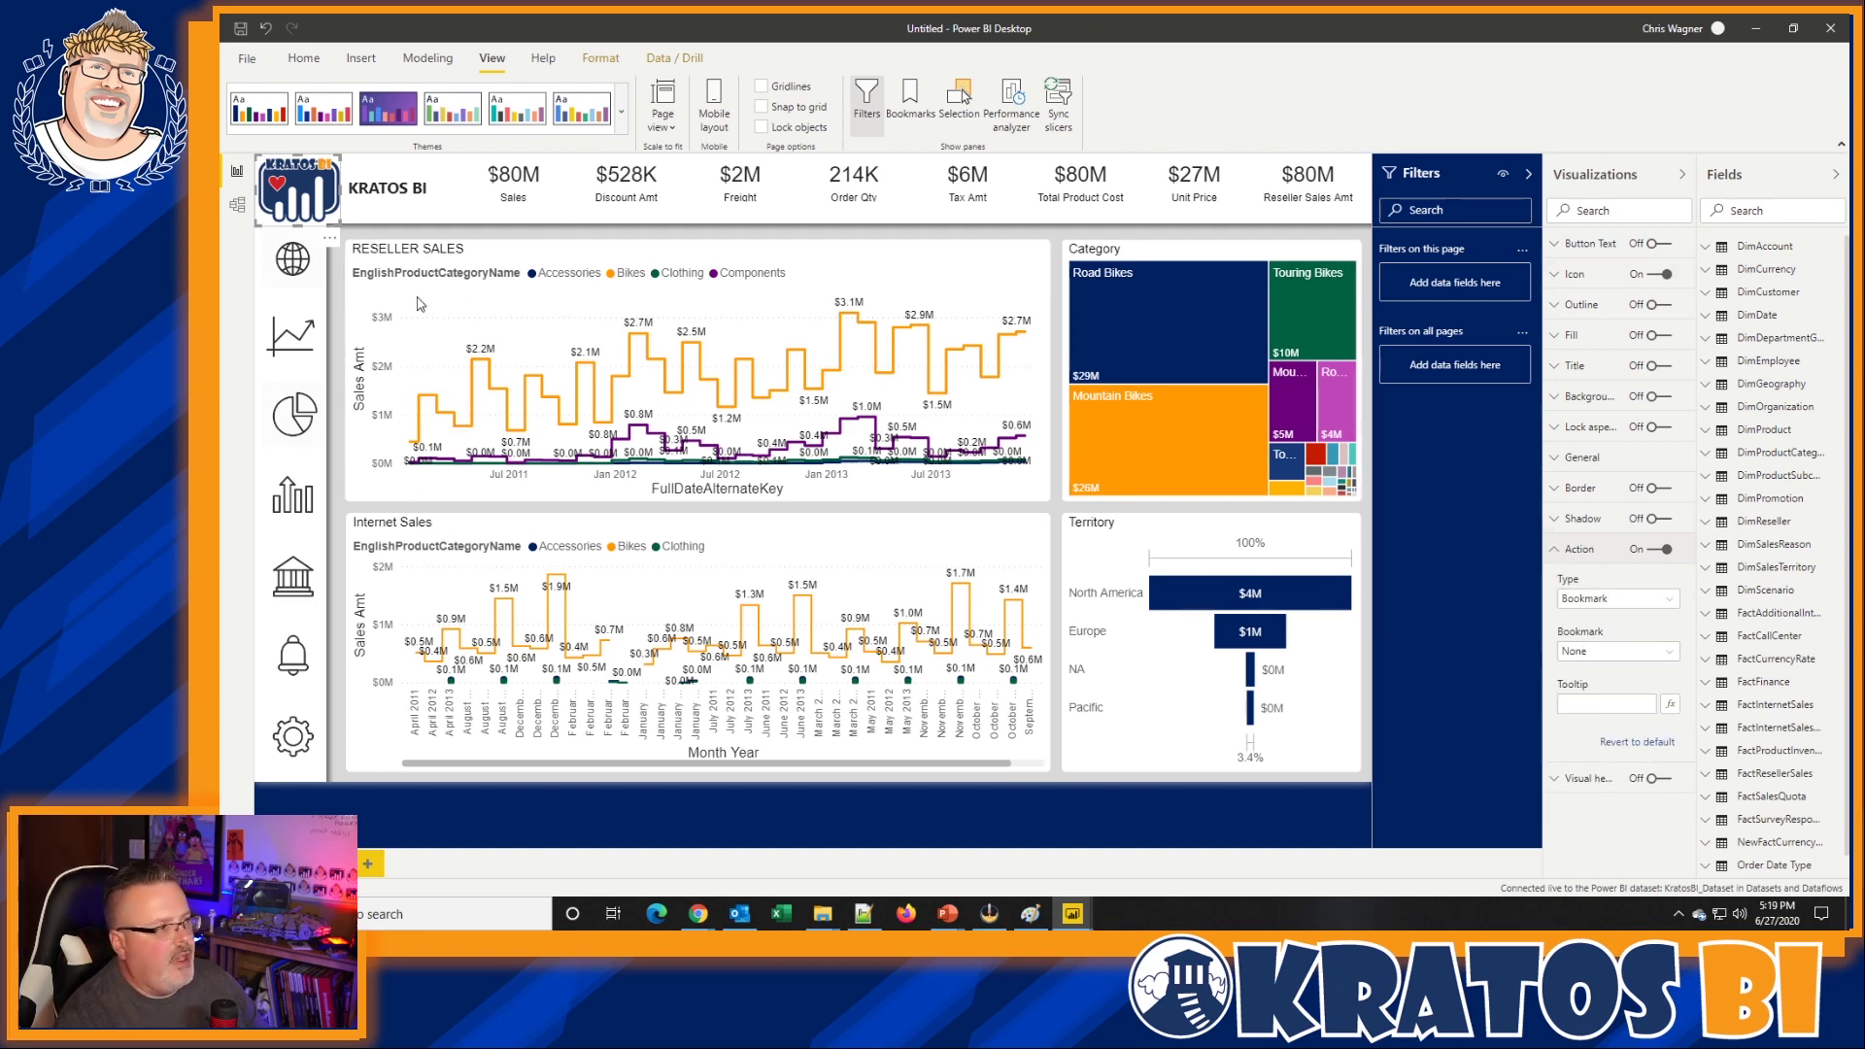
key("alt+Tab")
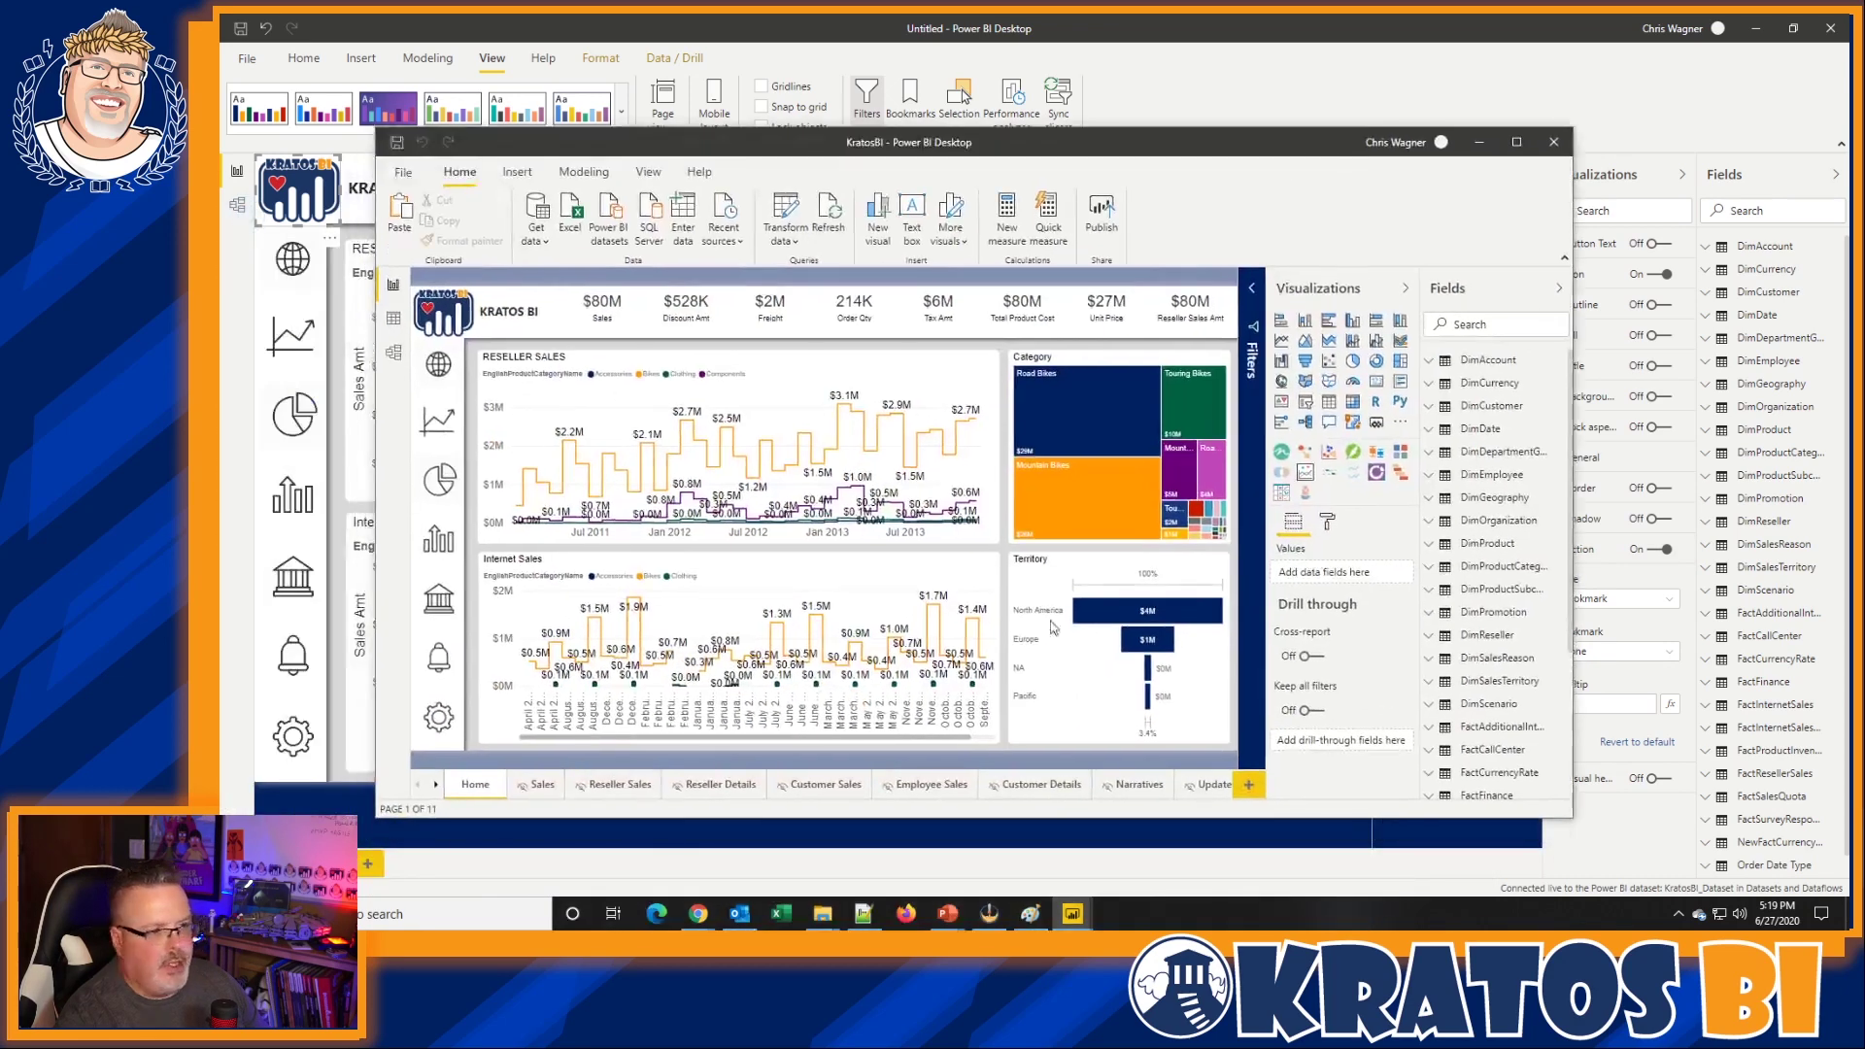
left_click(430, 330)
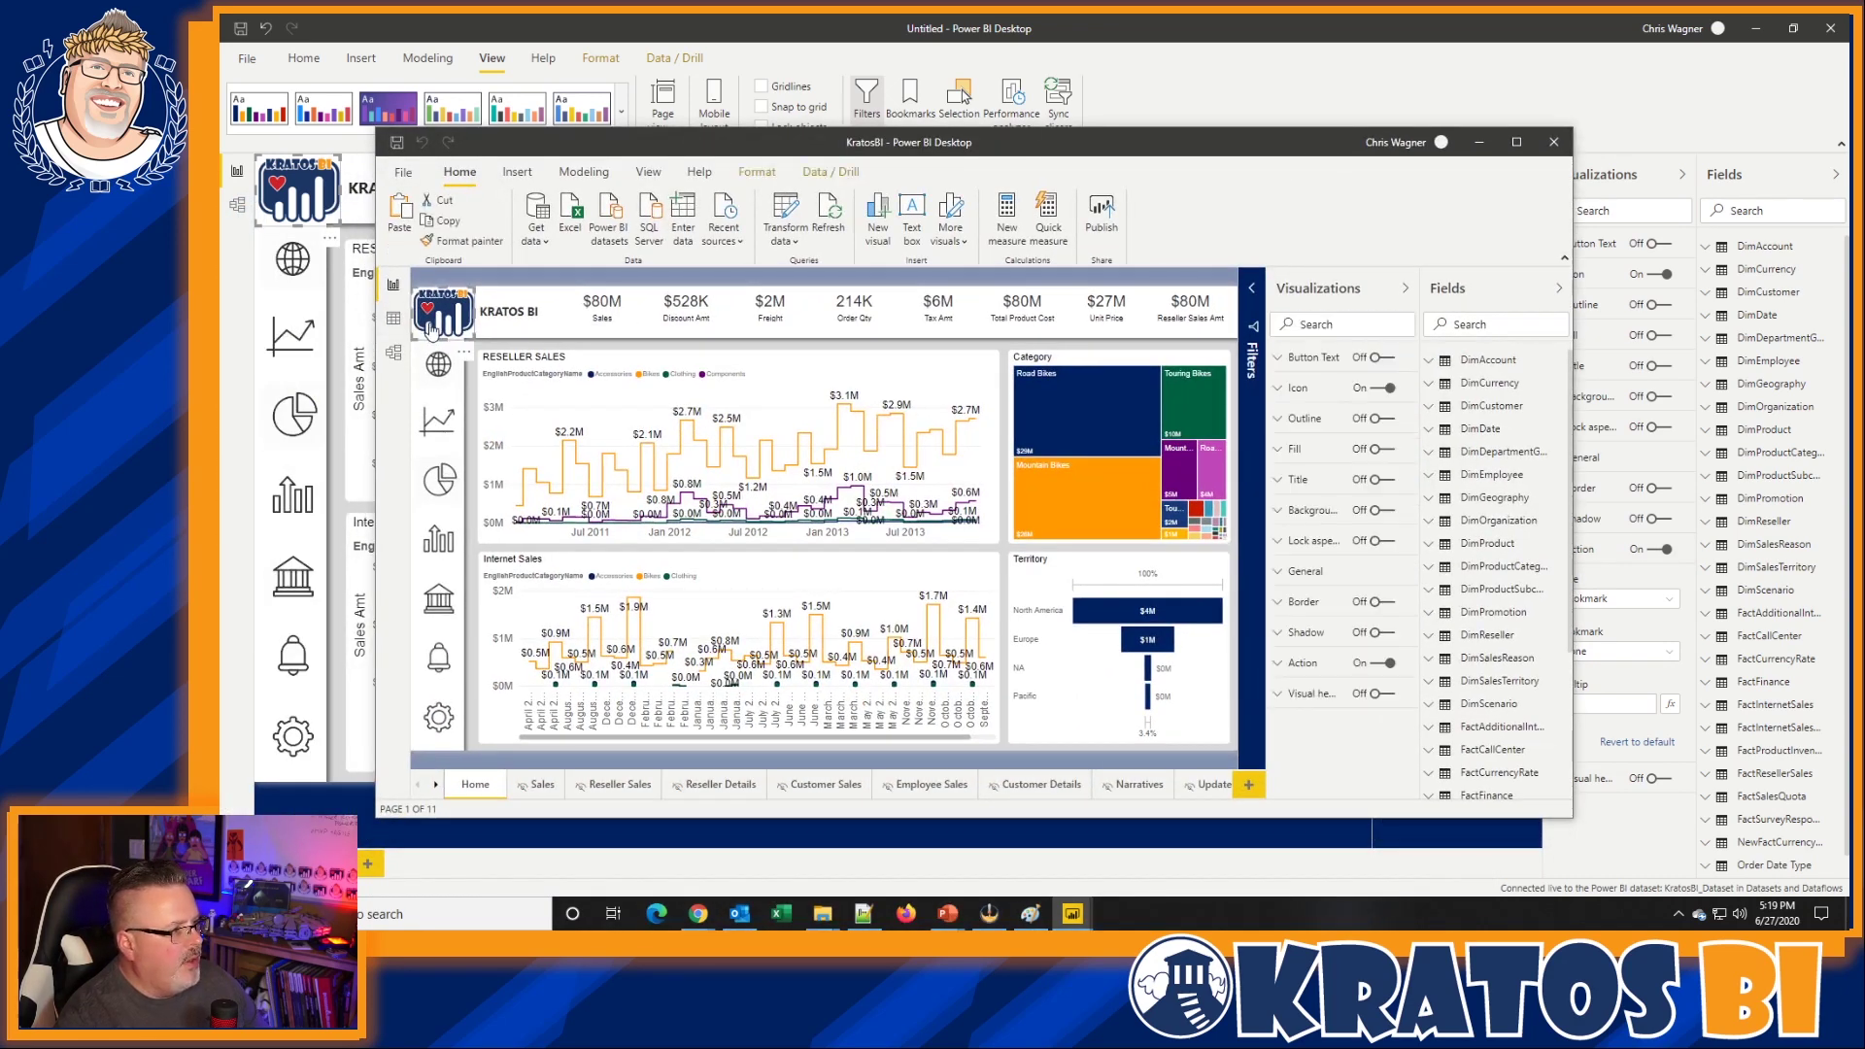
left_click(1342, 664)
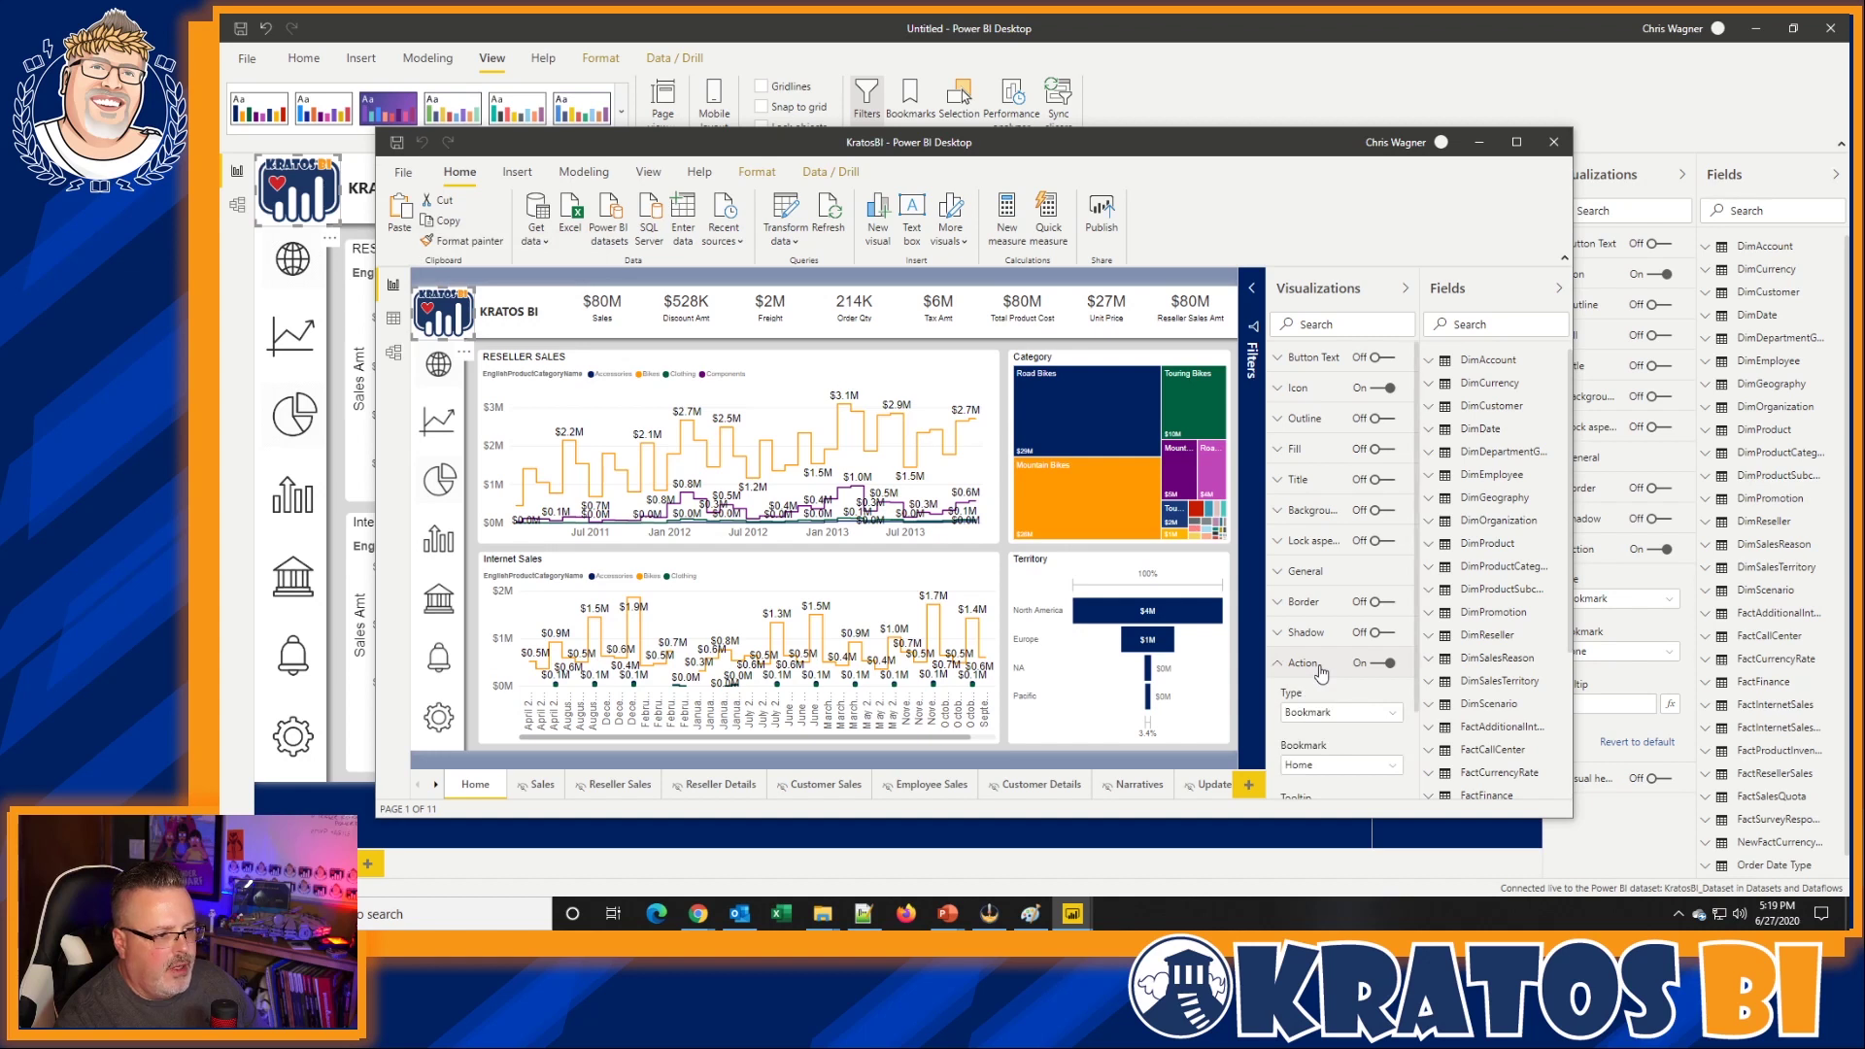
scroll(1331, 661, "down", 1)
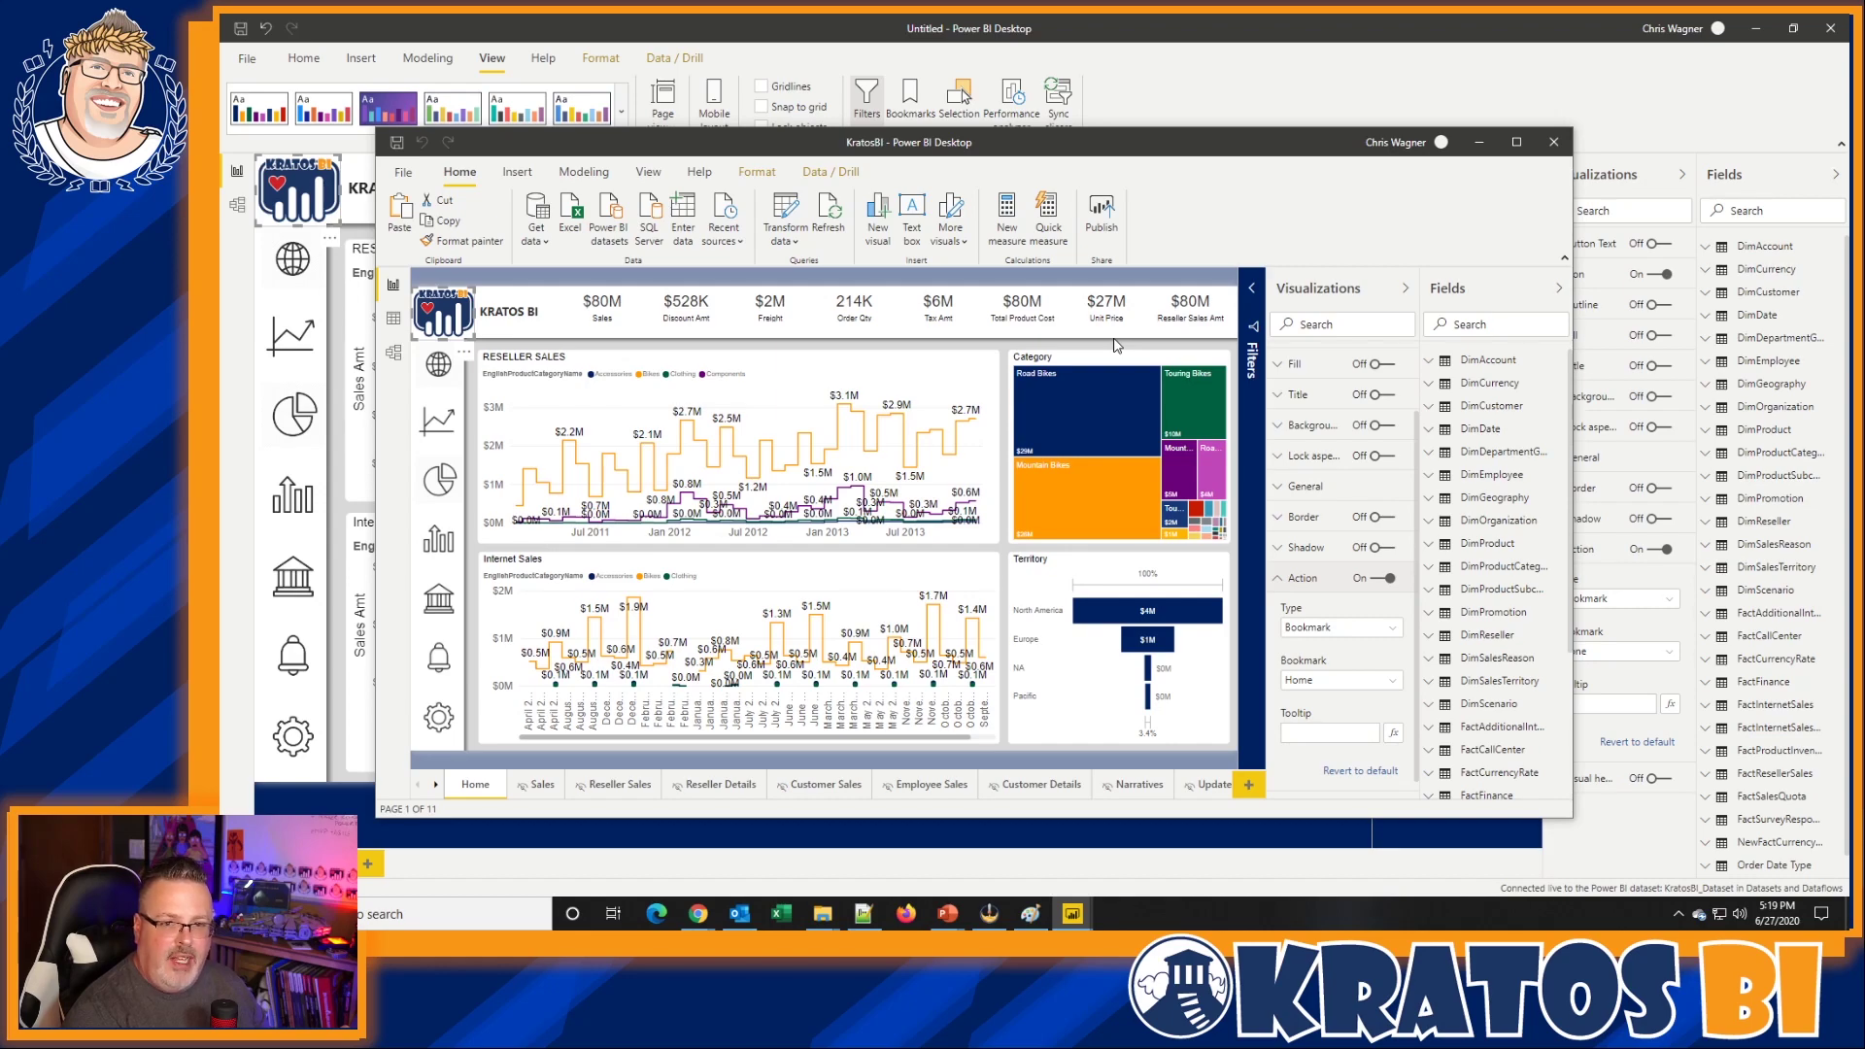
left_click_drag(1295, 158, 982, 163)
key("alt+Tab")
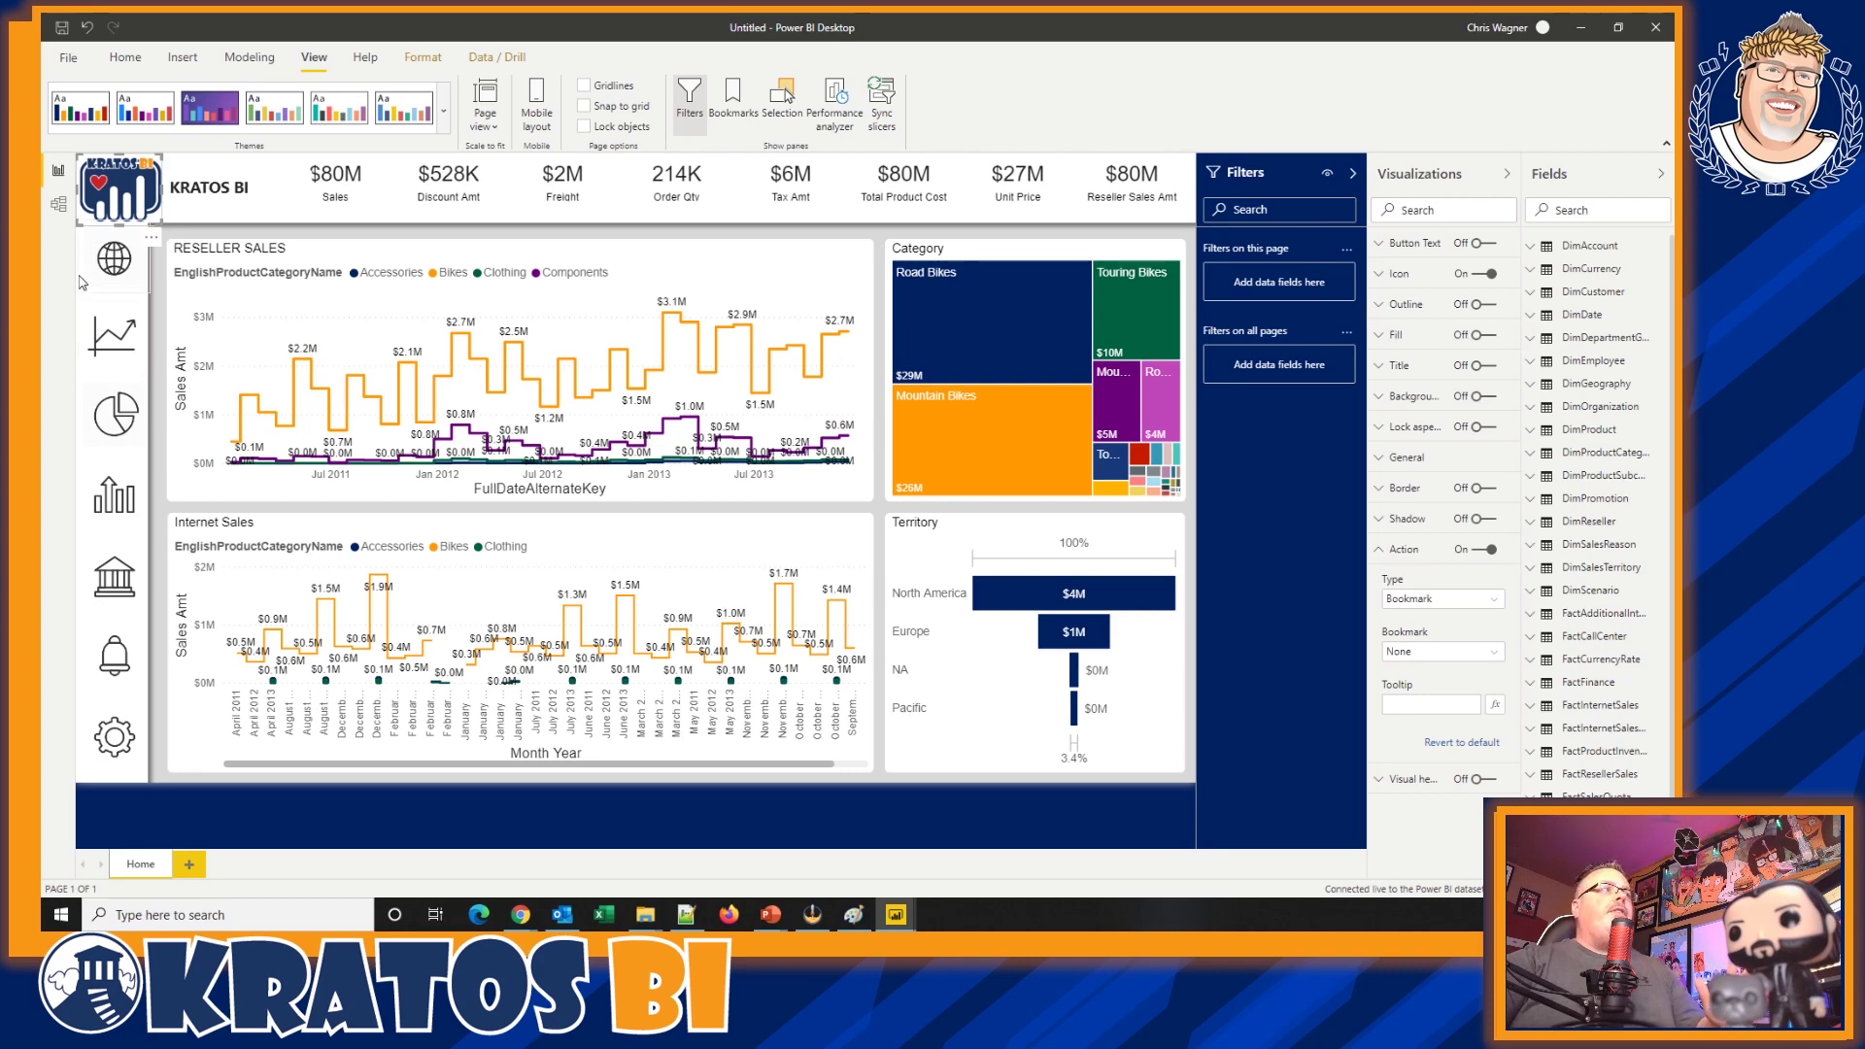
- Examine the connected dataset's tables and relationships in the model diagram, and return to the report's Home page
left_click(60, 205)
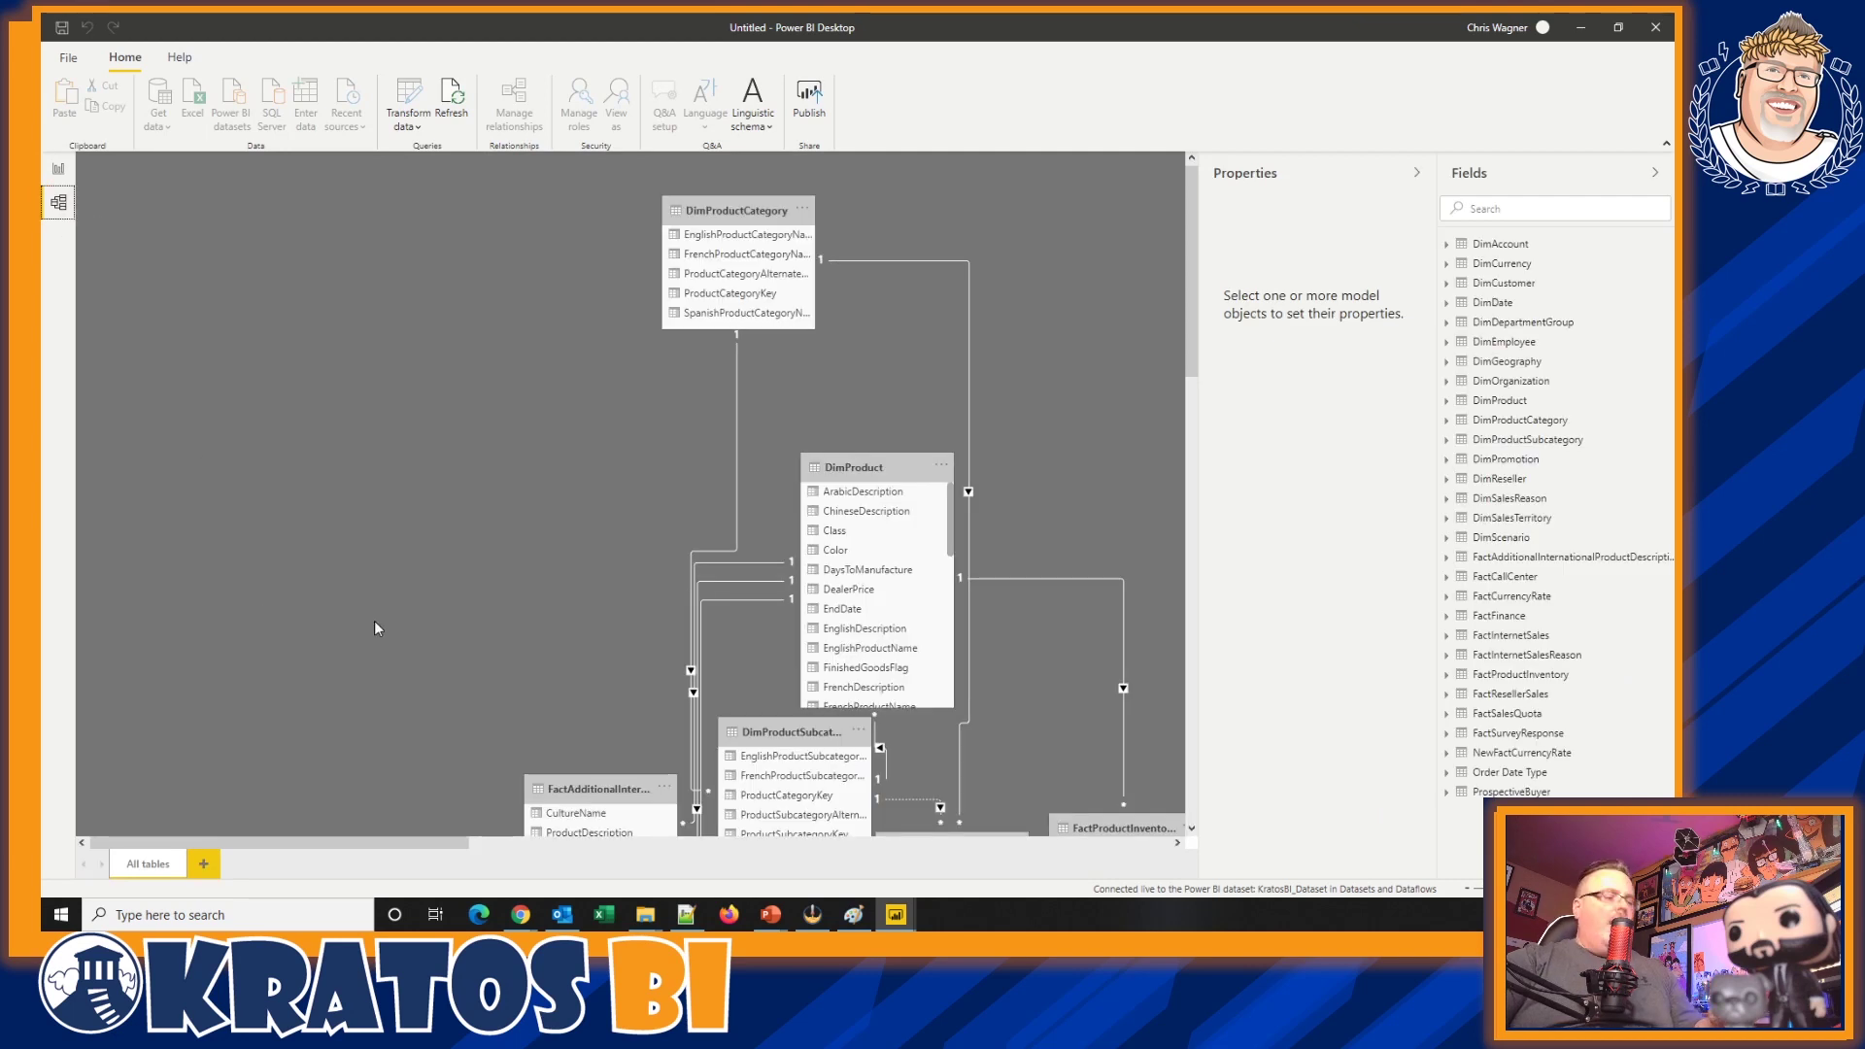
scroll(641, 507, "down", 3)
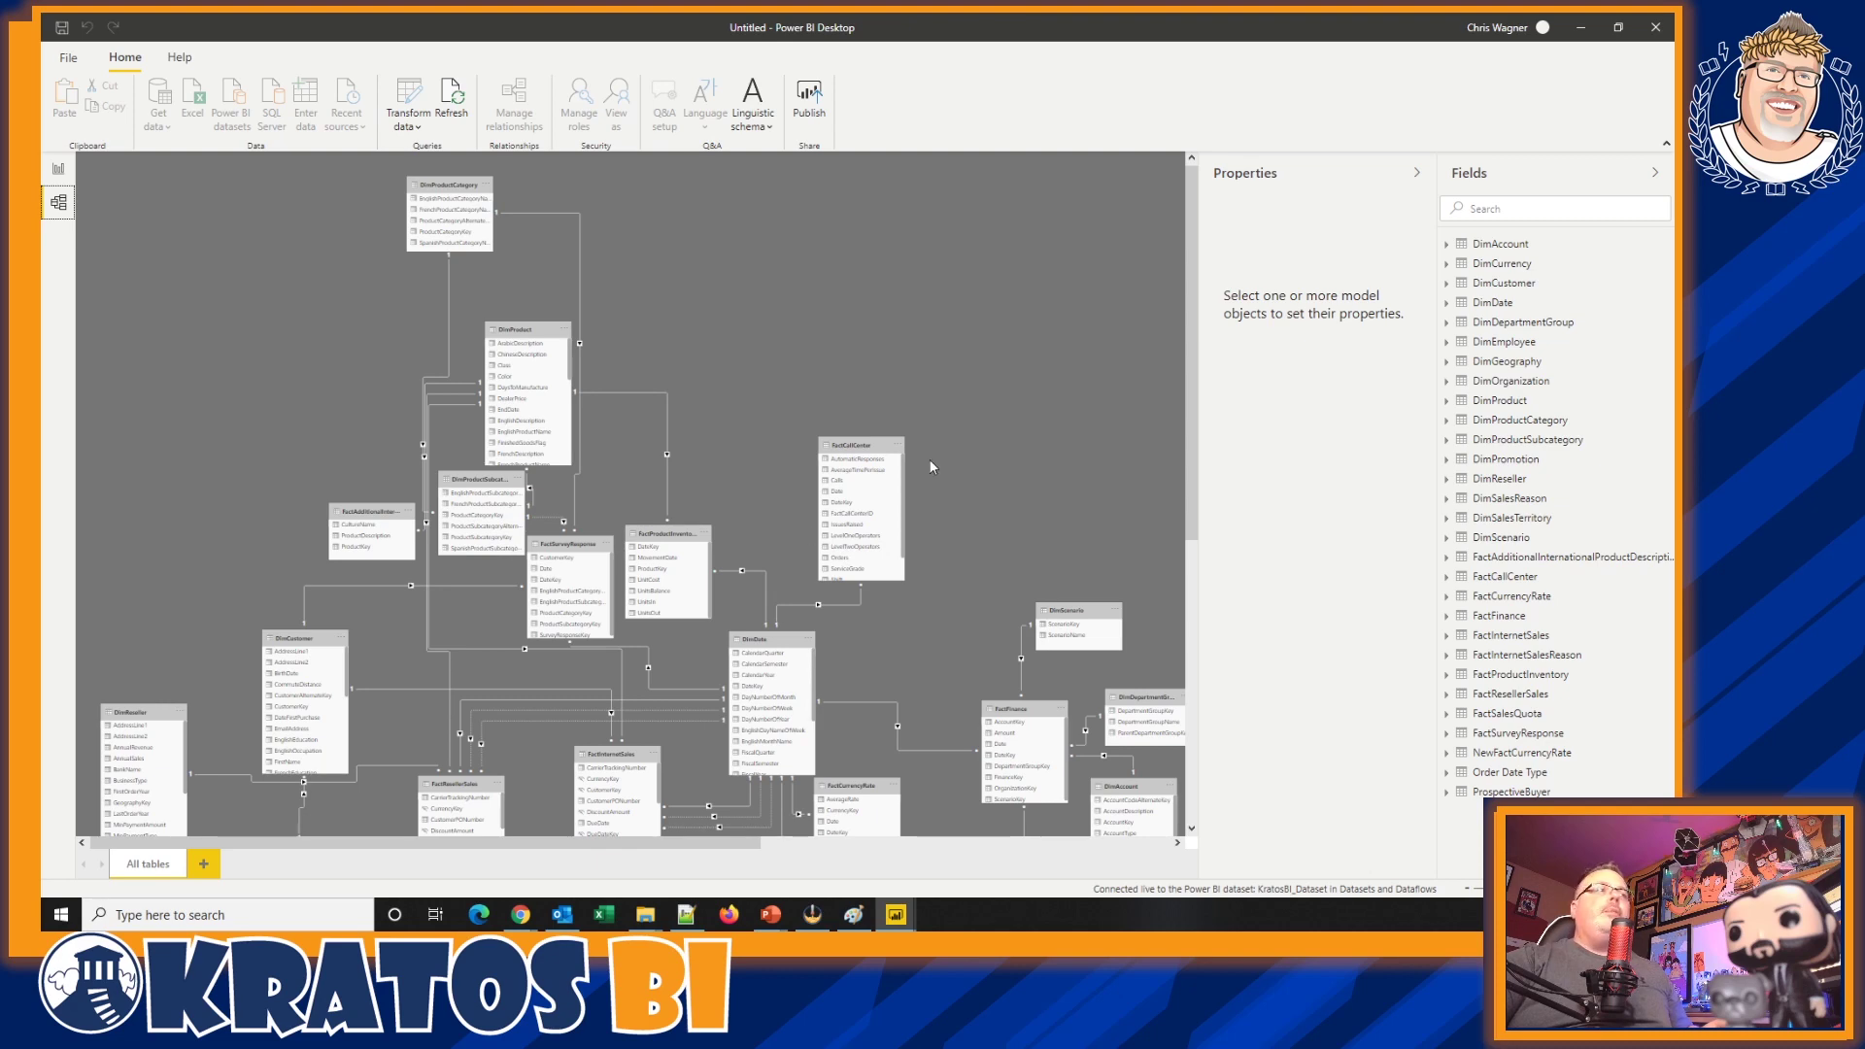
scroll(764, 476, "down", 3)
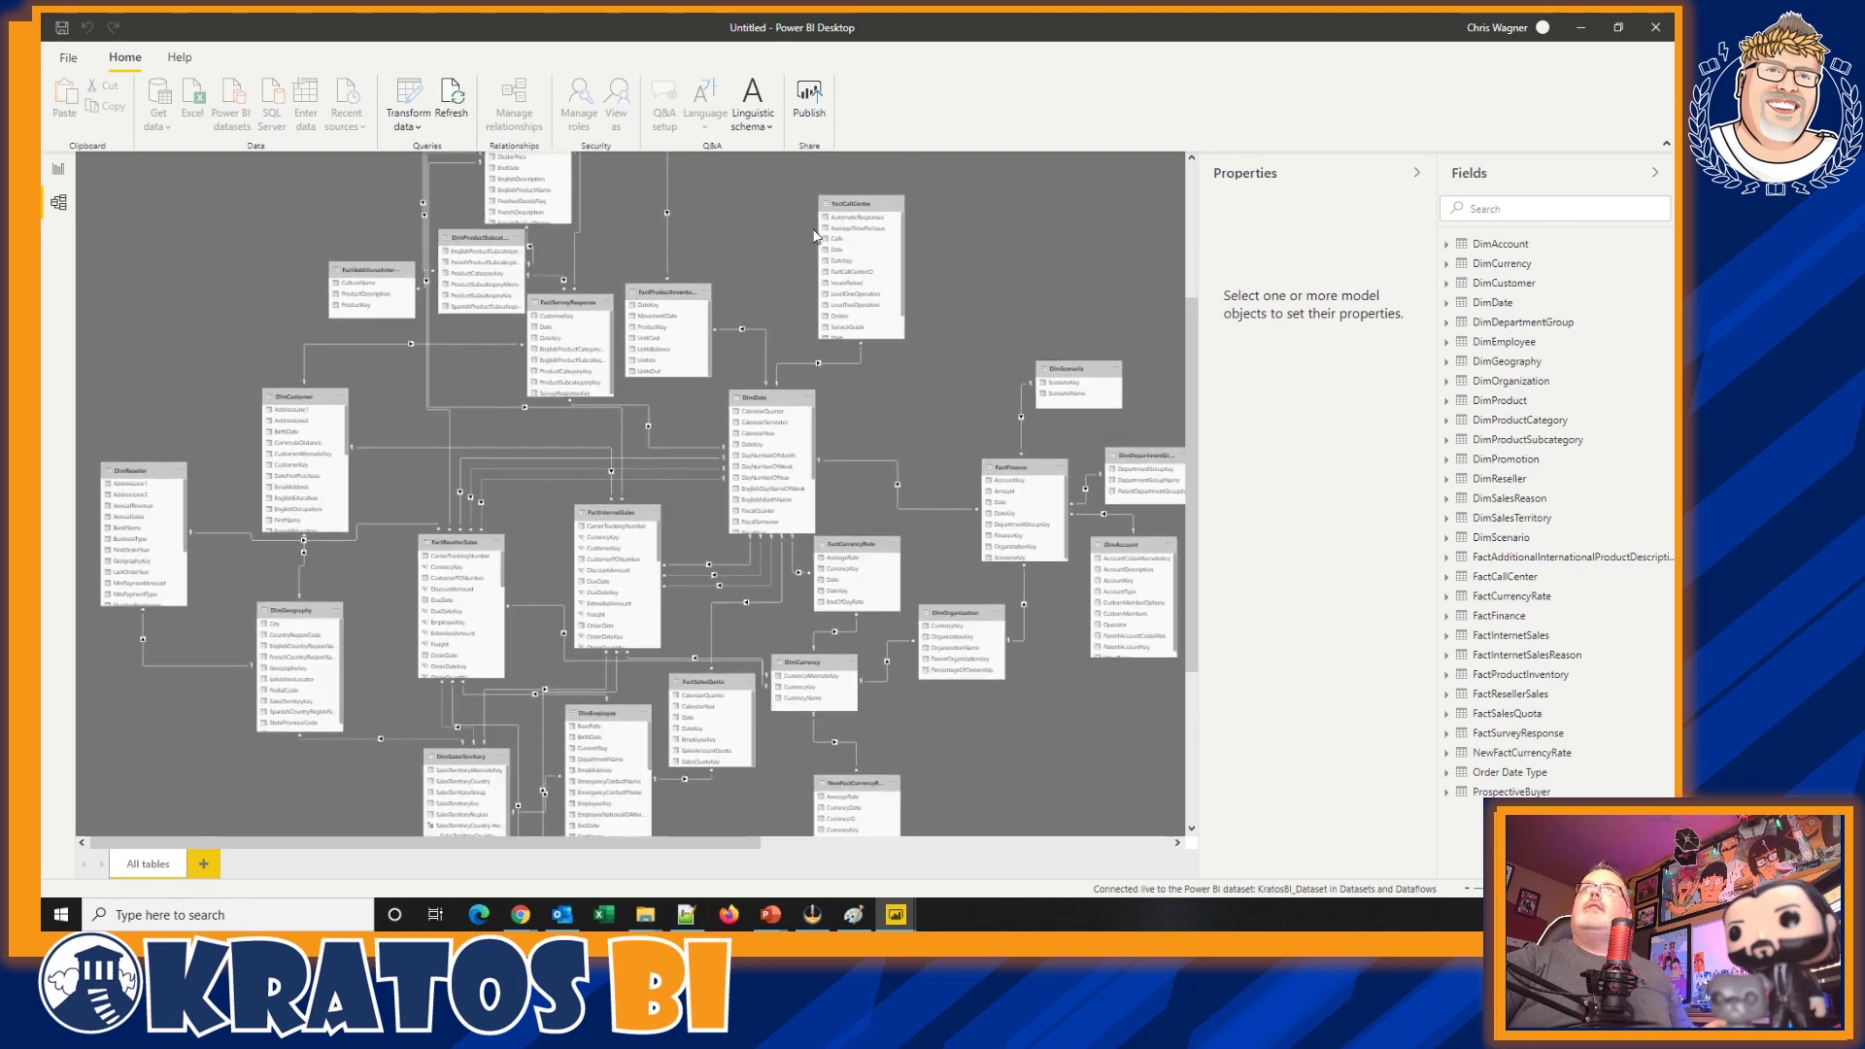
left_click(58, 169)
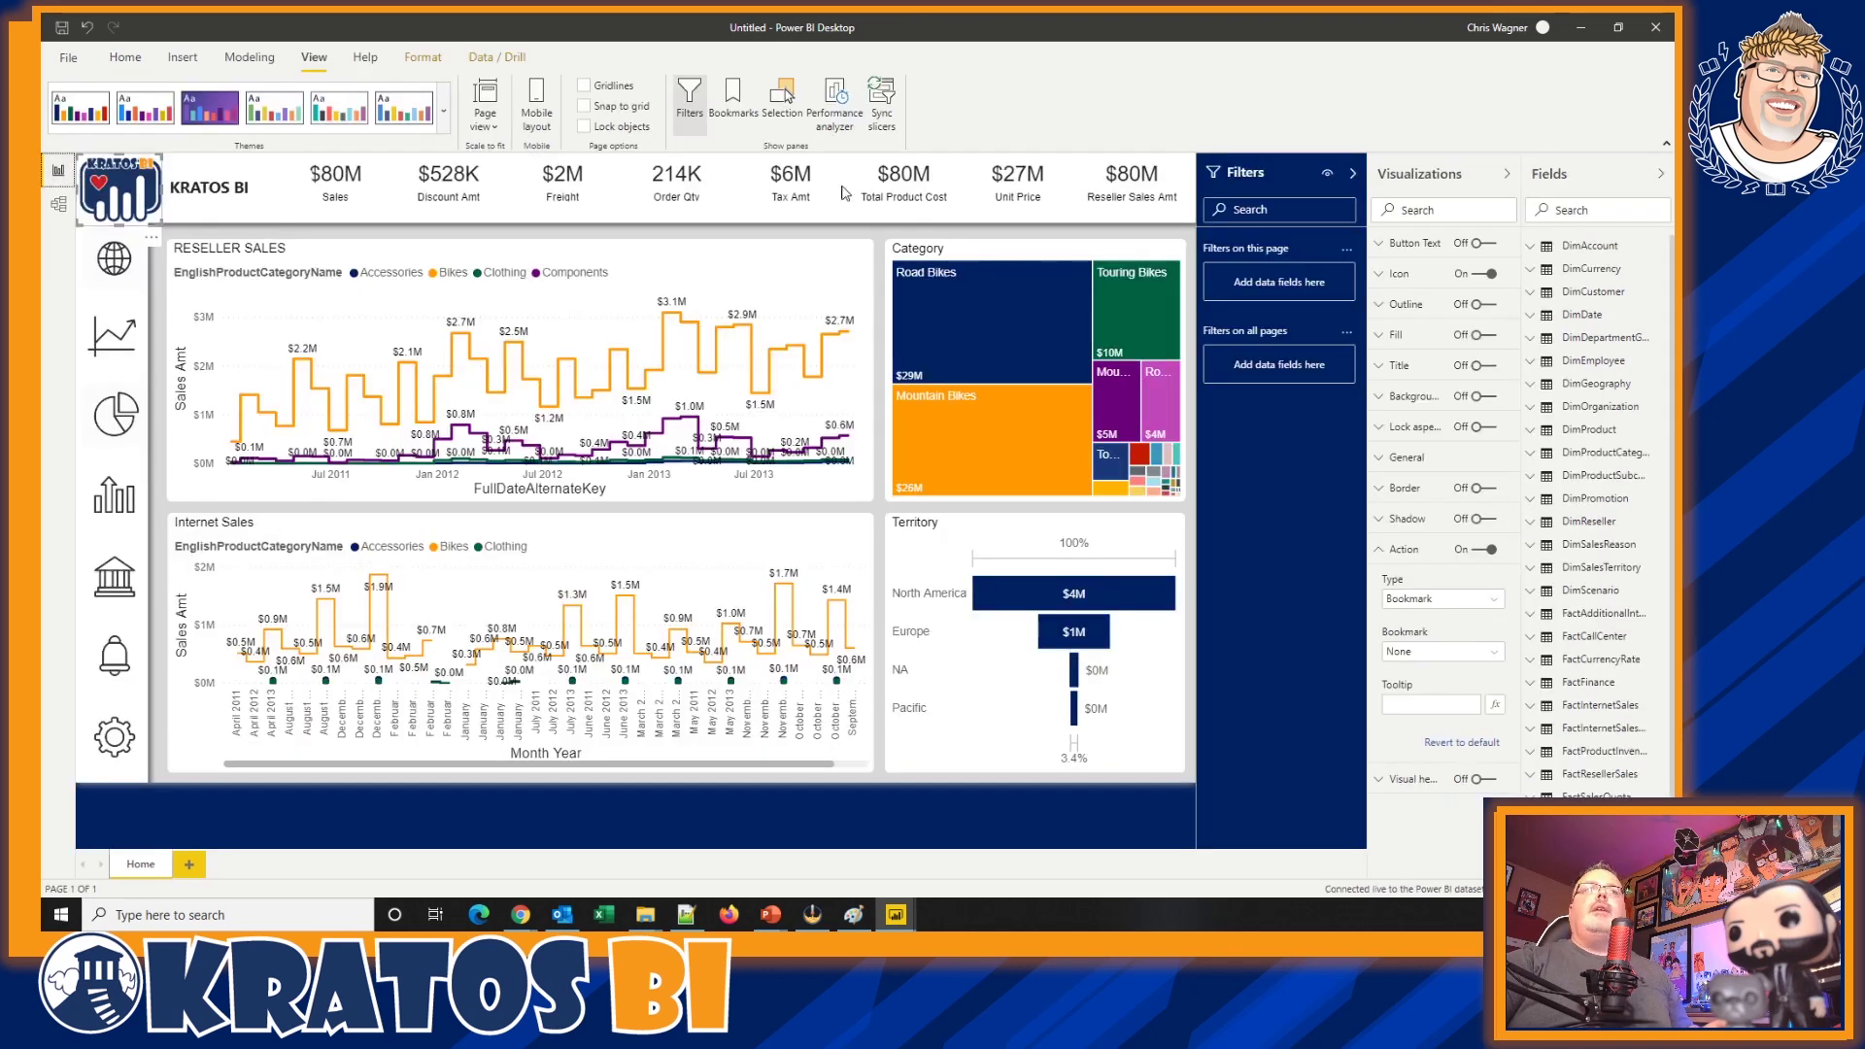
mouse_move(1116, 405)
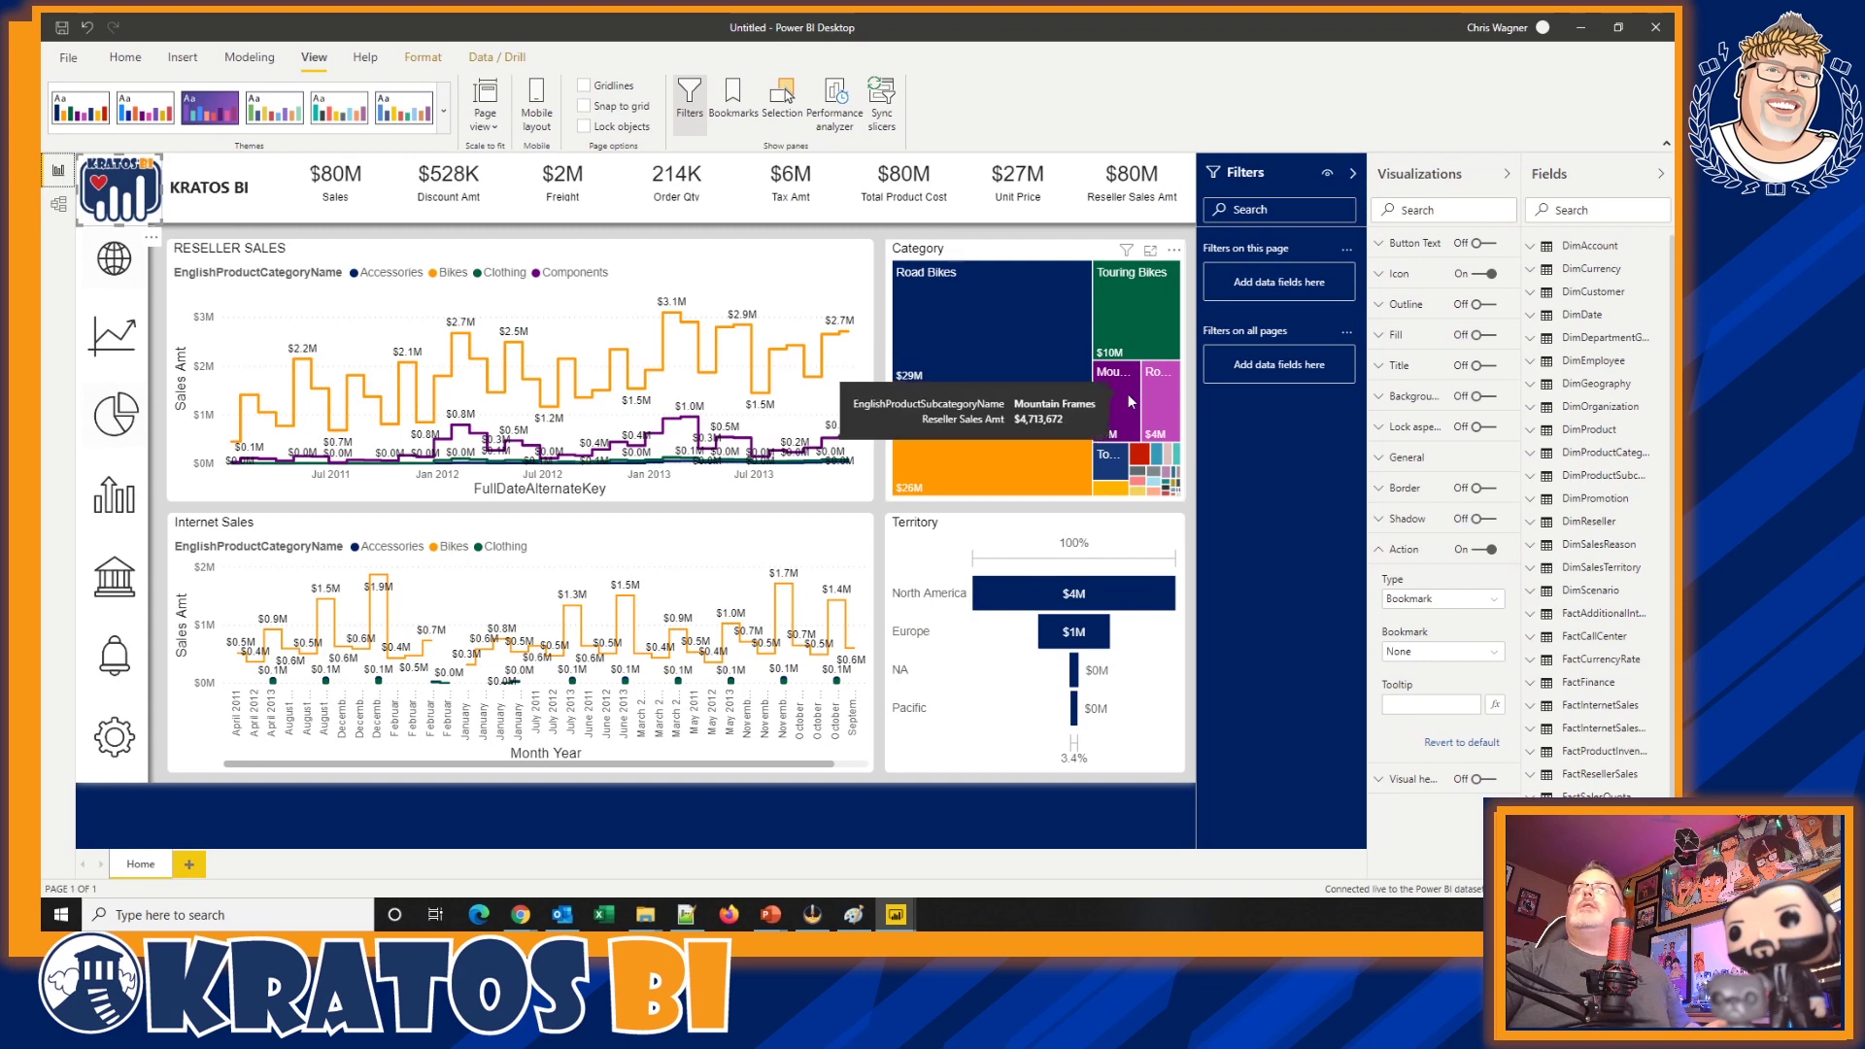